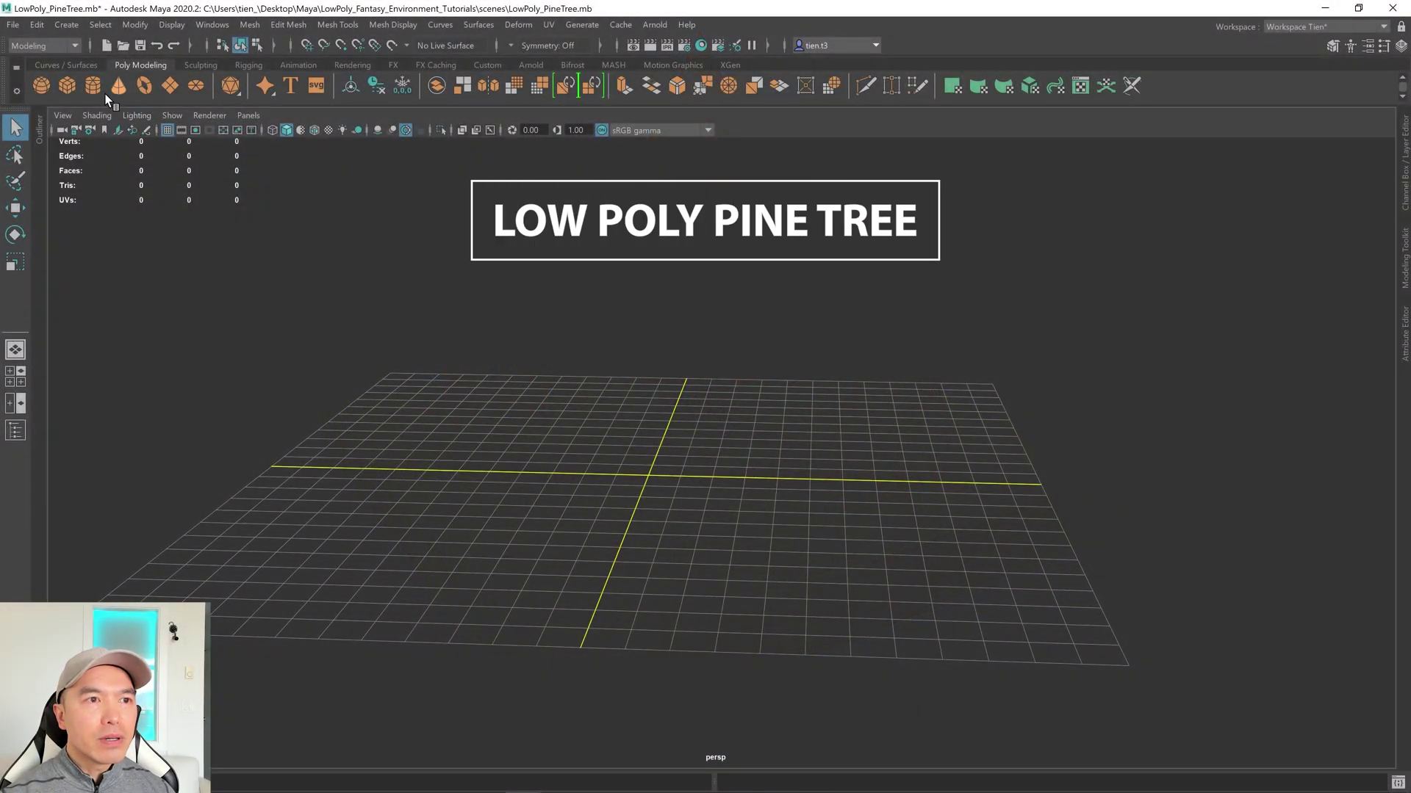
Step: Create a polygon cylinder and set its axis subdivisions to 10
click(93, 86)
scroll(672, 470, up, 3)
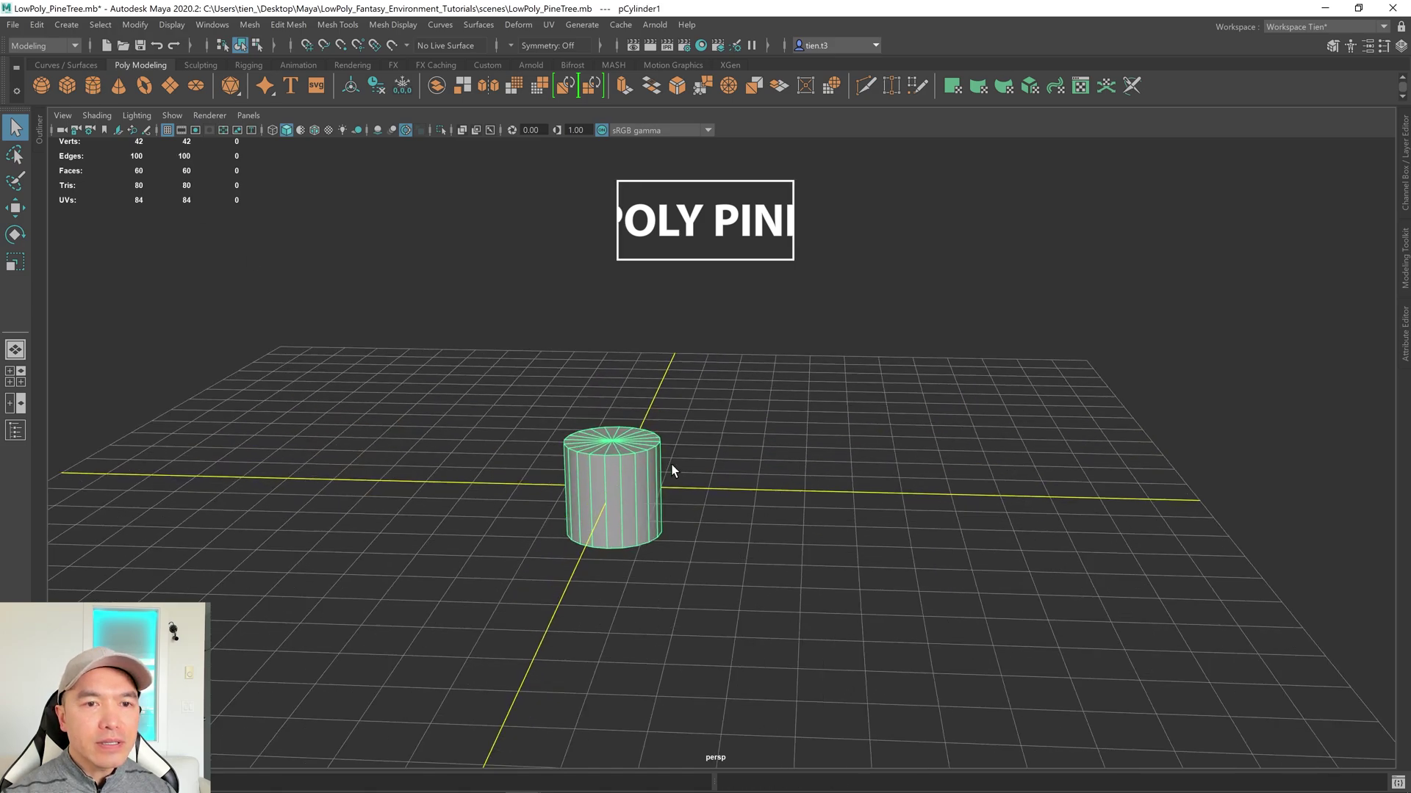
scroll(670, 470, up, 3)
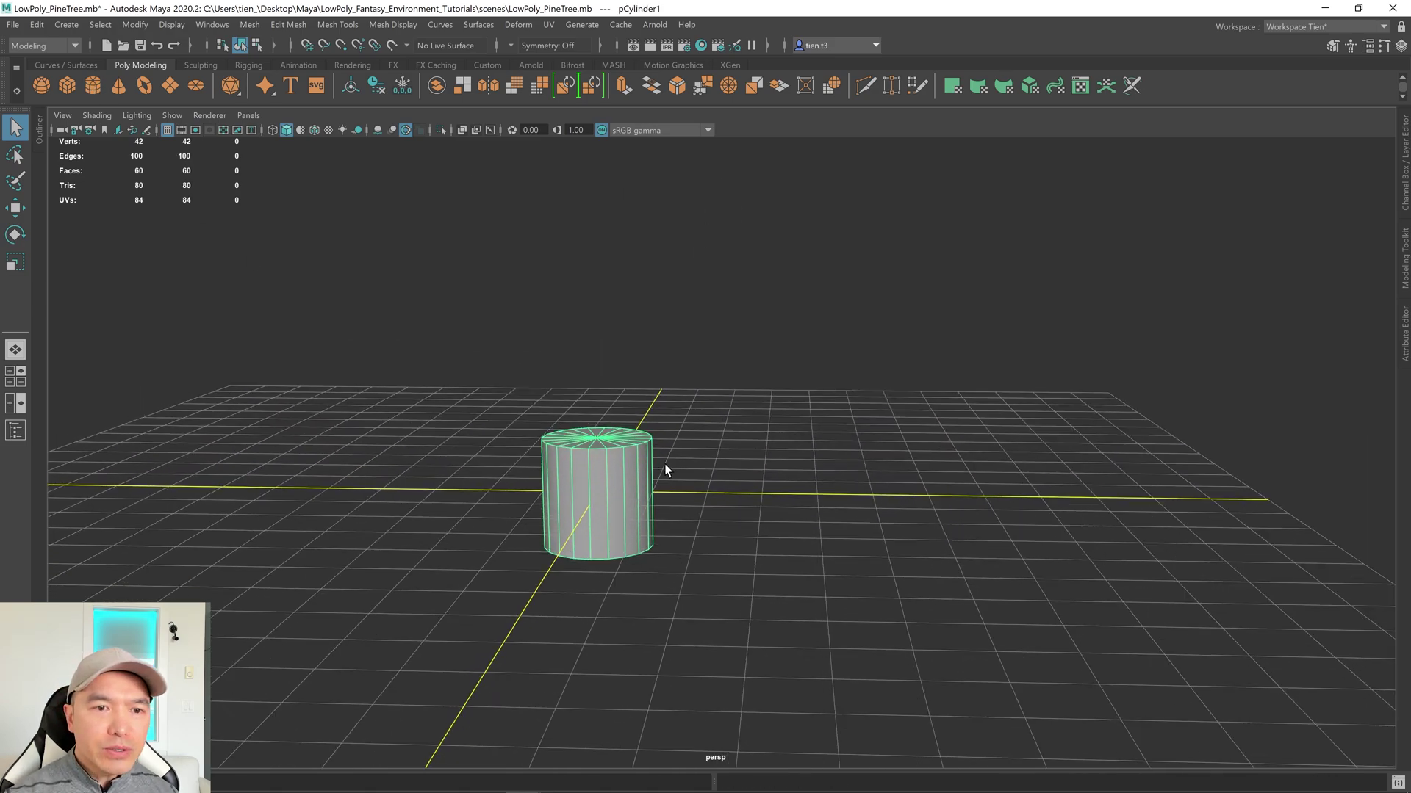
alt+drag(701, 474, 742, 481)
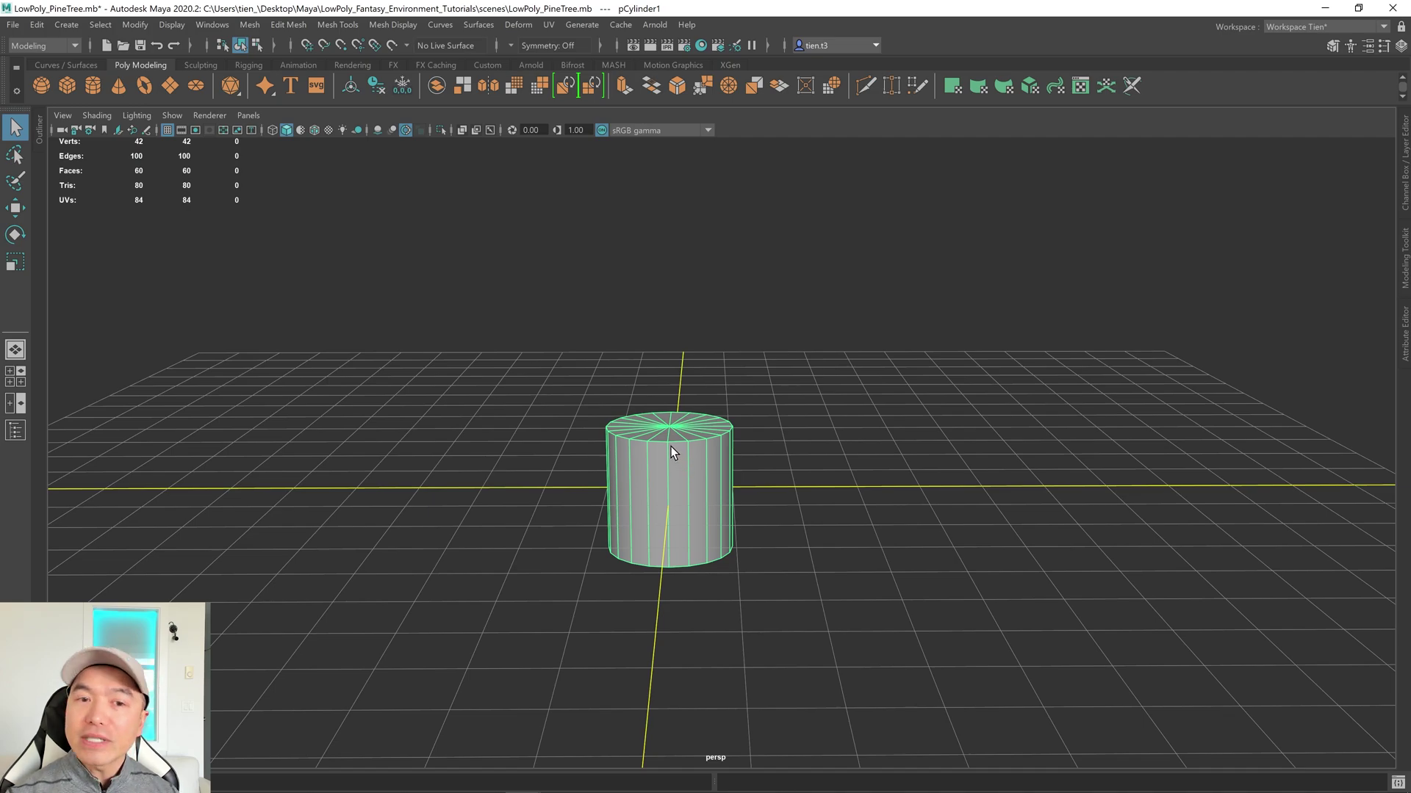
key(t)
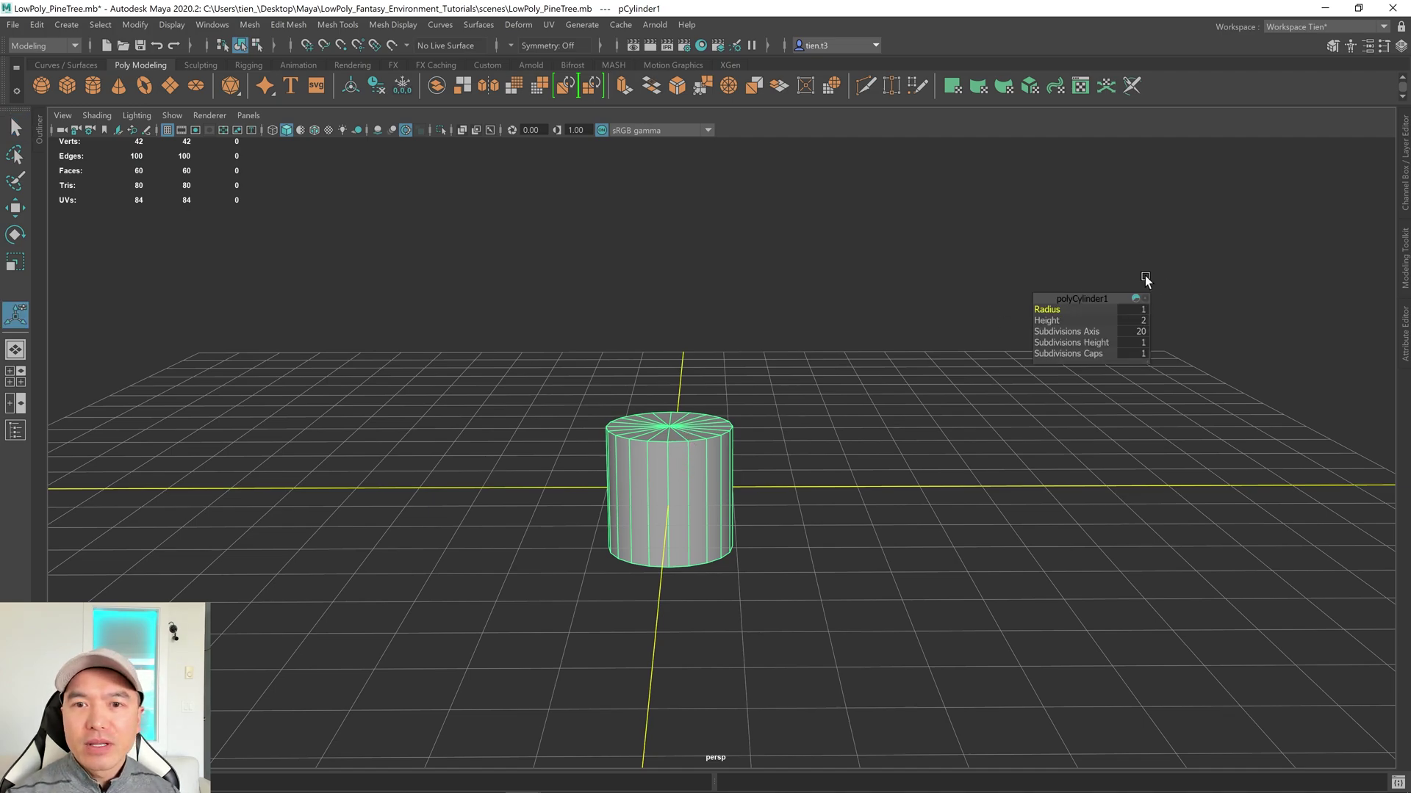
click(1140, 332)
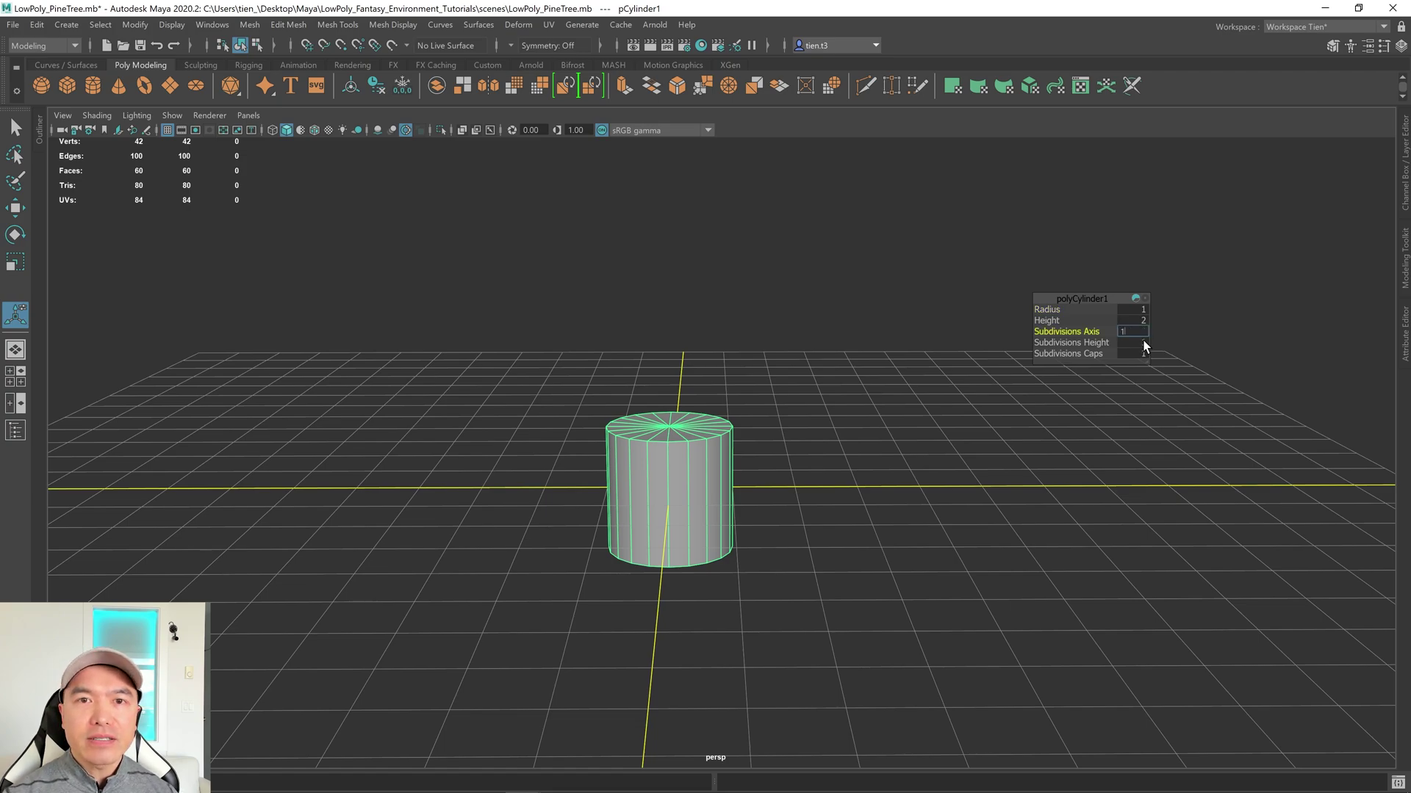
text(10)
key(Return)
scroll(796, 438, up, 3)
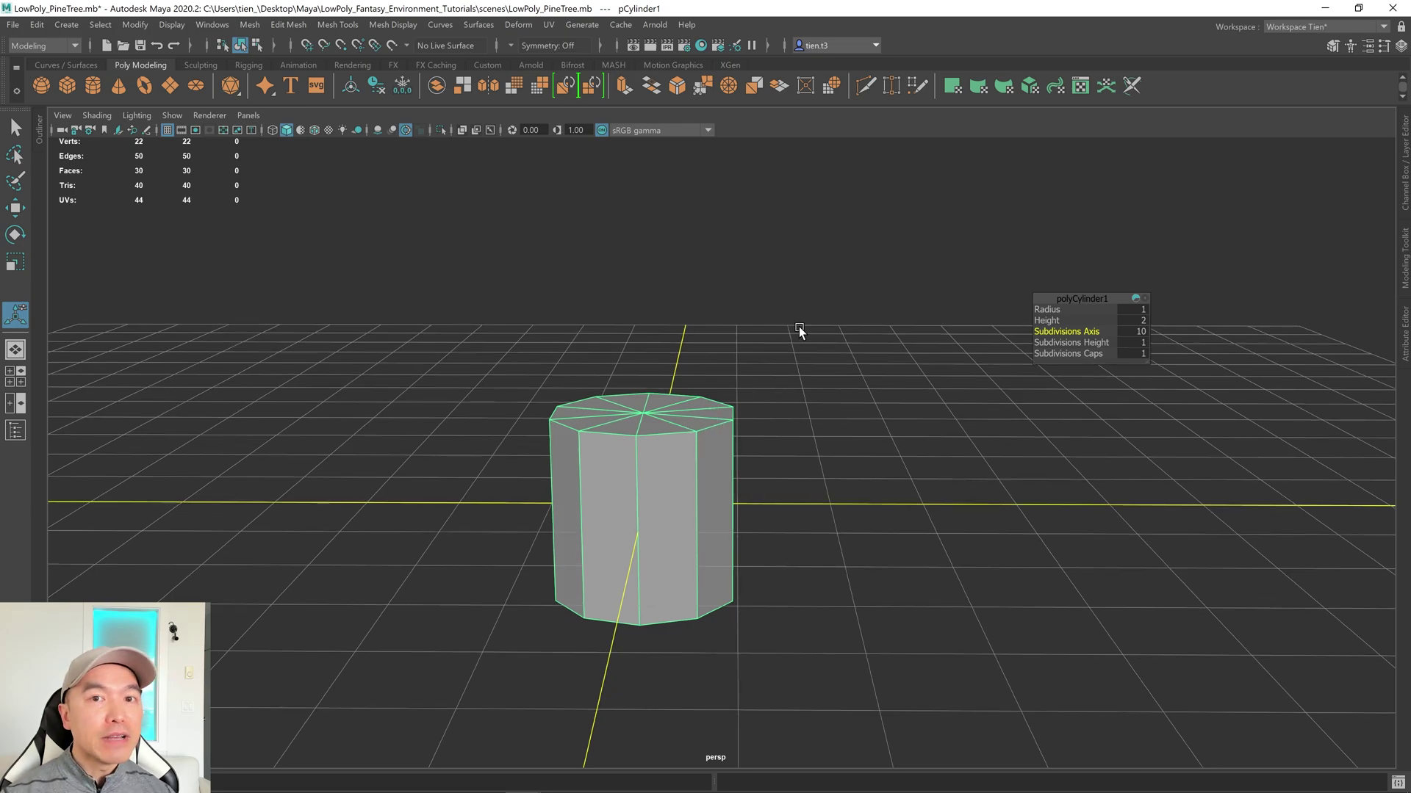
Step: Scale the cylinder's top cap faces inward and lower them to form a short tapered bottom tier
right_drag(799, 332, 804, 368)
alt+drag(704, 420, 675, 433)
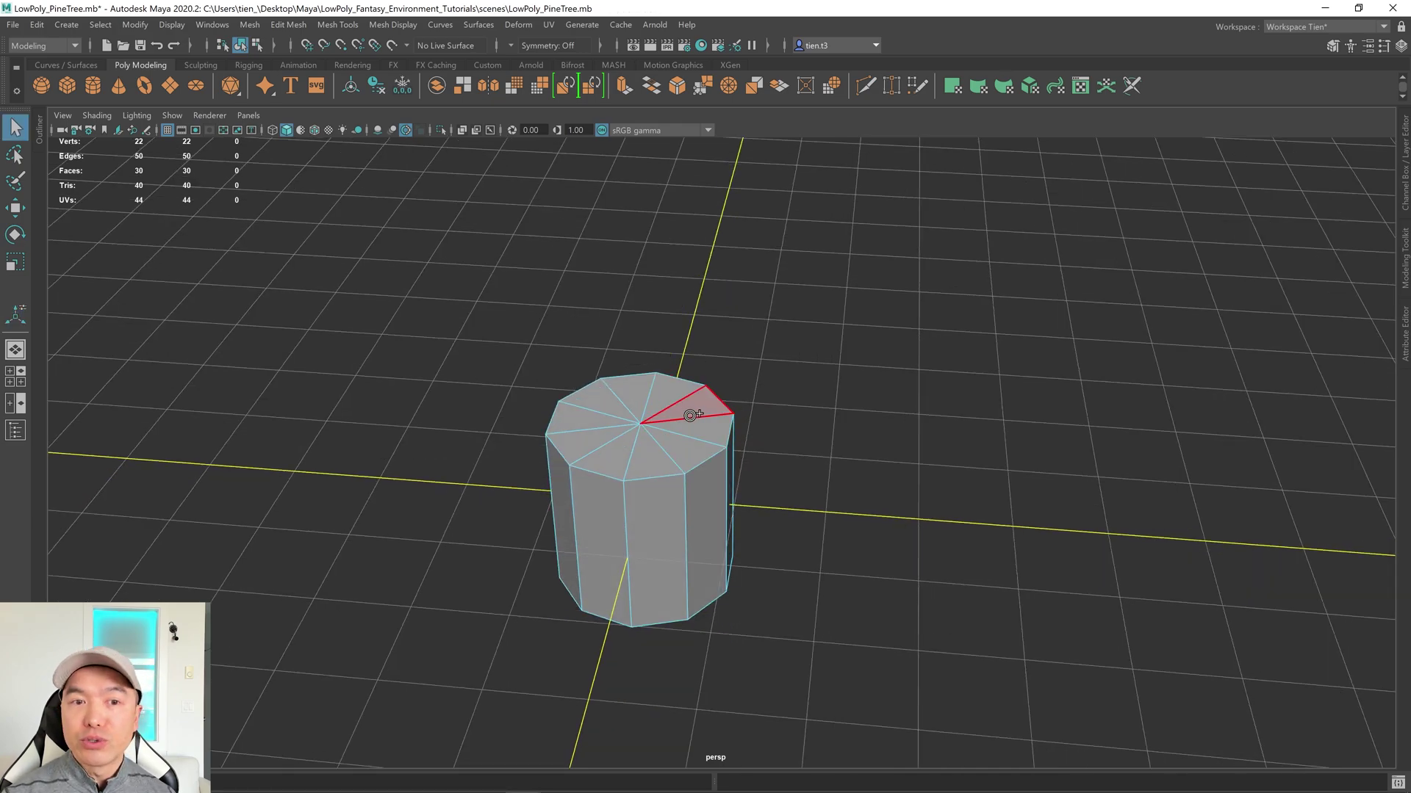
mouse_move(691, 416)
mouse_down()
mouse_move(643, 399)
mouse_move(651, 442)
mouse_move(660, 429)
mouse_up()
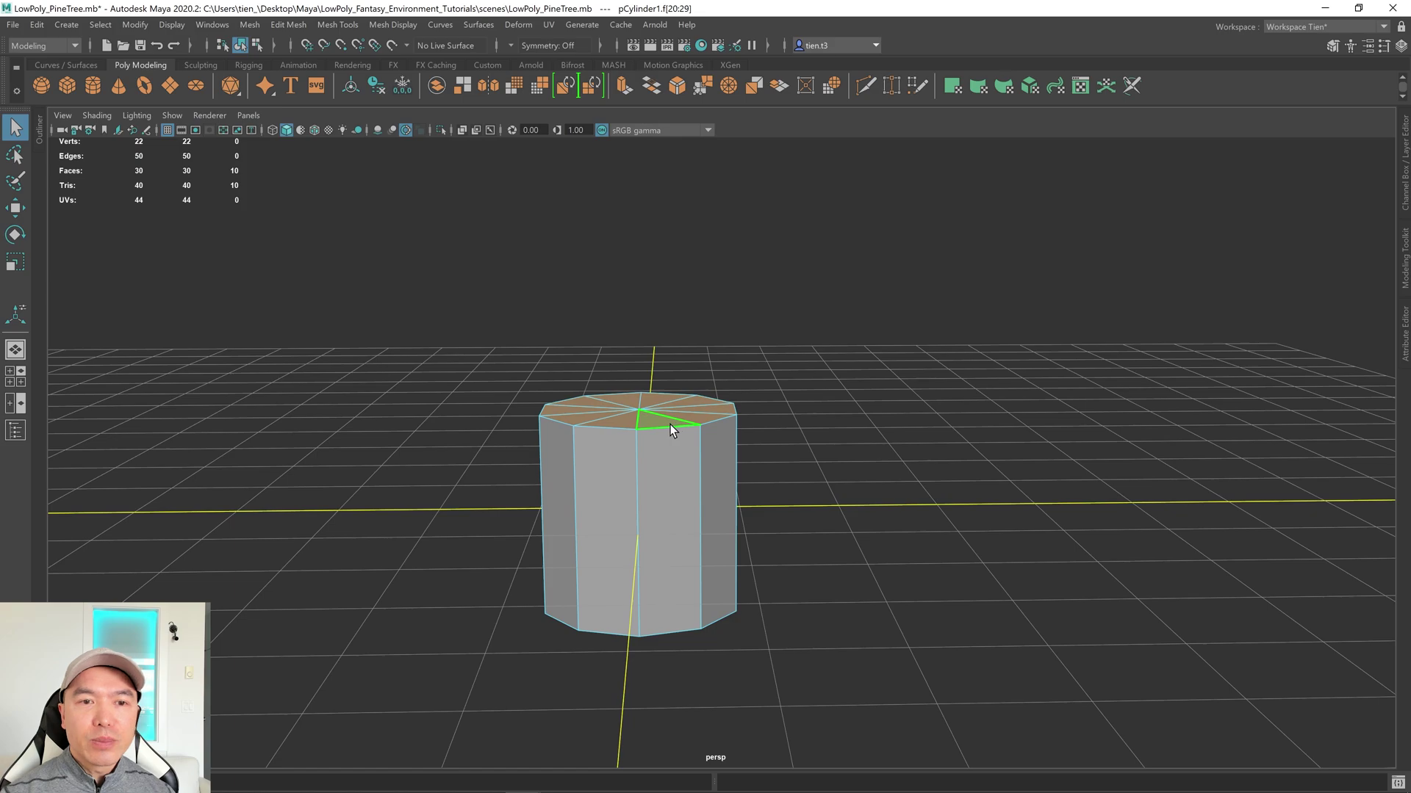
key(r)
alt+drag(669, 425, 685, 459)
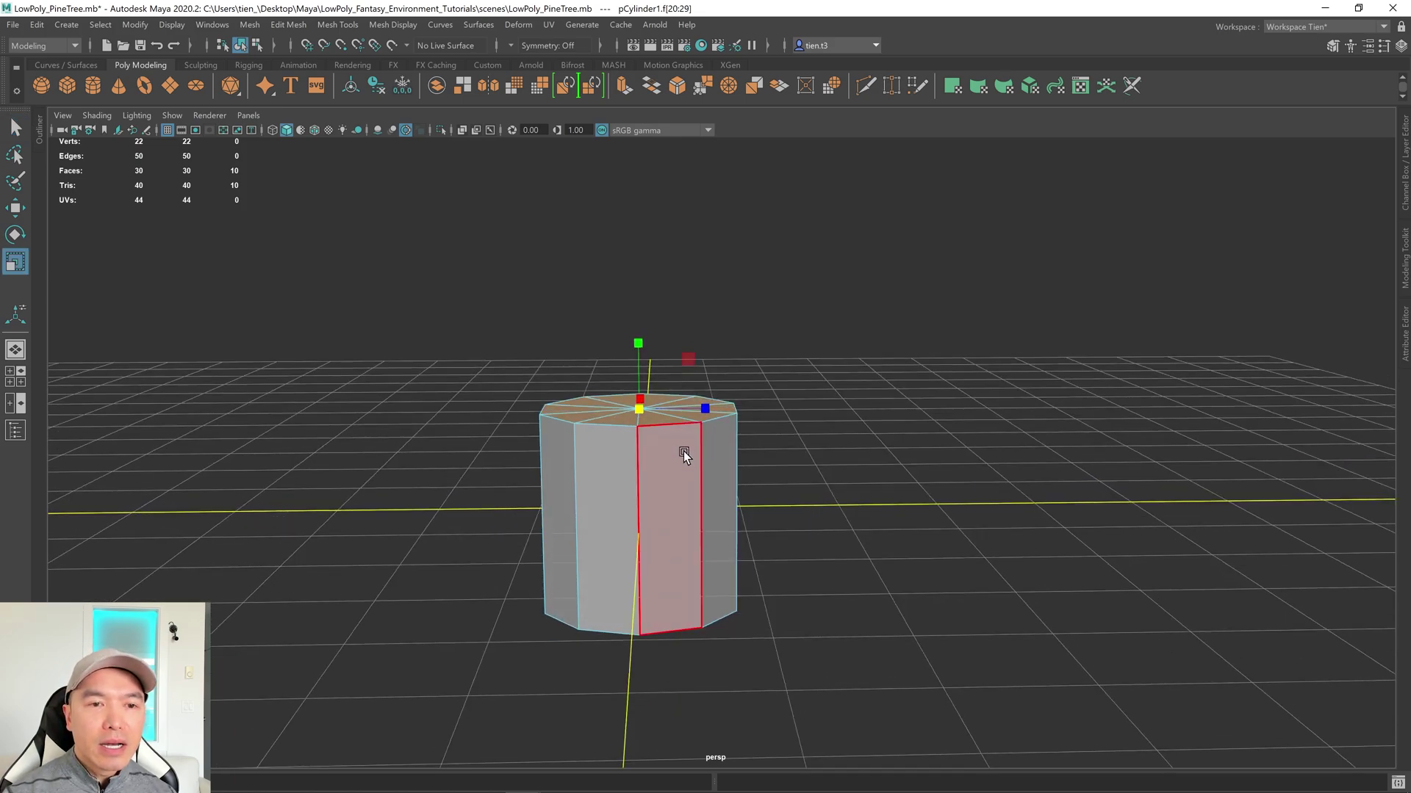
drag(639, 409, 544, 449)
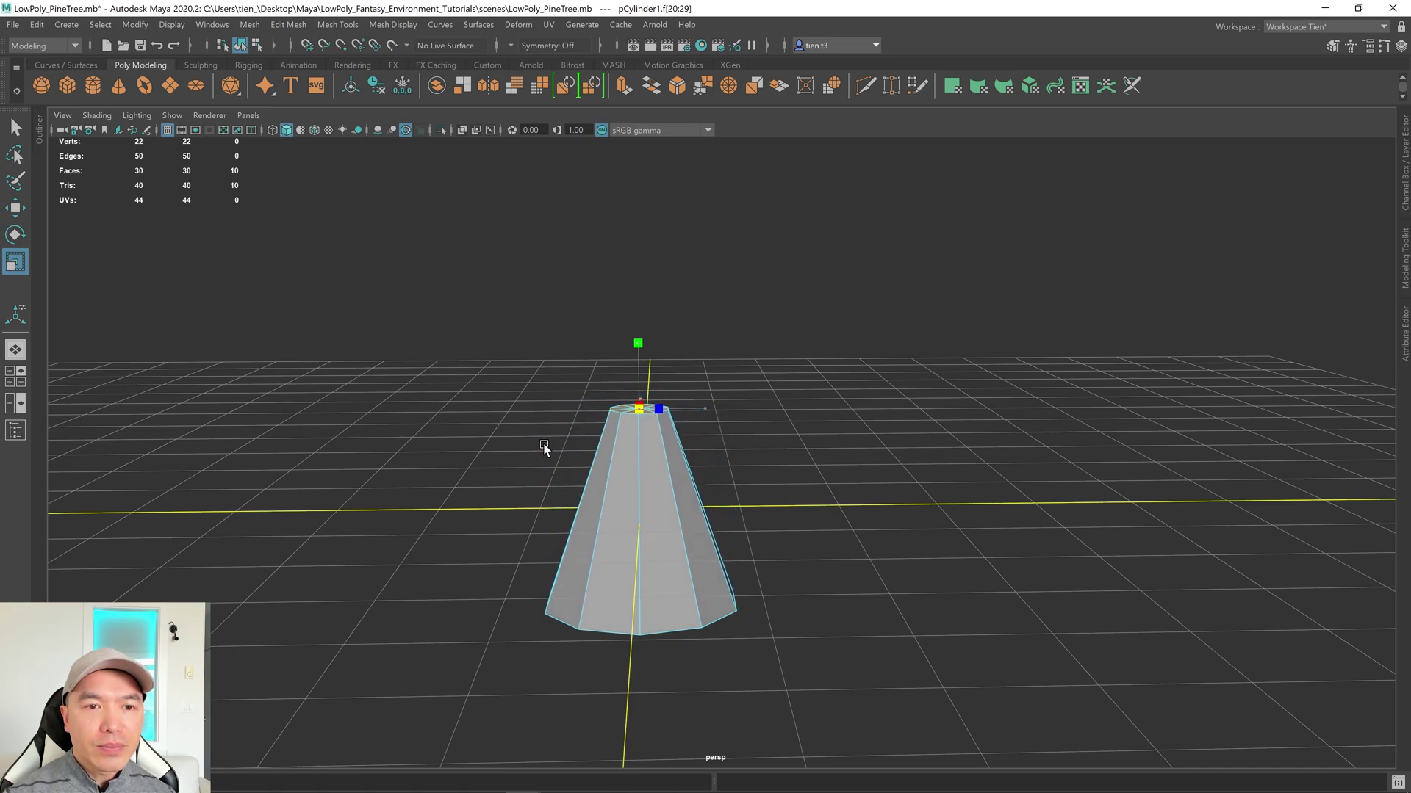
key(w)
drag(644, 345, 631, 421)
Step: Extrude the bottom tier's top faces and scale them outward into a flat overhanging rim for the second tier
key(r)
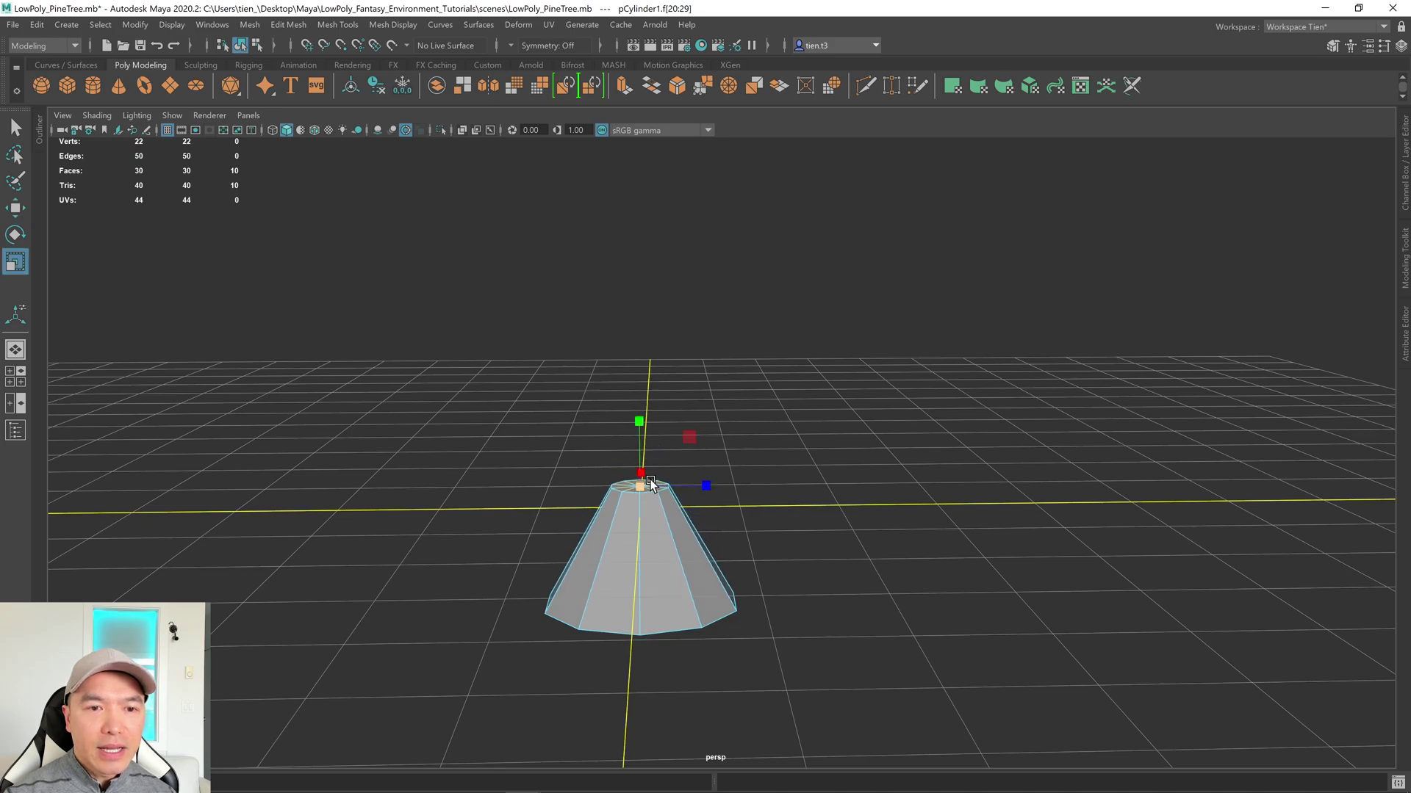
drag(643, 484, 647, 480)
scroll(647, 474, up, 4)
alt+drag(526, 534, 753, 473)
scroll(692, 541, down, 2)
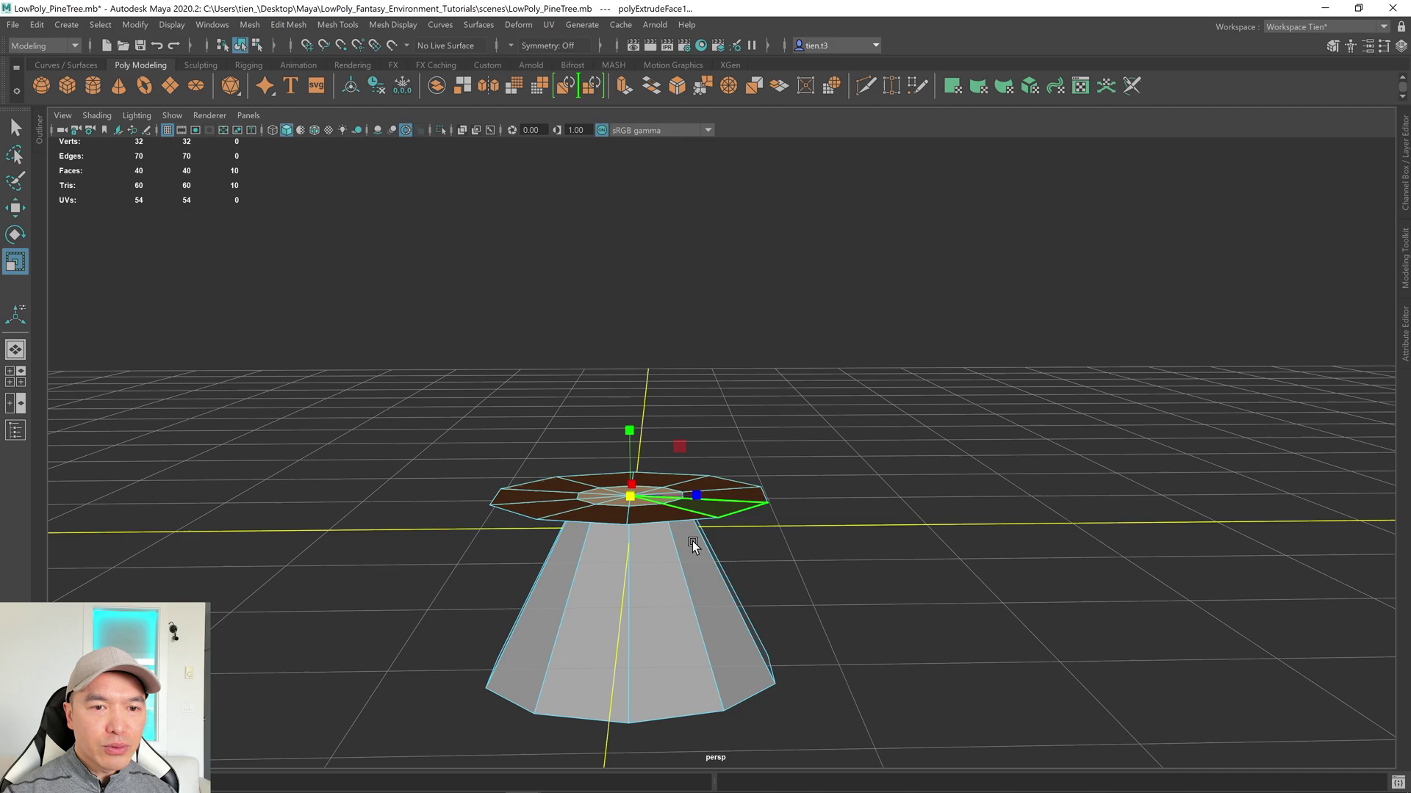
alt+drag(692, 541, 688, 505)
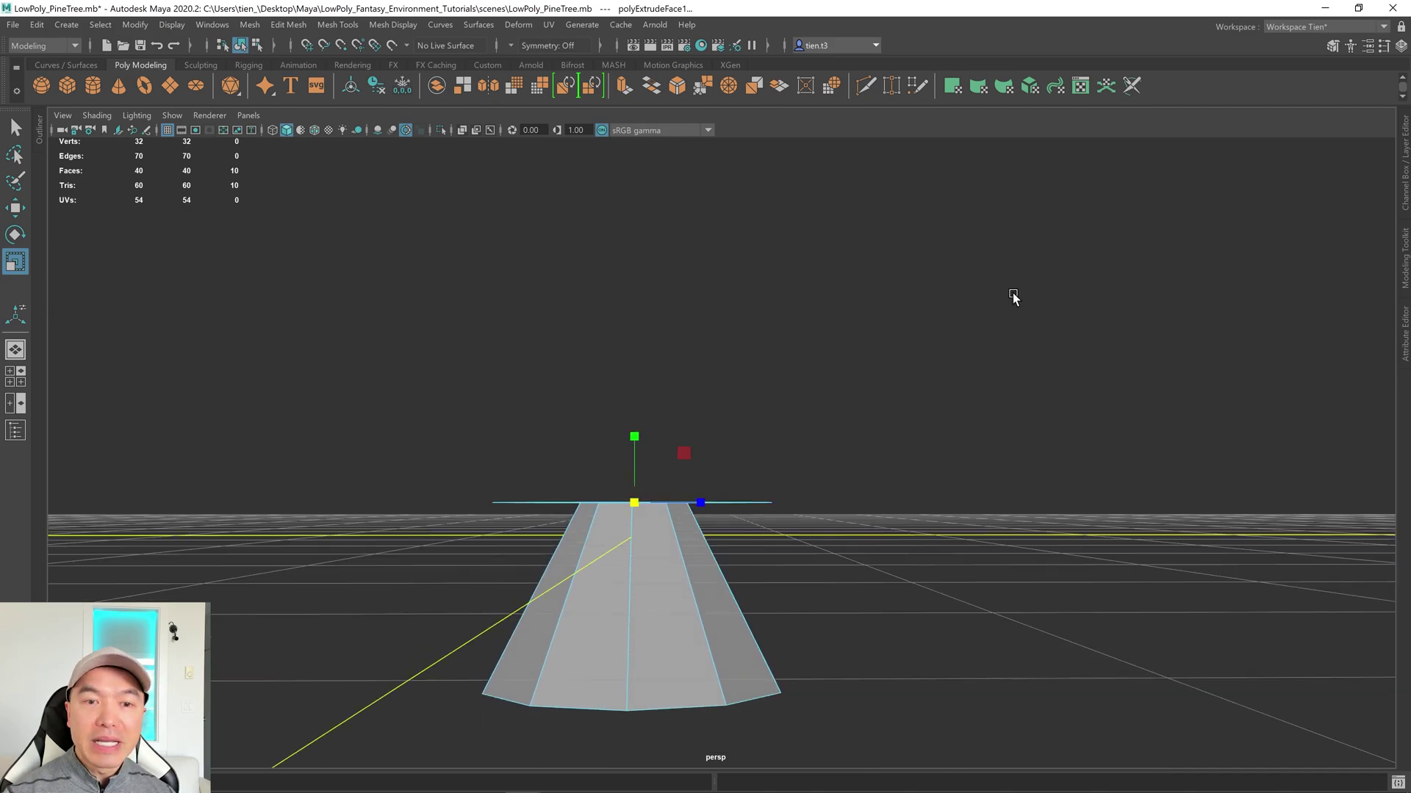
alt+drag(634, 391, 629, 425)
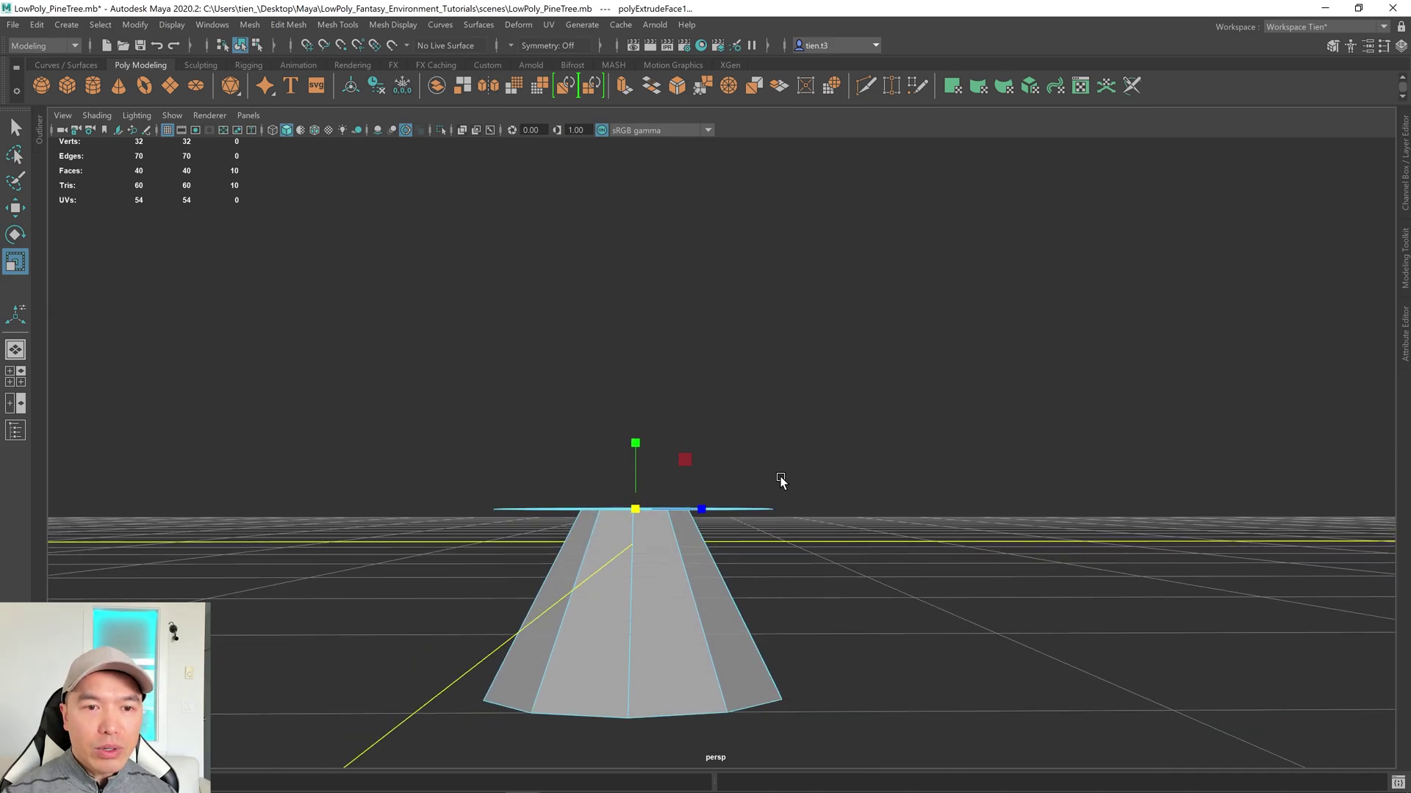
alt+drag(653, 142, 648, 274)
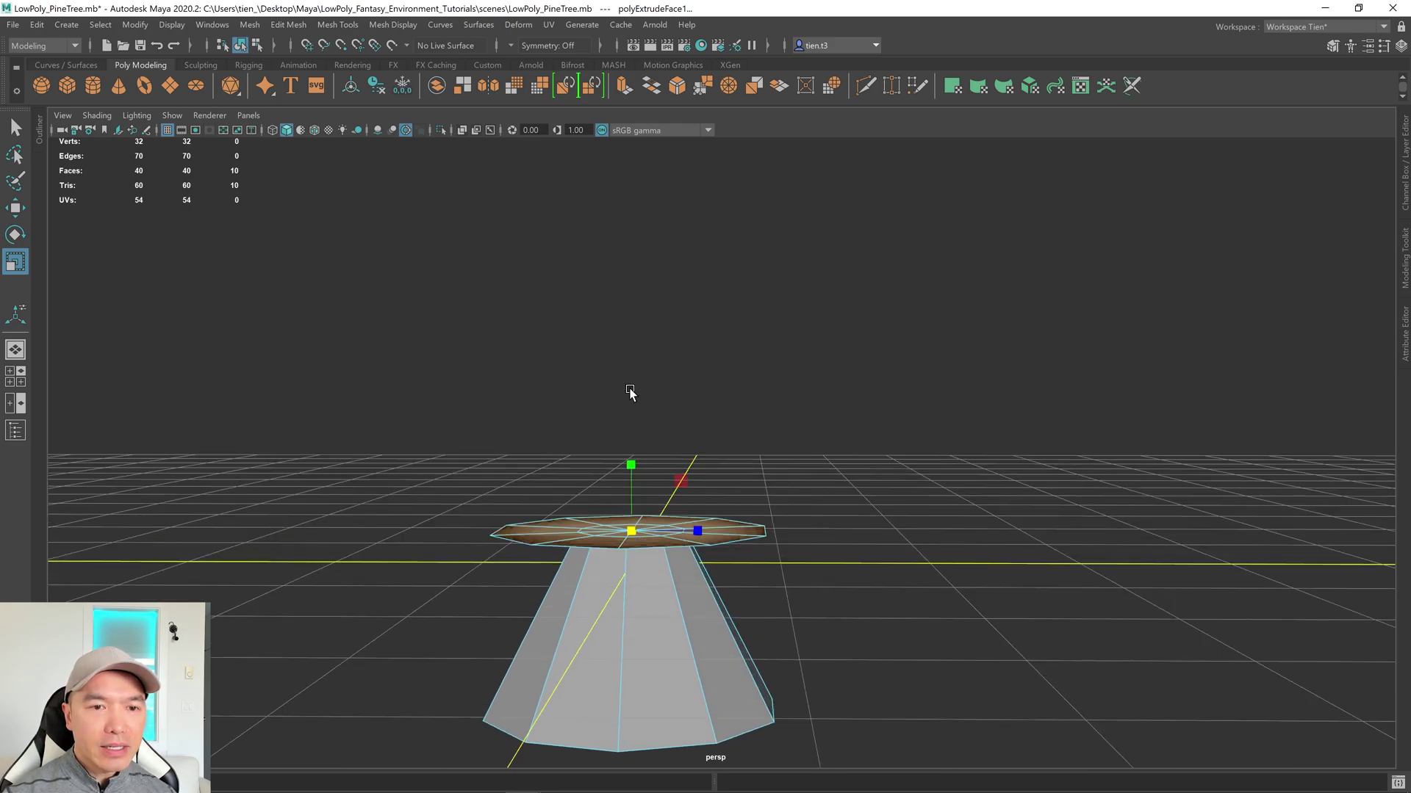
Step: Extrude the rim faces upward and scale the new top inward to form the tapered second tier
key(w)
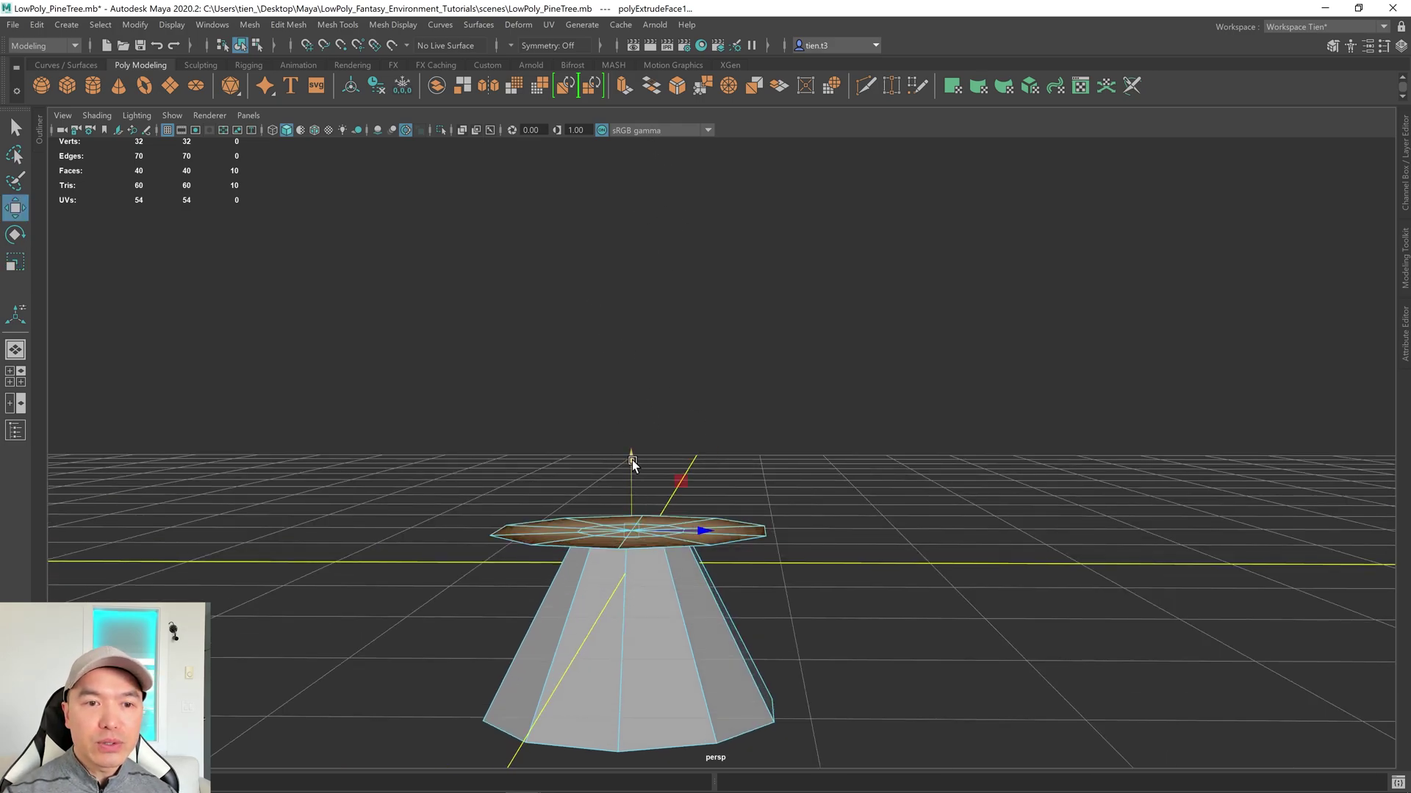
drag(631, 465, 646, 290)
key(ctrl+e)
key(r)
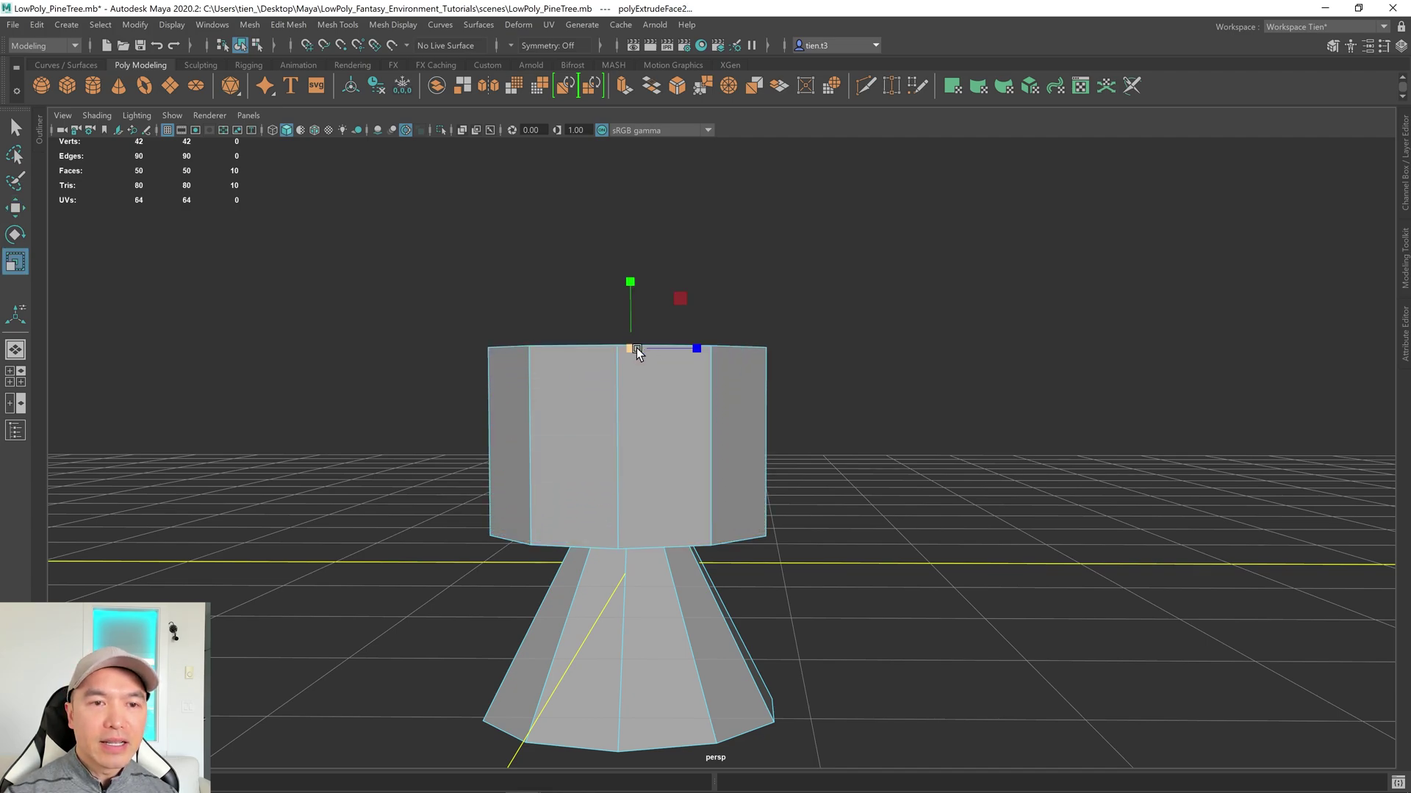
drag(629, 351, 496, 419)
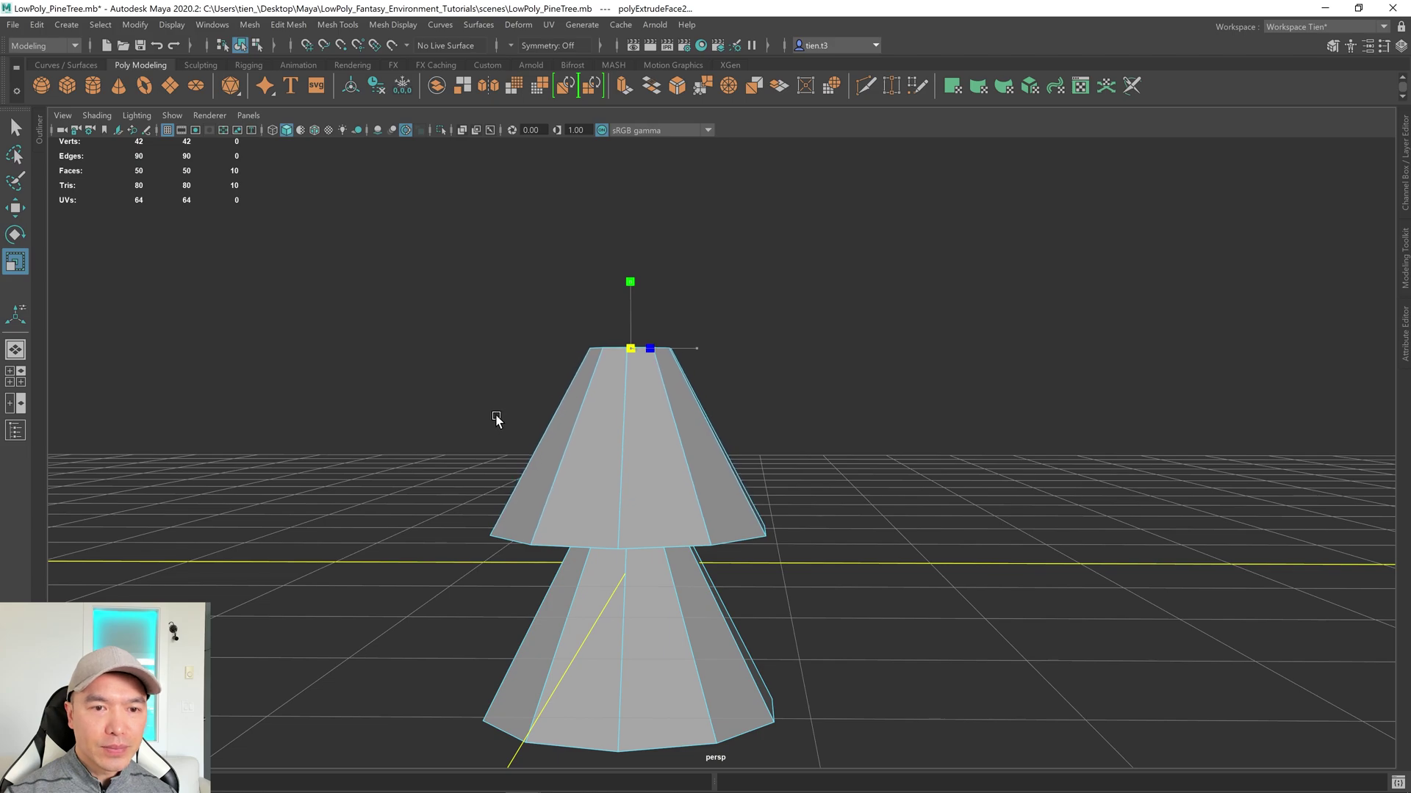
Step: Extrude the second tier's top faces and scale them outward into a slightly smaller rim for the third tier
alt+middle_drag(625, 388, 621, 429)
alt+drag(620, 429, 649, 438)
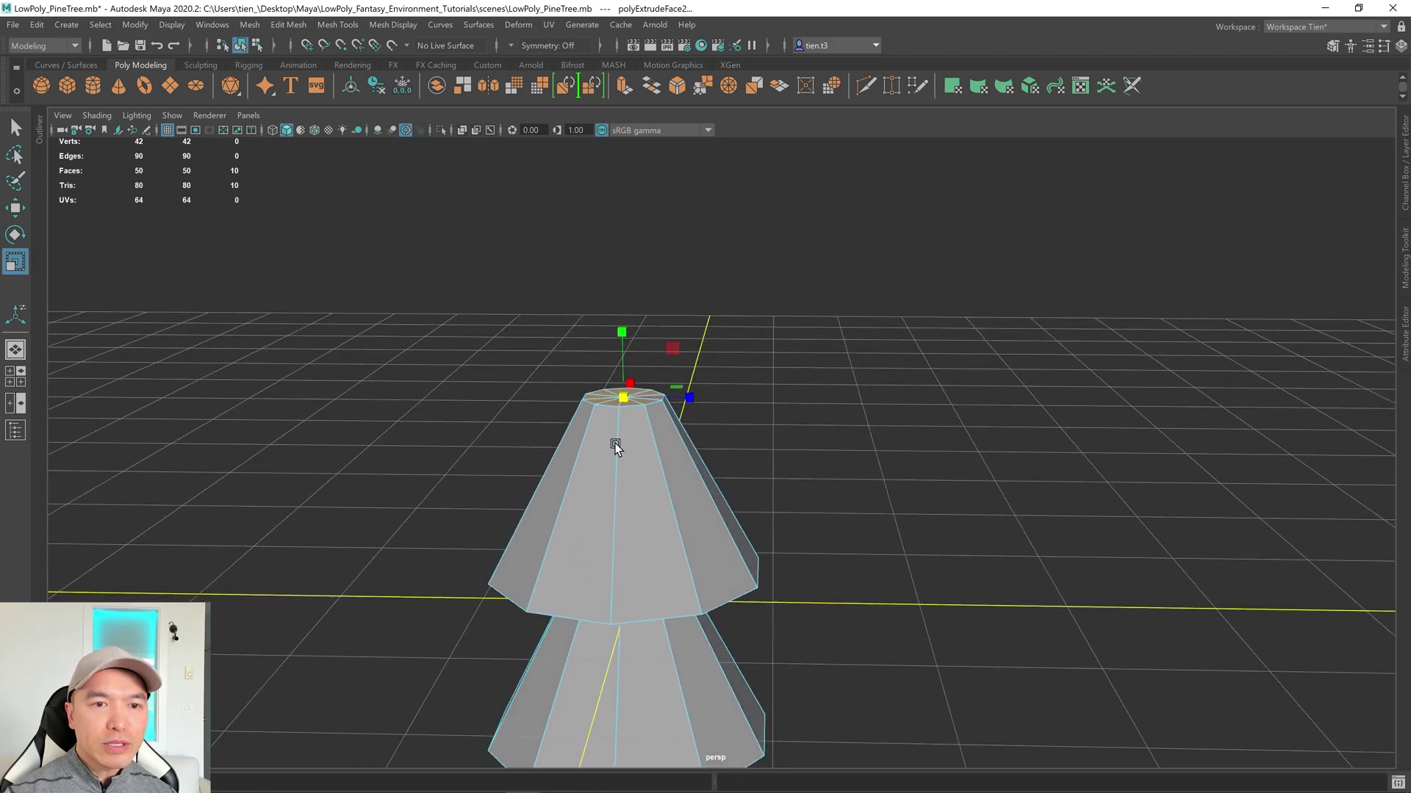
key(ctrl+e)
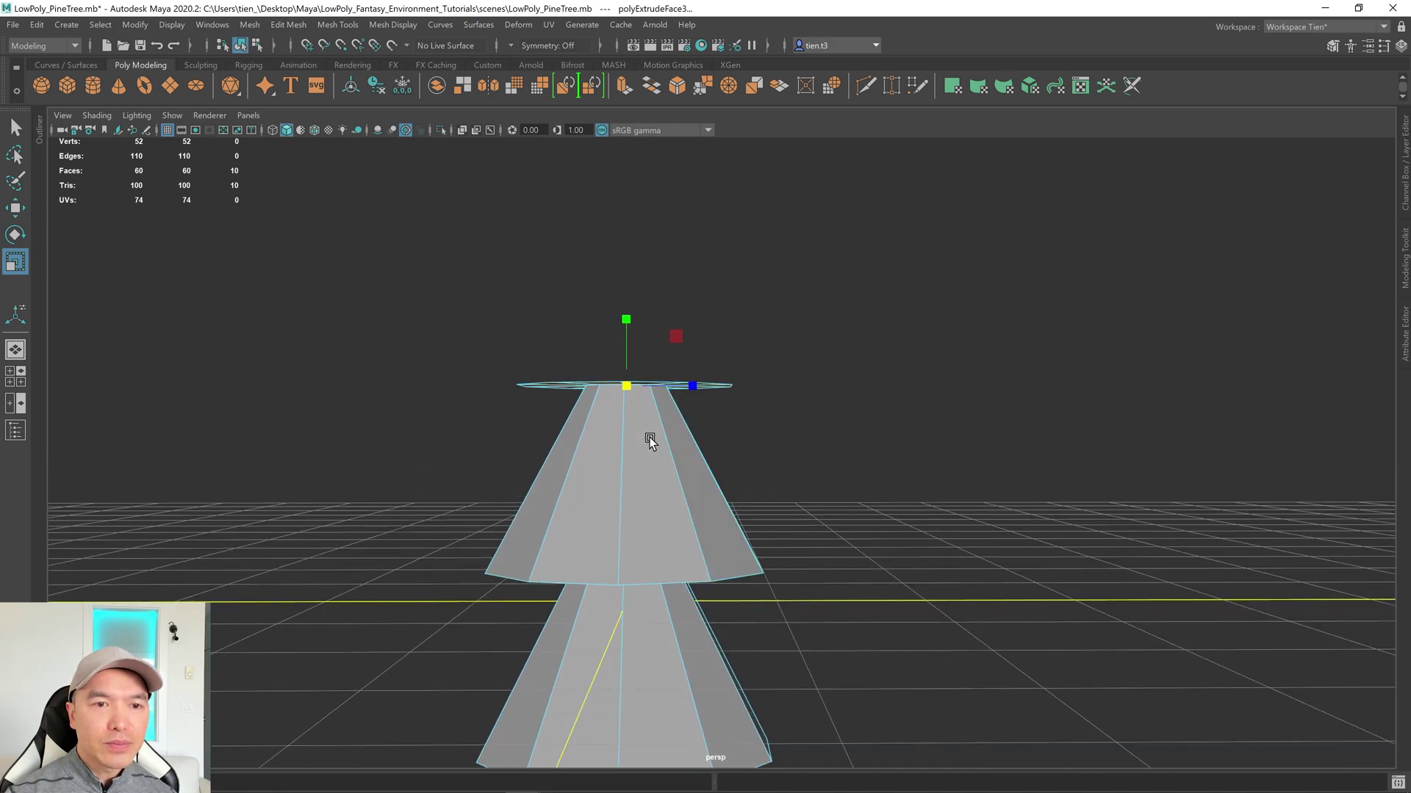
Step: Extrude the upper rim faces upward and merge their top to the center to form the pointed treetop
key(w)
key(ctrl+e)
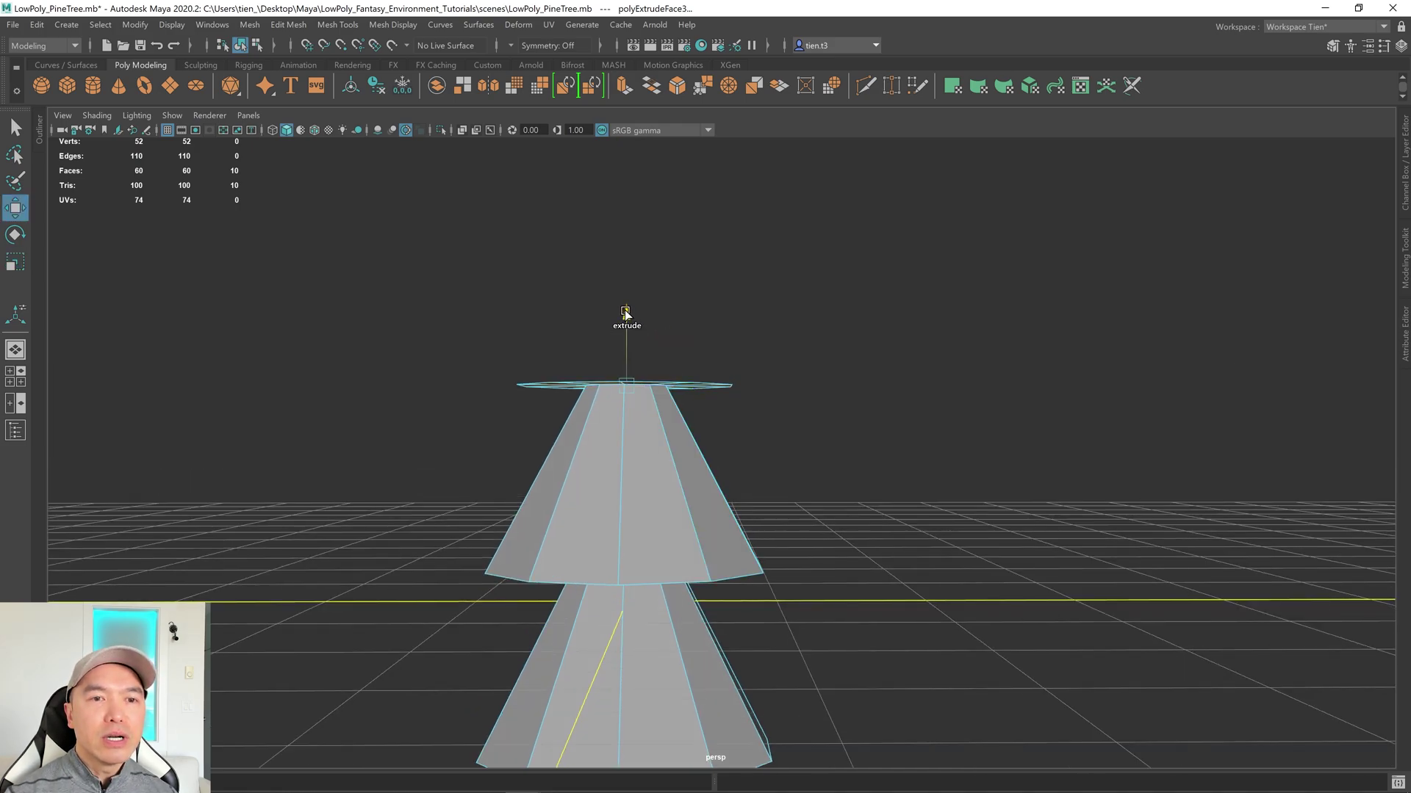
drag(626, 316, 641, 157)
key(ctrl+e)
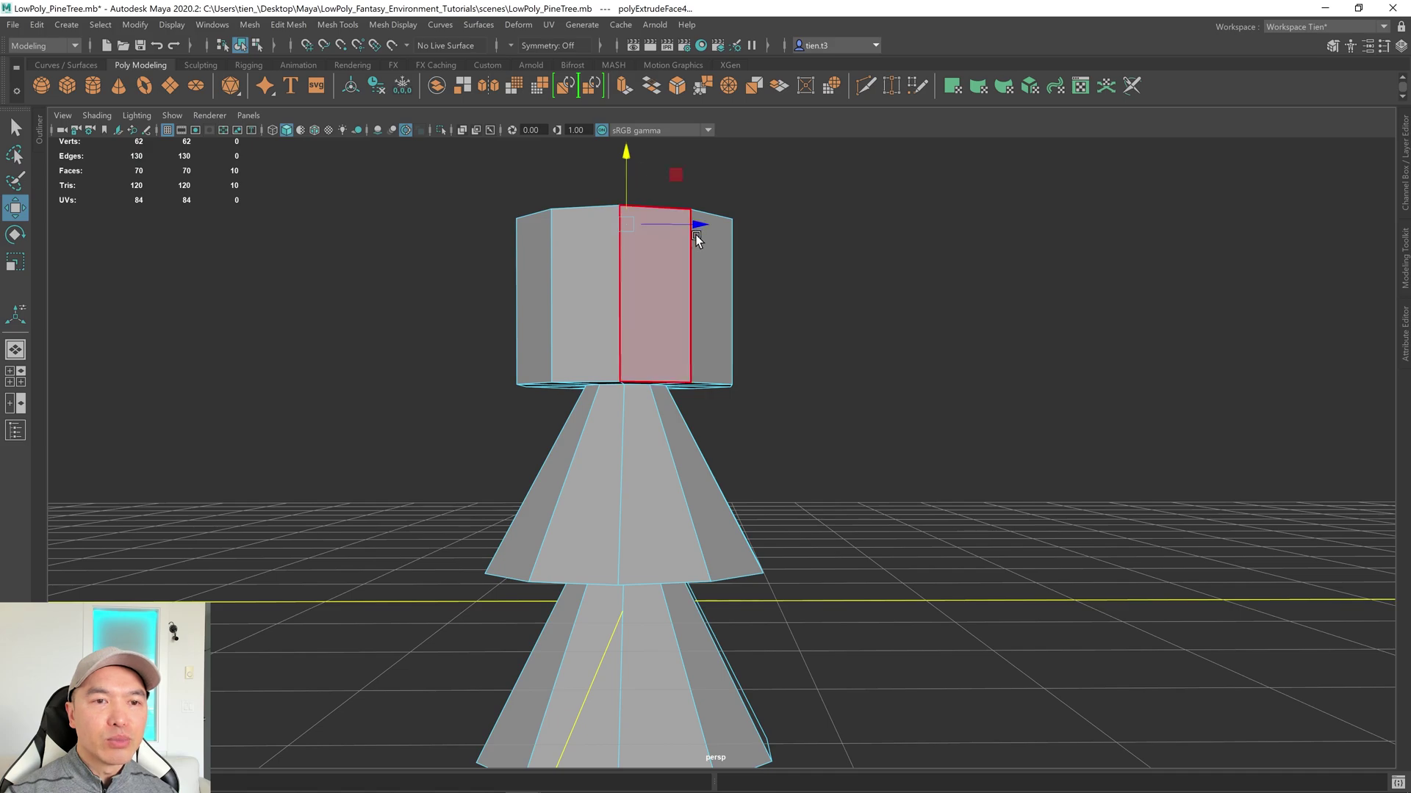
alt+drag(696, 227, 690, 360)
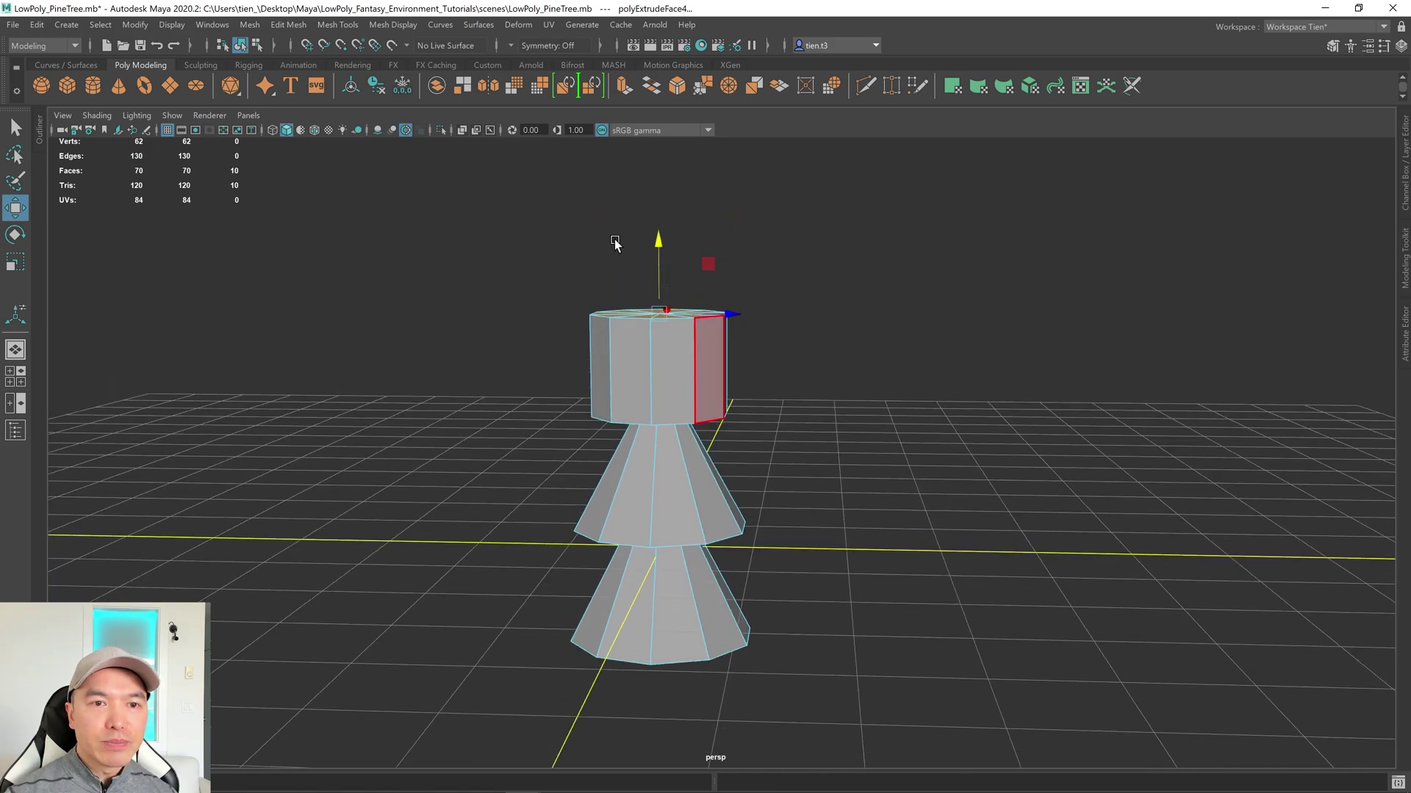
click(287, 25)
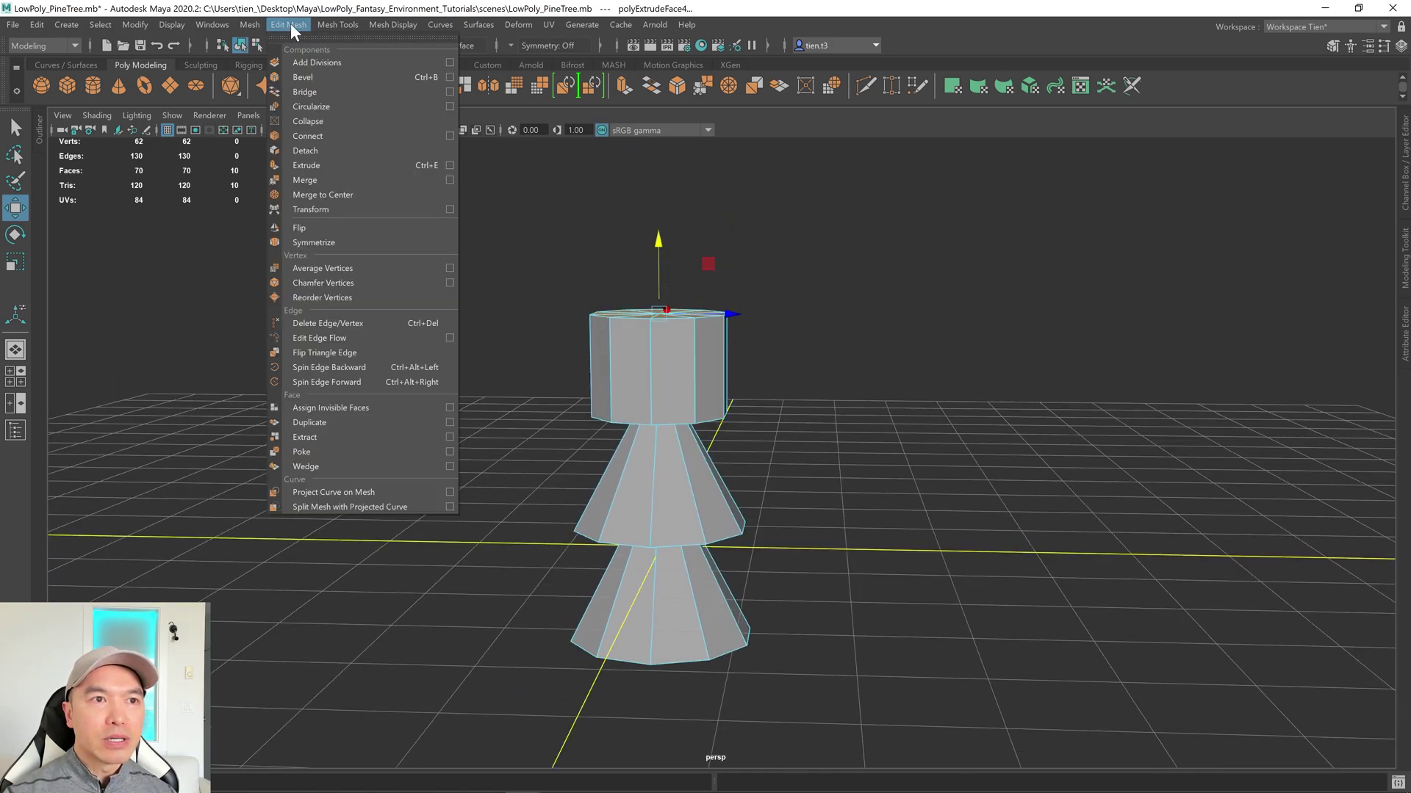
click(346, 195)
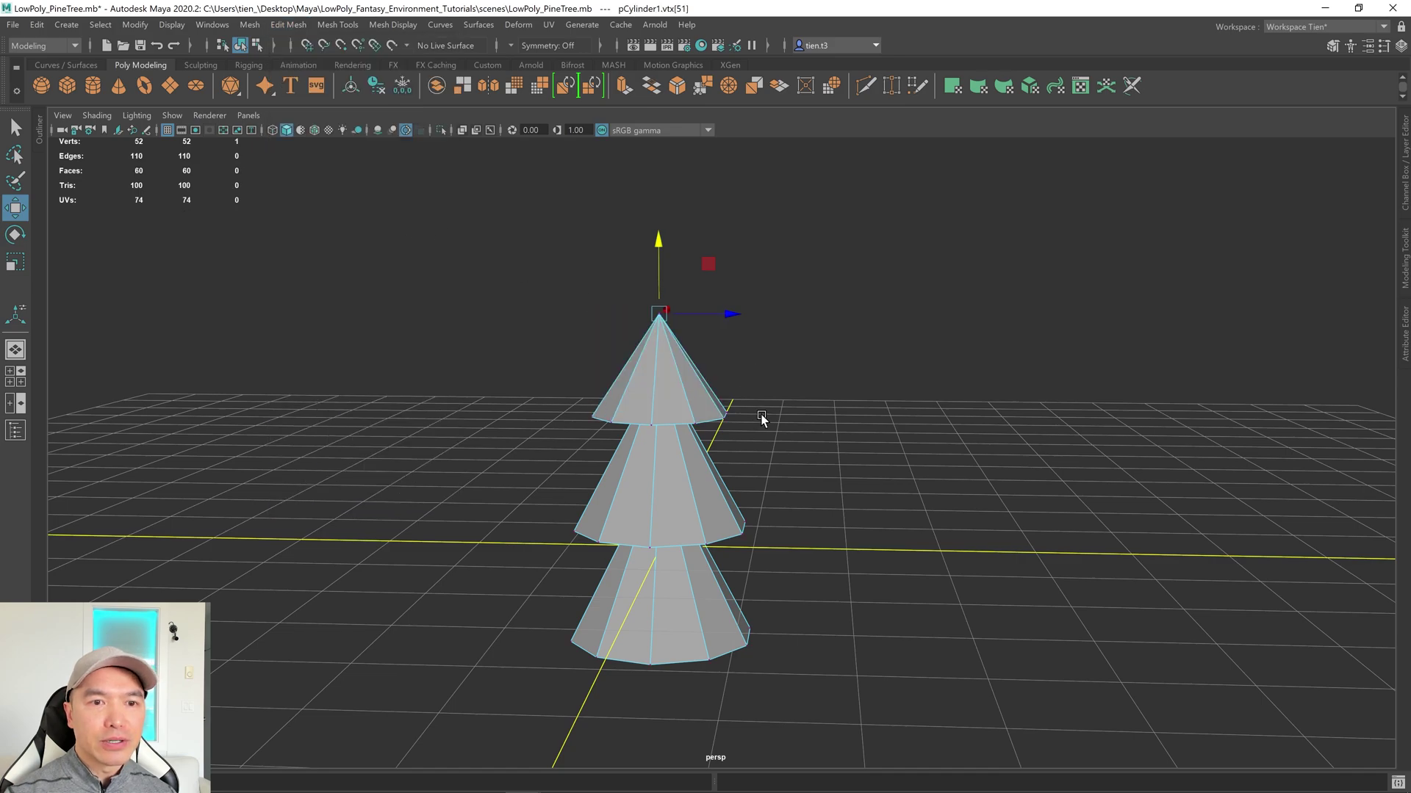
Step: In the front view, select the middle tier's bottom row of vertices and scale them inward to narrow it
mouse_move(762, 418)
alt+mouse_down()
mouse_move(742, 431)
mouse_move(771, 429)
alt+mouse_up()
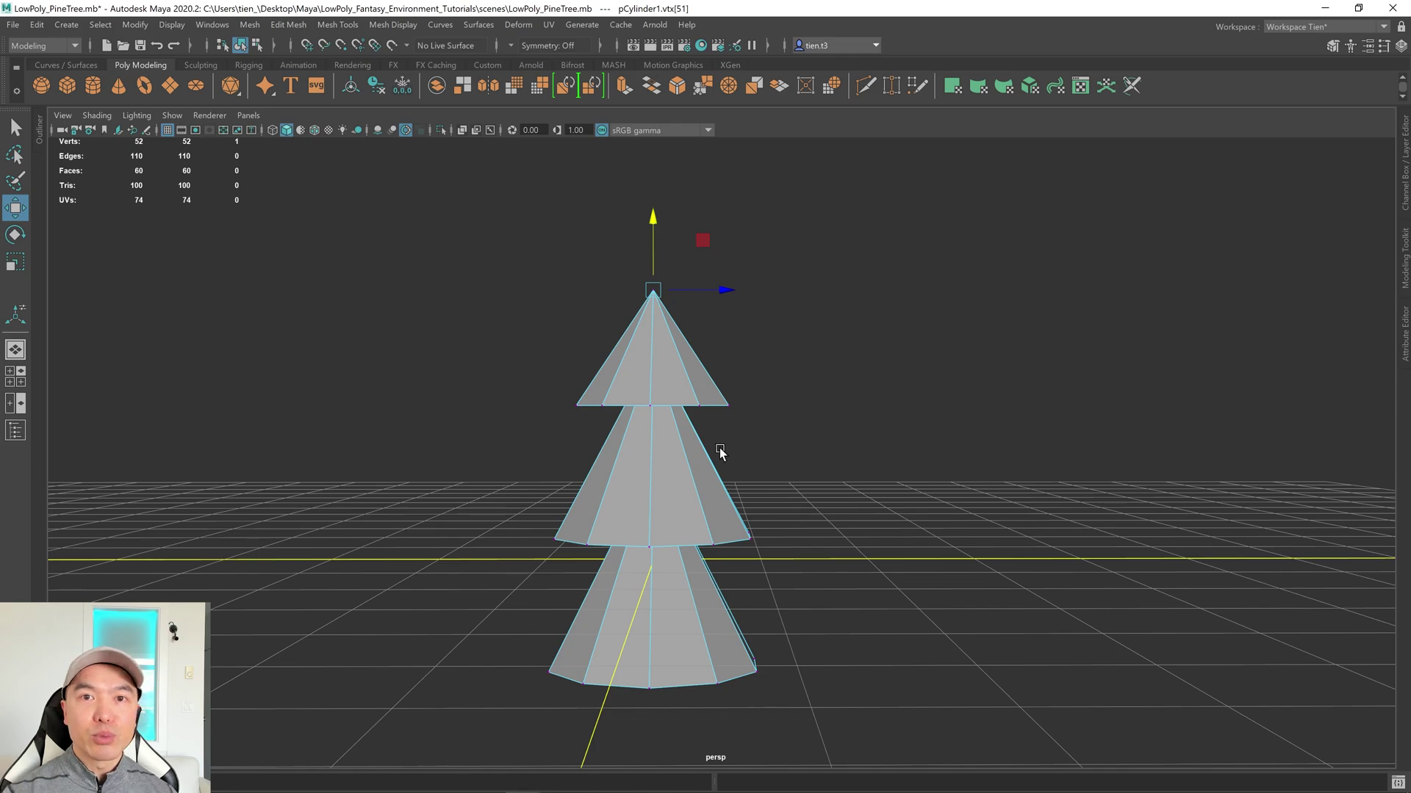
key(space)
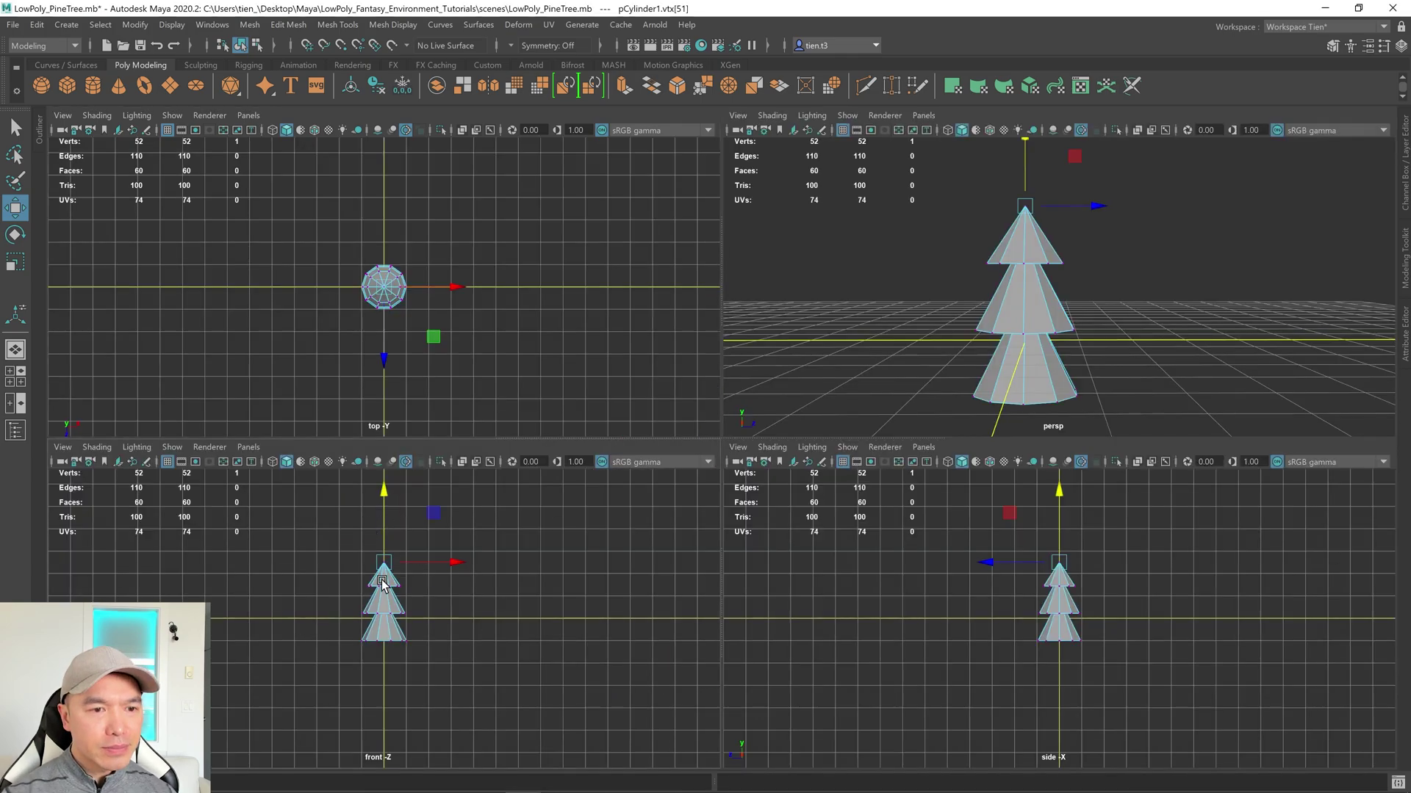
key(space)
scroll(711, 466, up, 6)
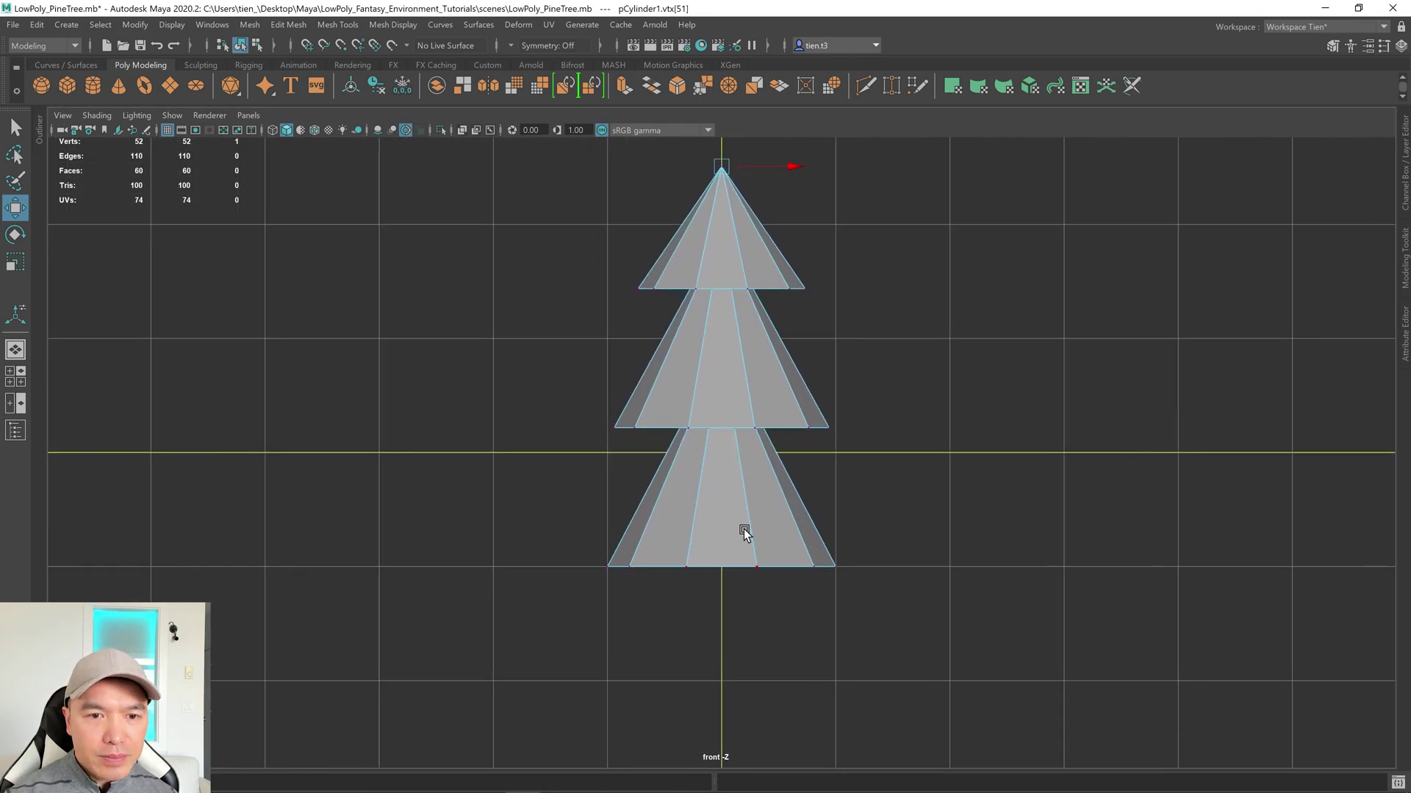
alt+middle_drag(724, 513, 702, 494)
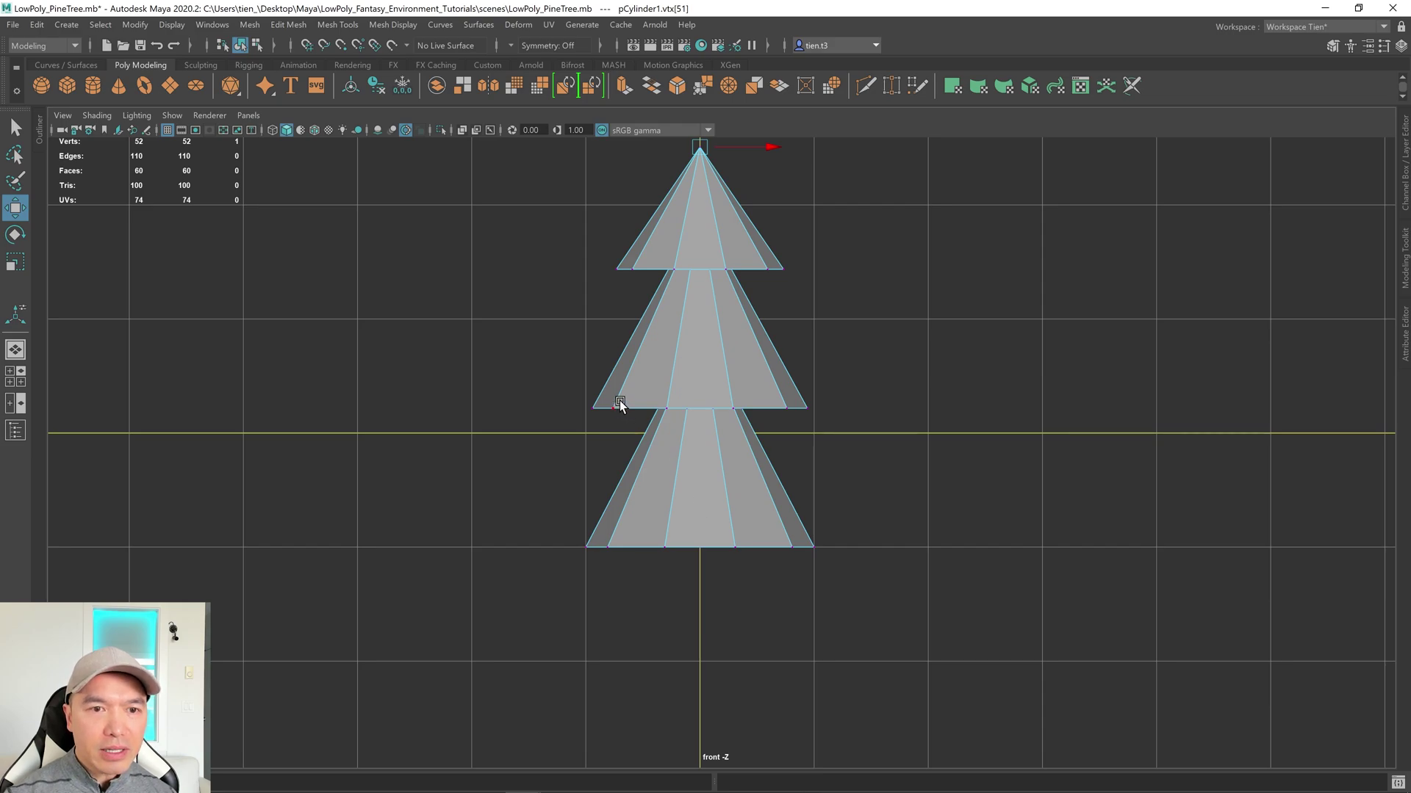
right_drag(605, 359, 475, 358)
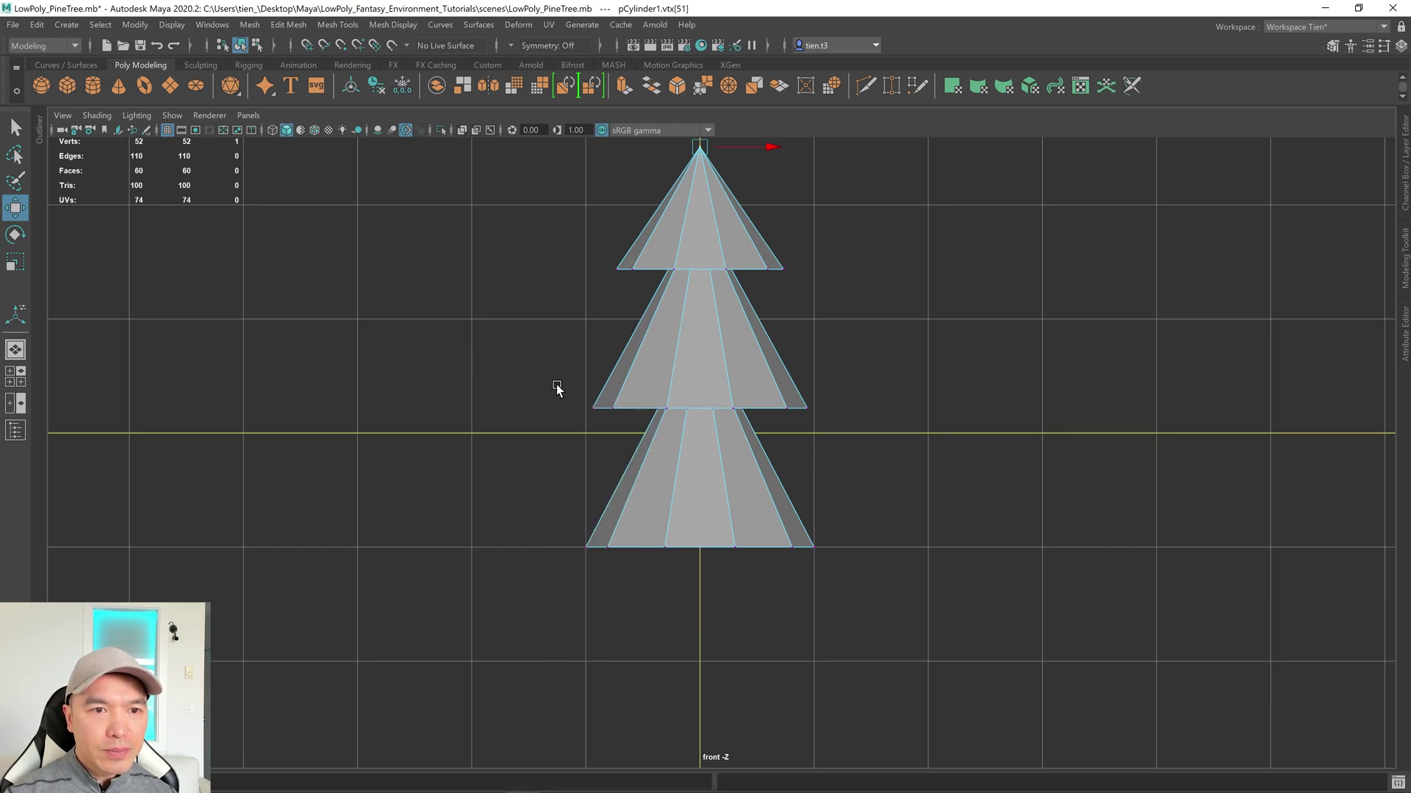
drag(543, 379, 866, 422)
key(r)
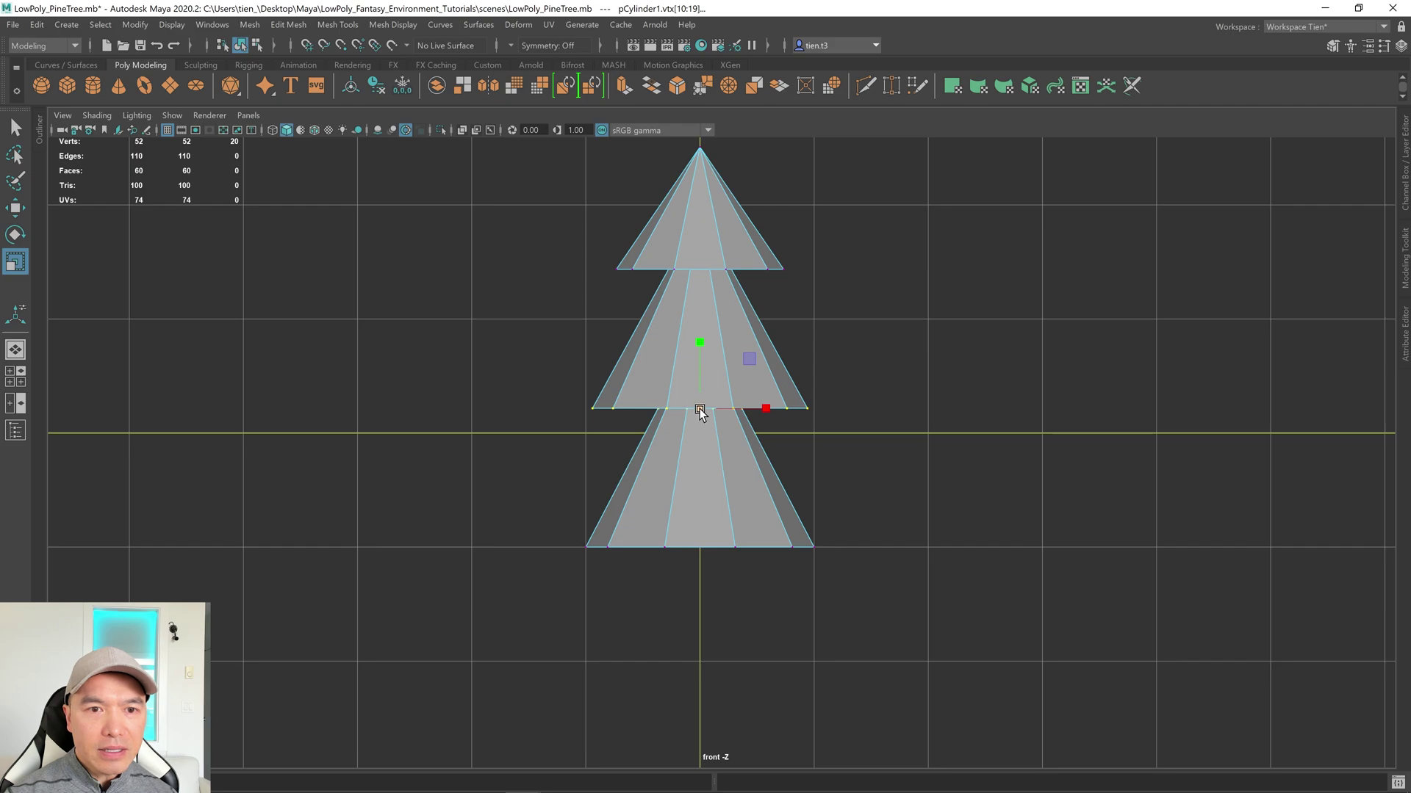
drag(700, 410, 679, 412)
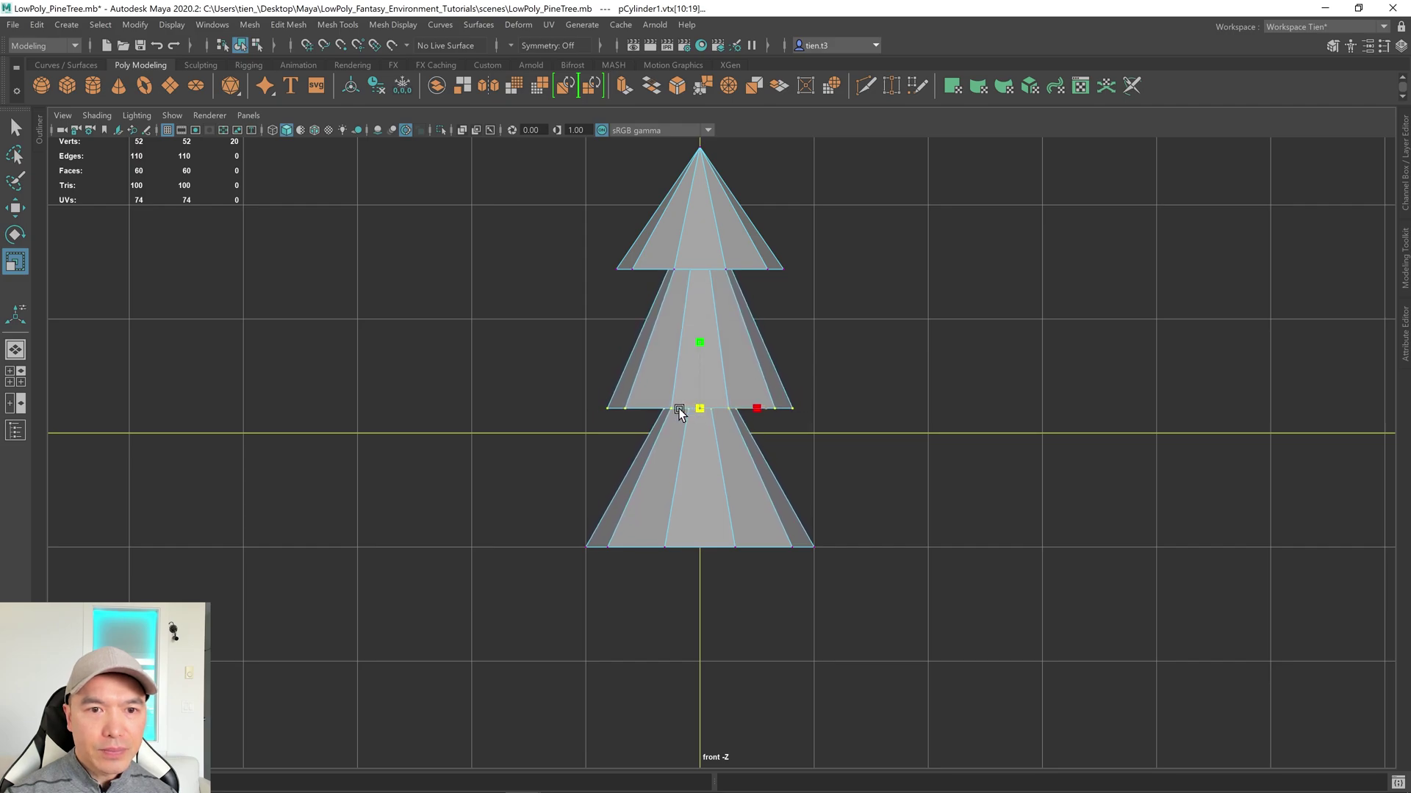
Step: Select the top tier's bottom row of vertices and scale them inward so the tier is narrower than the middle one
alt+middle_drag(790, 334, 775, 400)
drag(581, 319, 806, 360)
drag(704, 342, 677, 346)
Step: Select all the top tier's vertices and move them down to shorten the middle tier
drag(587, 185, 869, 373)
key(w)
drag(703, 212, 693, 274)
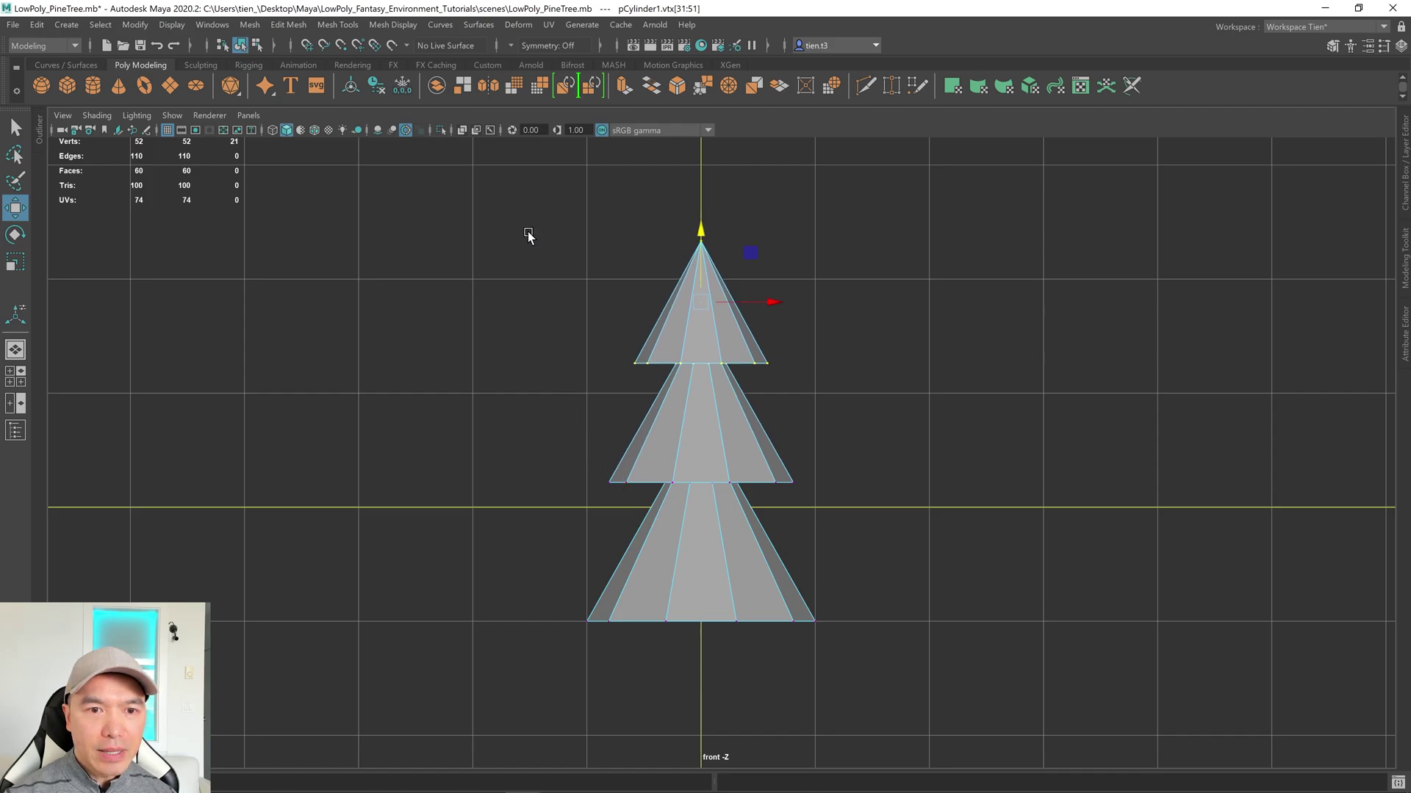
Step: Move the vertices of the upper two tiers down slightly to shorten the bottom tier, and return to the perspective view
drag(529, 206, 894, 482)
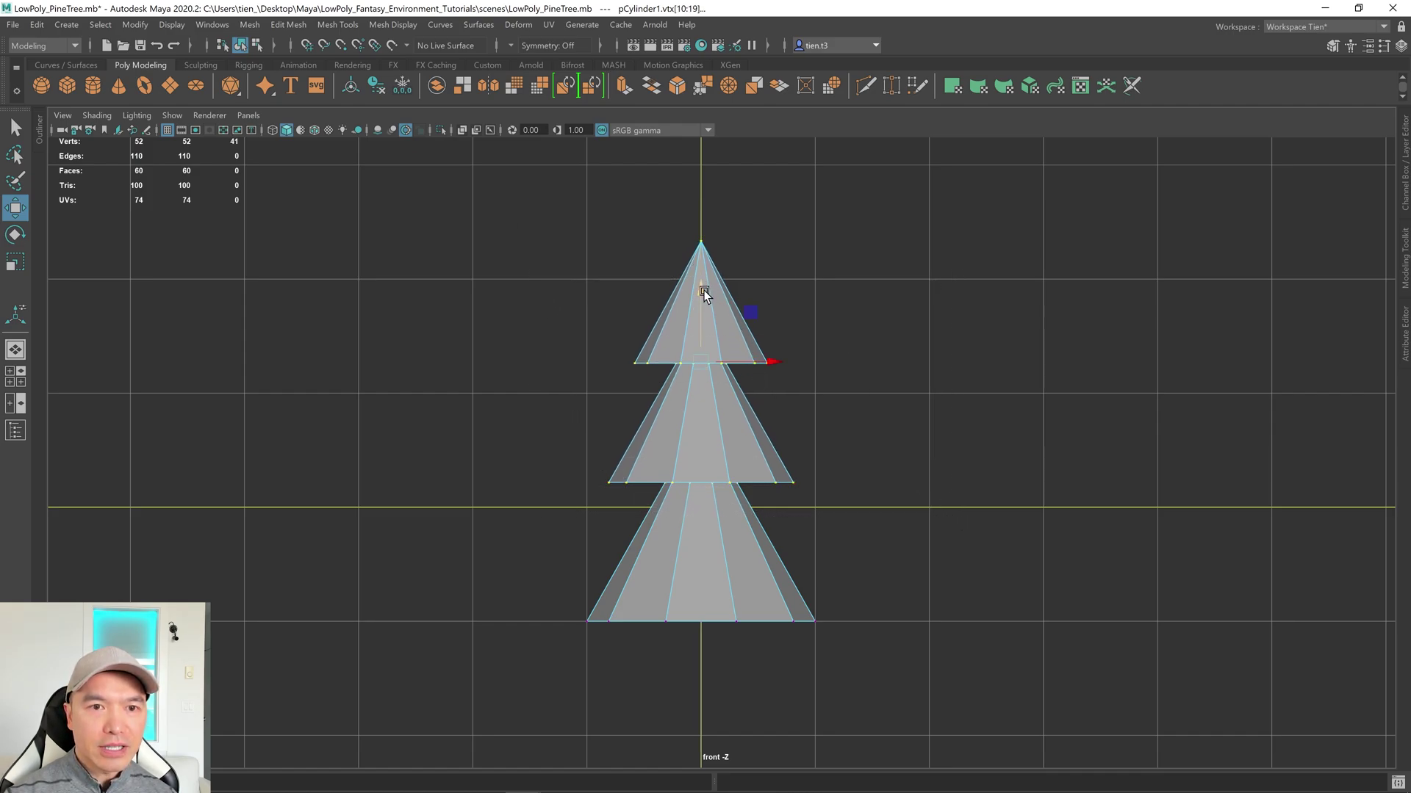
drag(703, 289, 695, 306)
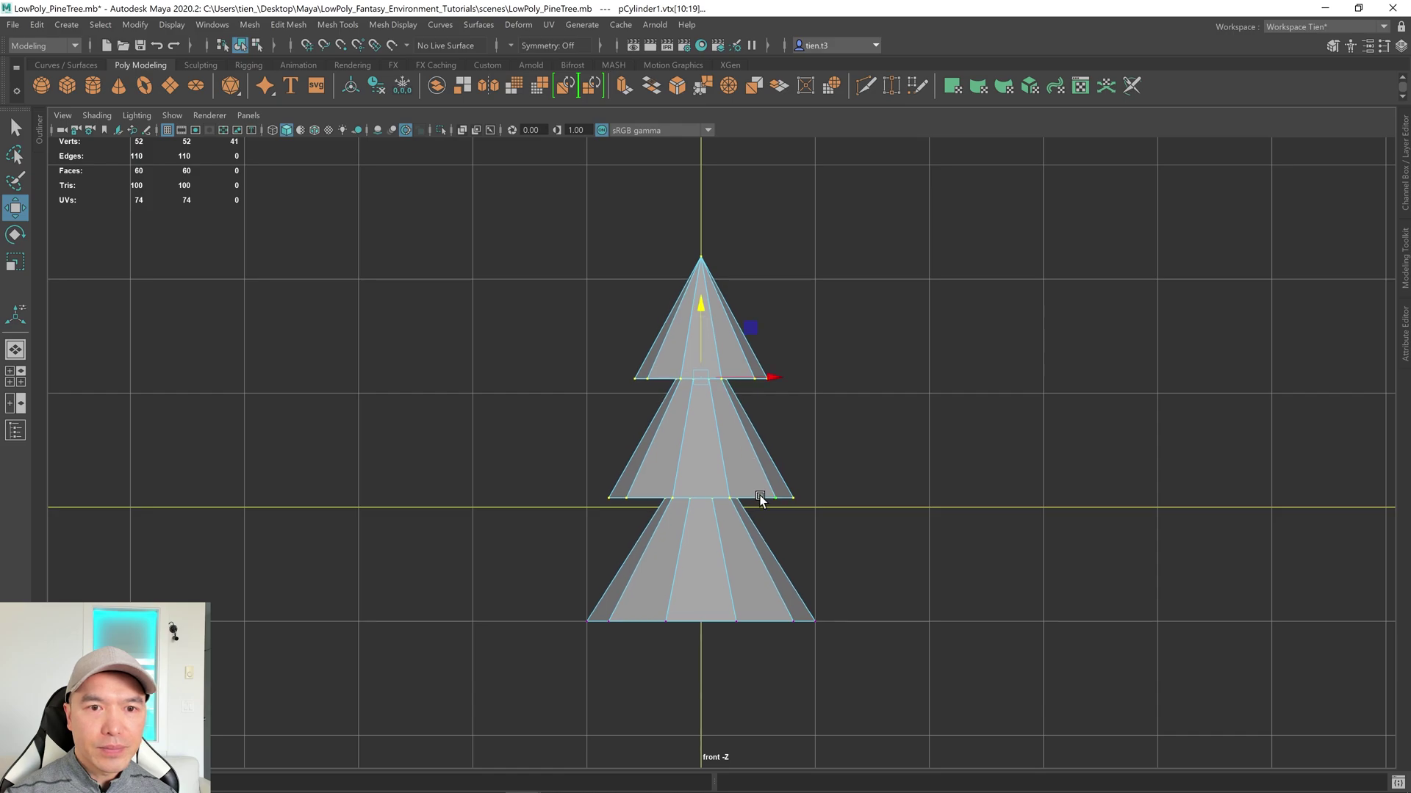
key(space)
key(space)
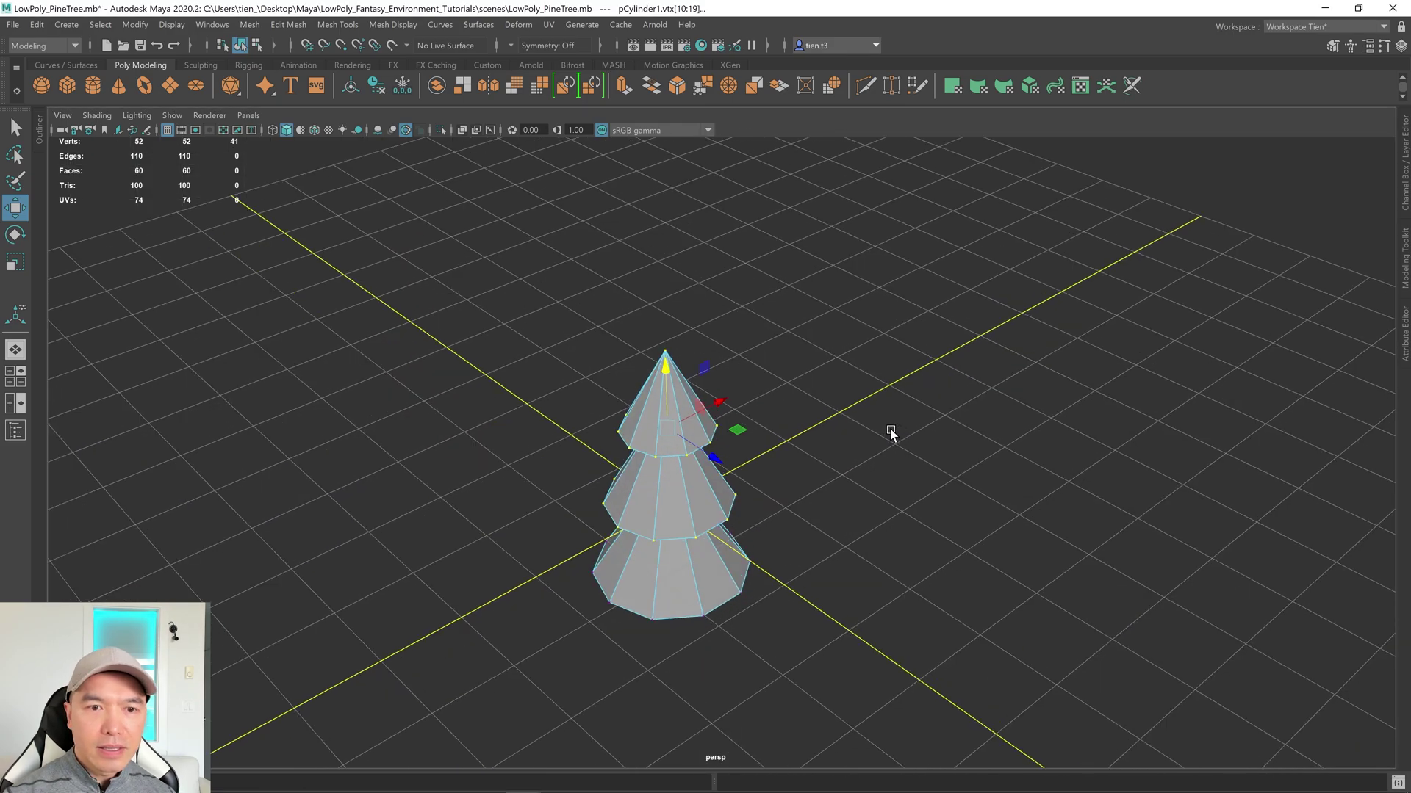
scroll(862, 443, up, 3)
alt+middle_drag(821, 454, 935, 372)
scroll(911, 379, down, 2)
key(q)
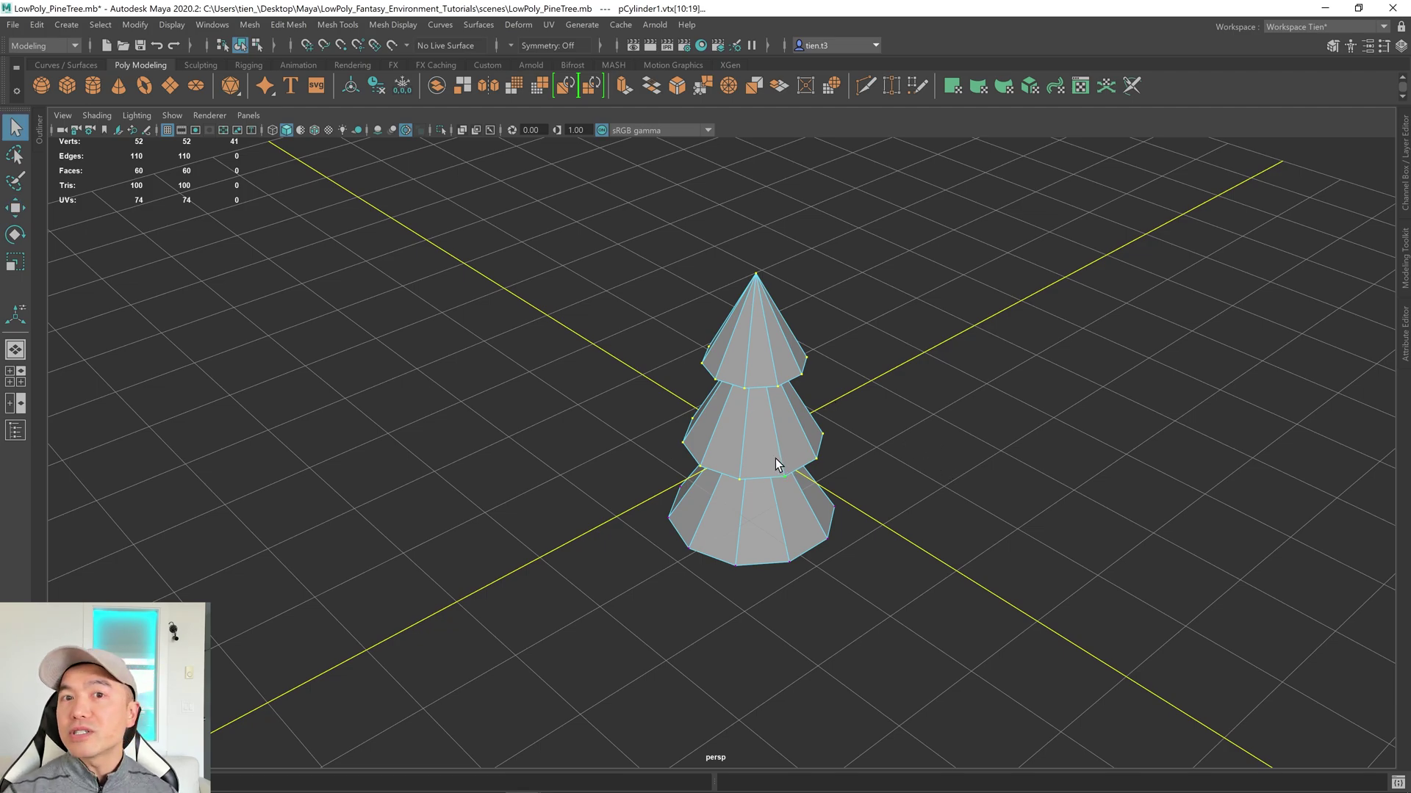
Step: Return the foliage mesh to object mode and move it straight up, well above the grid, to make room for a trunk
alt+drag(775, 458, 731, 408)
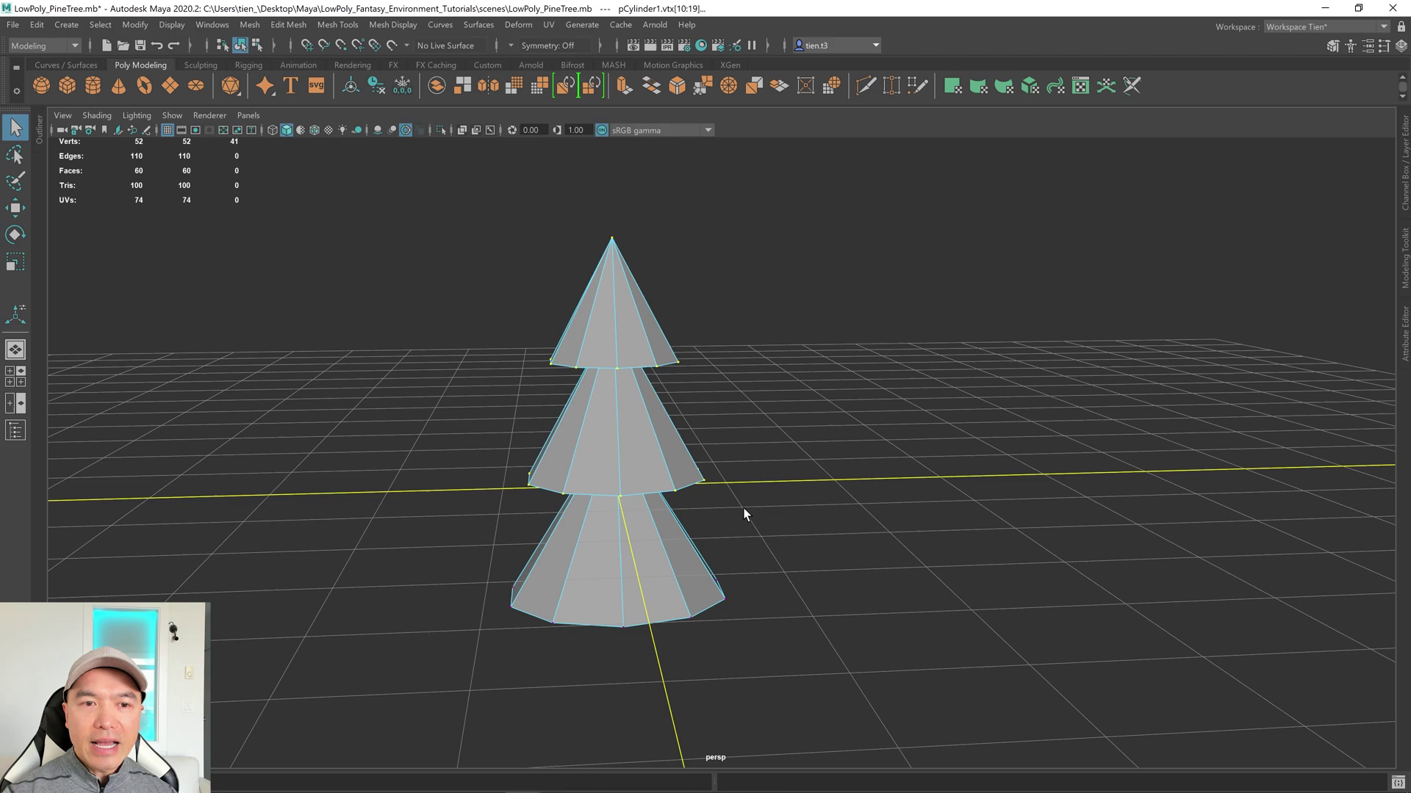
scroll(746, 511, down, 2)
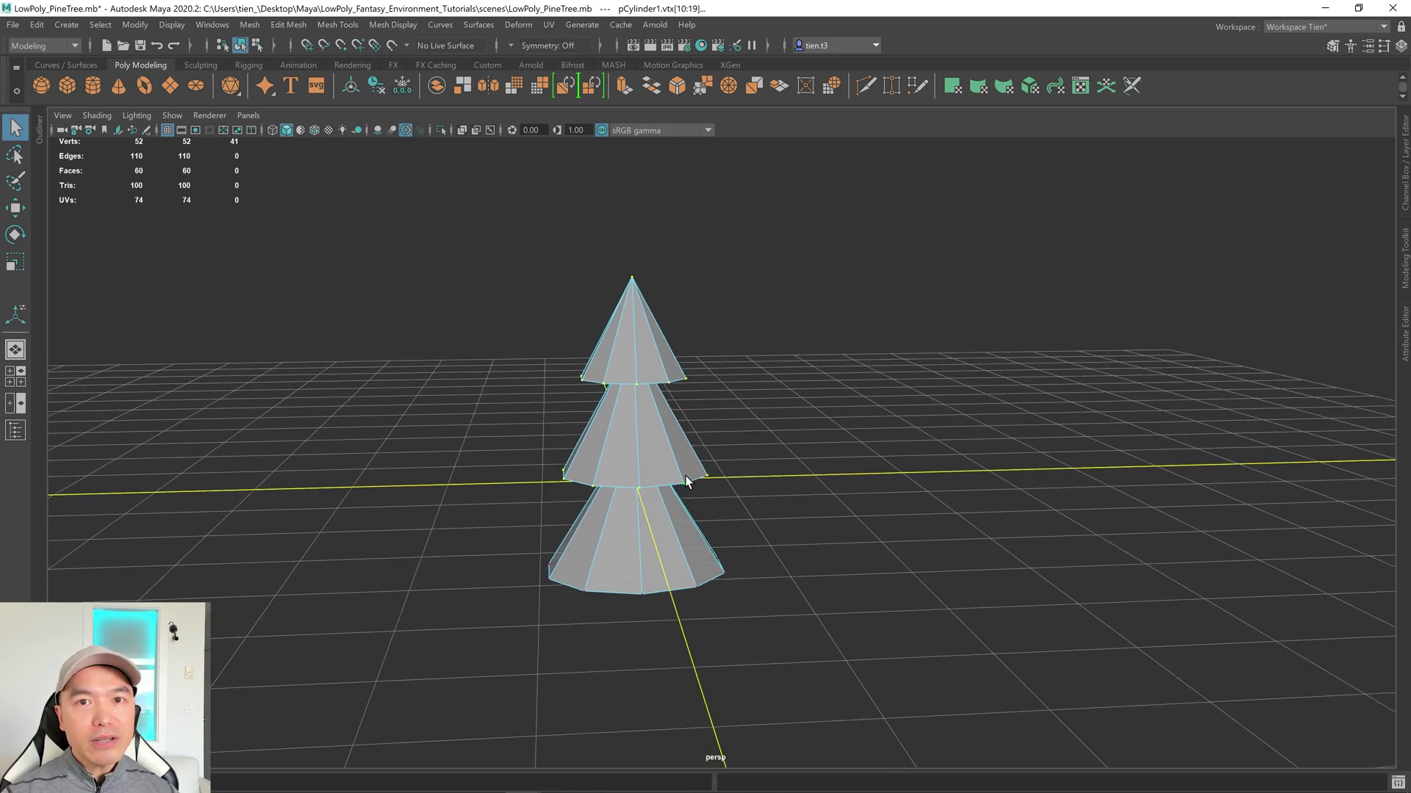
alt+drag(737, 494, 684, 440)
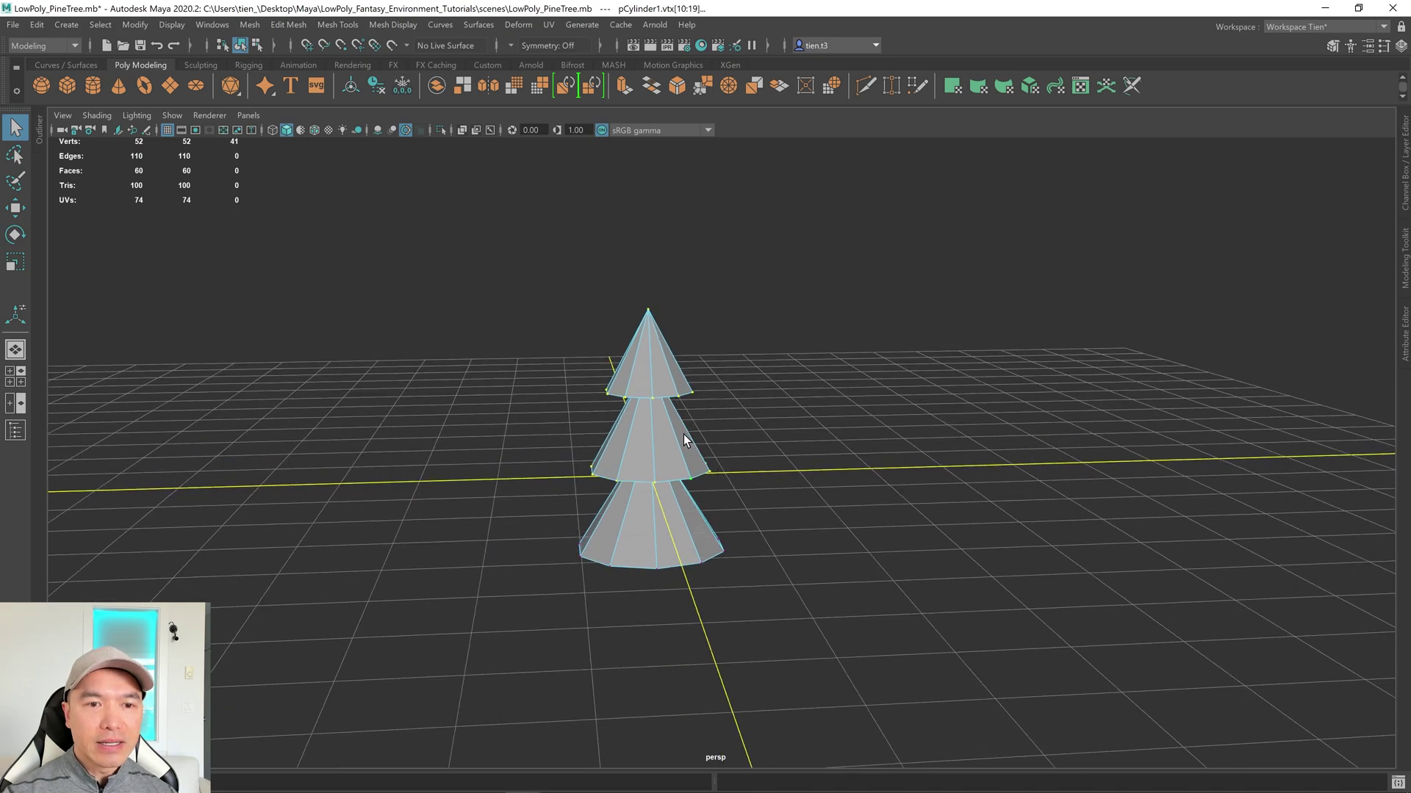
right_click(871, 375)
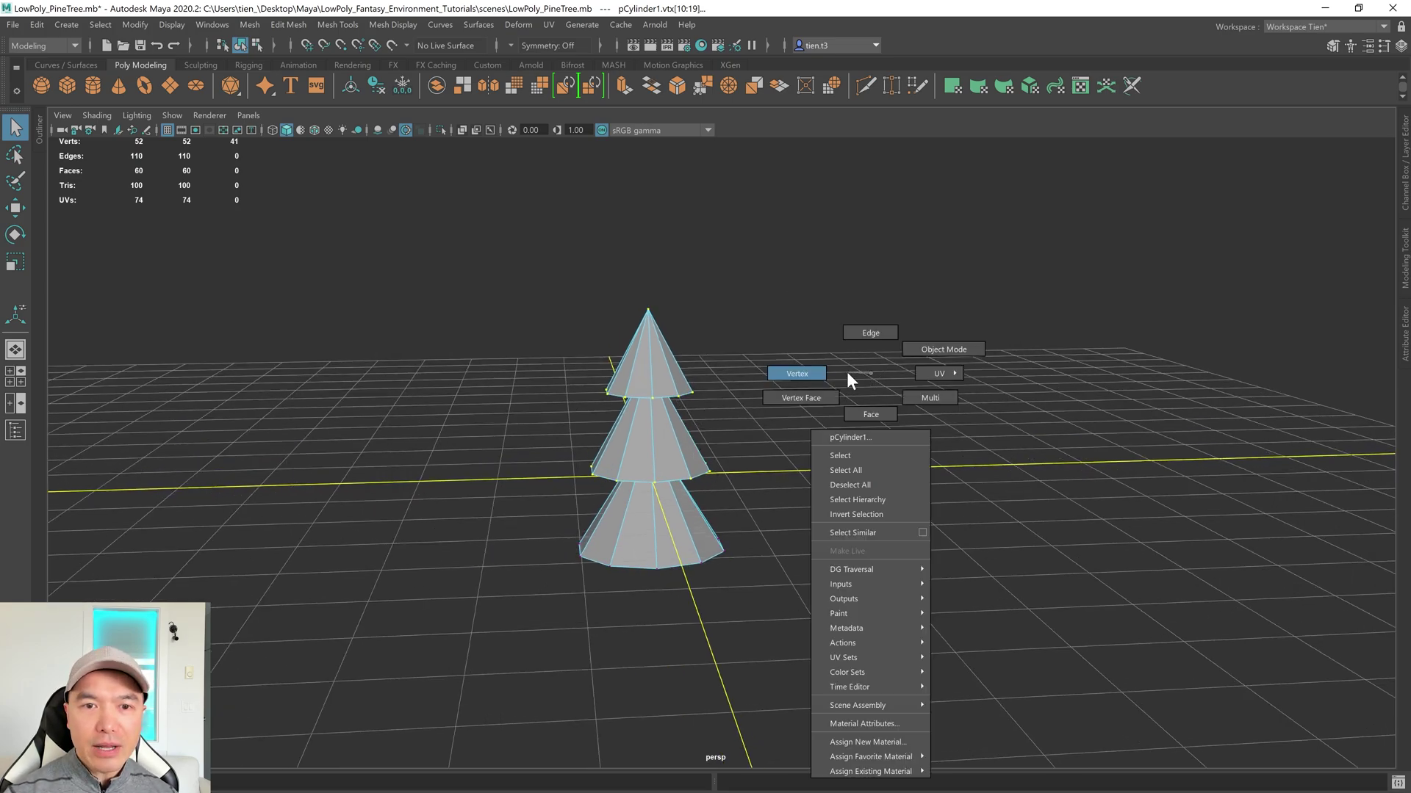
click(937, 338)
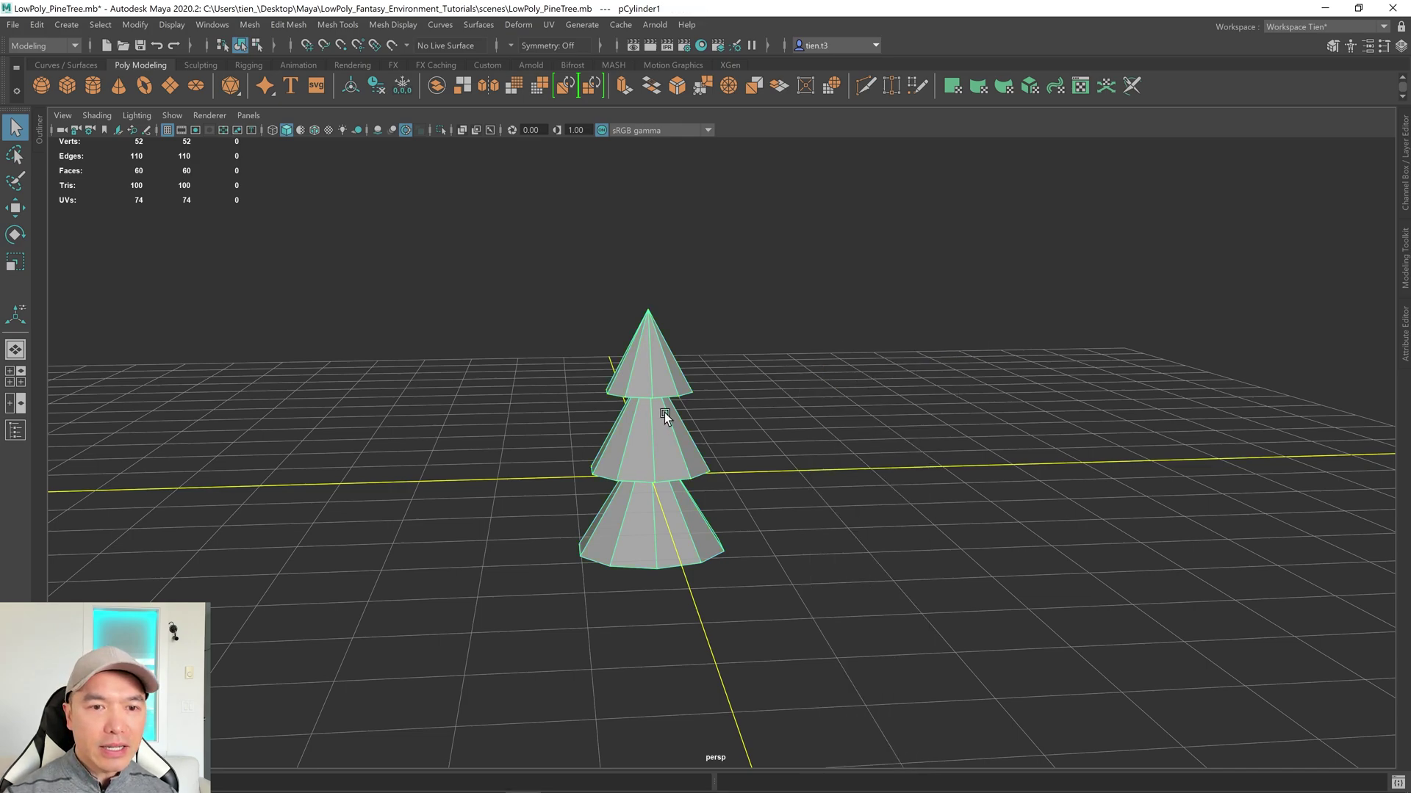
key(w)
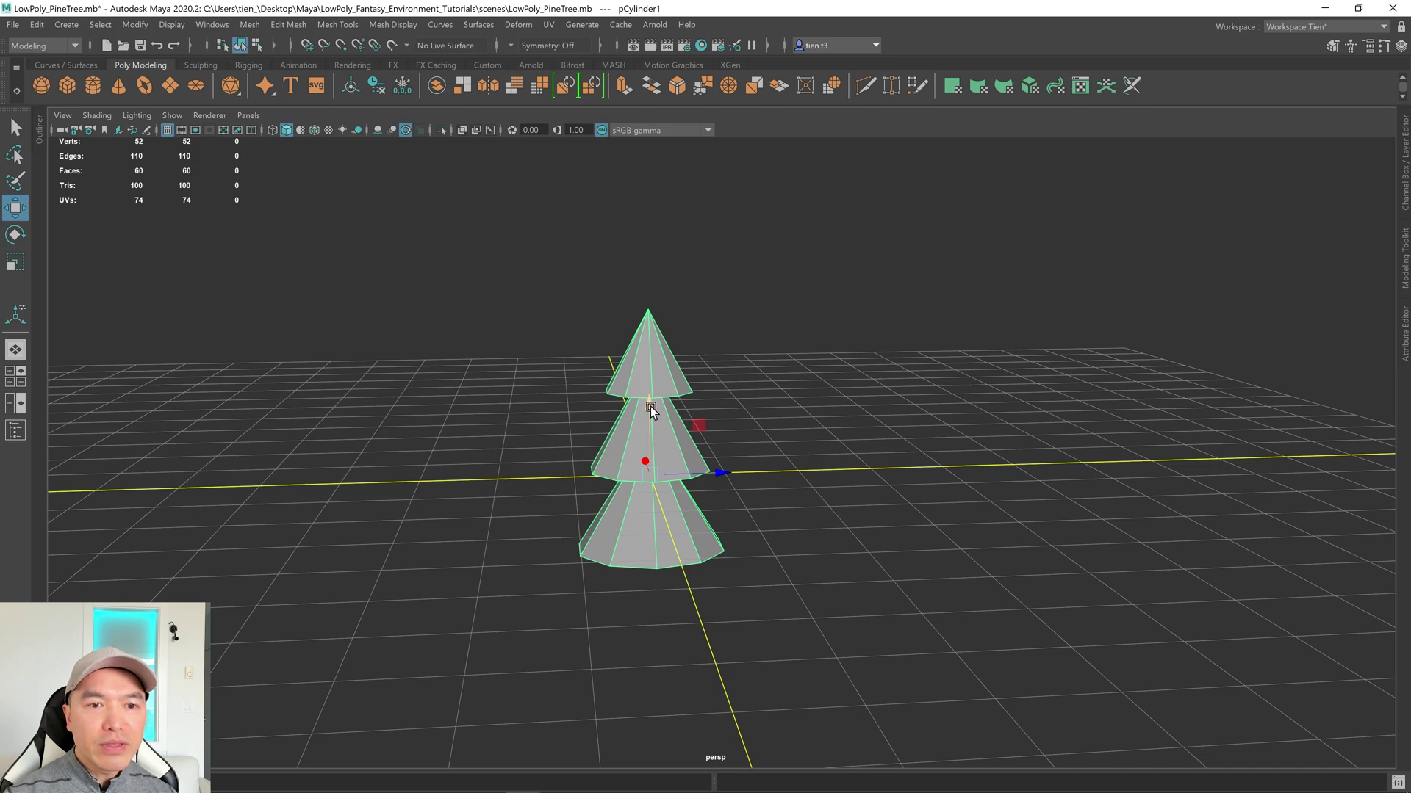
drag(650, 407, 664, 202)
alt+drag(751, 428, 762, 428)
scroll(762, 429, down, 5)
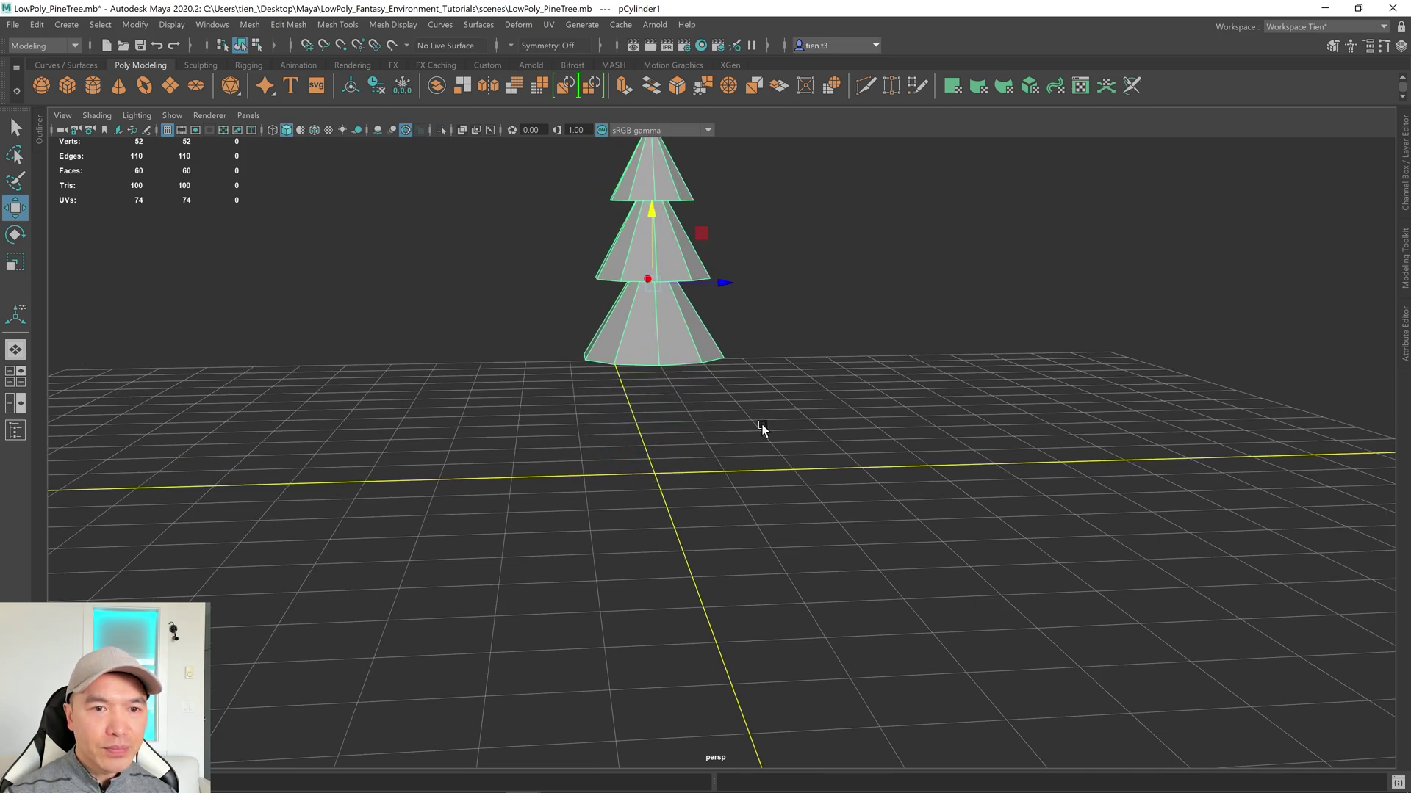
Step: Create a new polygon cylinder at the origin beneath the foliage and set its Subdivisions Axis to 6
scroll(756, 430, up, 5)
click(754, 430)
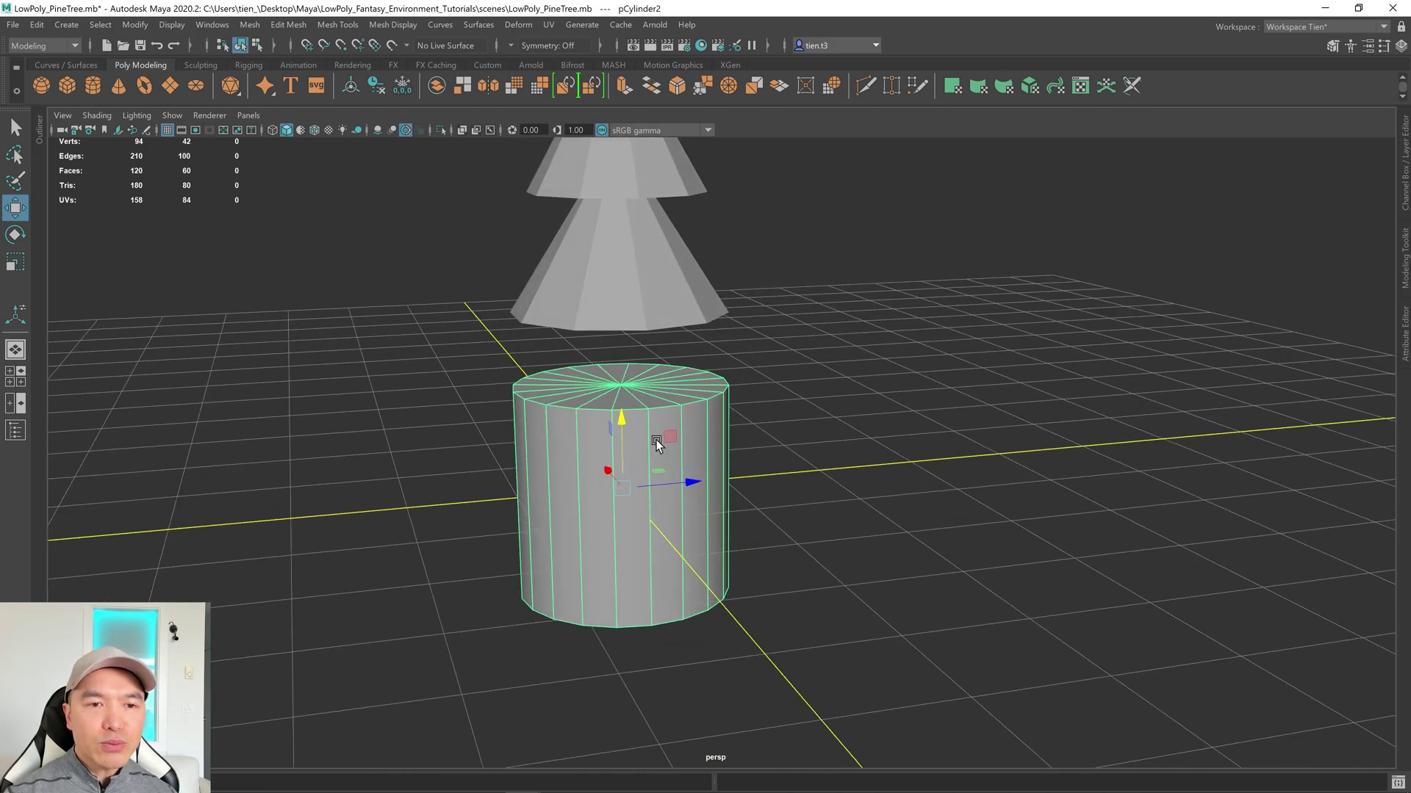
key(t)
click(1142, 332)
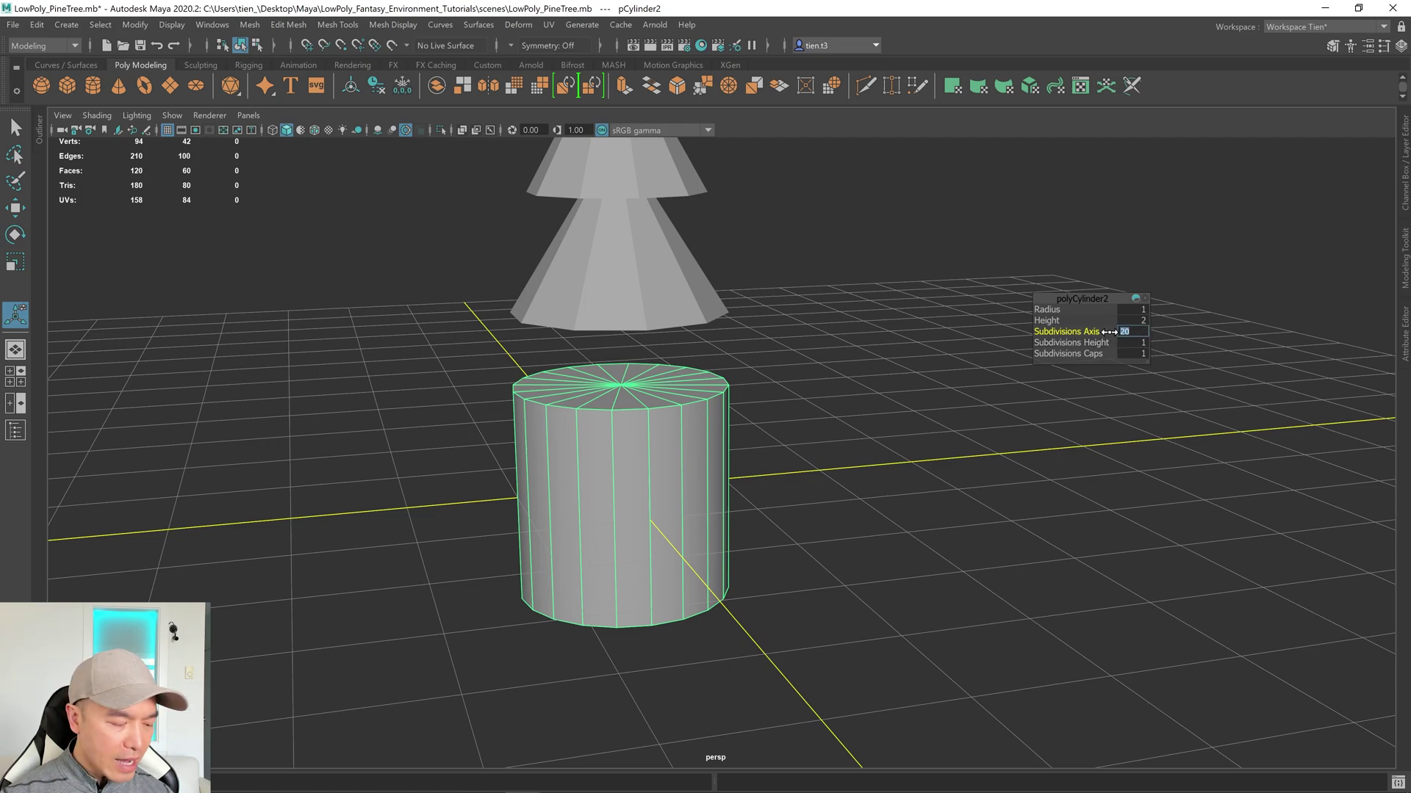
key(Return)
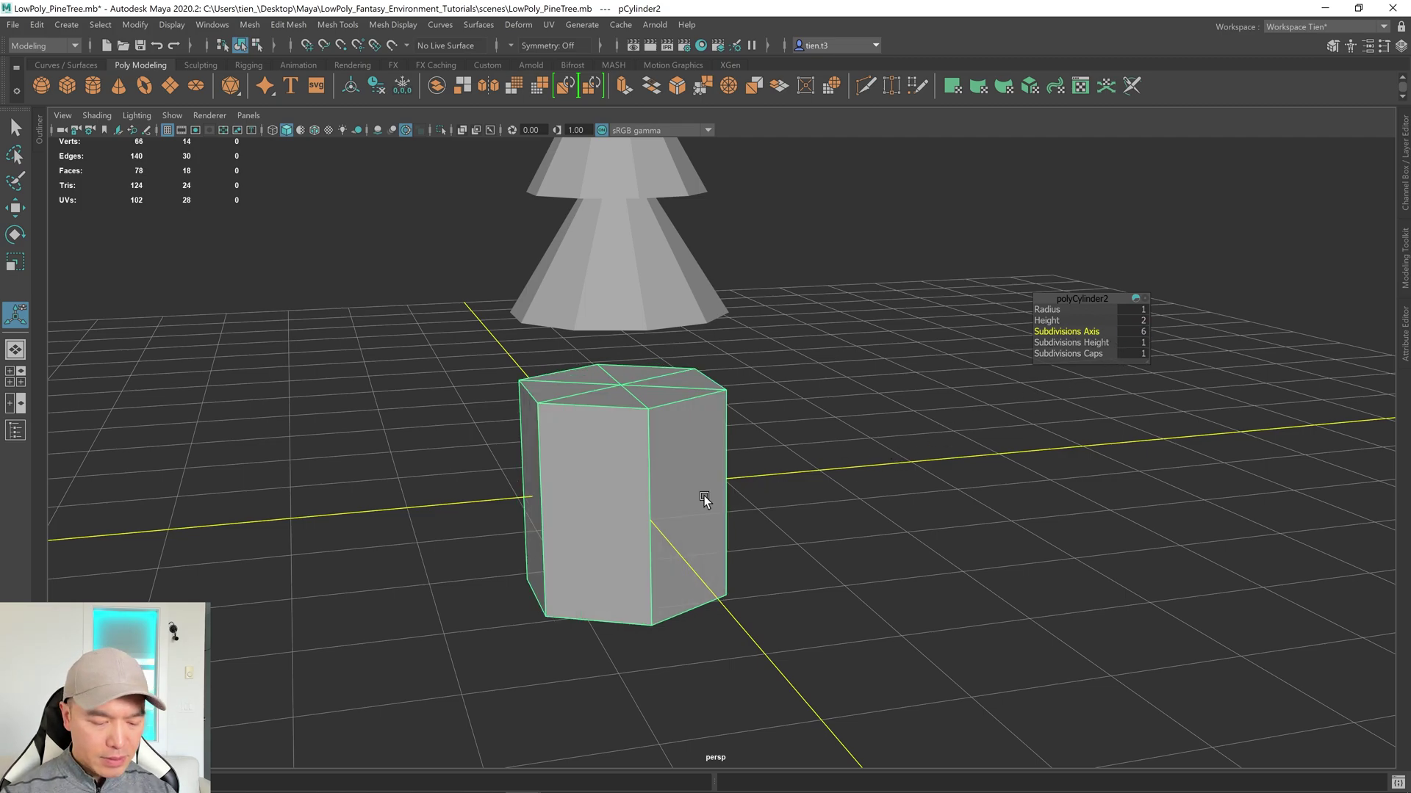
Step: Scale the six-sided cylinder down uniformly to trunk size and switch it to face selection
alt+drag(704, 496, 531, 530)
key(r)
scroll(793, 515, up, 3)
alt+drag(792, 516, 665, 410)
right_drag(658, 352, 650, 302)
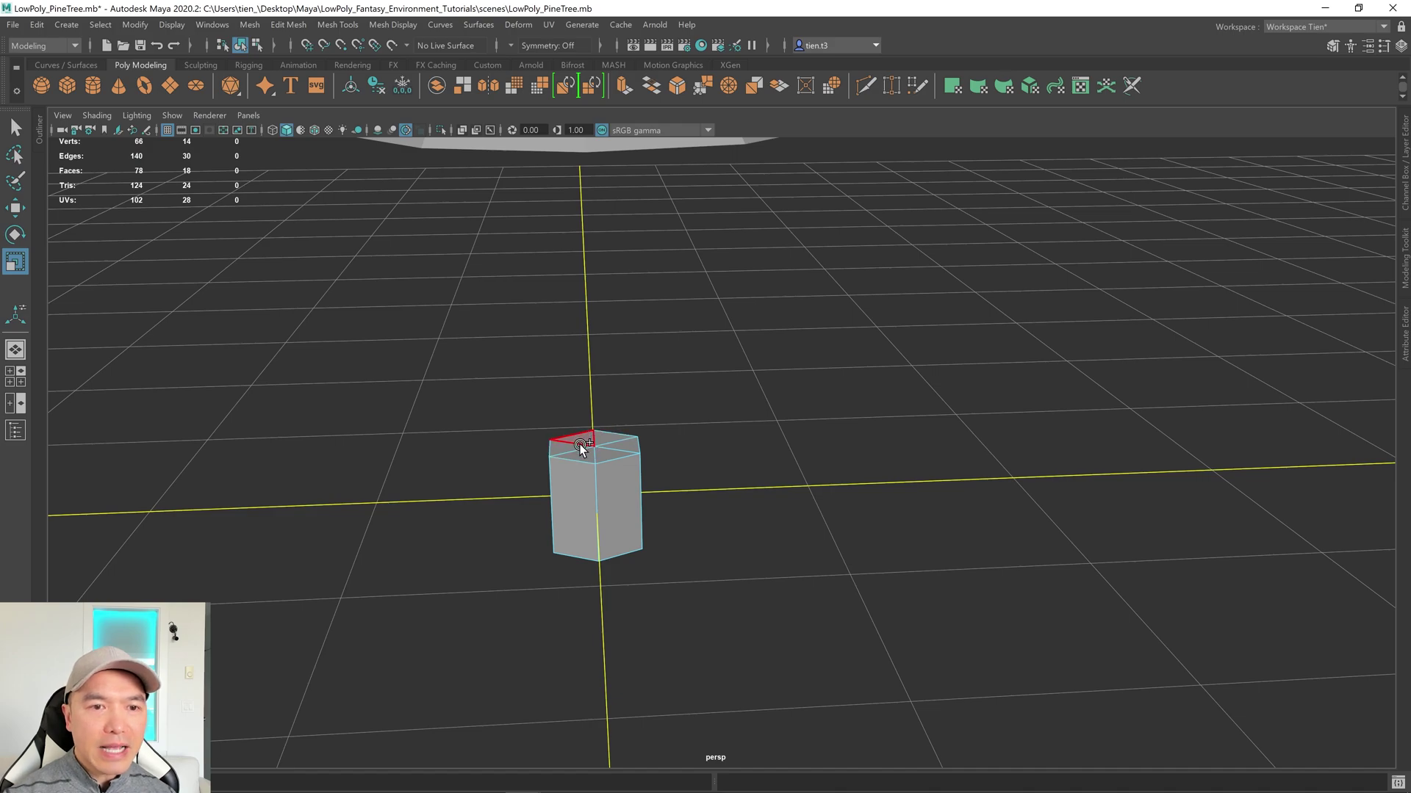
Step: Select the trunk's six top faces, scale them inward to taper it, and move them down to shorten it
click(604, 439)
alt+drag(604, 439, 623, 450)
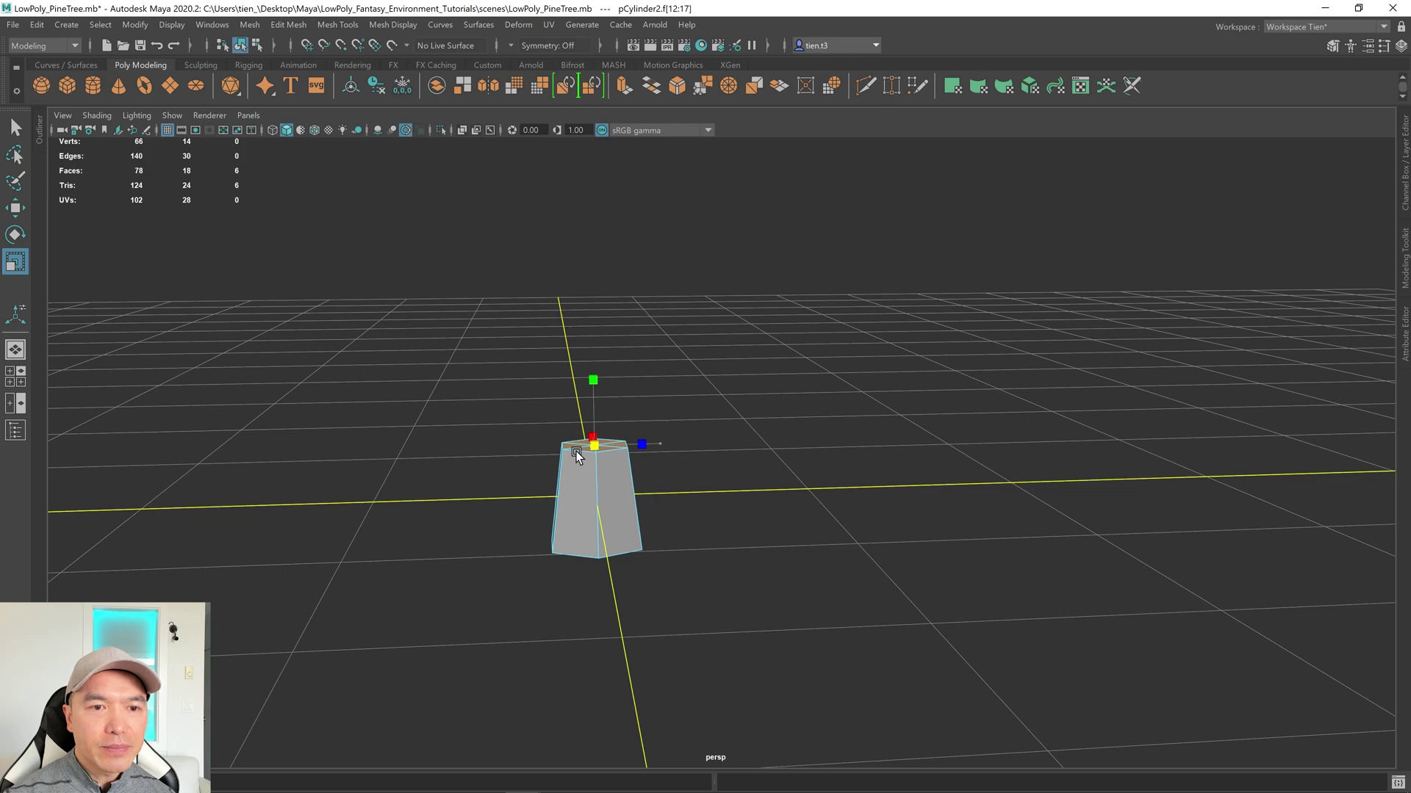
key(w)
drag(593, 381, 594, 404)
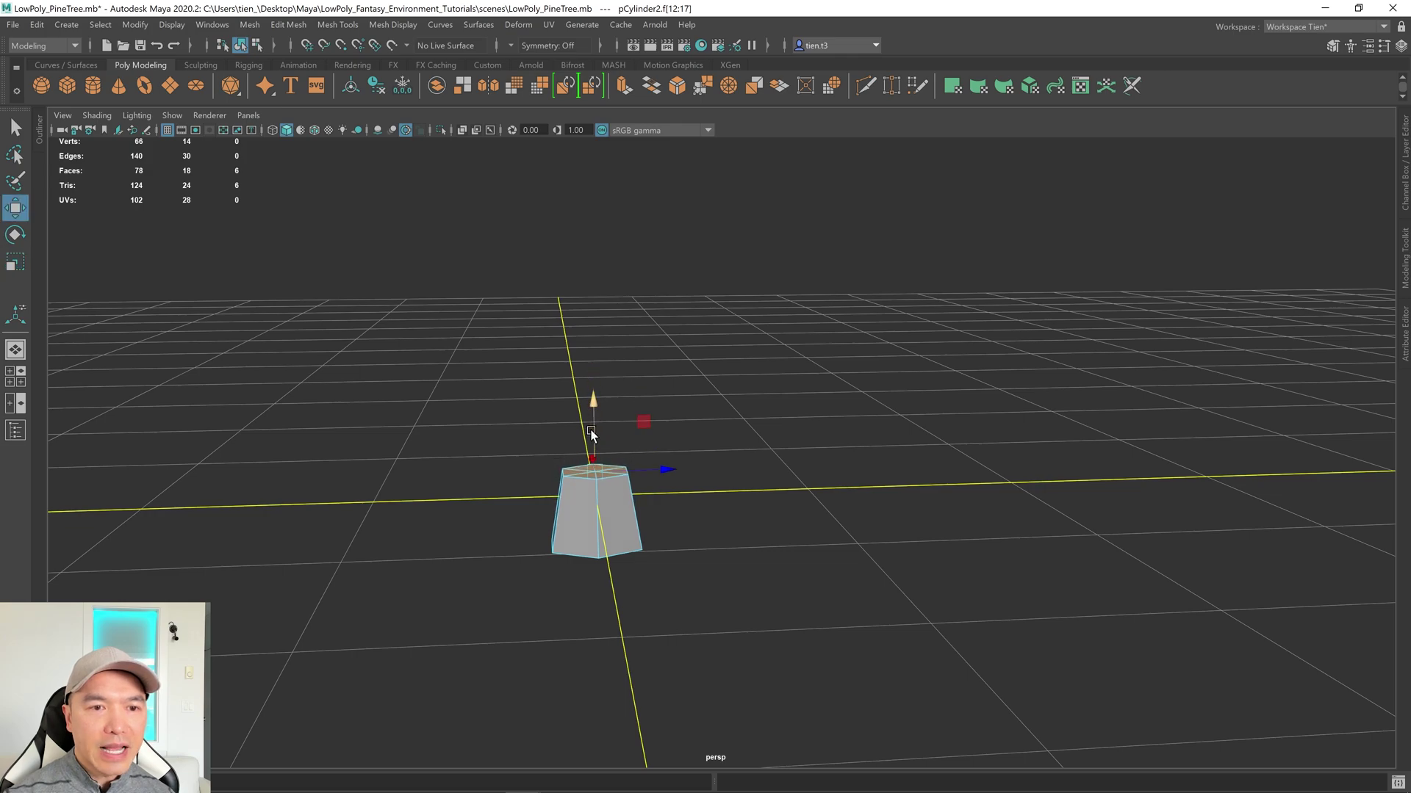
mouse_move(591, 434)
alt+mouse_down()
mouse_move(636, 450)
mouse_move(605, 455)
alt+mouse_up()
Step: Rotate the trunk's top faces slightly so the top is tilted
key(e)
alt+drag(806, 478, 764, 482)
key(w)
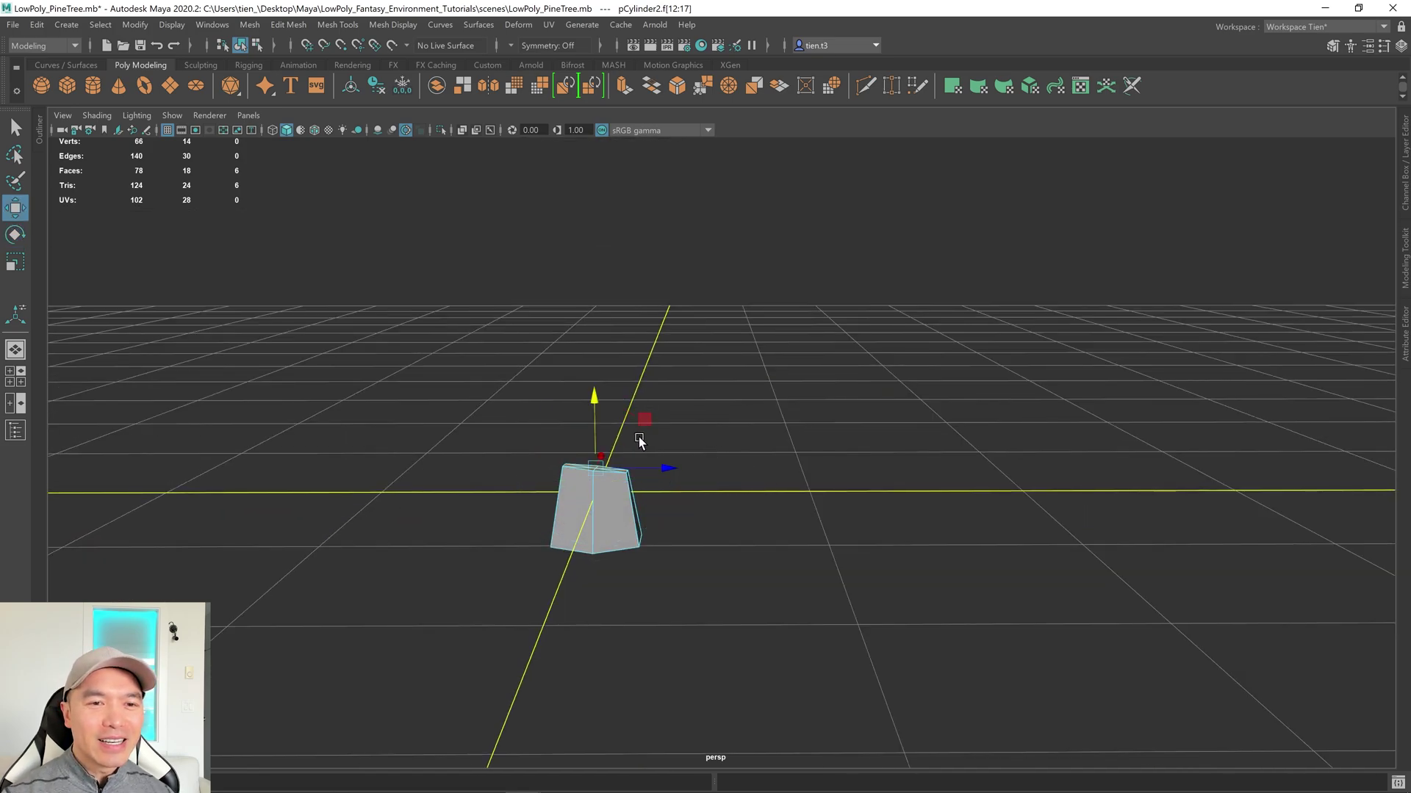
alt+drag(639, 444, 636, 439)
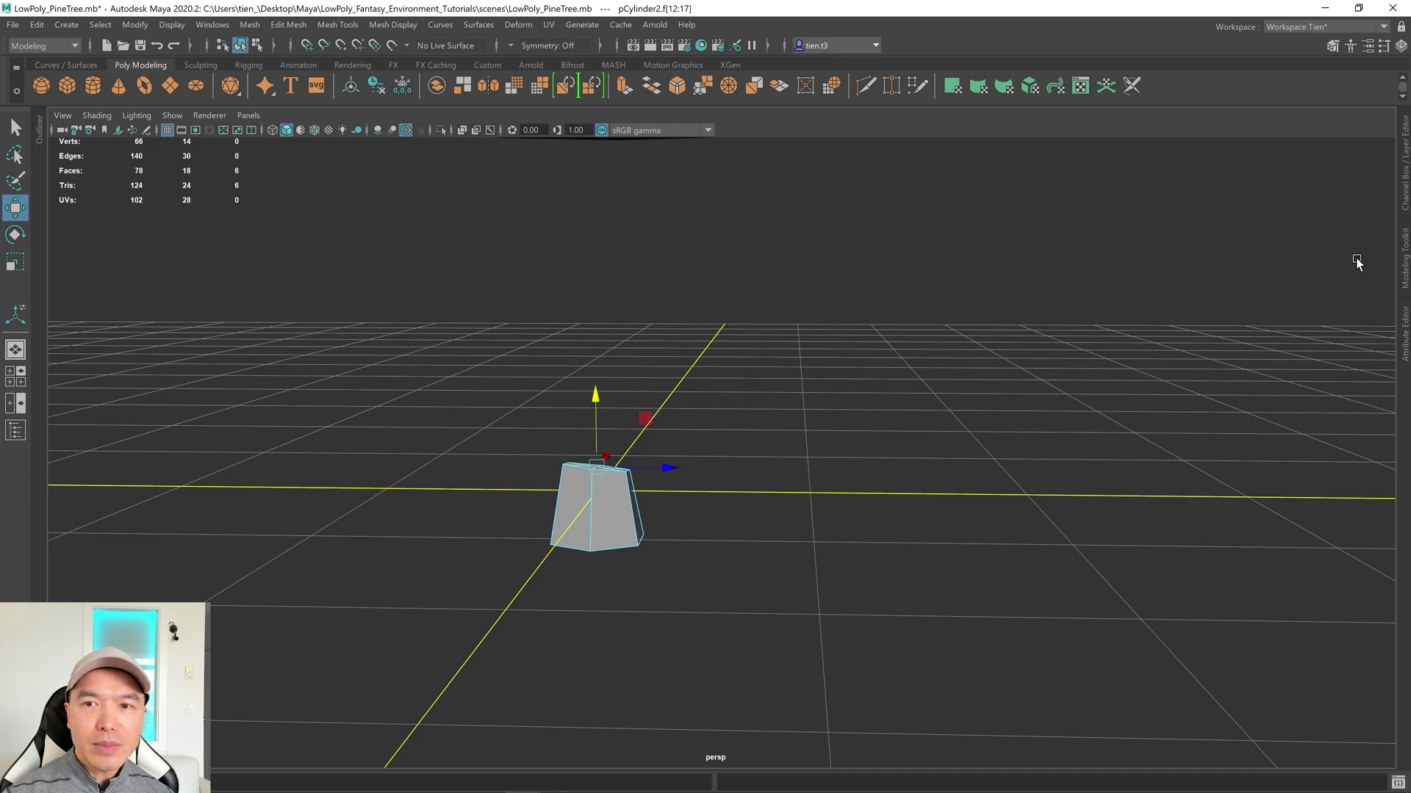
Step: Extrude the trunk's top faces upward by about 0.39 and scale the new top inward
click(1404, 270)
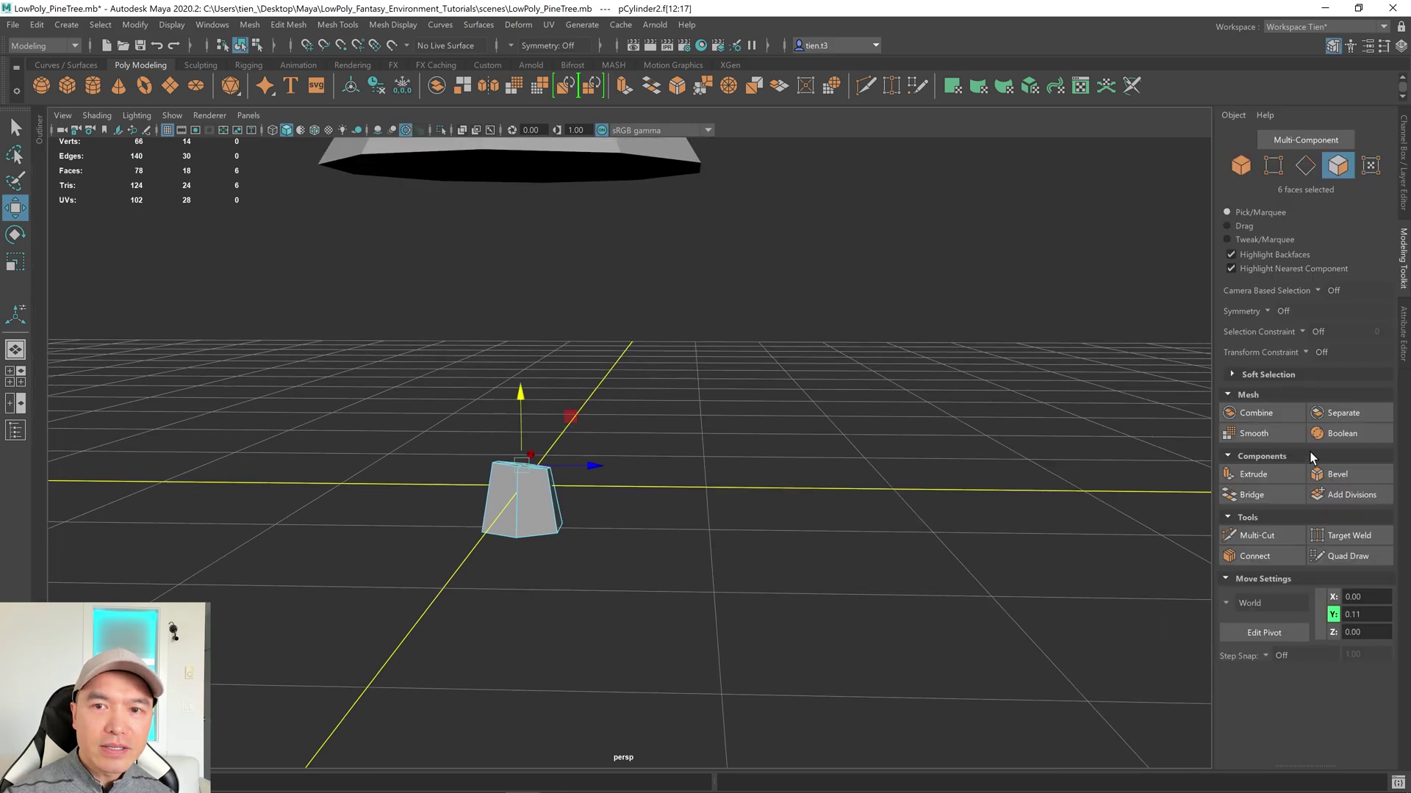
click(1259, 475)
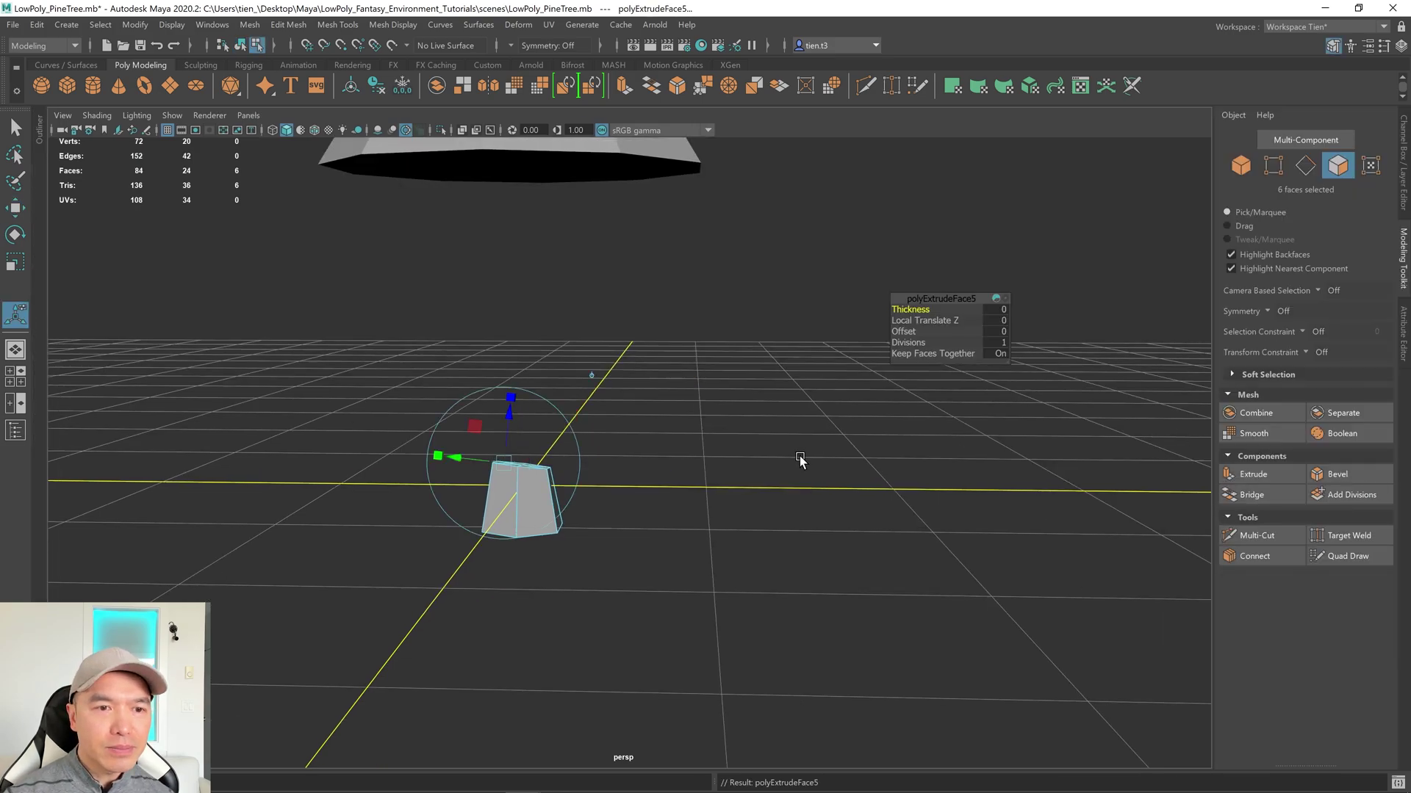
alt+drag(797, 463, 818, 435)
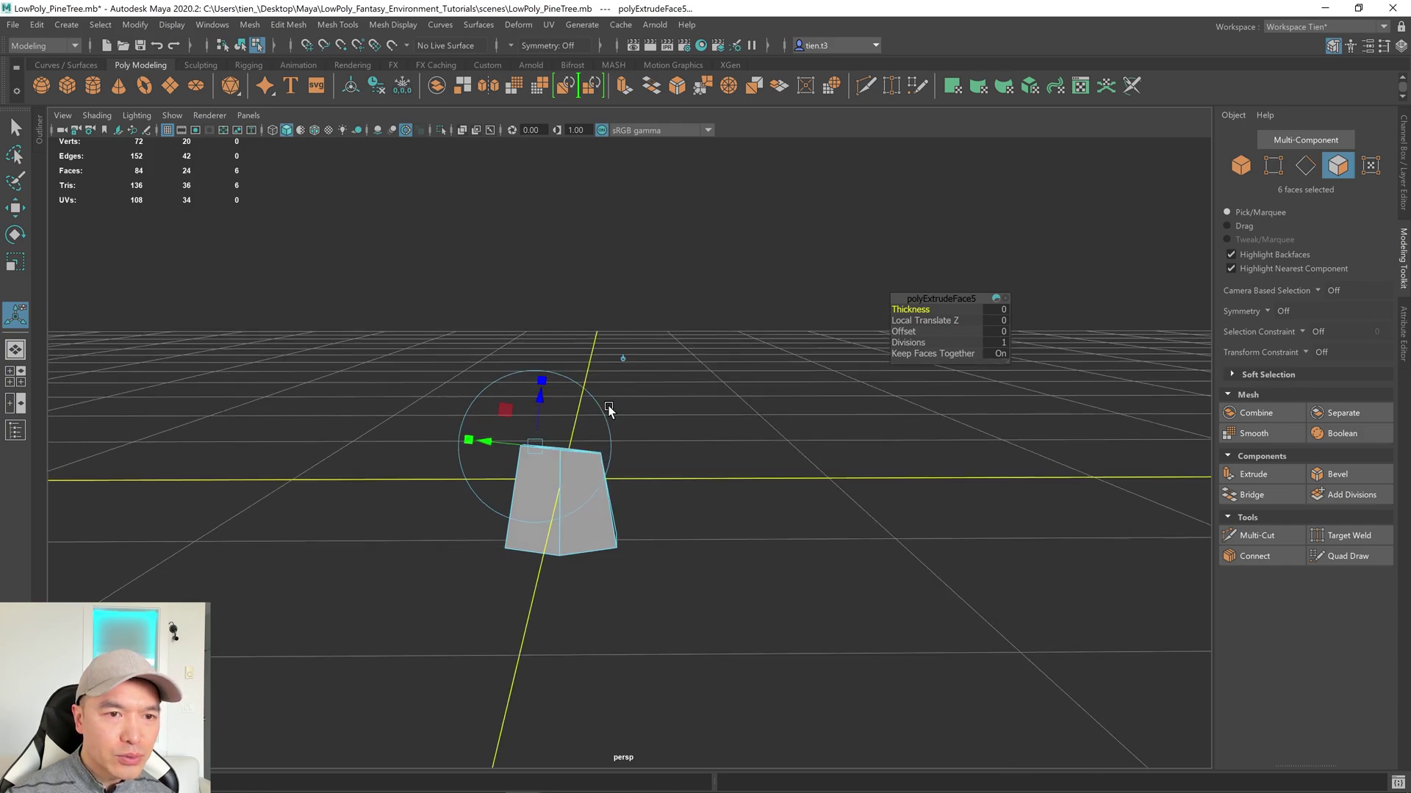
drag(538, 405, 581, 300)
key(e)
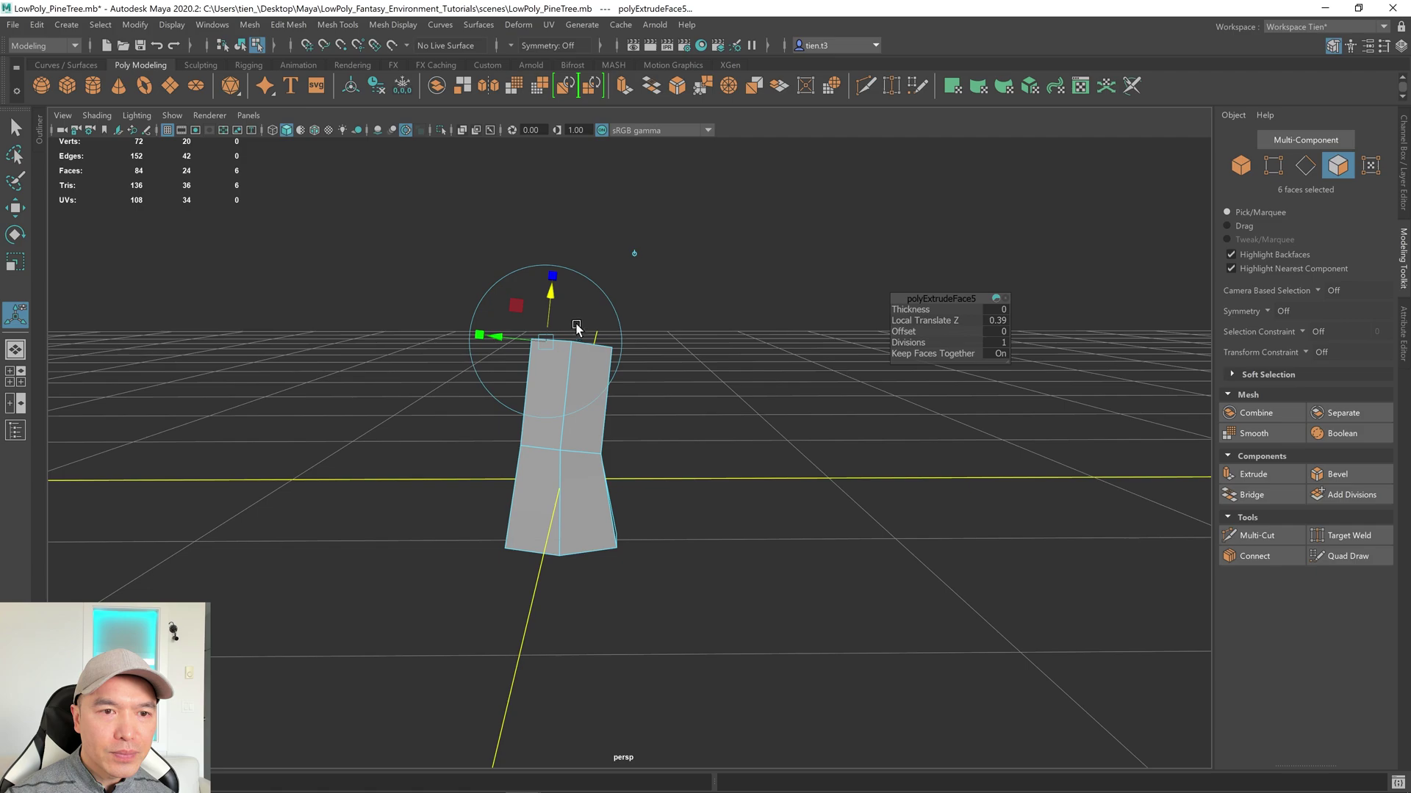
key(r)
alt+drag(595, 367, 575, 341)
Step: Shift the extruded top faces slightly sideways to give the trunk an uneven lean, and return to object mode
key(w)
drag(661, 352, 652, 354)
scroll(617, 458, down, 3)
alt+drag(615, 459, 579, 446)
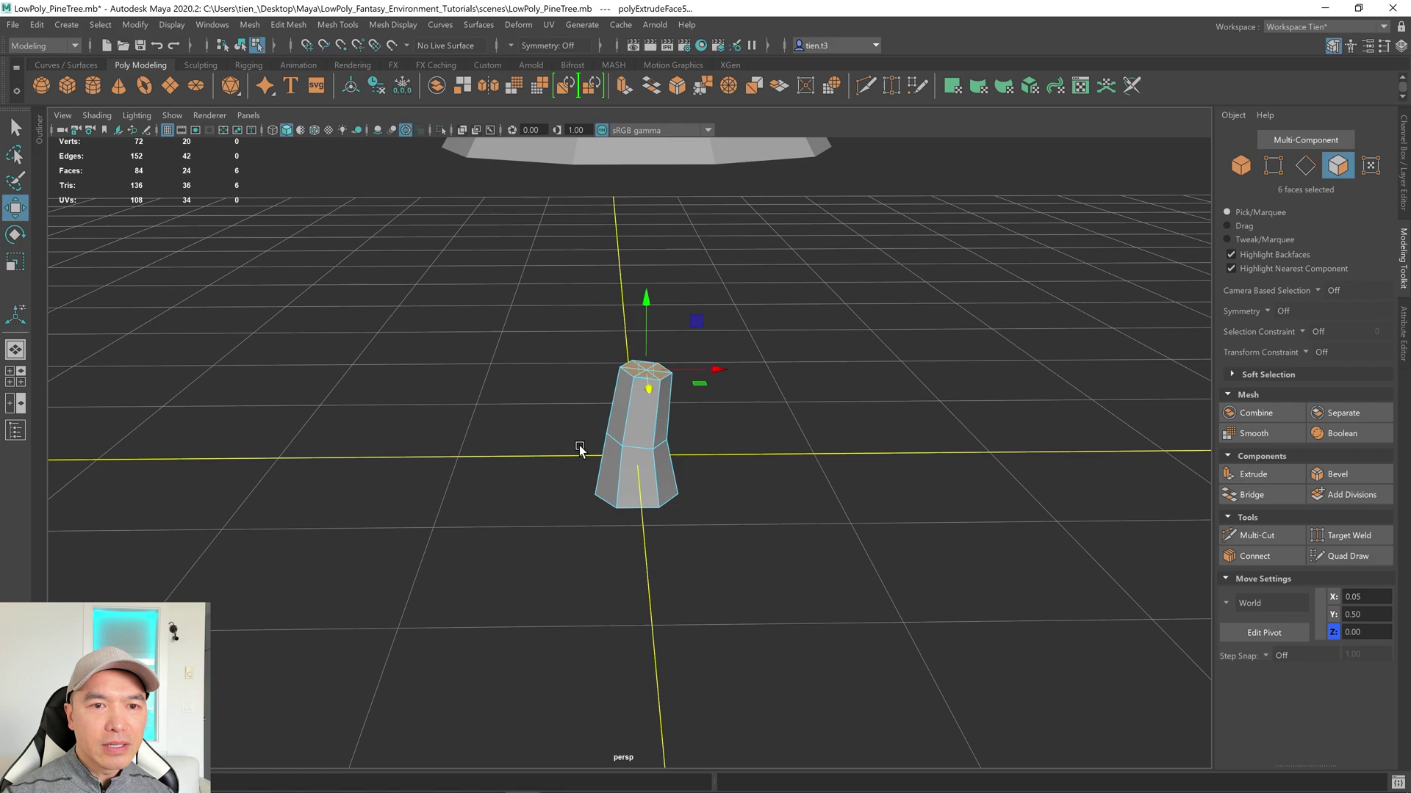
drag(699, 386, 695, 381)
alt+drag(646, 457, 656, 321)
key(q)
right_drag(795, 232, 792, 236)
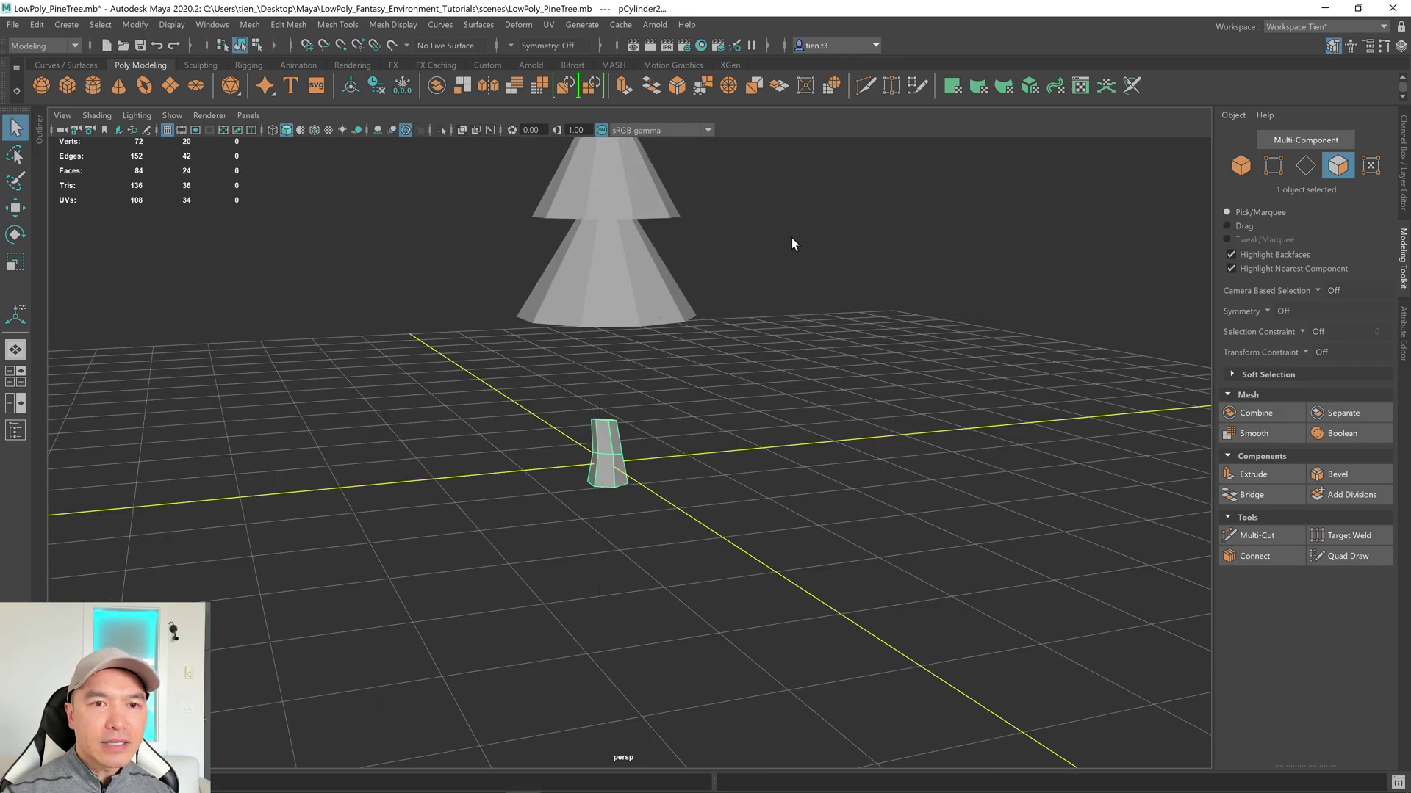
Step: Select the foliage mesh and move it down to about Y 1.29 so that it sits on the trunk
click(822, 296)
click(653, 297)
scroll(663, 332, down, 5)
alt+drag(680, 354, 680, 366)
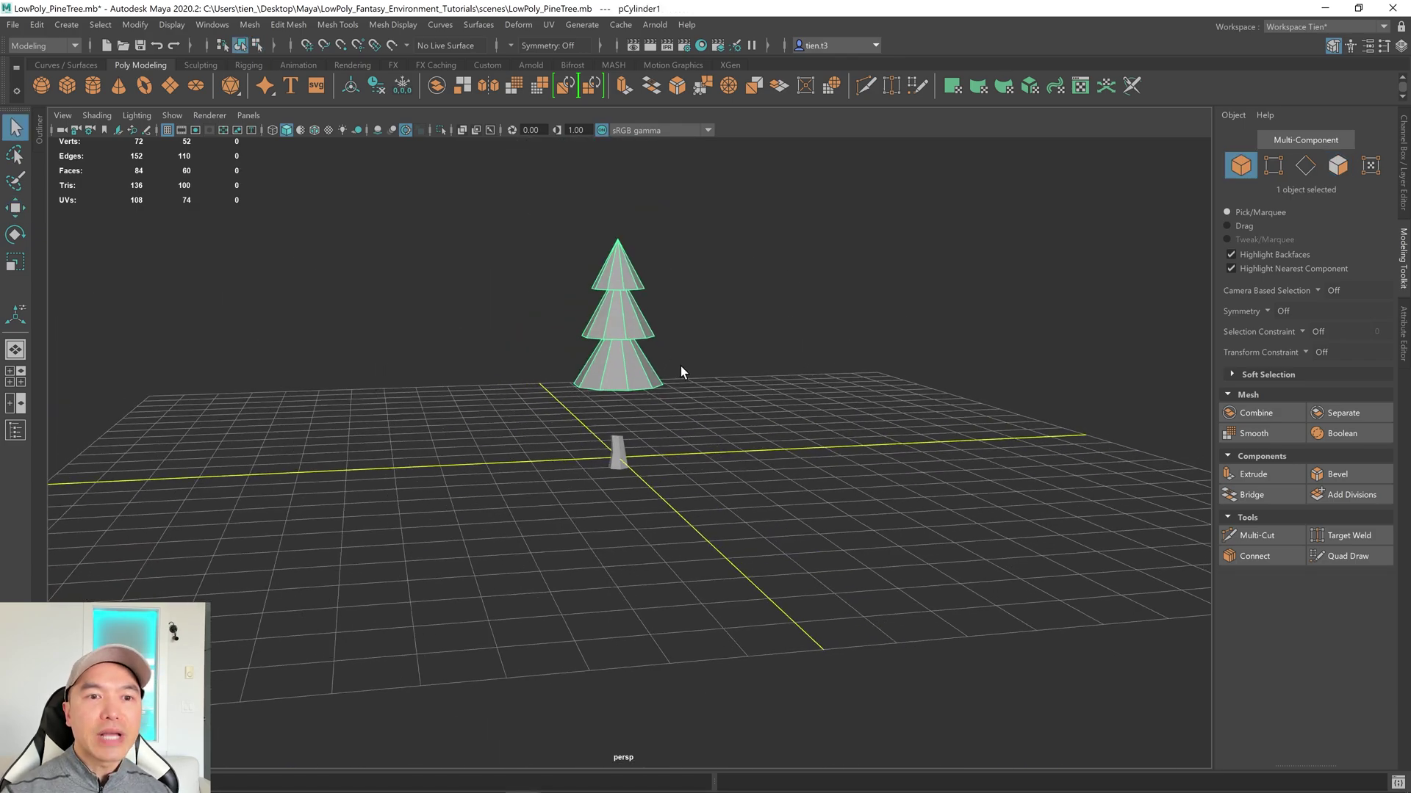
key(w)
drag(613, 268, 604, 328)
scroll(648, 400, up, 3)
alt+drag(649, 400, 636, 397)
scroll(638, 398, up, 3)
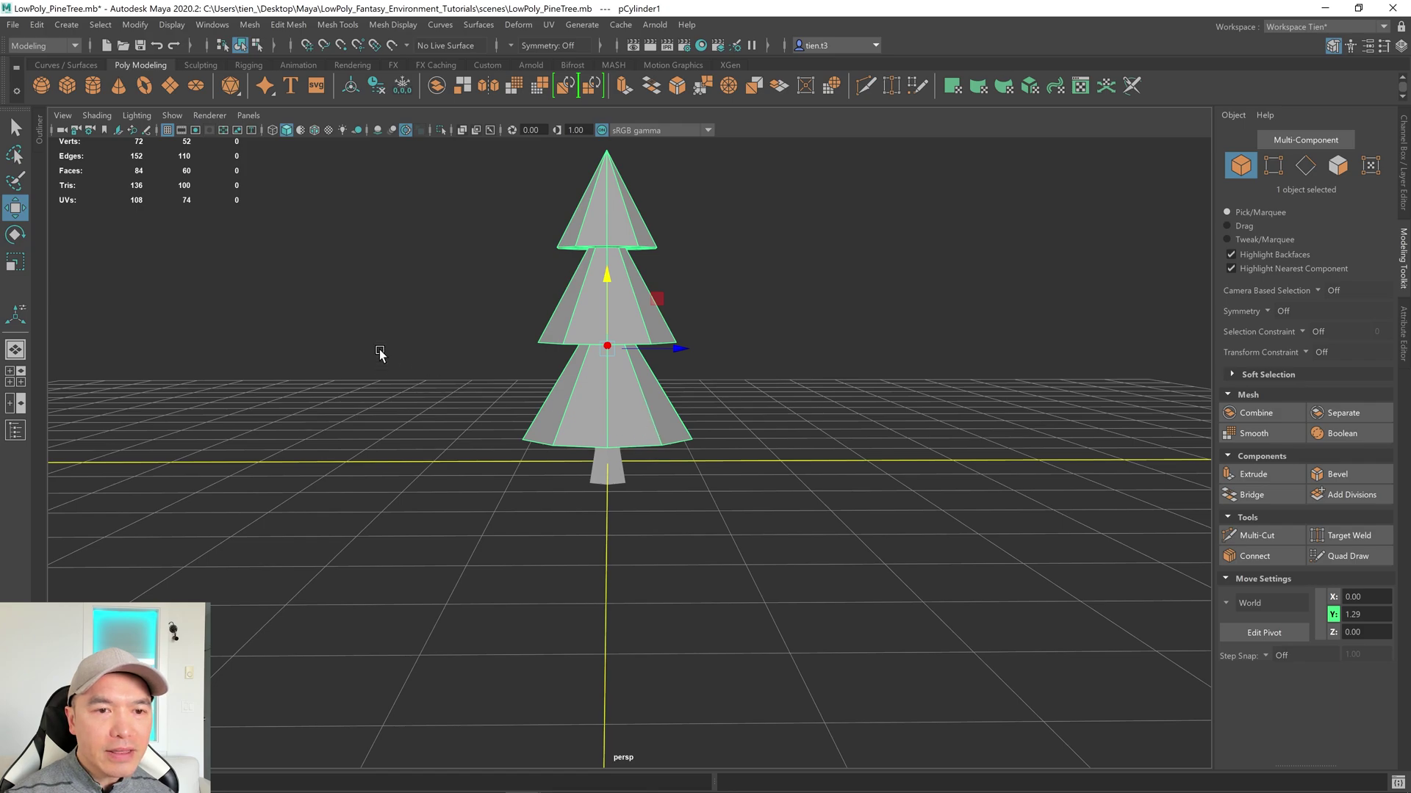
Step: Select the foliage and trunk together, duplicate them, move the copy about 6.47 along Z, and deselect everything
drag(464, 283, 666, 514)
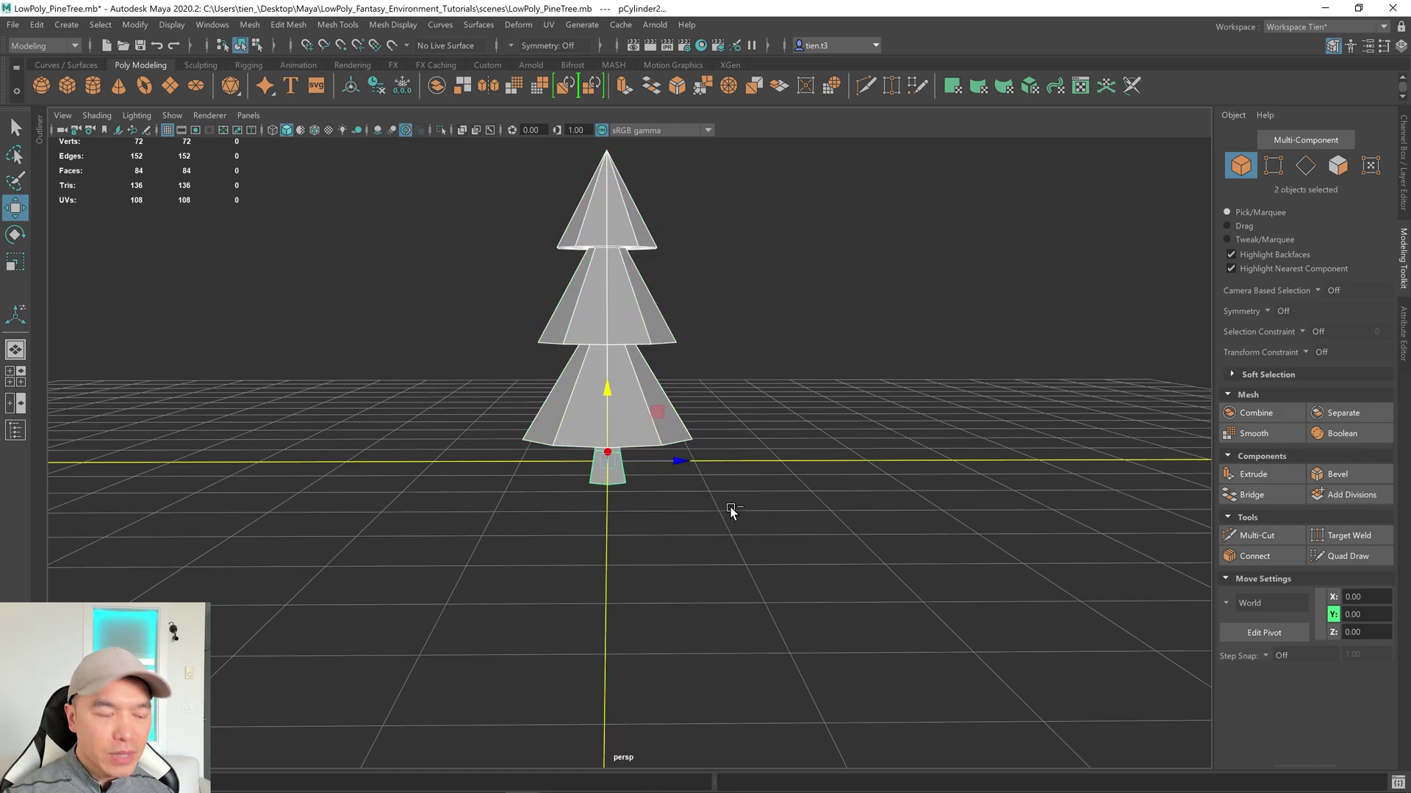
key(ctrl+d)
drag(670, 462, 1228, 378)
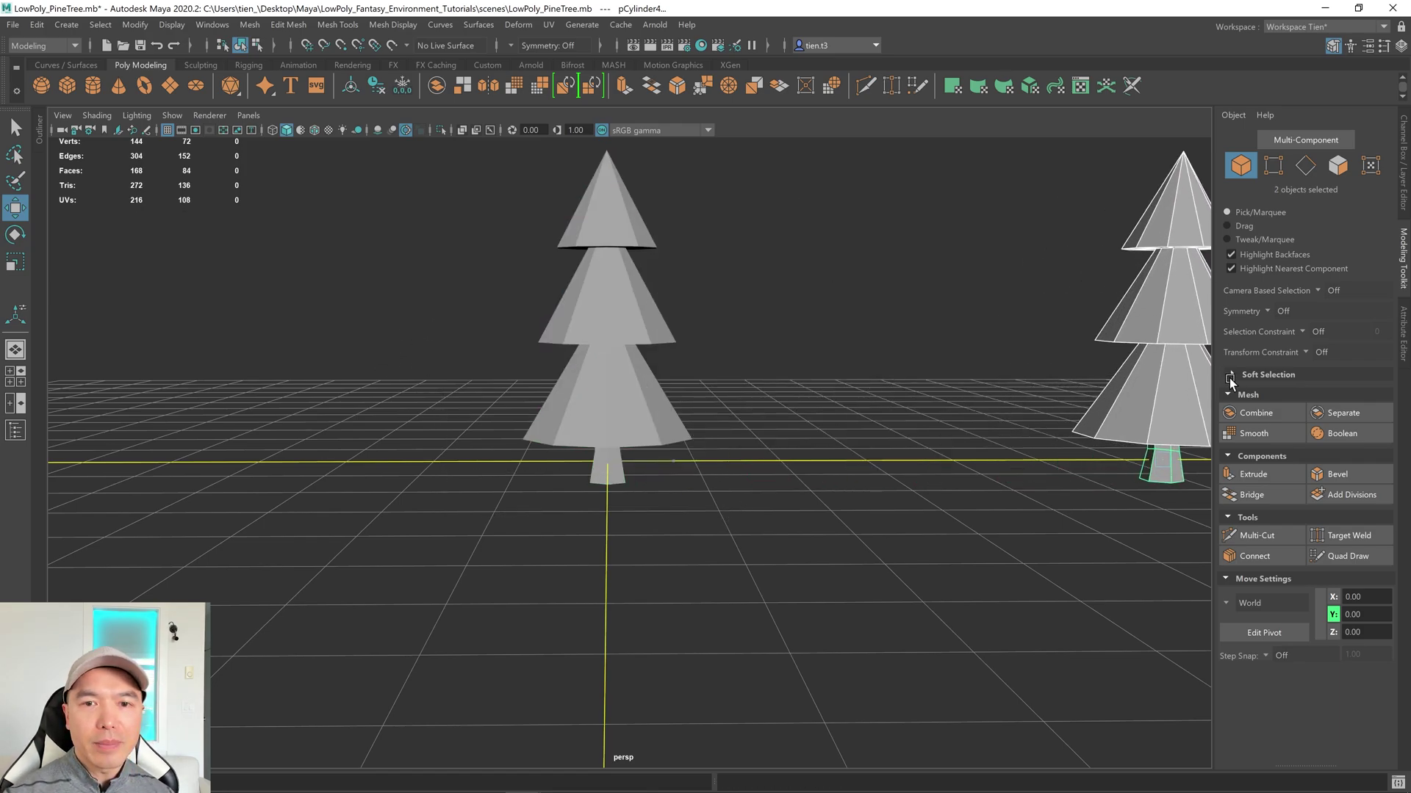
scroll(976, 425, down, 3)
alt+drag(976, 425, 775, 458)
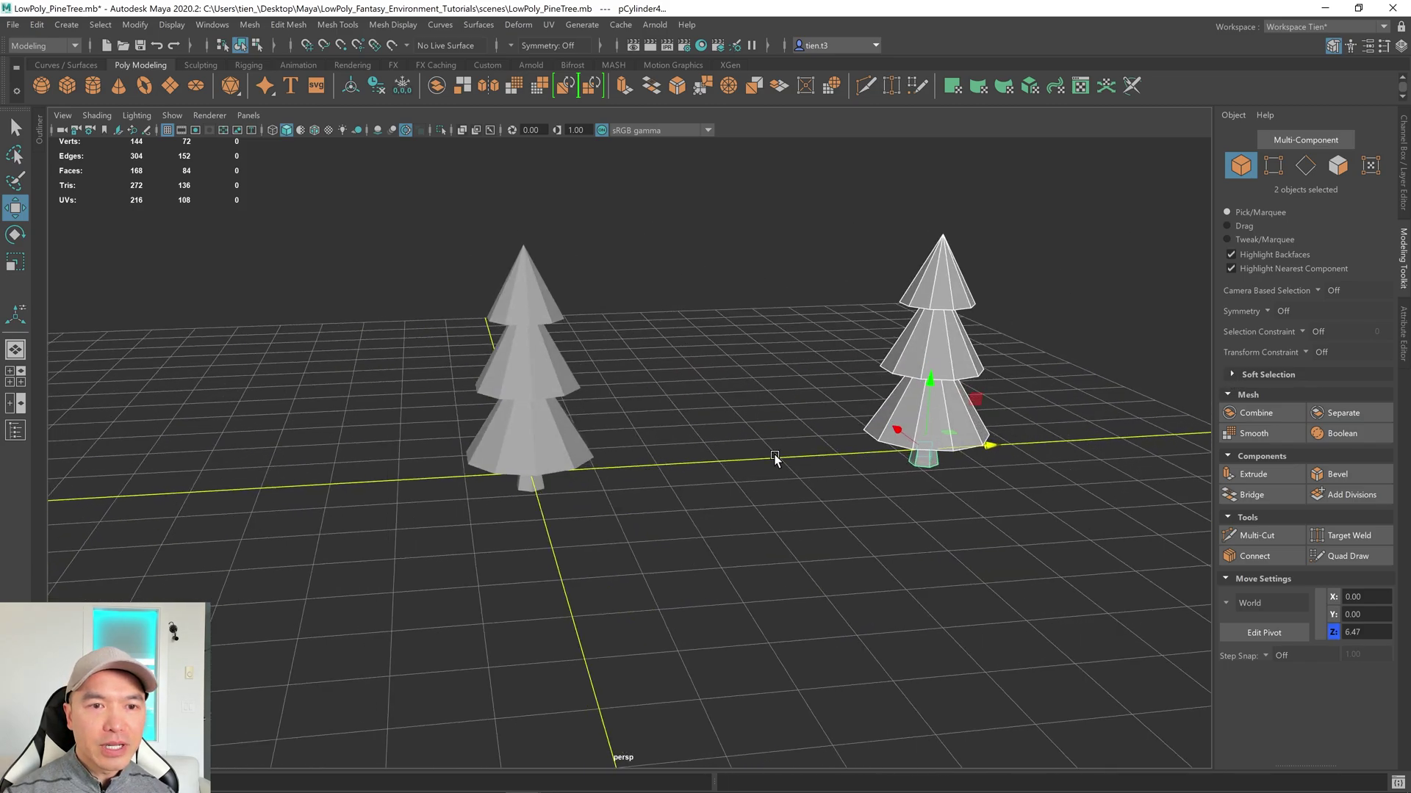
scroll(779, 451, up, 2)
alt+drag(860, 445, 574, 425)
key(q)
click(578, 437)
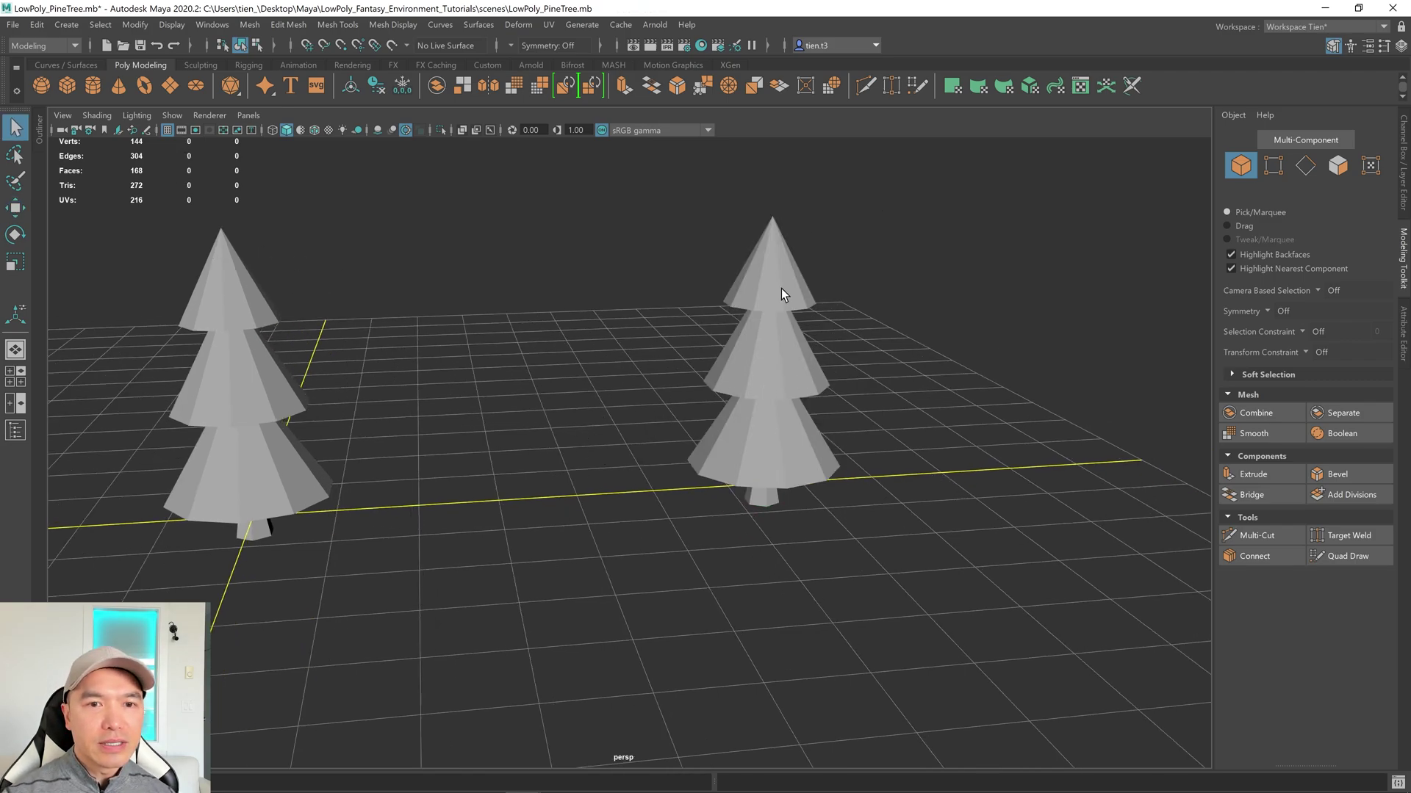
Step: Turn on wireframe on shaded in the perspective view to display the edges of both trees
alt+drag(814, 439, 809, 404)
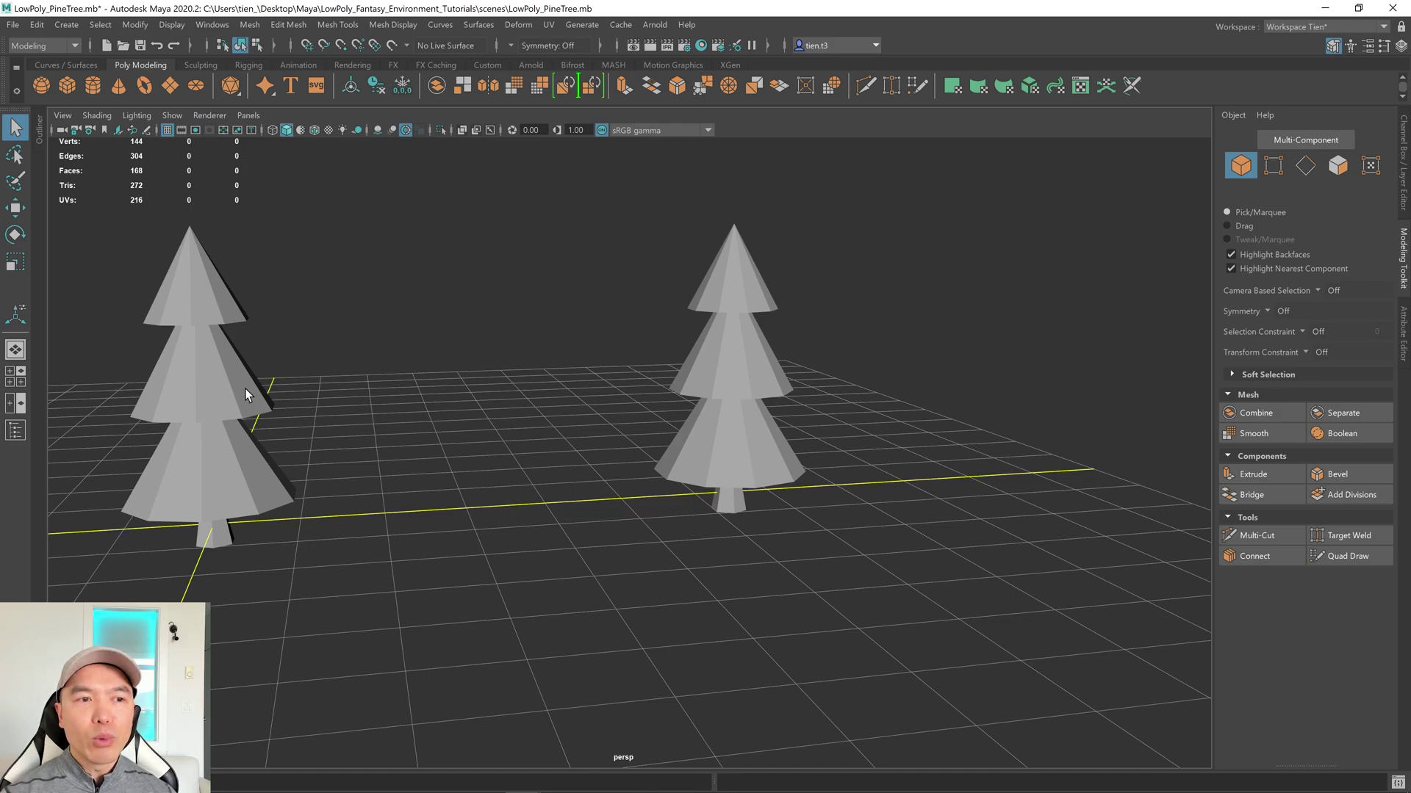
alt+drag(246, 389, 249, 91)
click(314, 130)
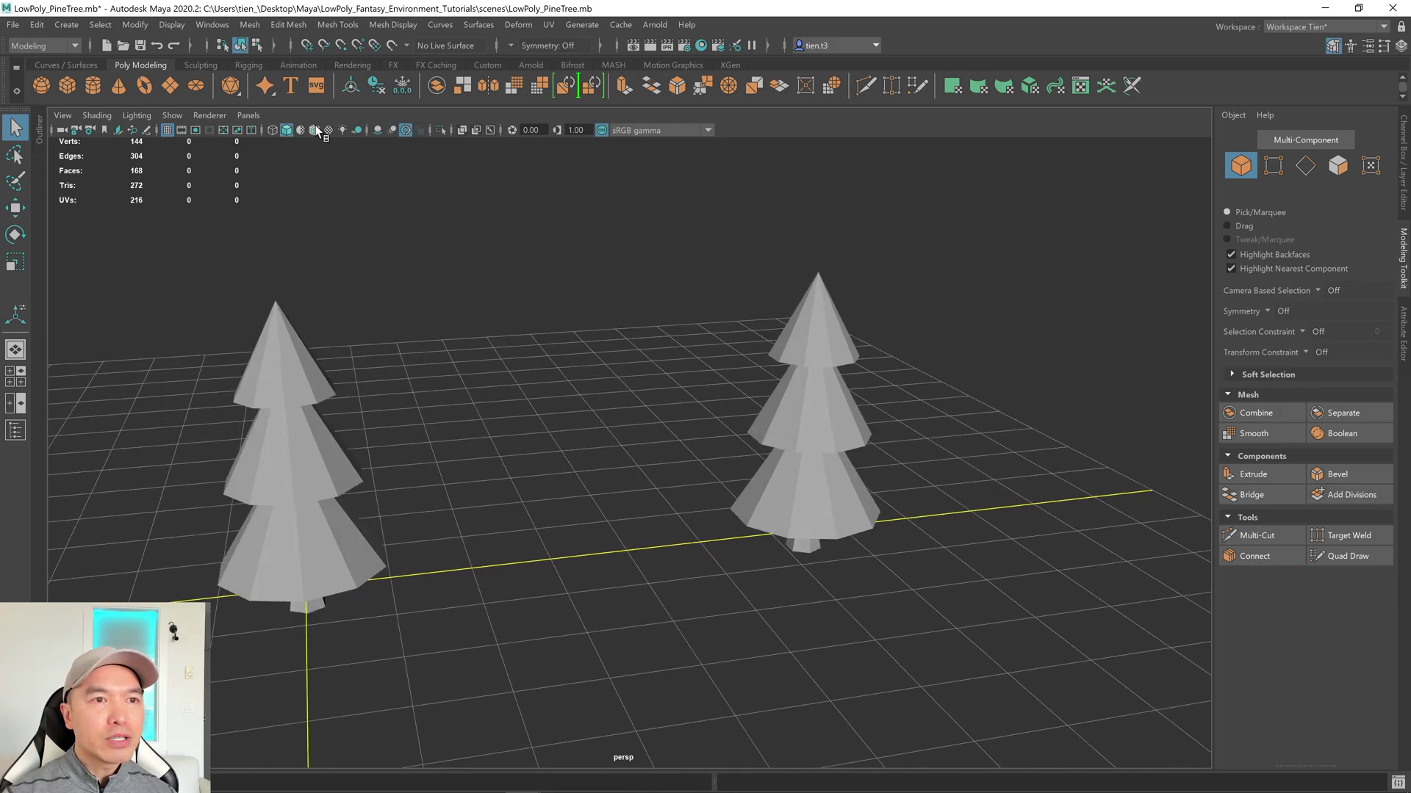
mouse_move(429, 257)
alt+mouse_down()
mouse_move(579, 391)
mouse_move(690, 316)
mouse_move(554, 392)
alt+mouse_up()
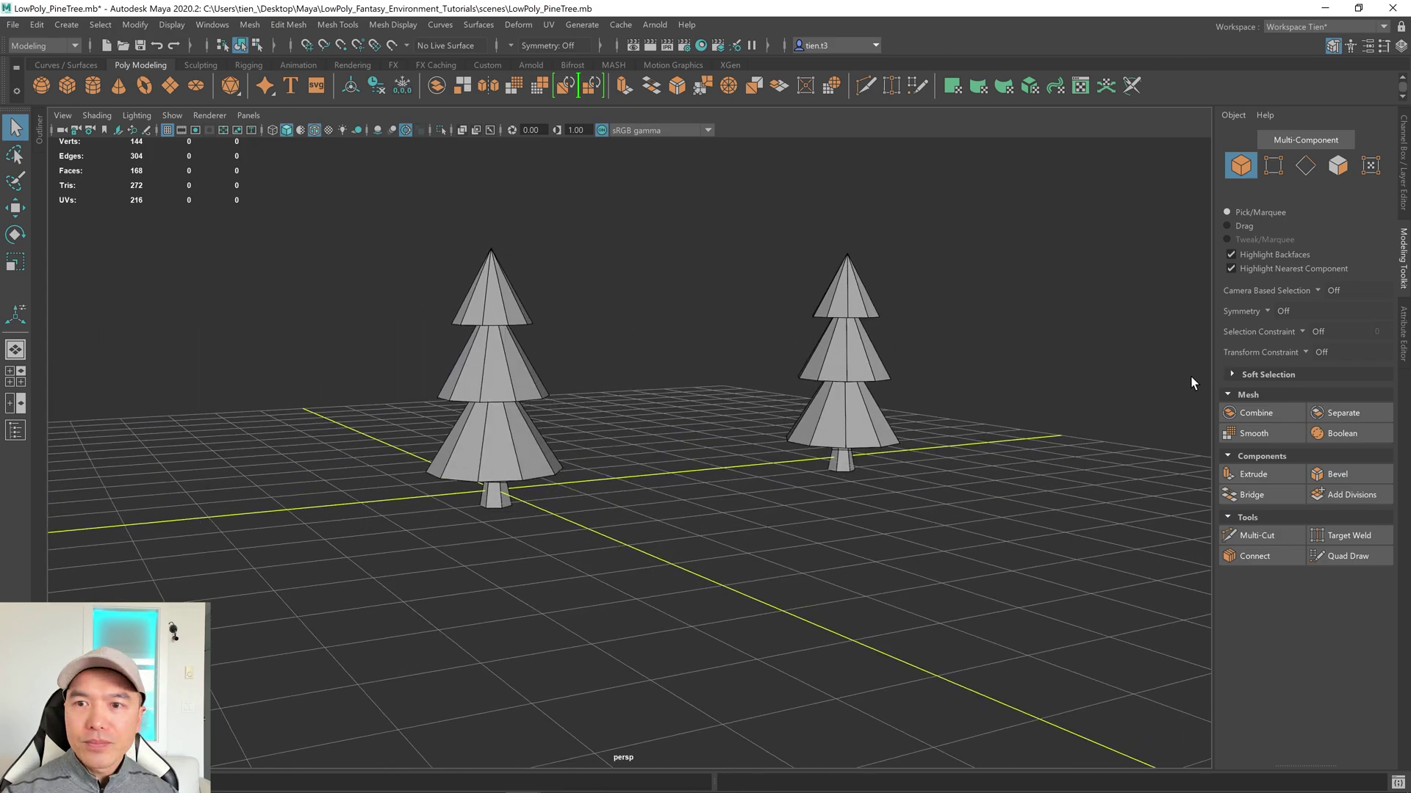
Step: Select the original tree's foliage and delete its construction history, with the object's inputs on display
click(1403, 168)
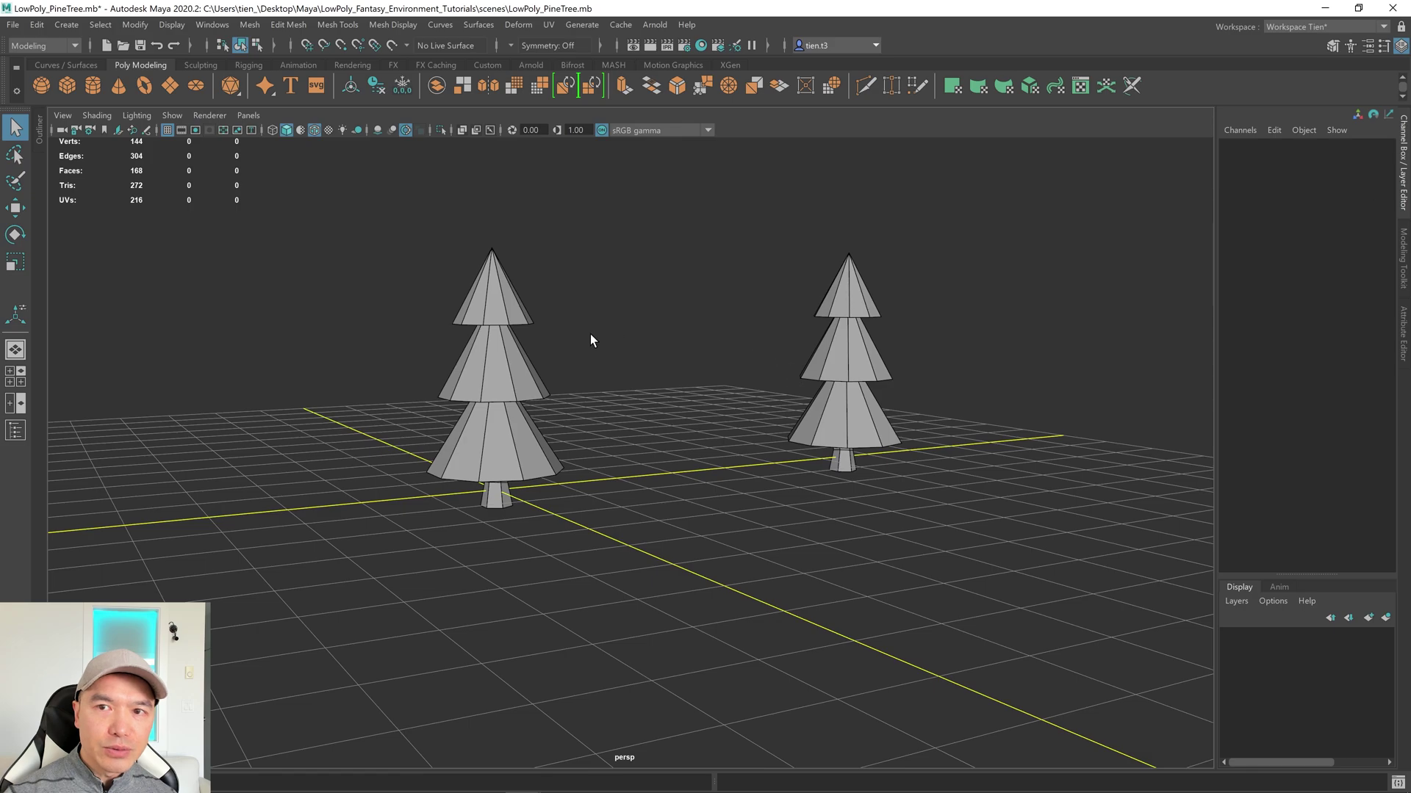
click(502, 361)
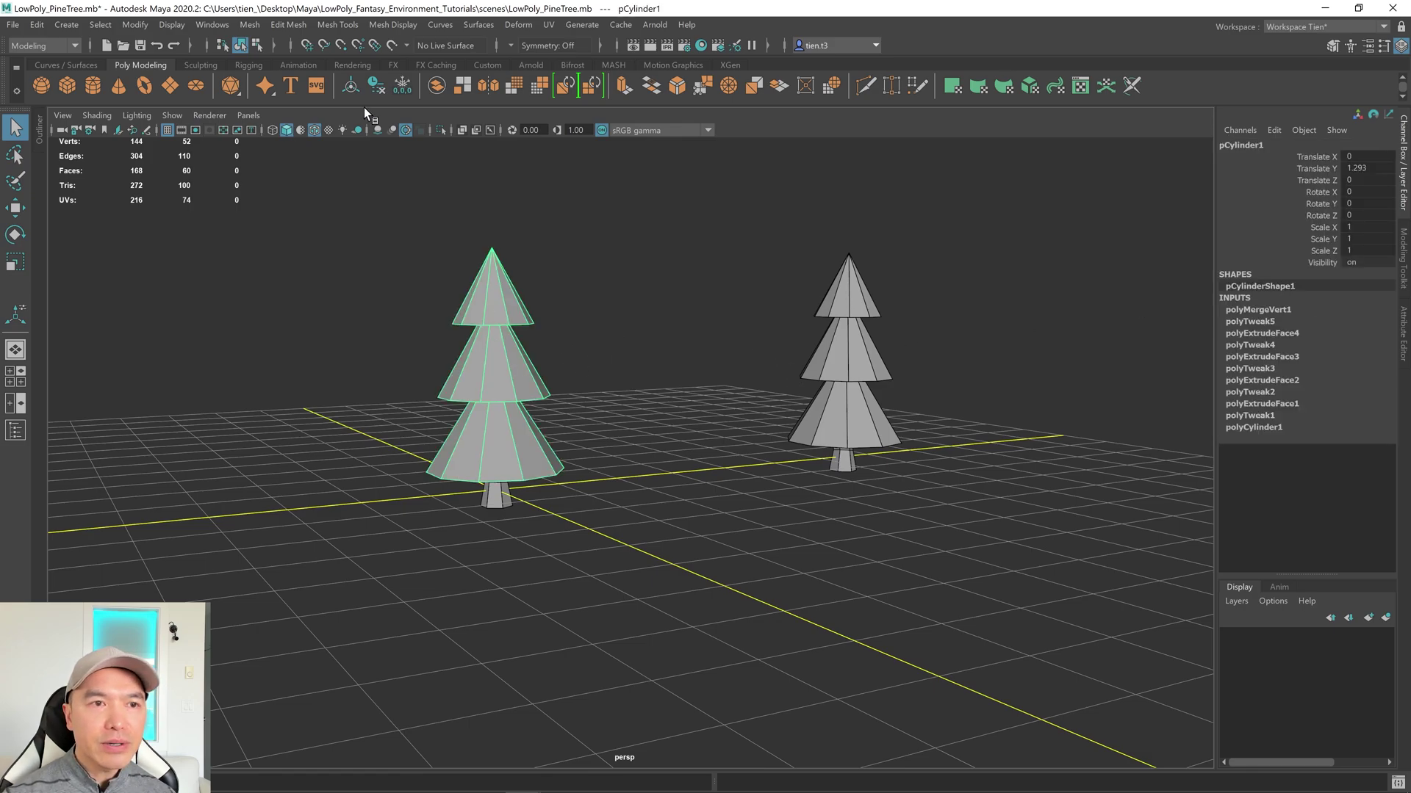
click(376, 90)
Step: Isolate the original tree's selected foliage in the perspective view so that only this mesh is displayed
scroll(616, 360, up, 3)
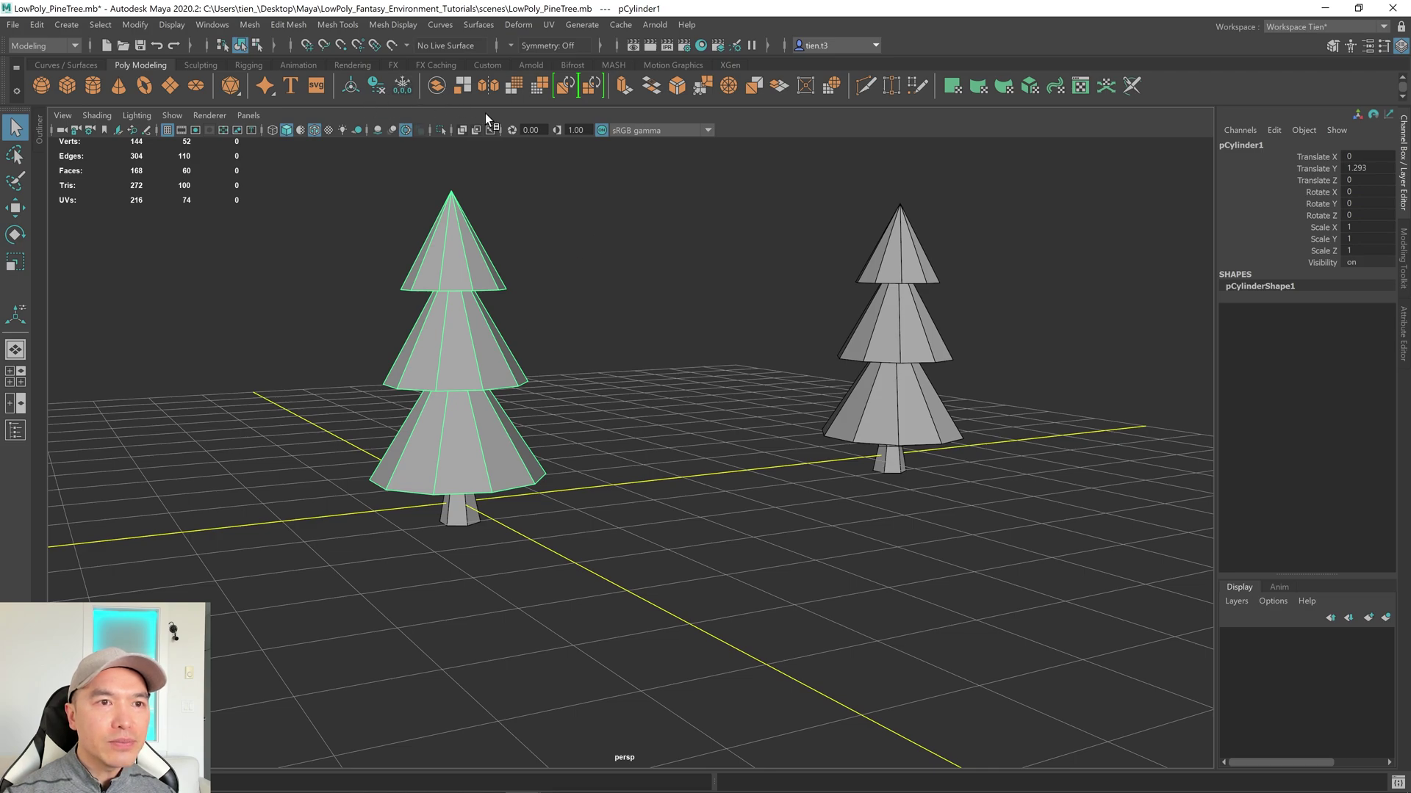
click(438, 131)
alt+drag(547, 283, 603, 337)
alt+middle_drag(602, 338, 607, 332)
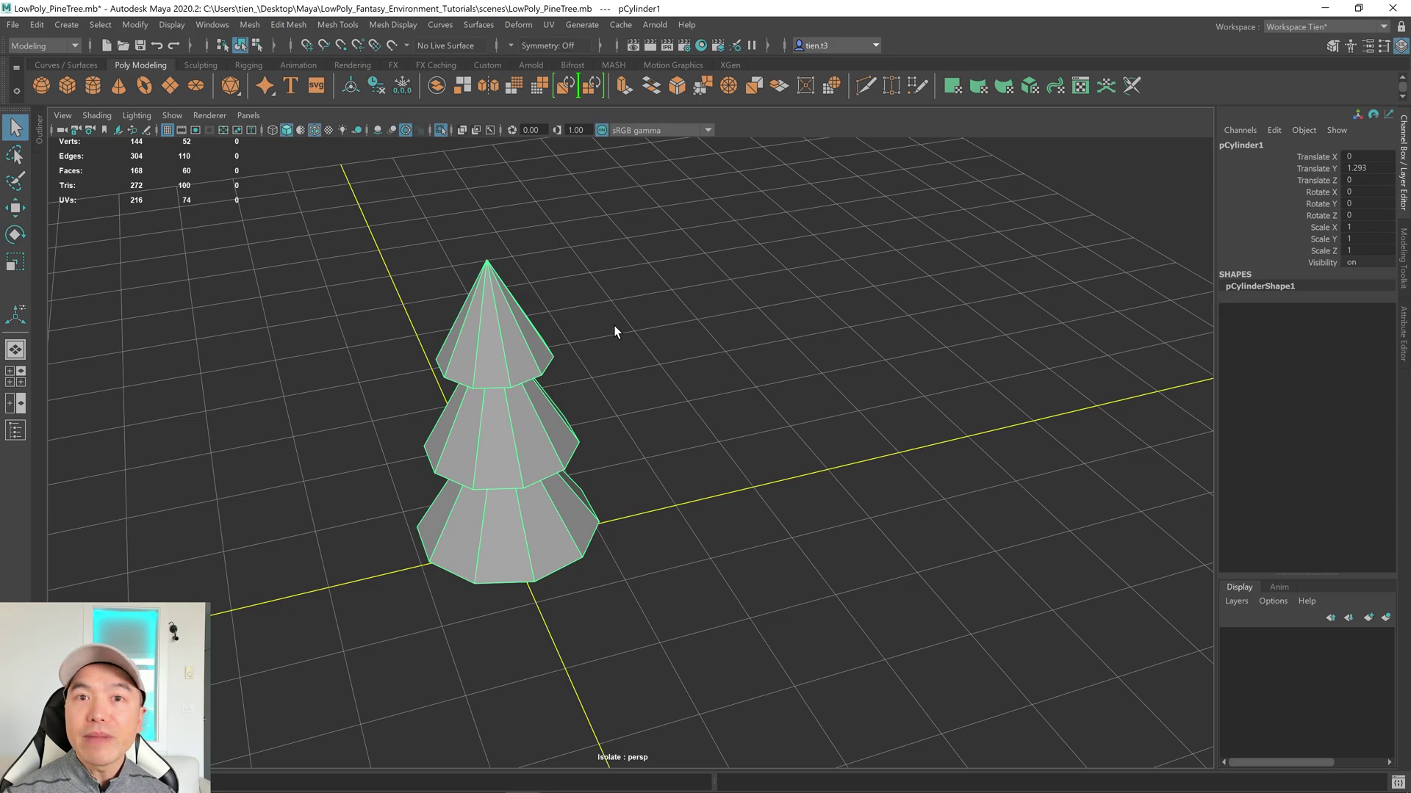
Step: Reset the Remesh options to their defaults and remesh the isolated foliage with an automatic max edge length
click(249, 24)
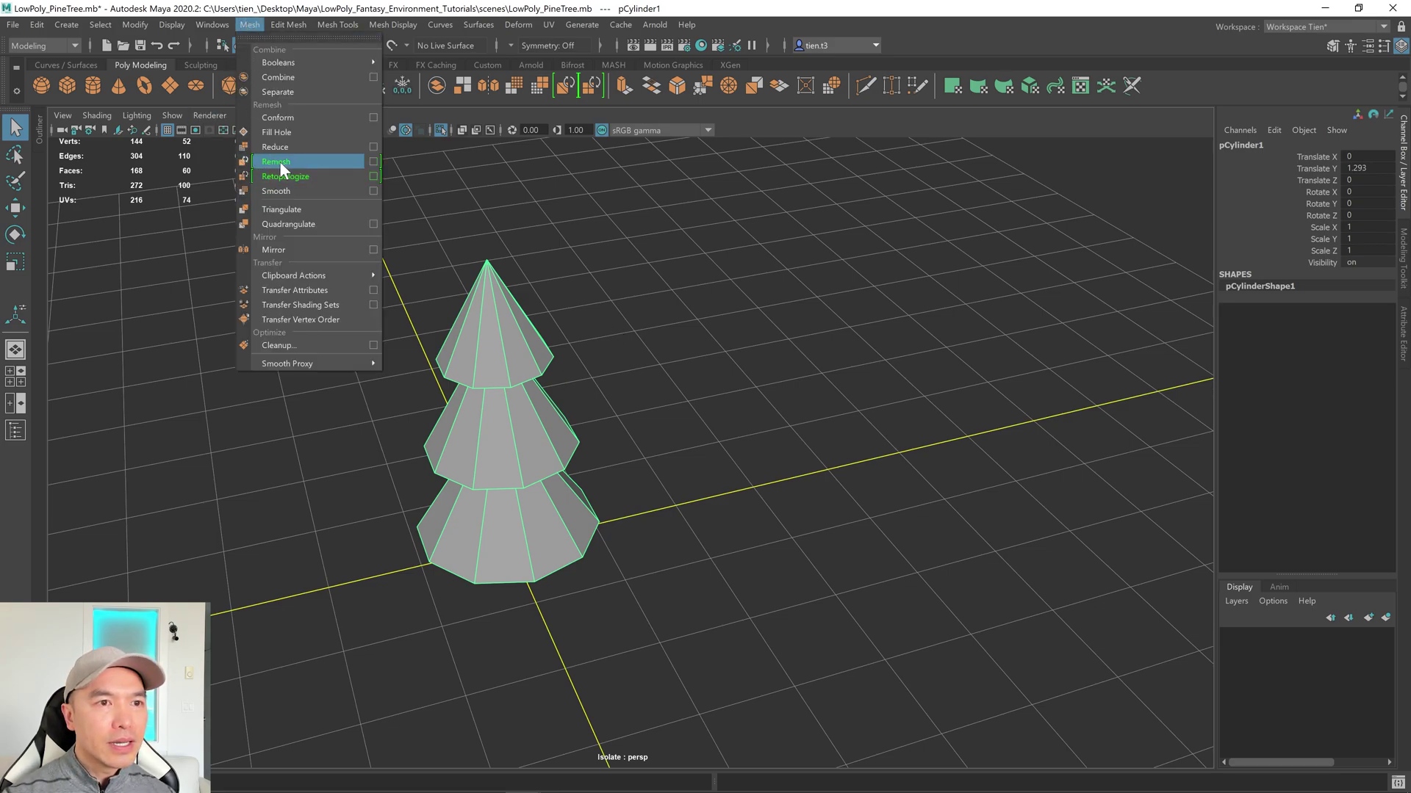
click(374, 161)
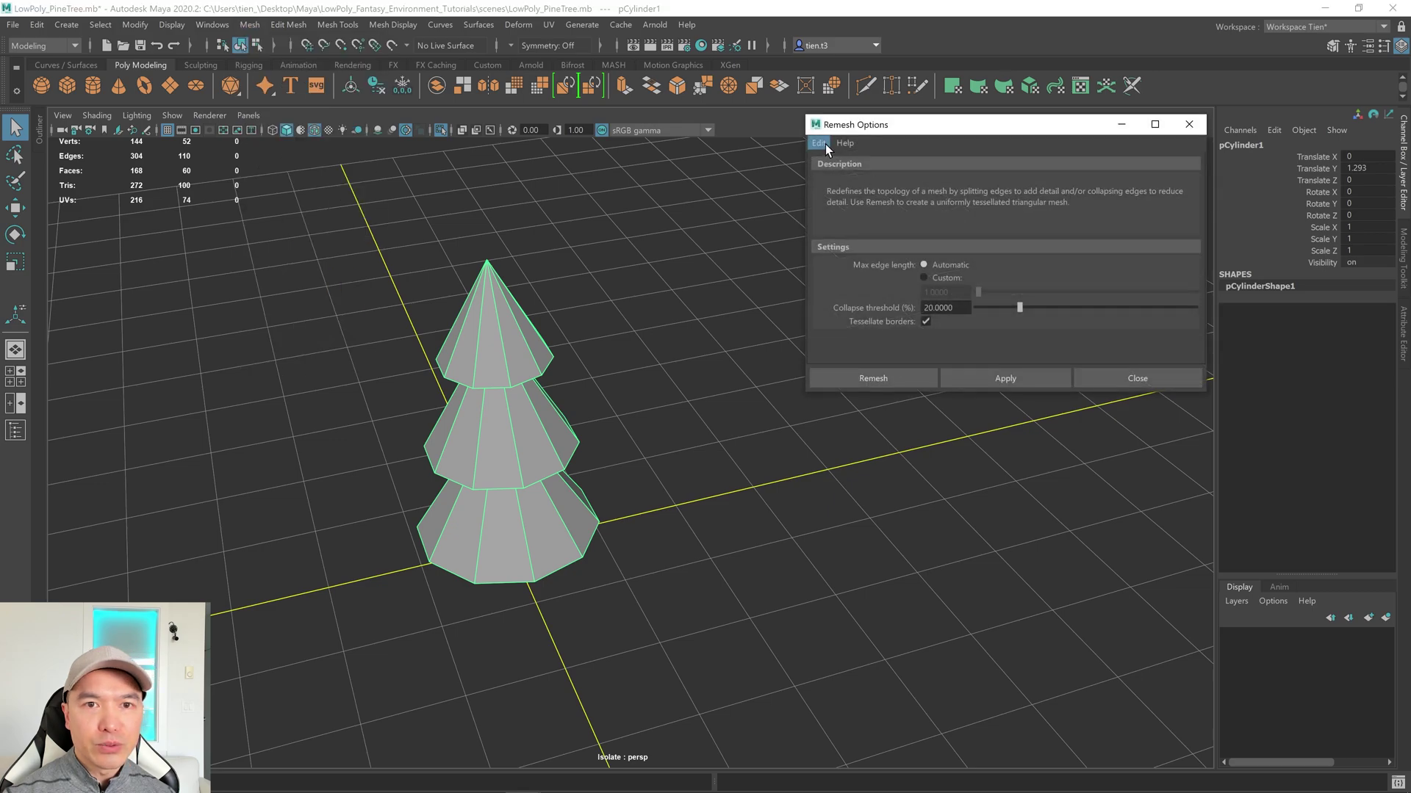
click(825, 144)
click(840, 175)
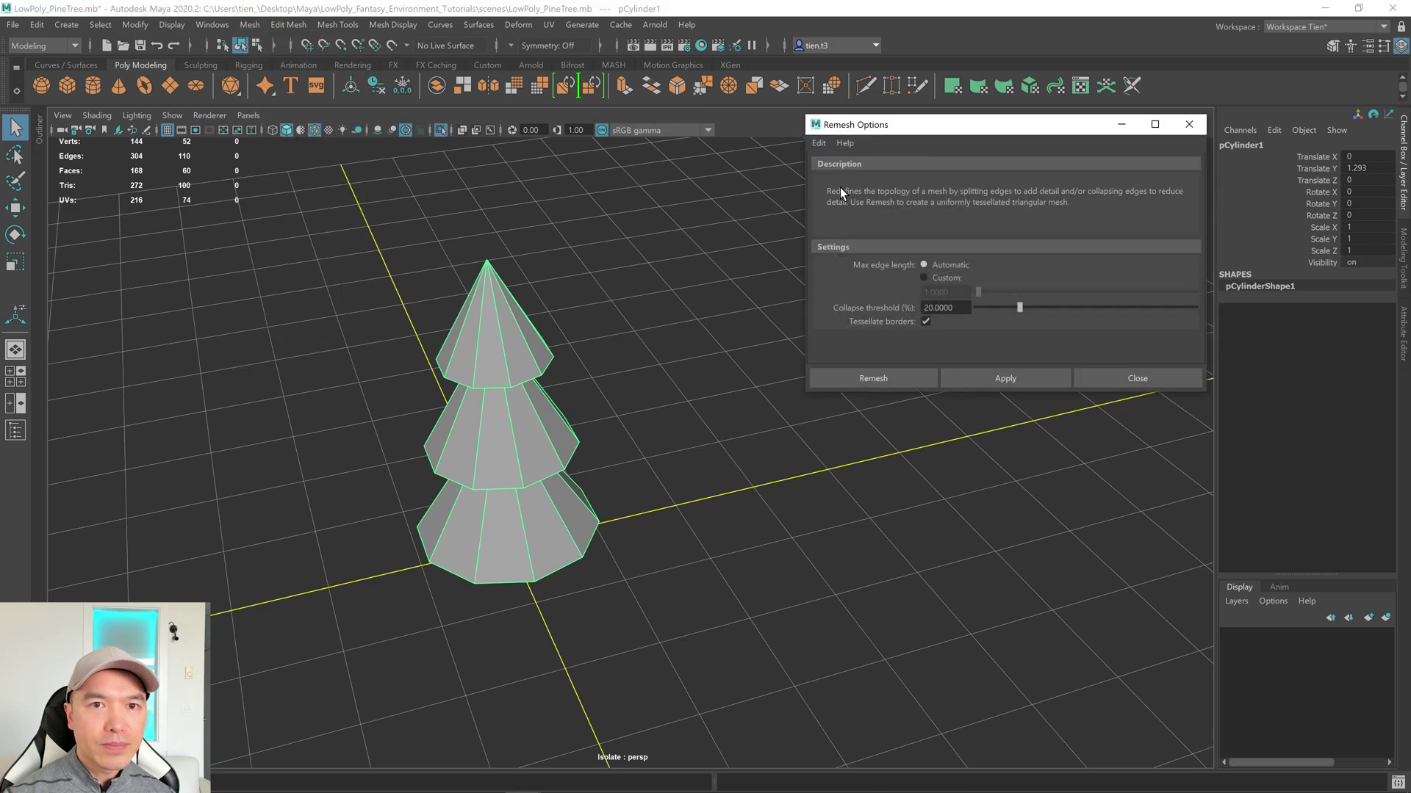
click(874, 384)
alt+drag(674, 412, 609, 408)
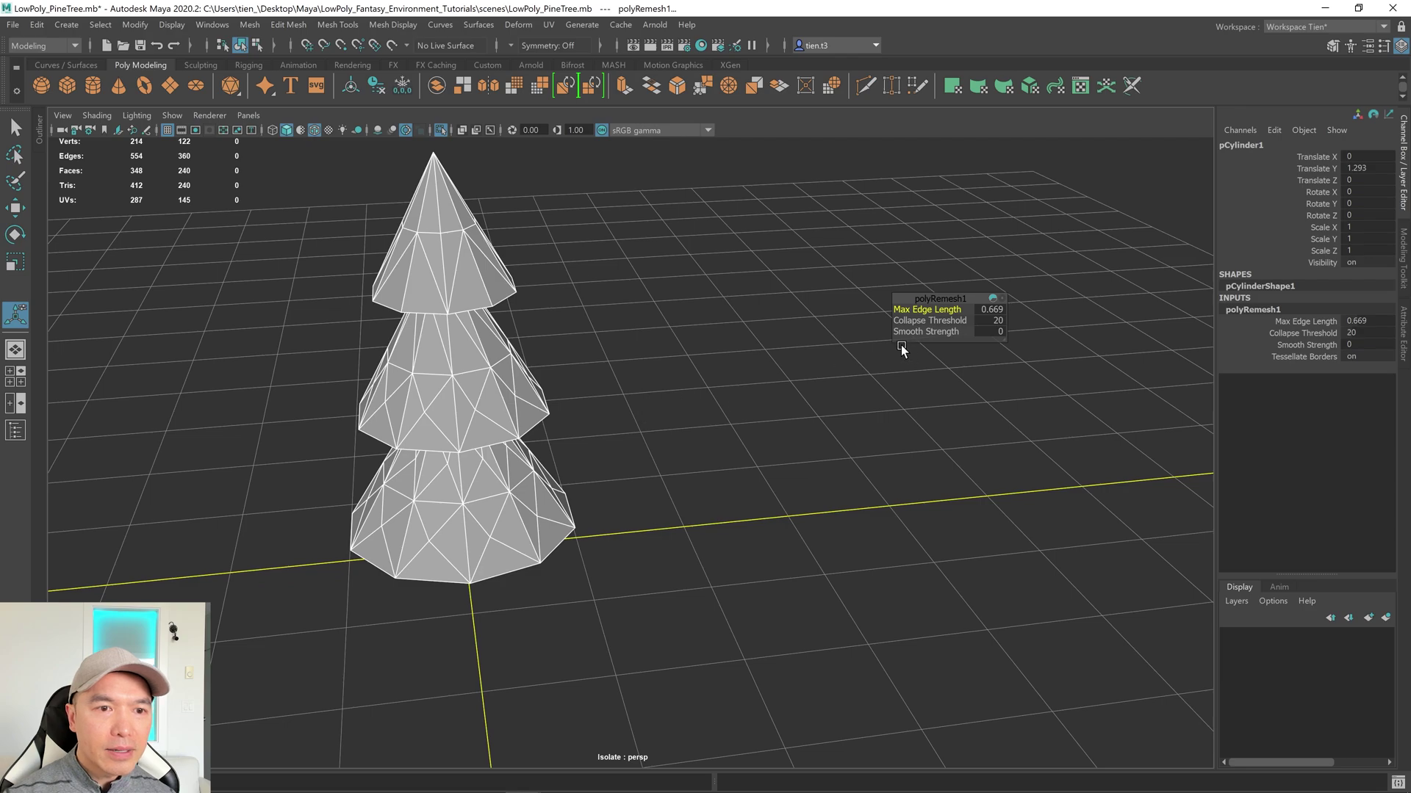
scroll(427, 409, up, 3)
alt+middle_drag(426, 362, 473, 398)
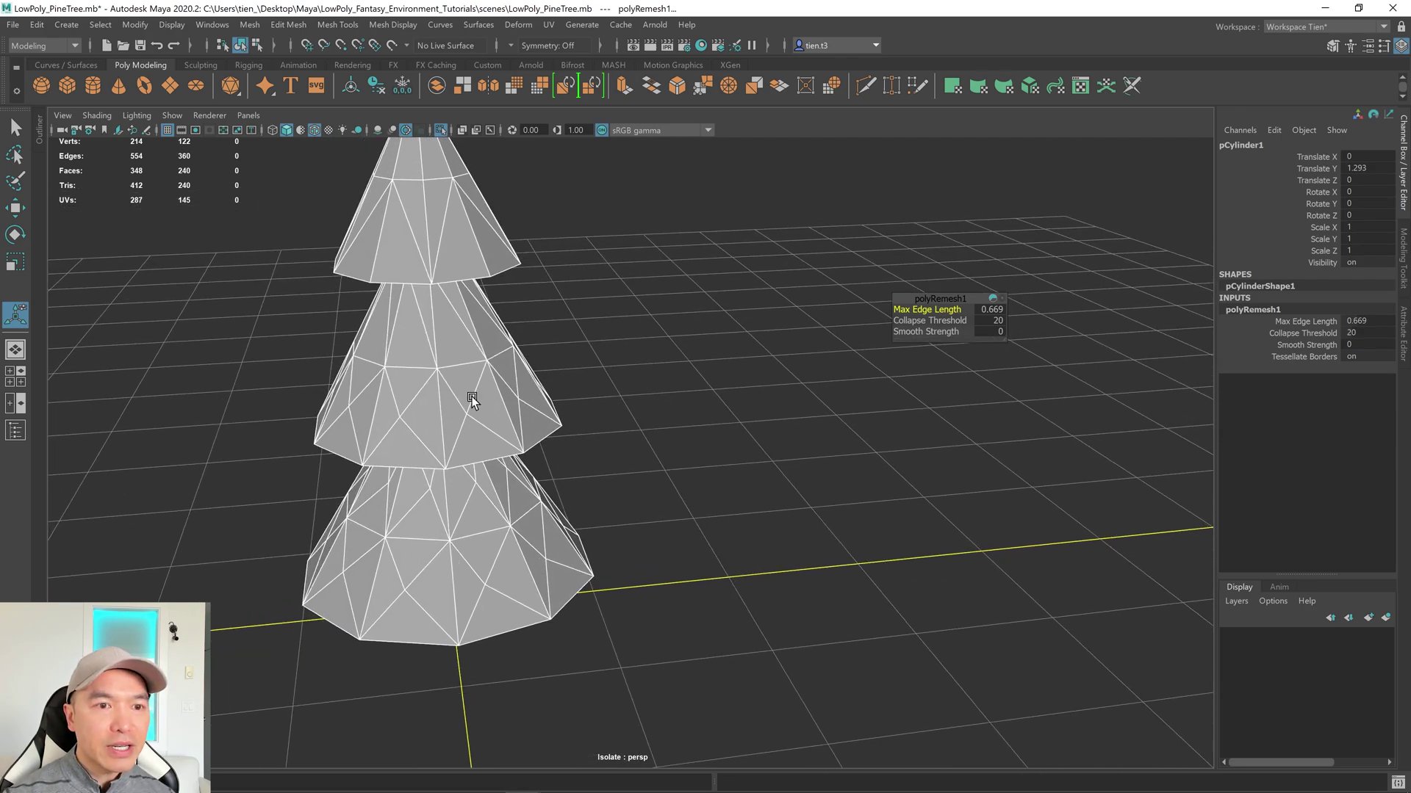
Step: Try a max edge length of 2 for the foliage's remesh
click(990, 309)
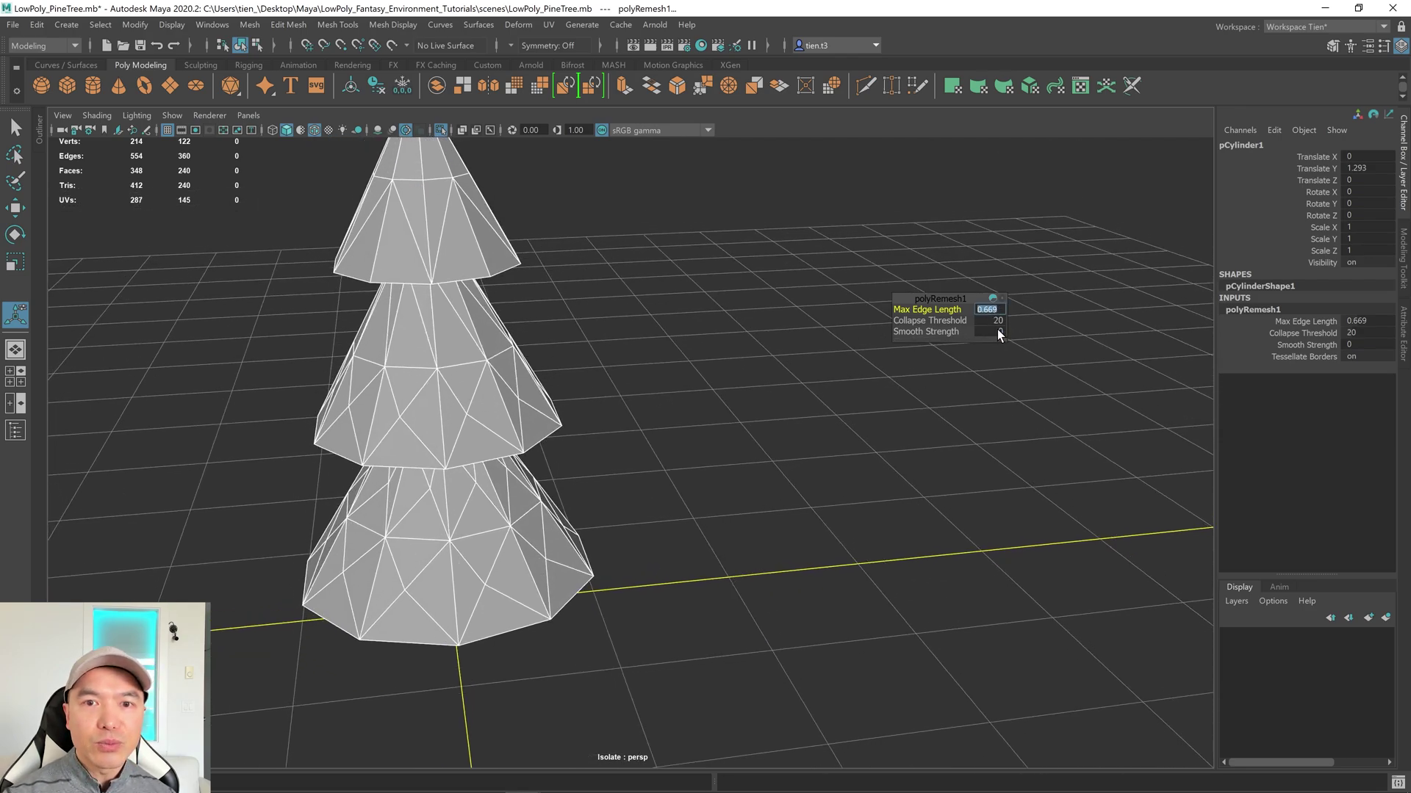
text(1)
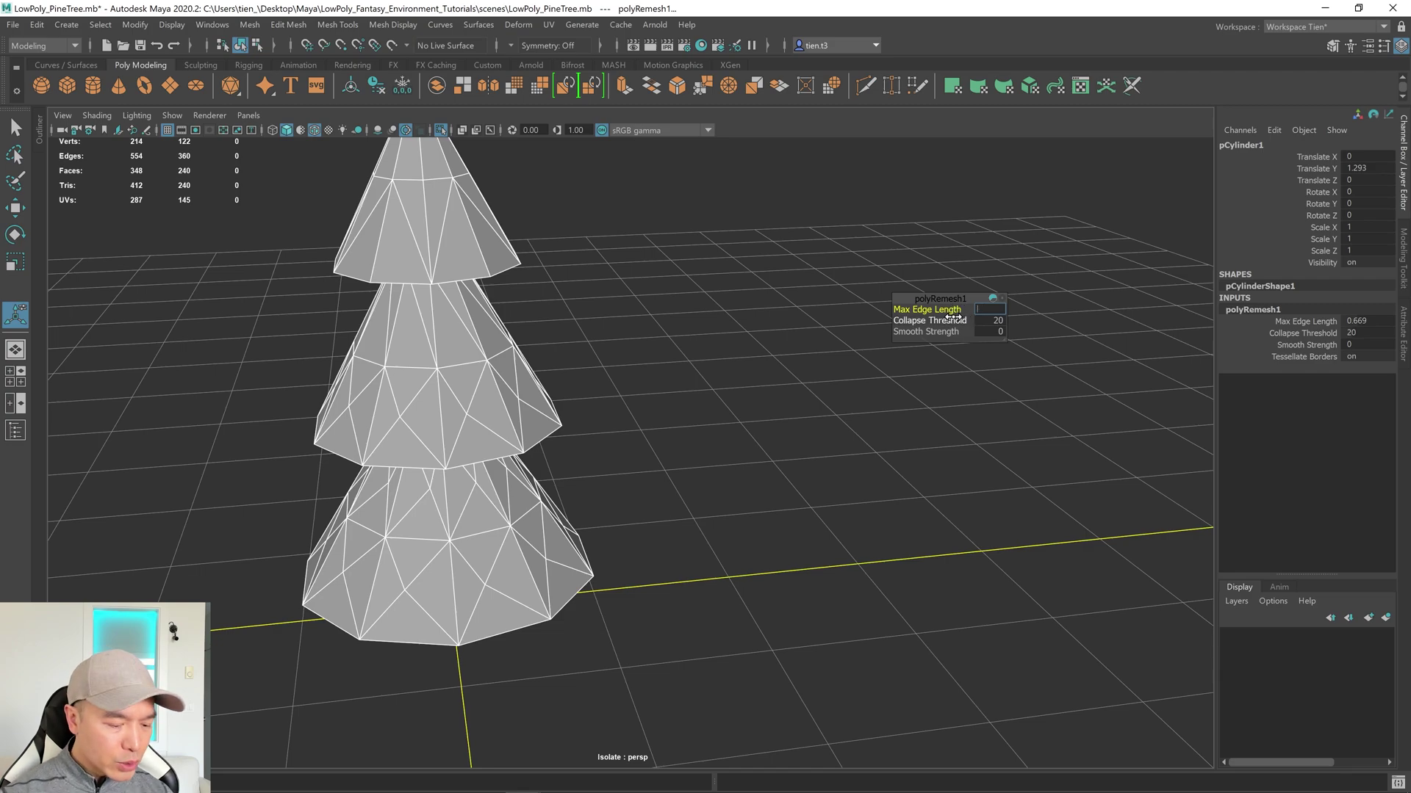
key(Return)
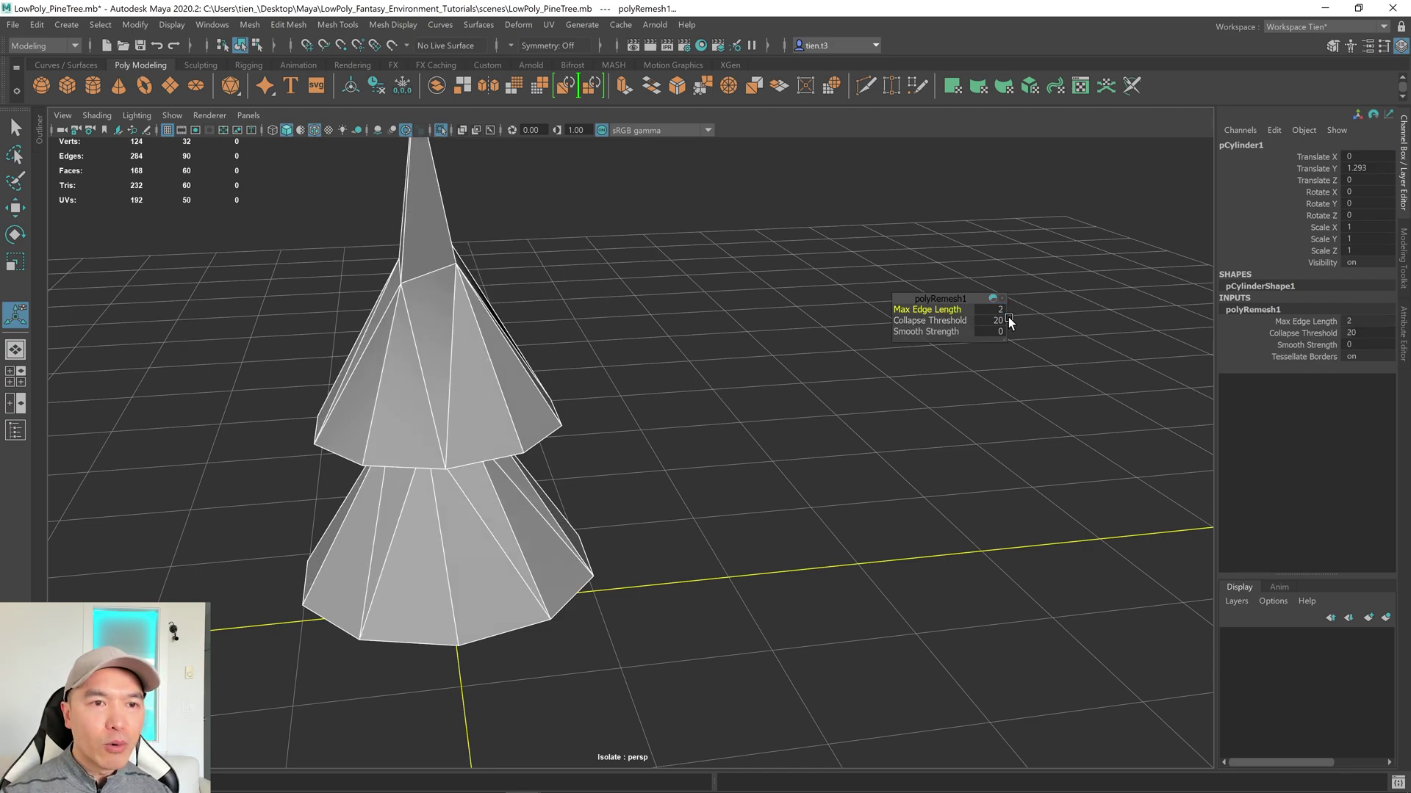
Step: Set the max edge length of the foliage's remesh to 0.5
click(997, 312)
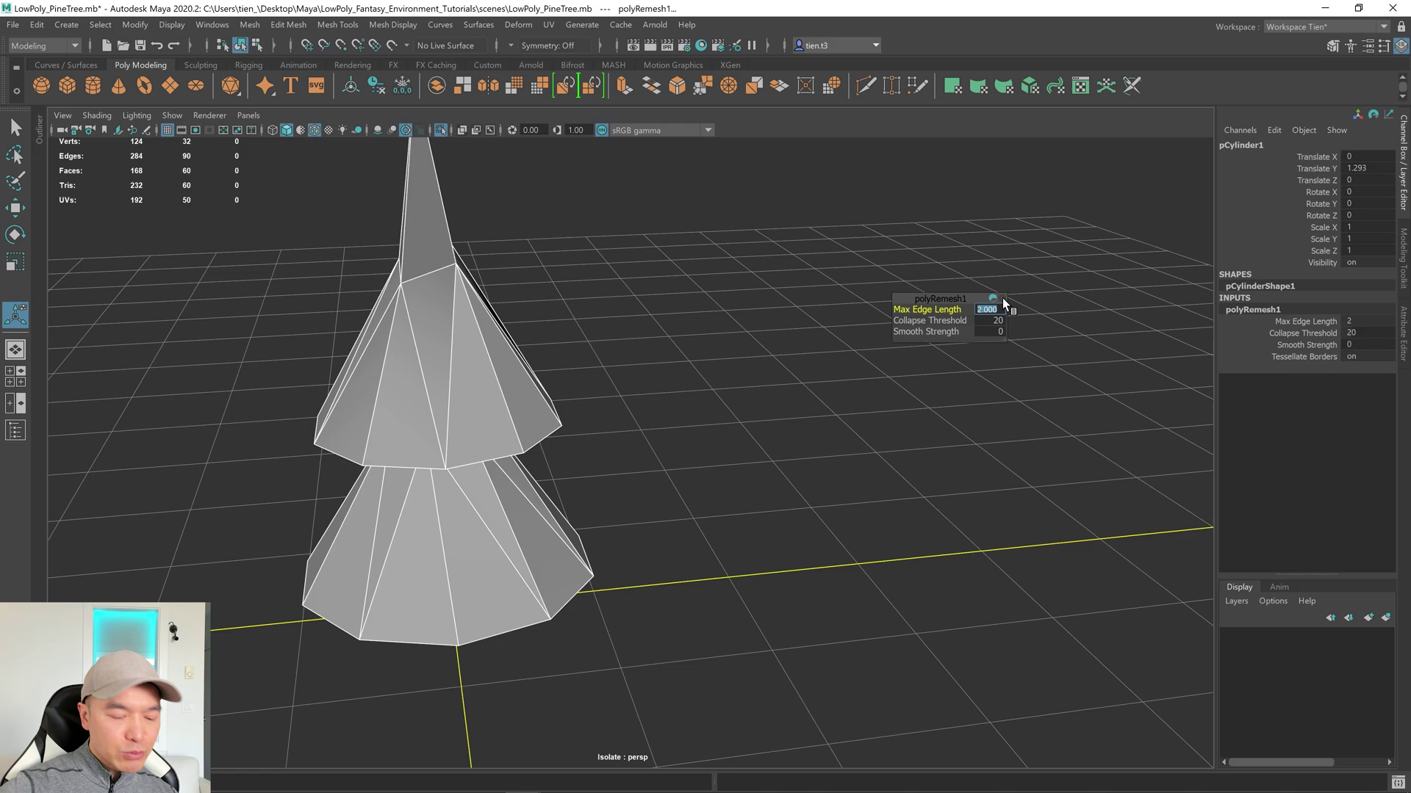
text(0.5)
key(Return)
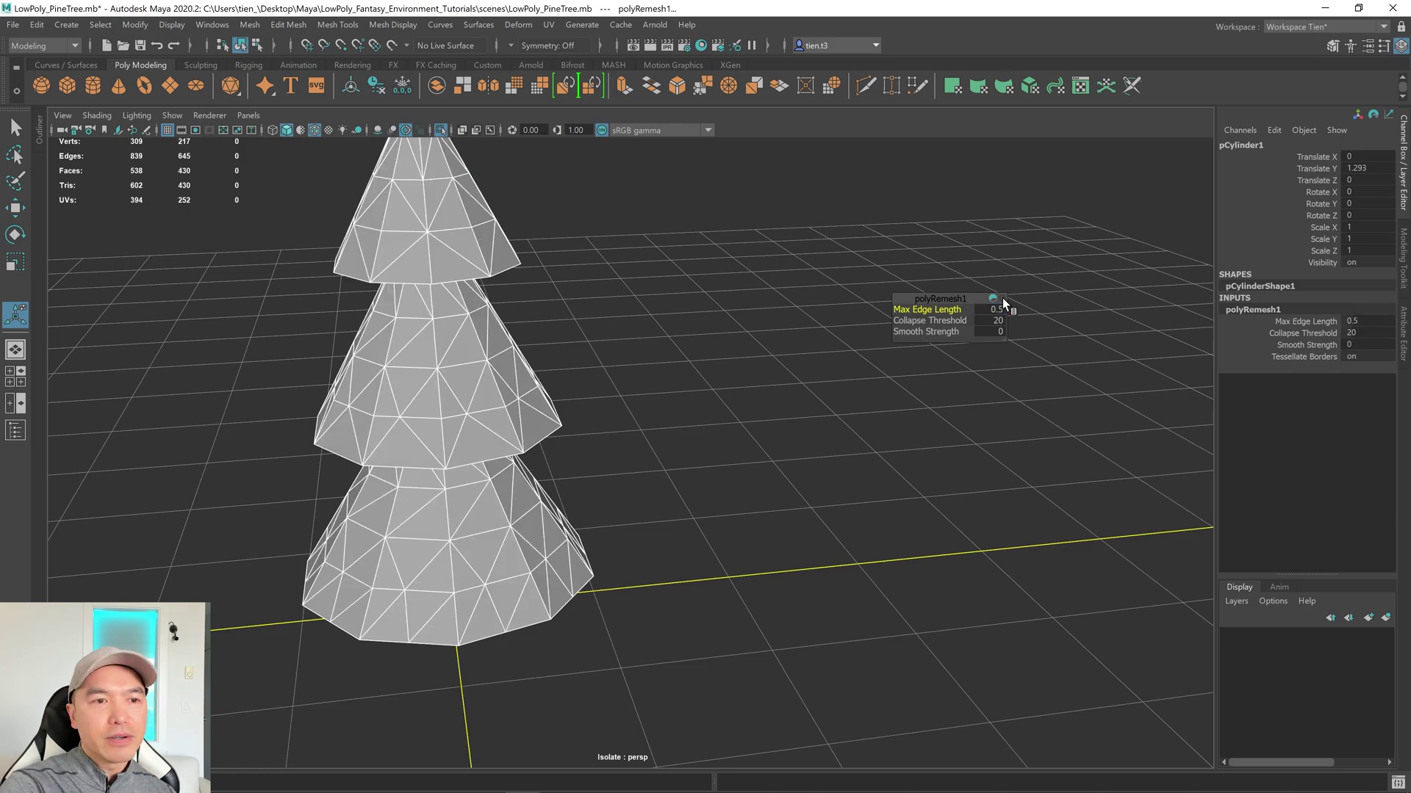
scroll(627, 414, down, 2)
alt+drag(628, 416, 636, 454)
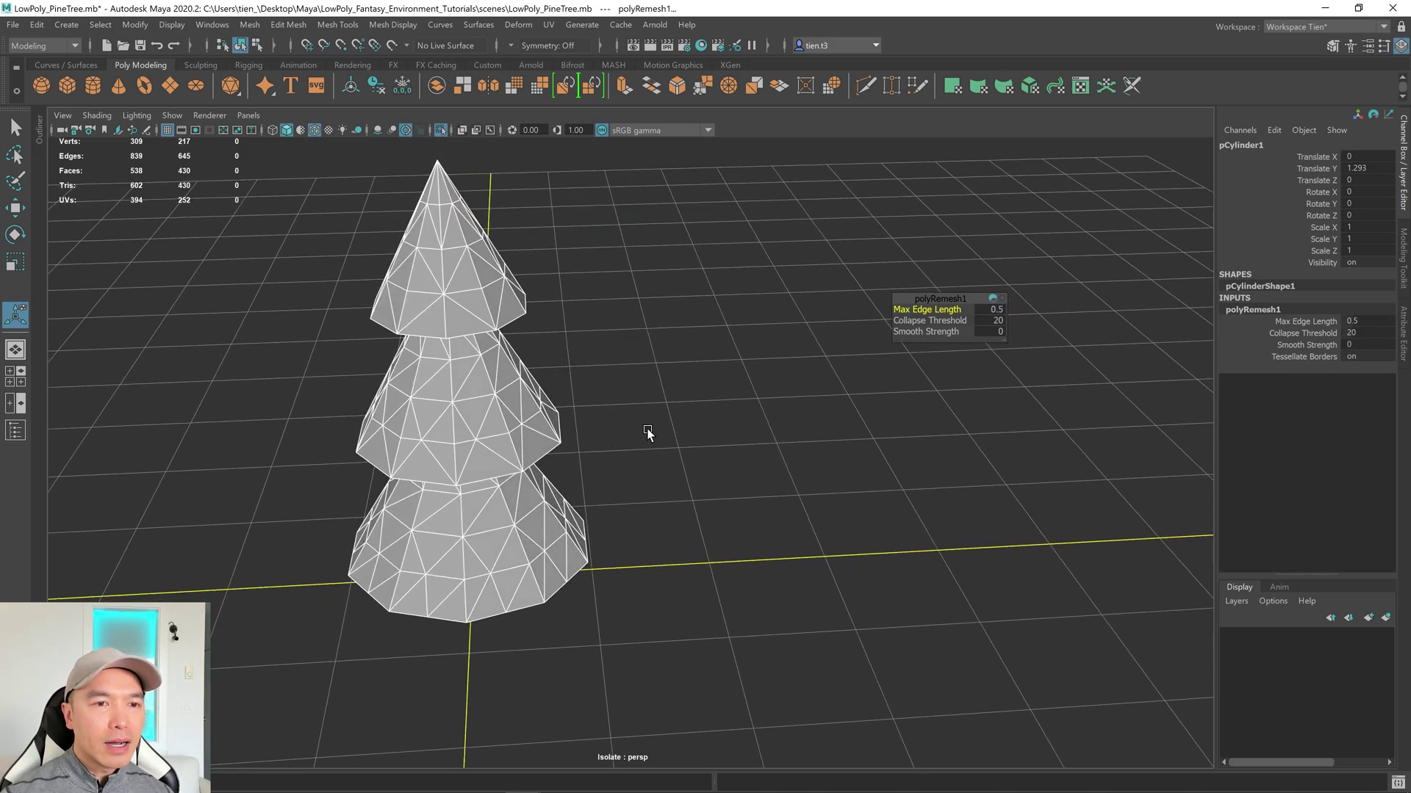
Step: Select the remeshed foliage as an object and delete its construction history
key(q)
click(450, 399)
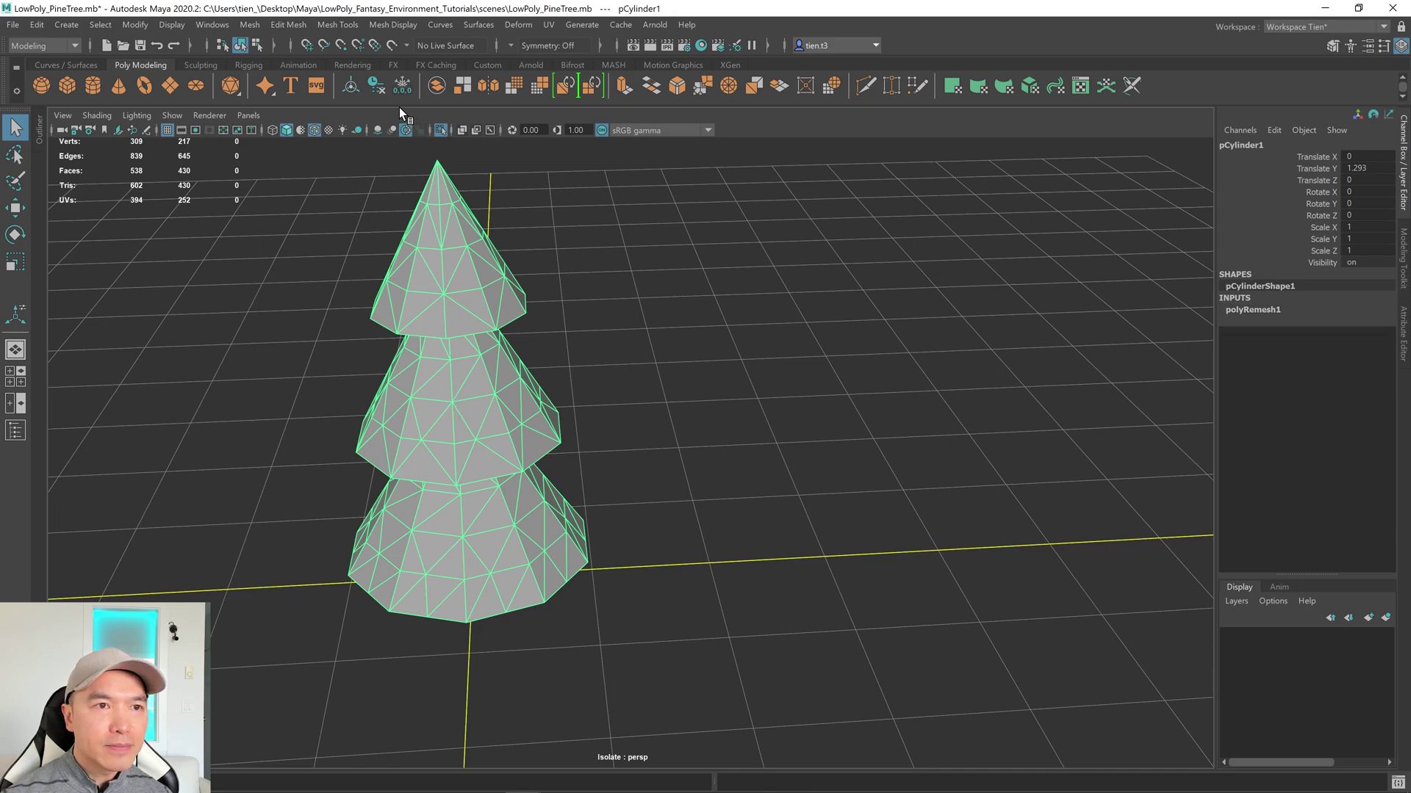
click(377, 86)
Step: Retopologize the foliage from reset options with target face count 30000 and face uniformity 1, and delete its construction history
click(242, 28)
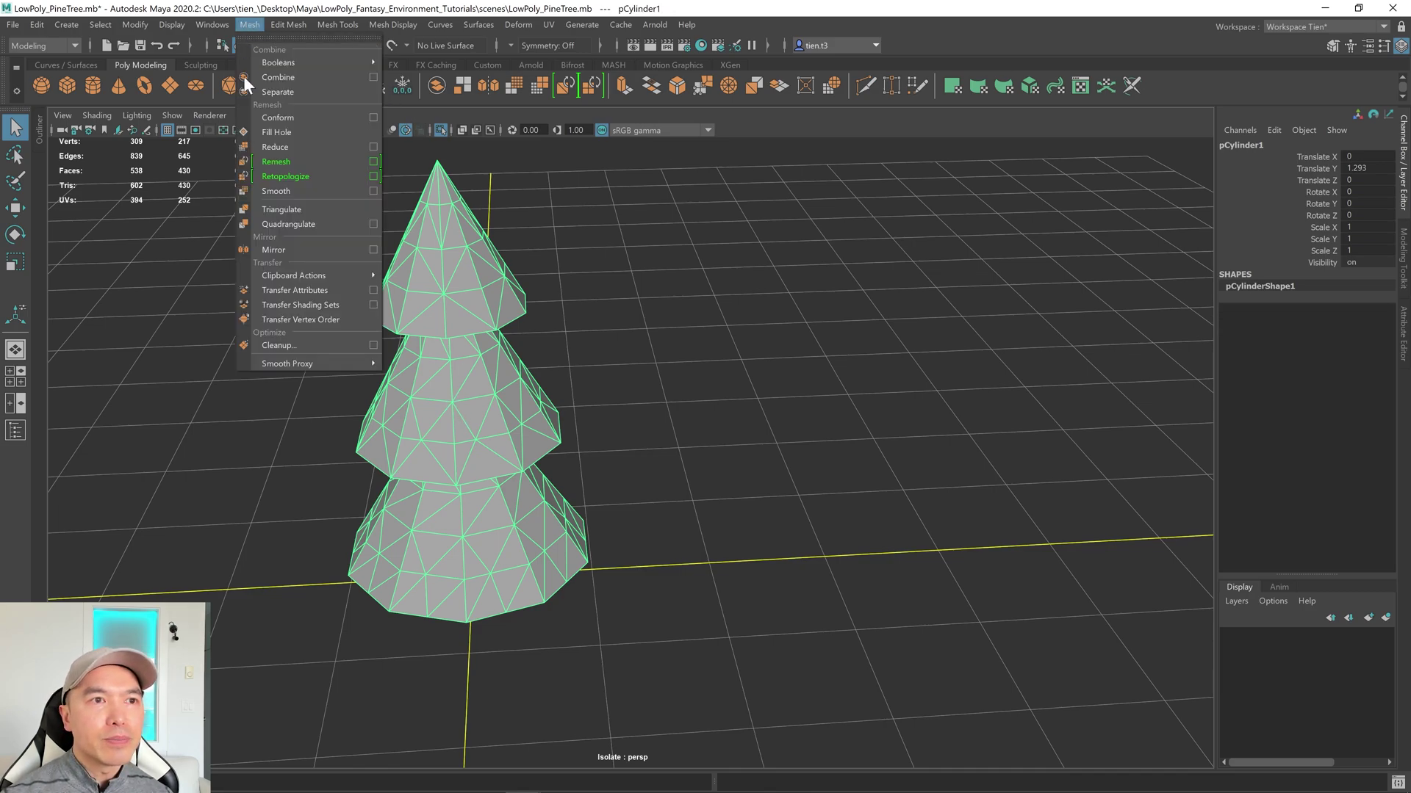
click(373, 177)
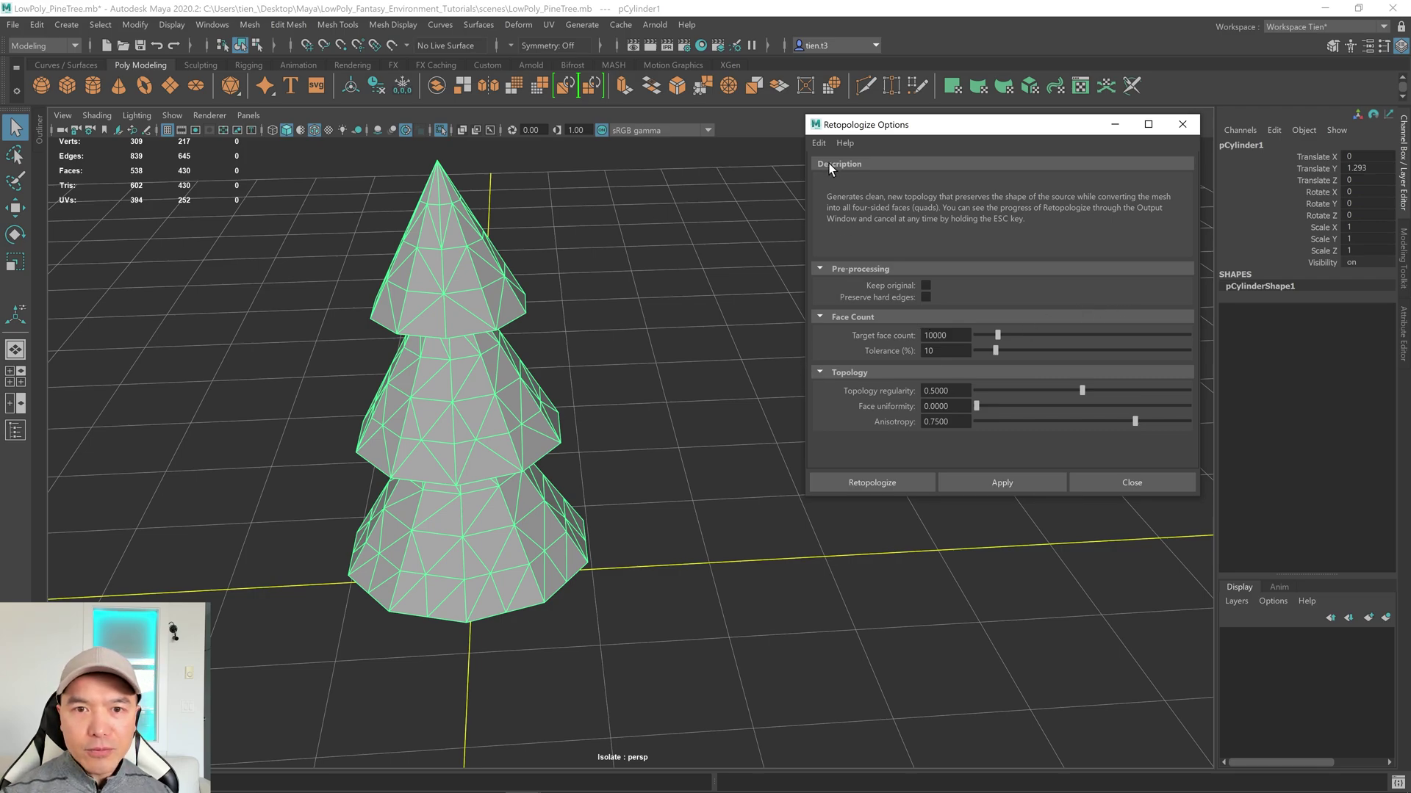
click(819, 143)
click(849, 171)
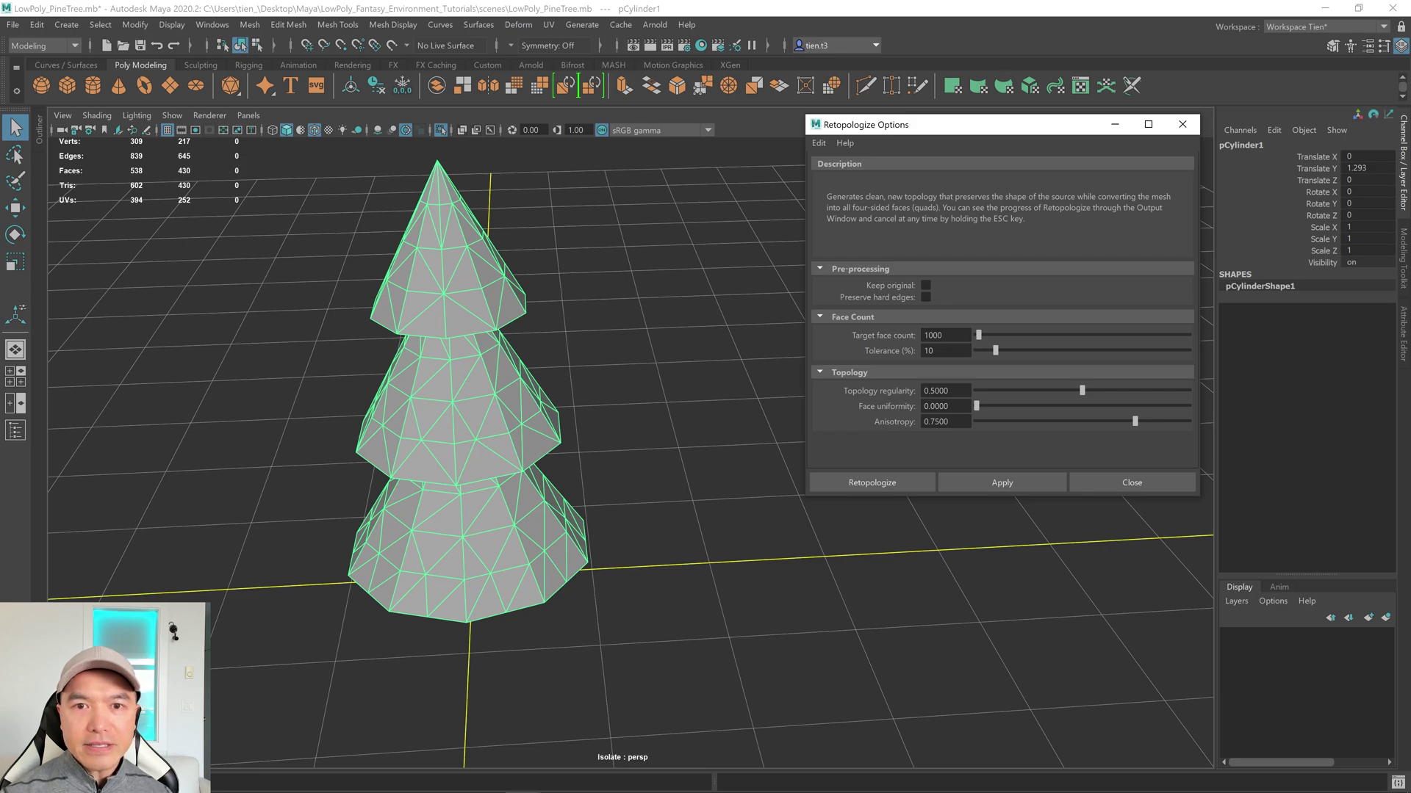
double_click(933, 335)
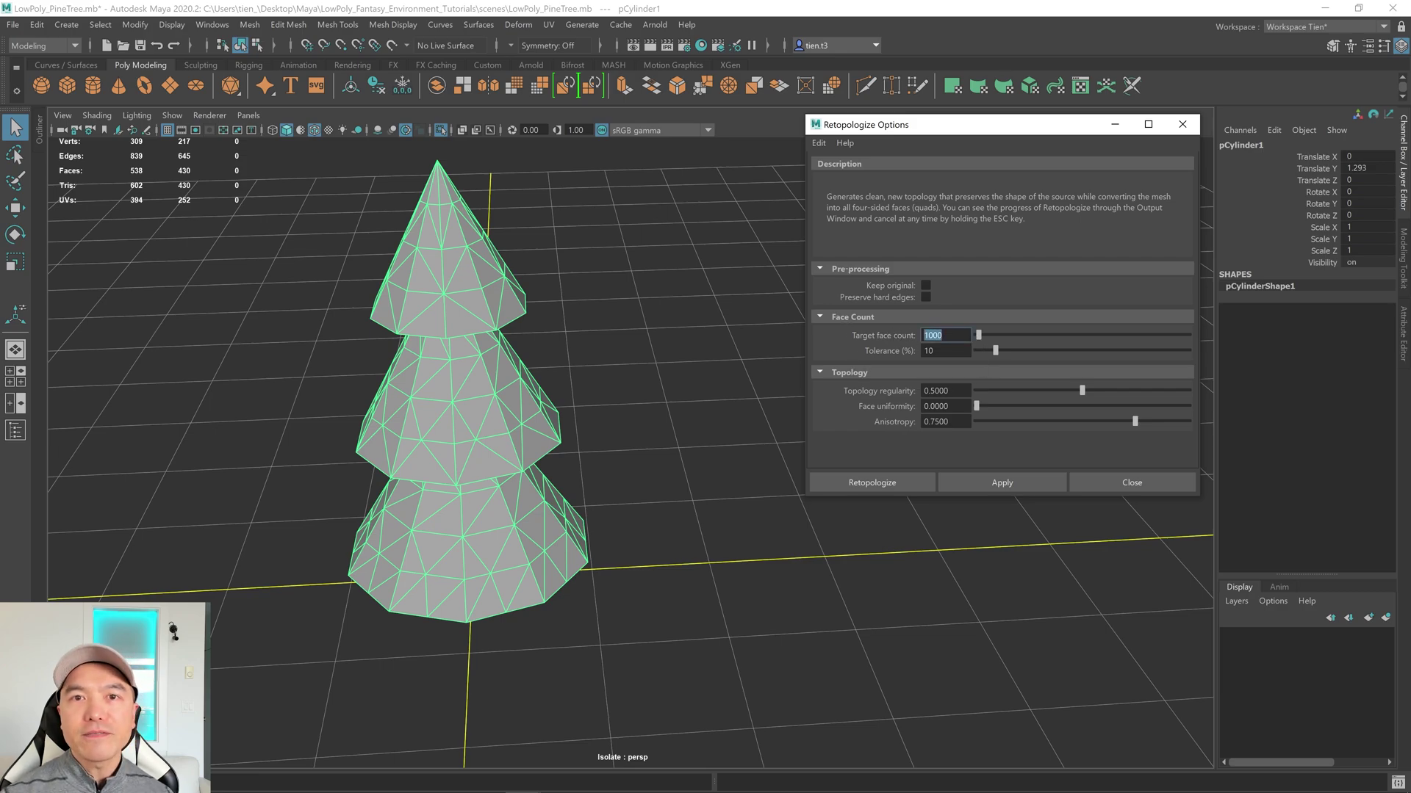
text(30)
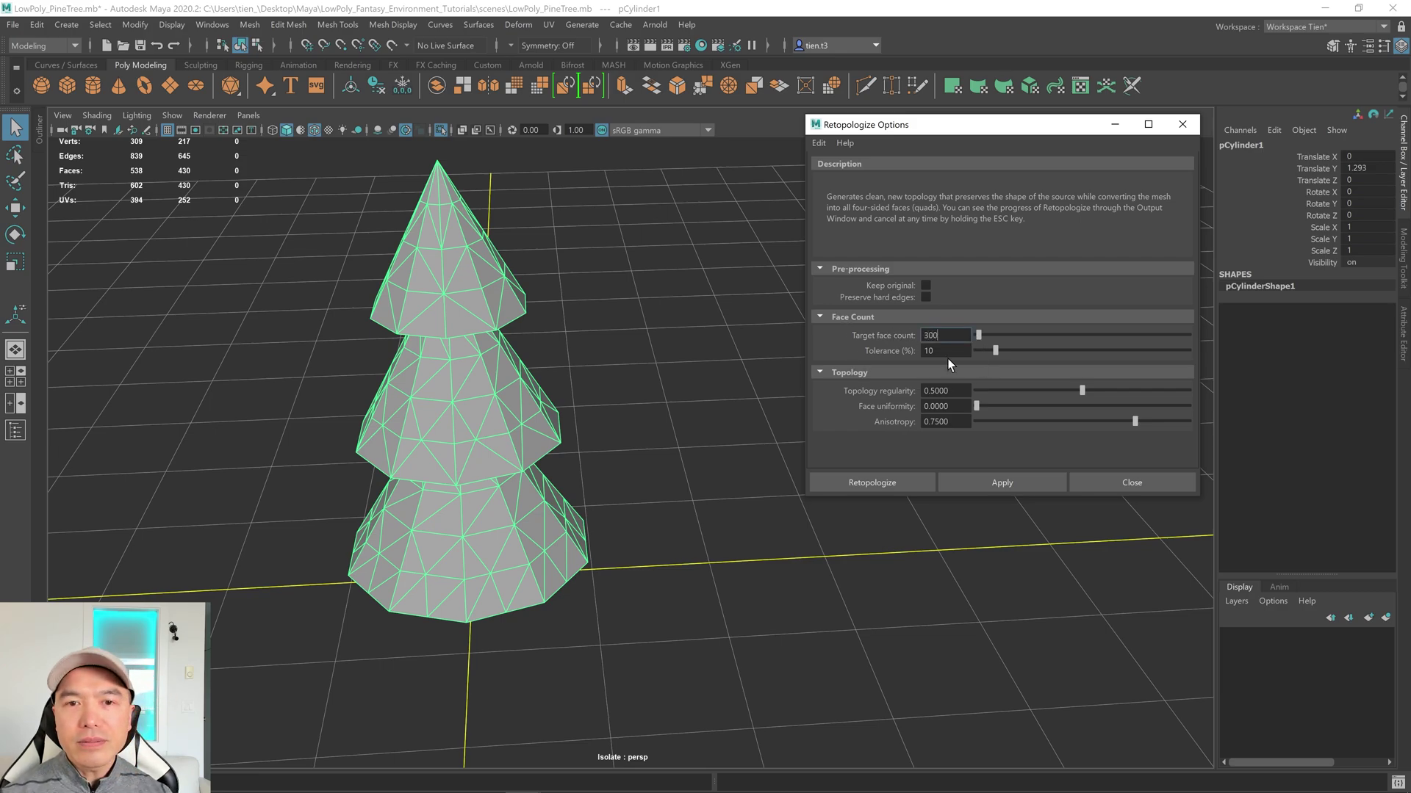
text(000)
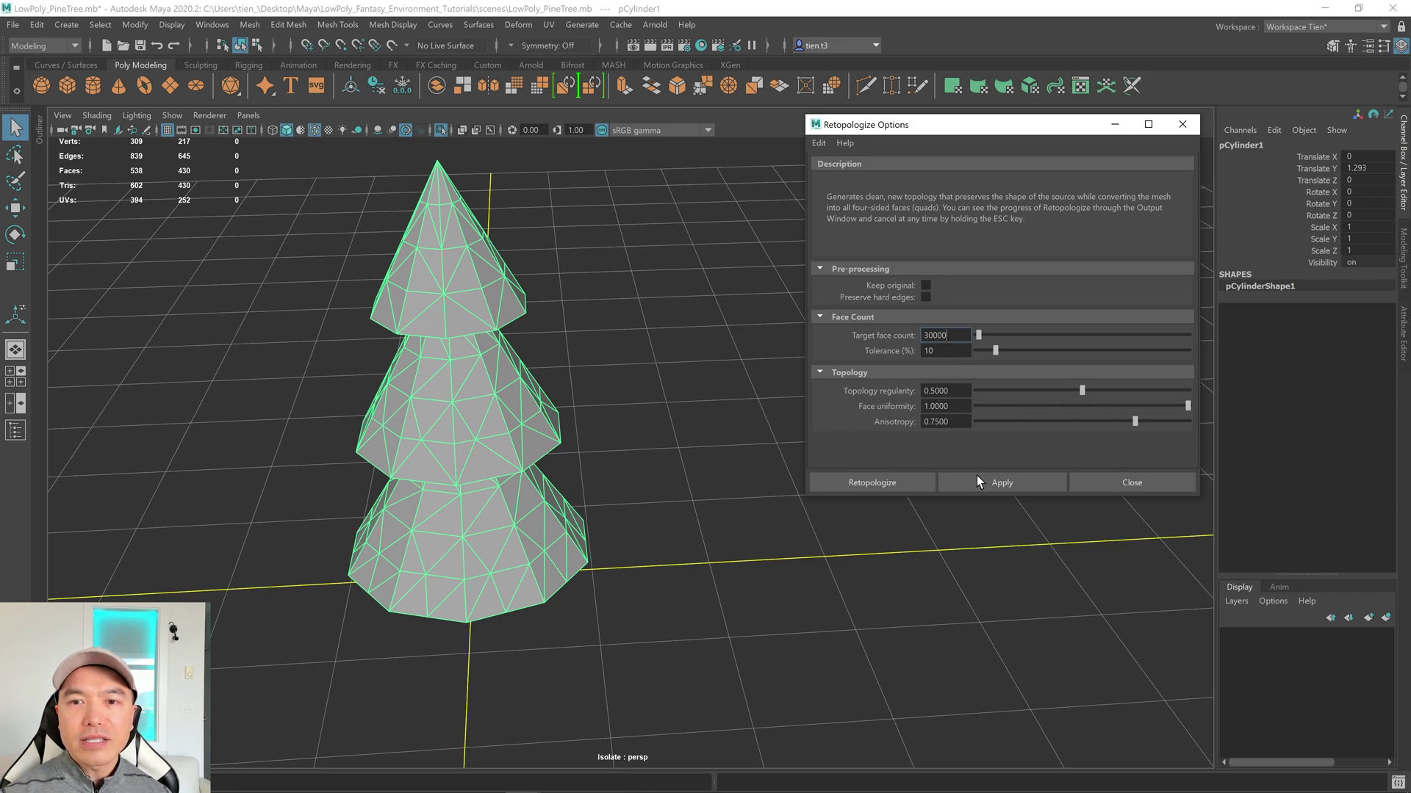
click(857, 482)
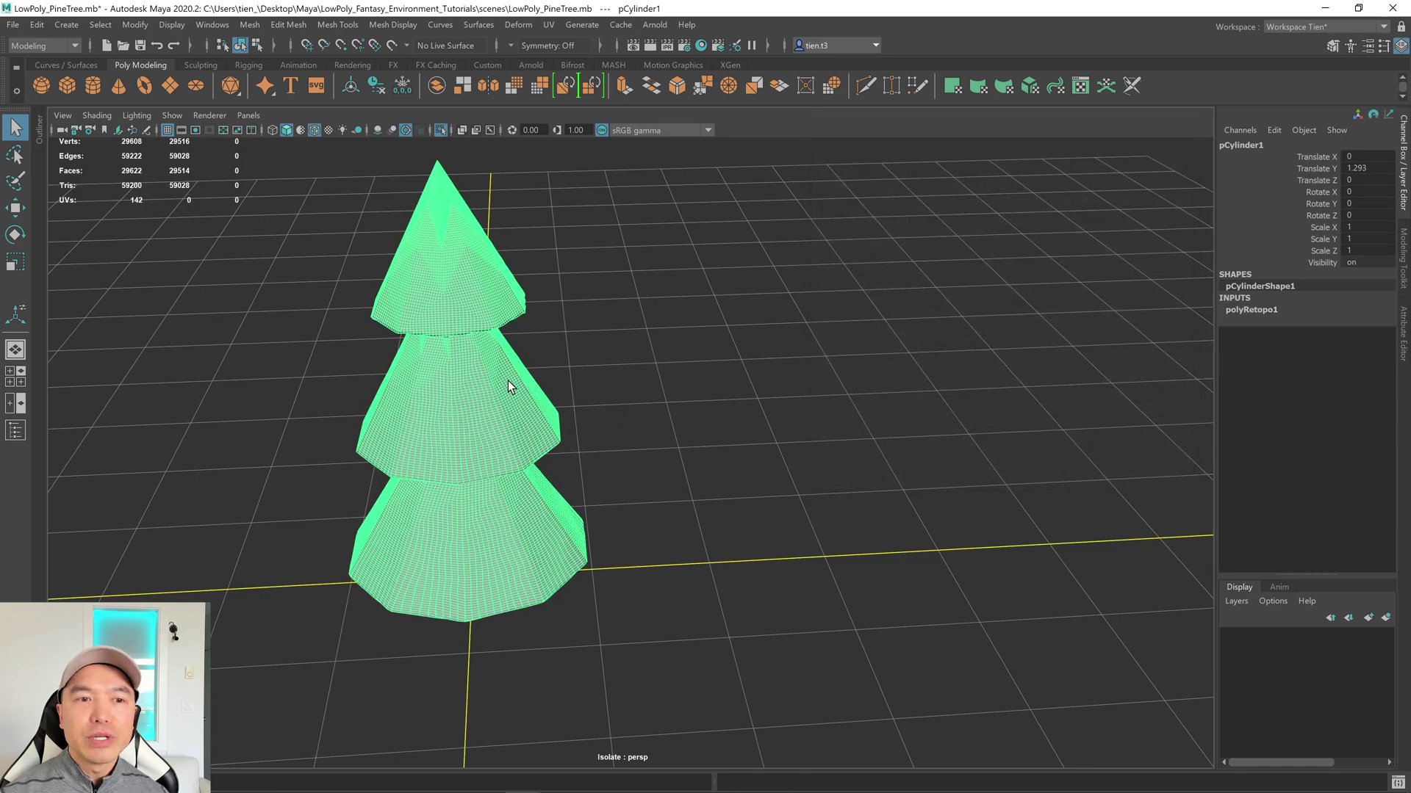
alt+drag(535, 399, 670, 446)
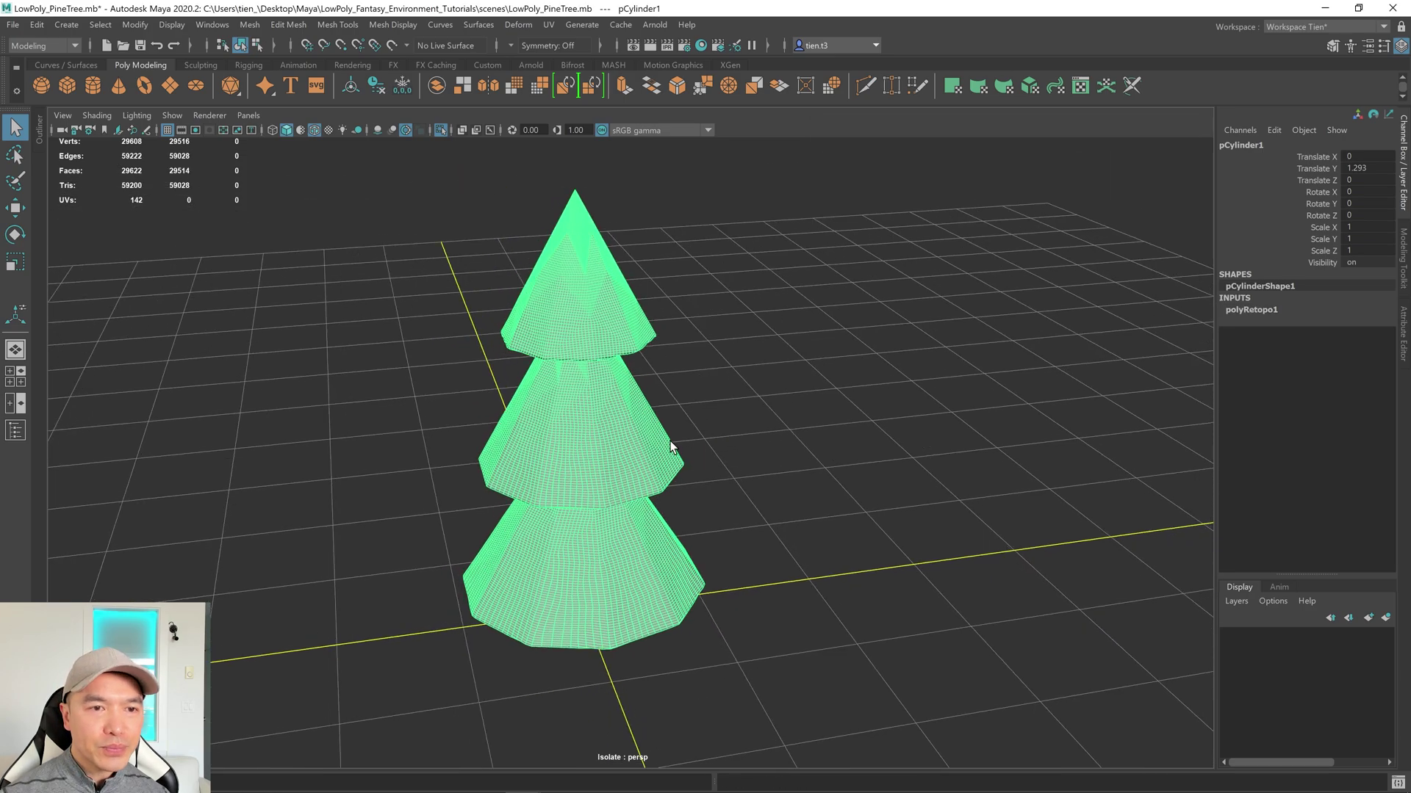
click(382, 77)
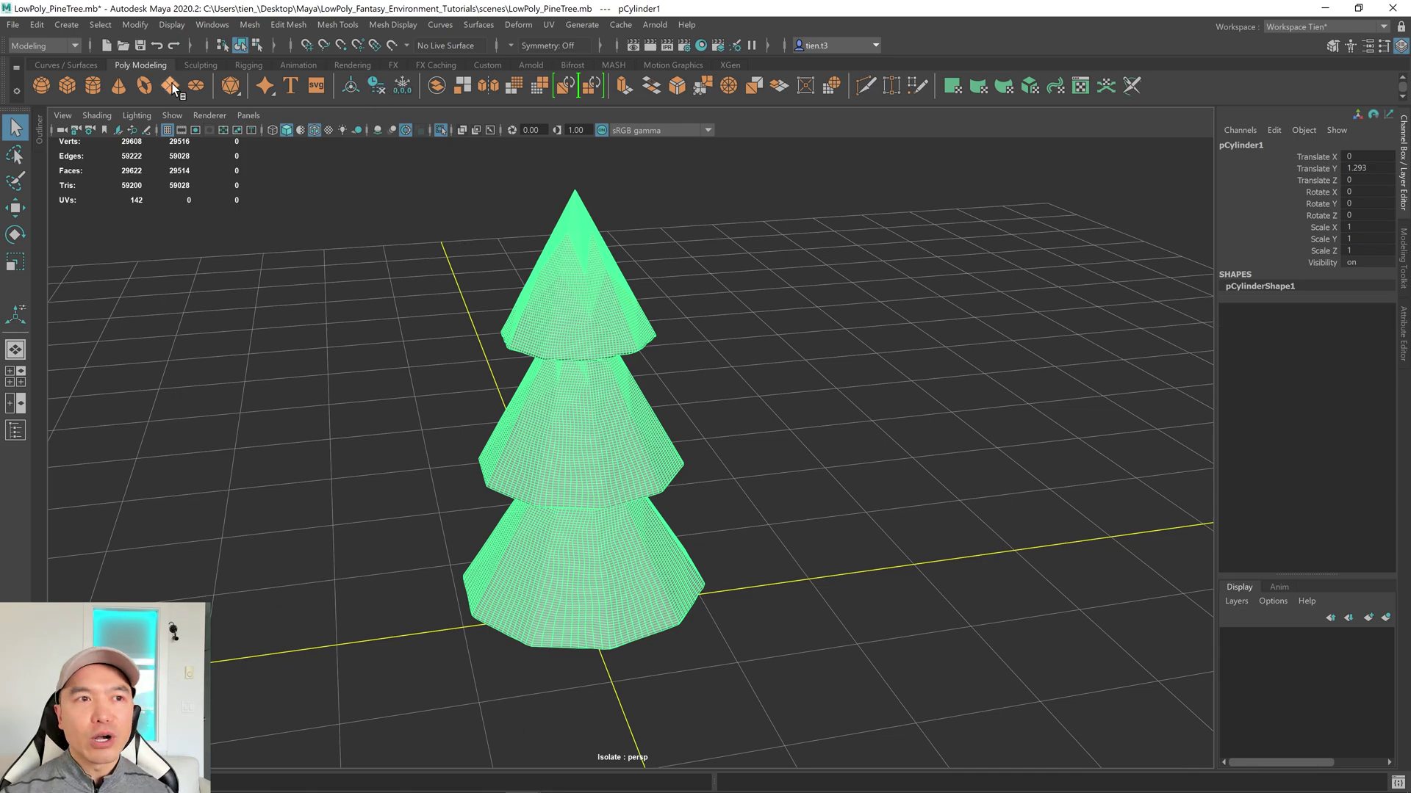
Step: Activate the Sculpt Tool on the dense foliage mesh
click(203, 68)
scroll(804, 431, up, 5)
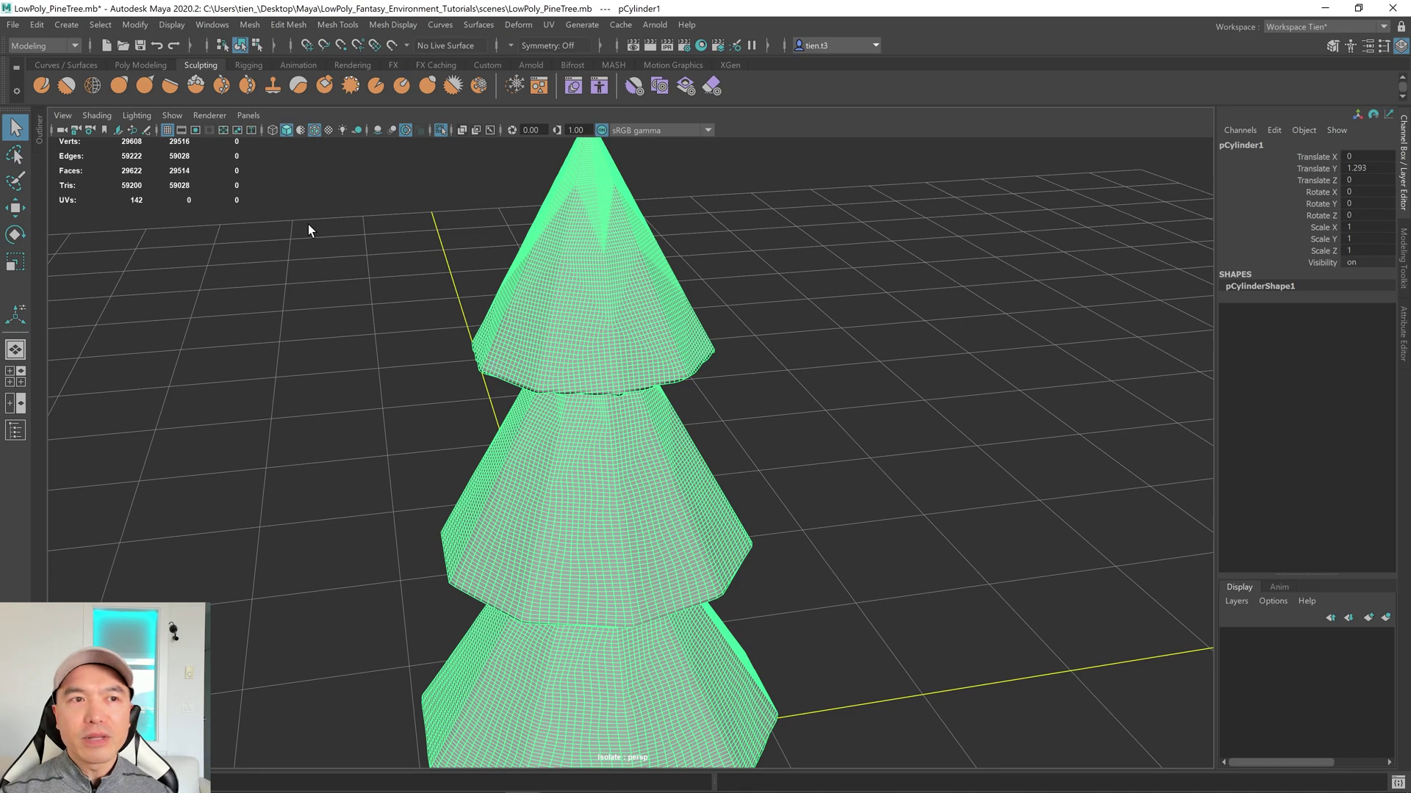
click(42, 86)
mouse_move(475, 255)
alt+middle_down()
mouse_move(474, 339)
mouse_move(459, 330)
alt+middle_up()
mouse_move(459, 331)
alt+mouse_down()
mouse_move(371, 301)
mouse_move(441, 311)
mouse_move(460, 338)
alt+mouse_up()
scroll(446, 323, down, 3)
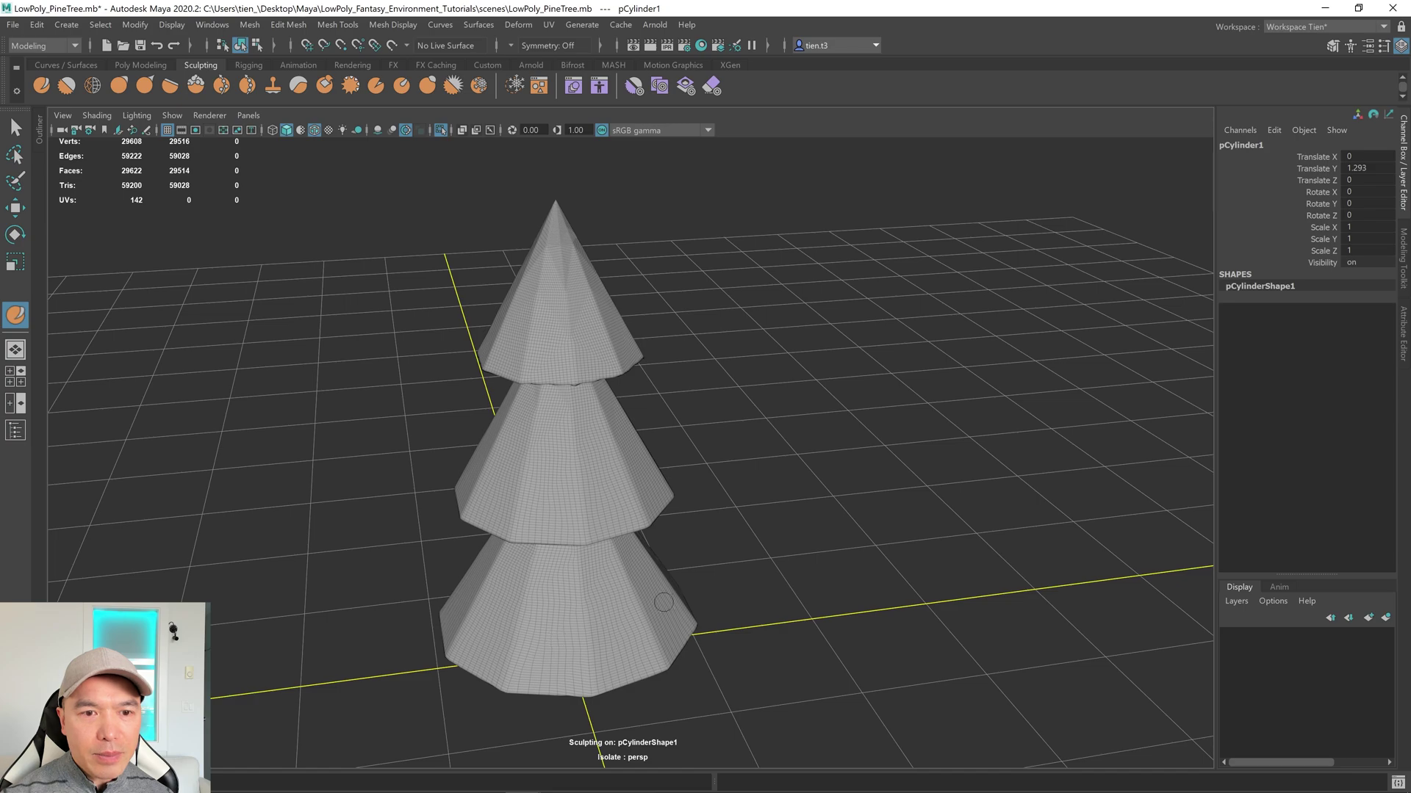
alt+drag(567, 351, 516, 359)
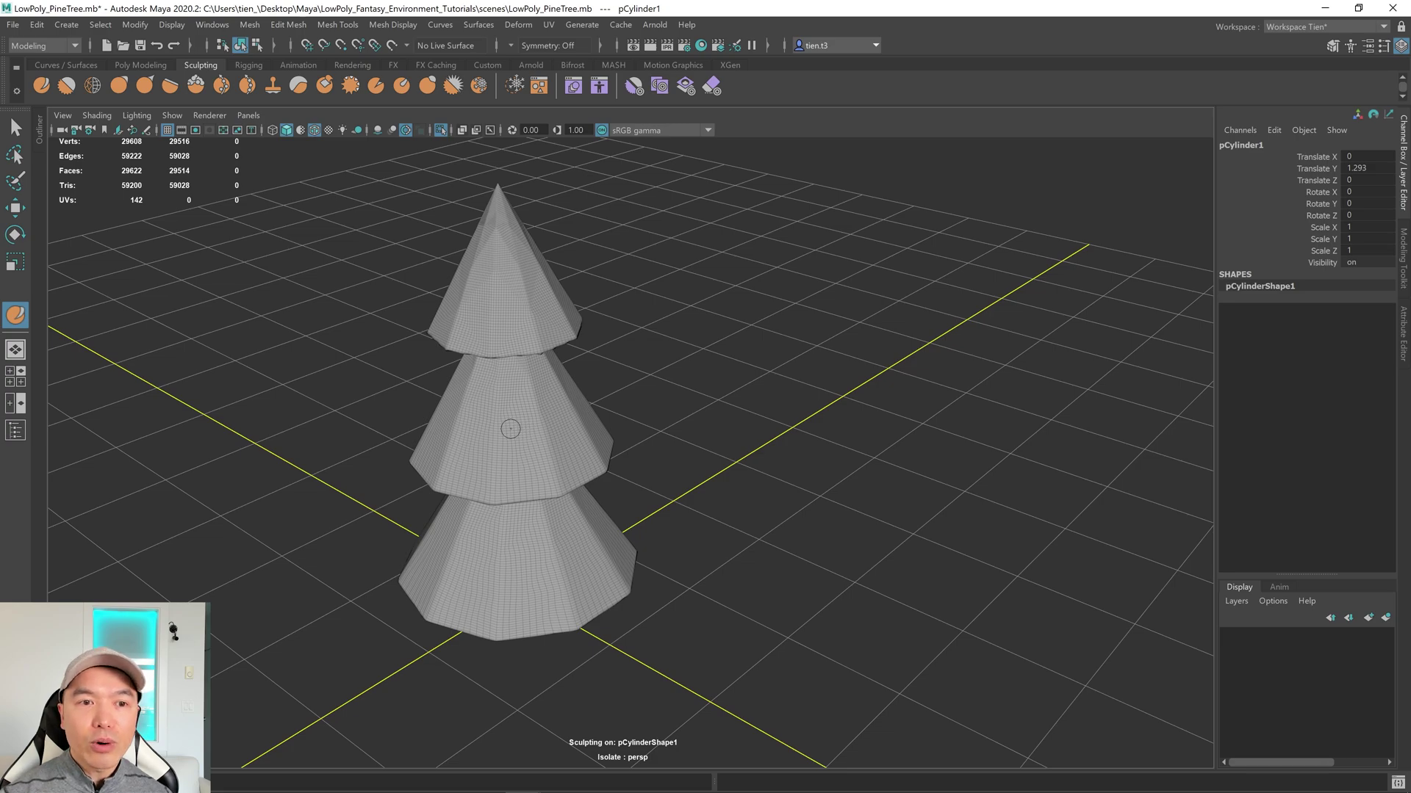
mouse_move(510, 429)
mouse_down()
mouse_move(577, 429)
mouse_move(514, 428)
mouse_move(545, 428)
mouse_move(557, 404)
mouse_move(527, 406)
mouse_up()
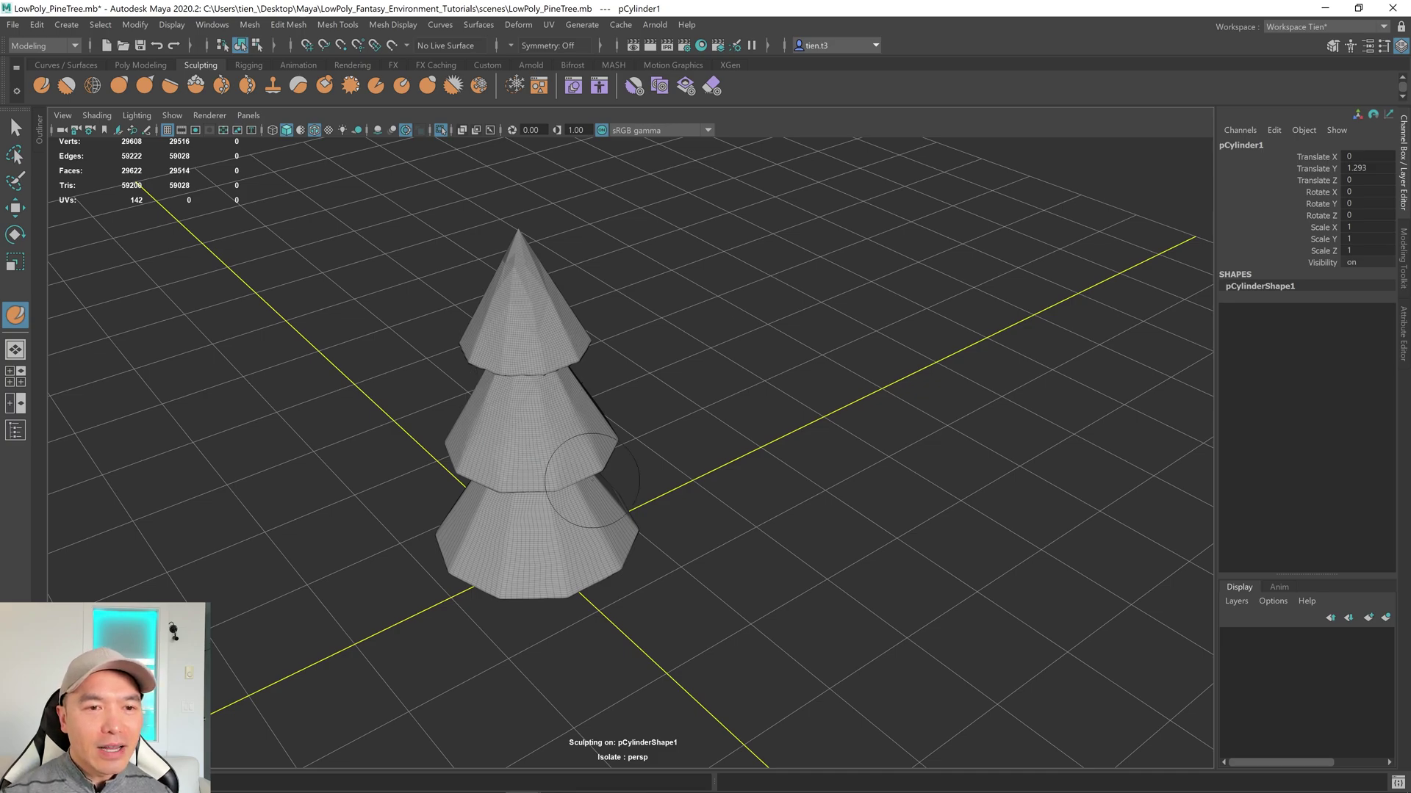
mouse_move(580, 477)
alt+mouse_down()
mouse_move(563, 482)
mouse_move(554, 358)
mouse_move(610, 283)
mouse_move(592, 280)
alt+mouse_up()
alt+middle_drag(592, 280, 337, 343)
alt+right_drag(337, 343, 445, 343)
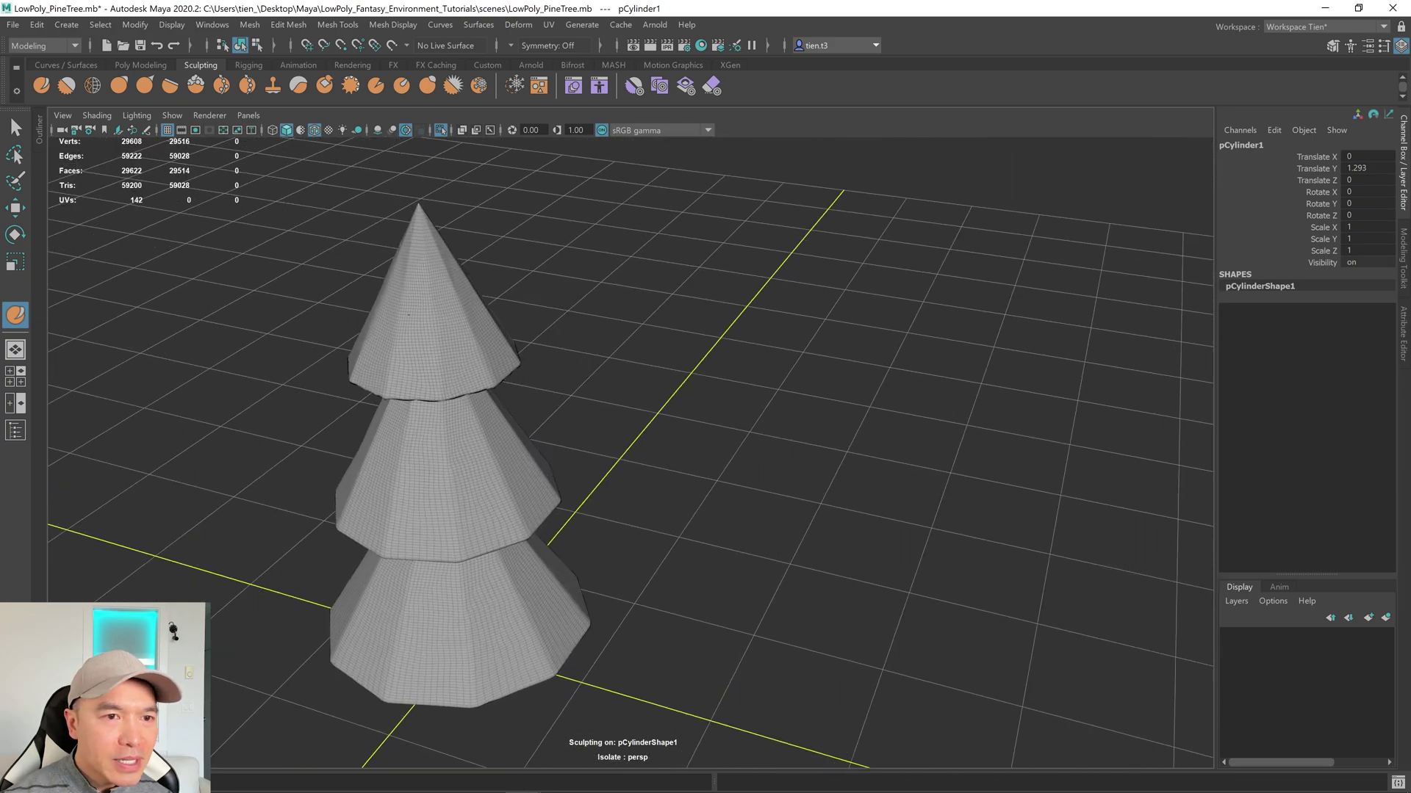
mouse_move(489, 302)
alt+mouse_down()
mouse_move(422, 315)
mouse_move(570, 271)
mouse_move(548, 346)
mouse_move(759, 300)
mouse_move(765, 415)
alt+mouse_up()
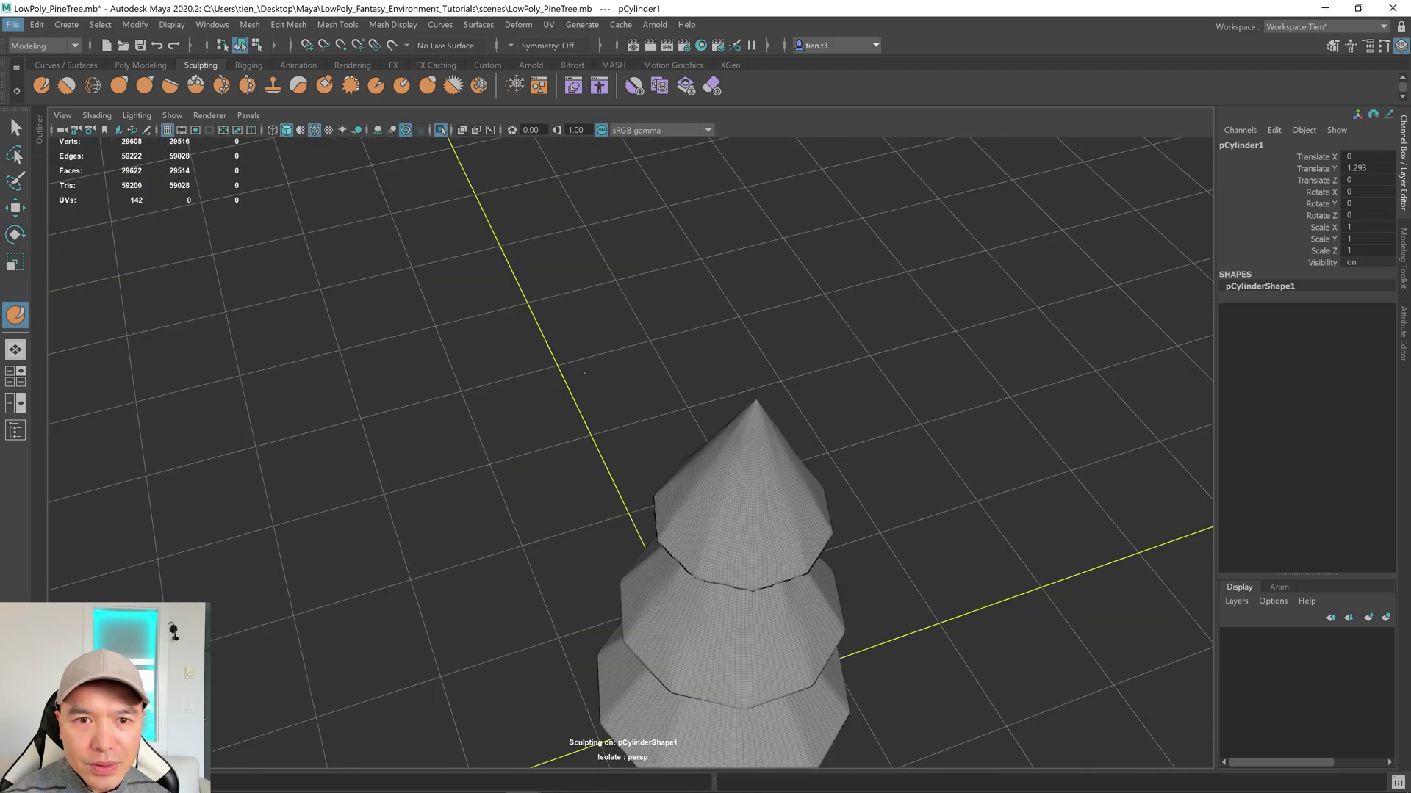
Step: Reset the Sculpt Tool to its default settings and reduce the brush size to about 0.487
double_click(16, 316)
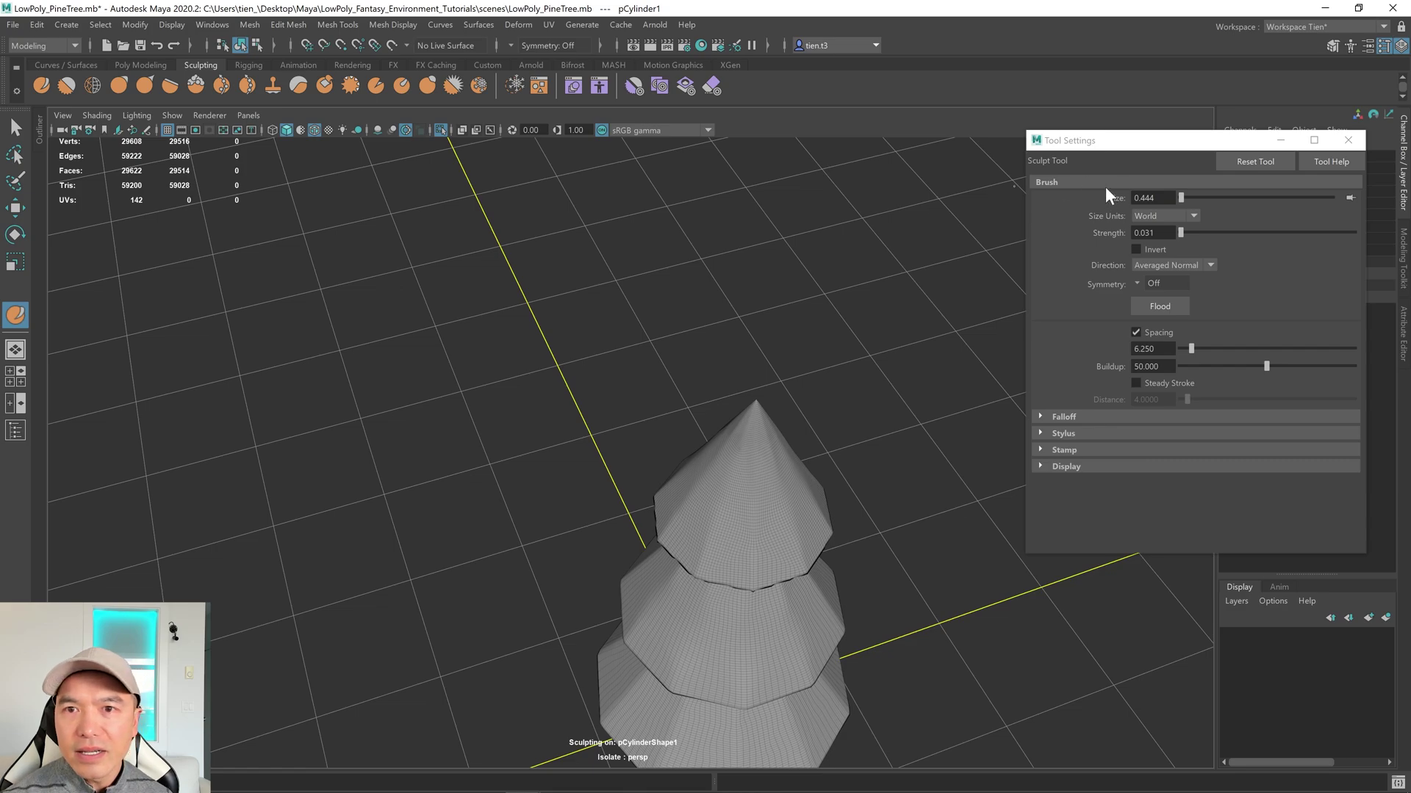
click(1233, 154)
alt+middle_drag(779, 352, 659, 214)
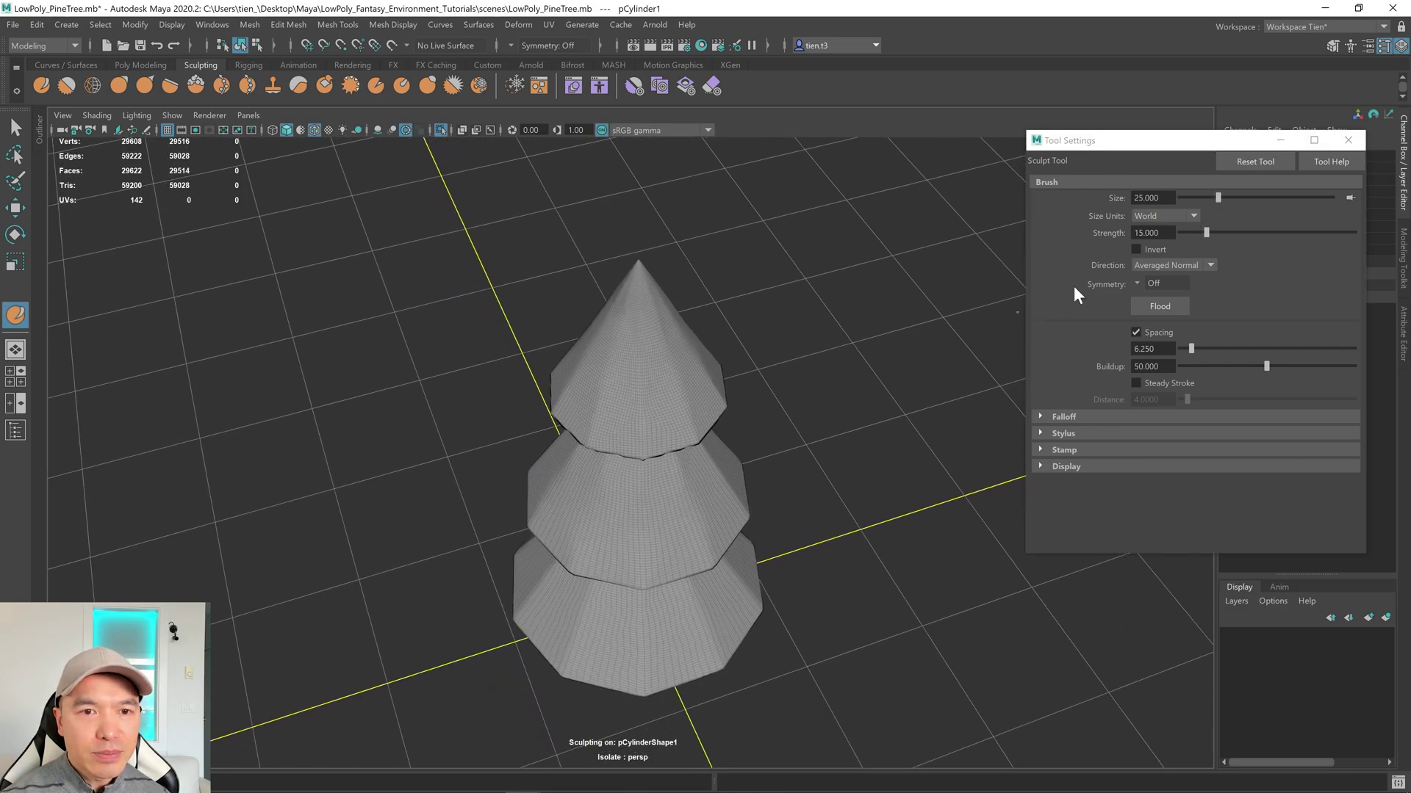
drag(1218, 197, 1191, 207)
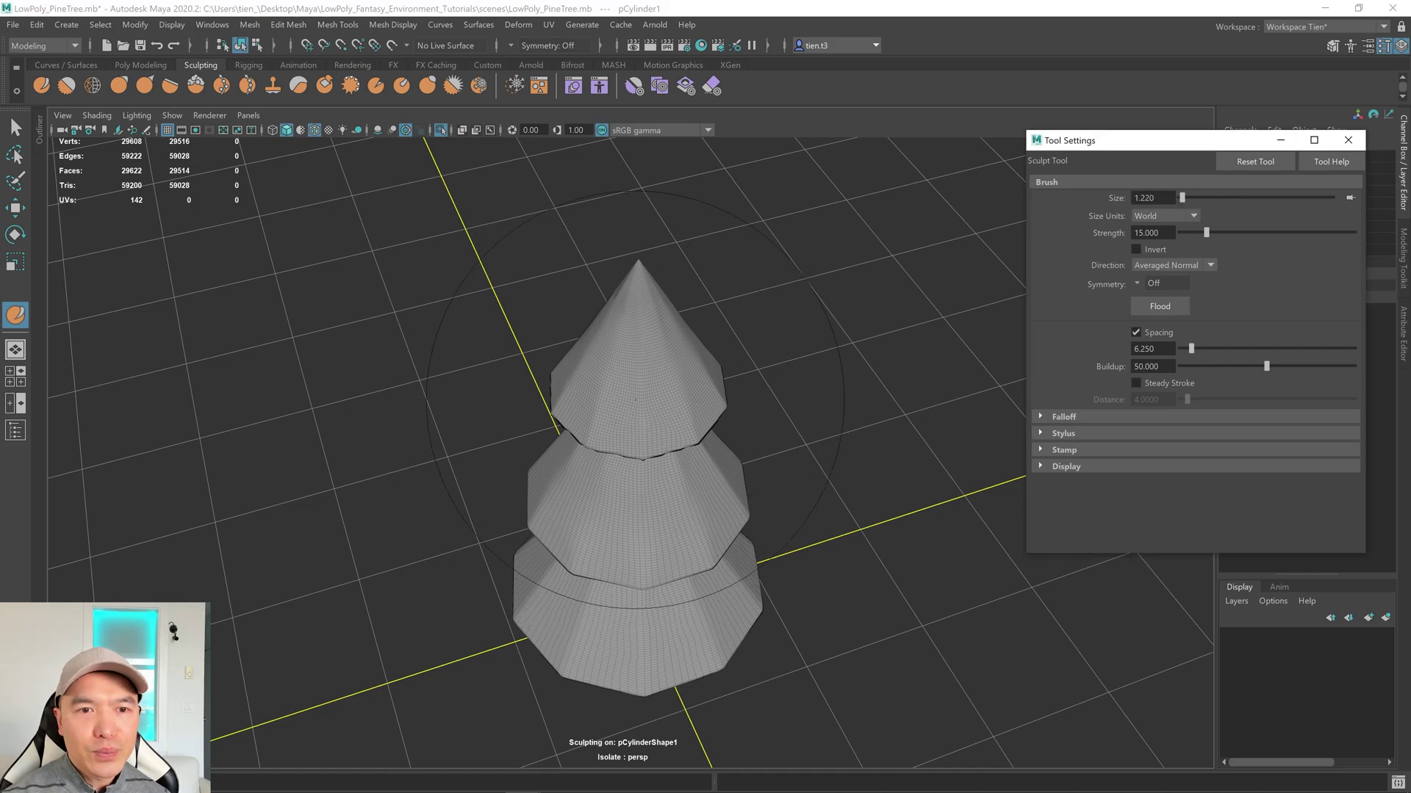
key(b)
drag(636, 399, 598, 399)
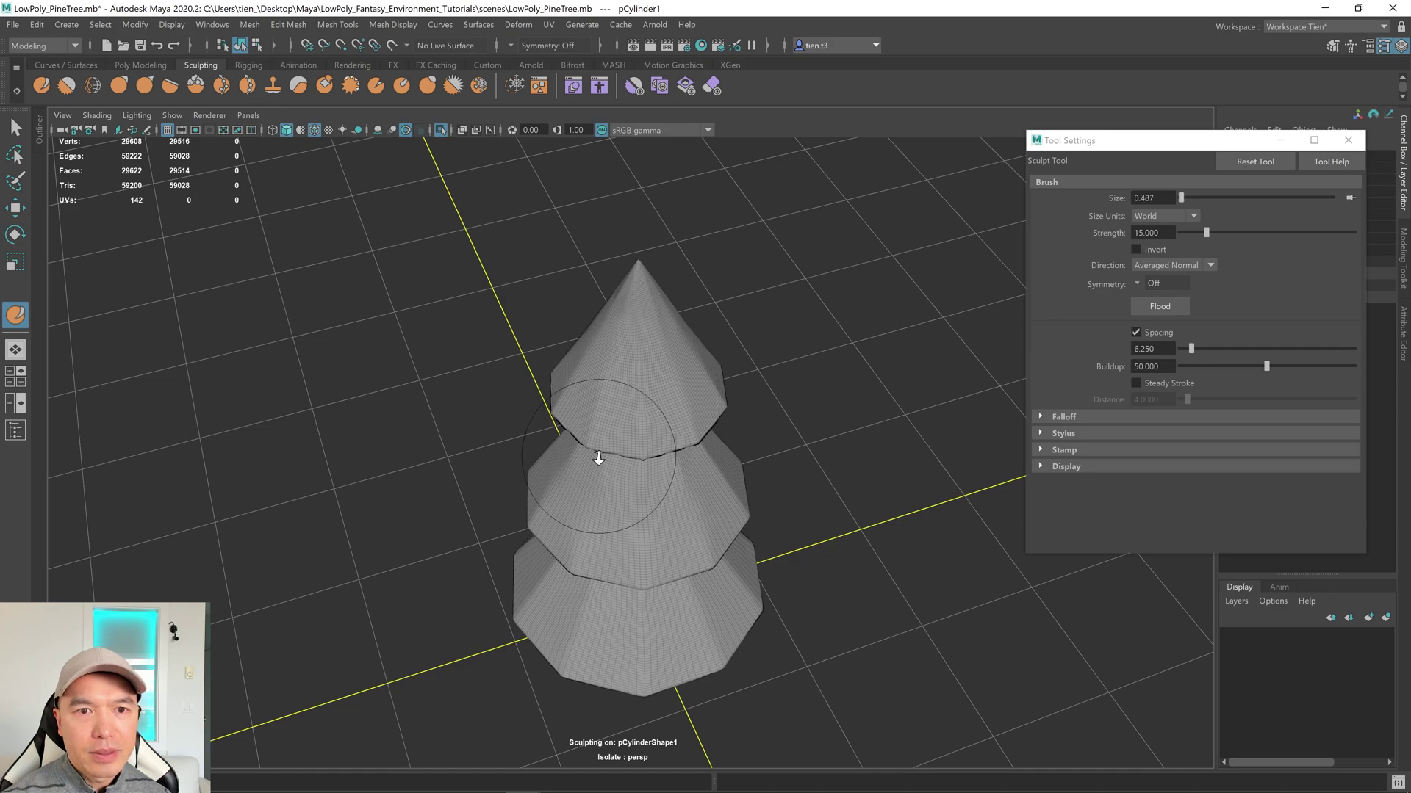
alt+right_drag(598, 460, 588, 447)
alt+drag(589, 447, 543, 445)
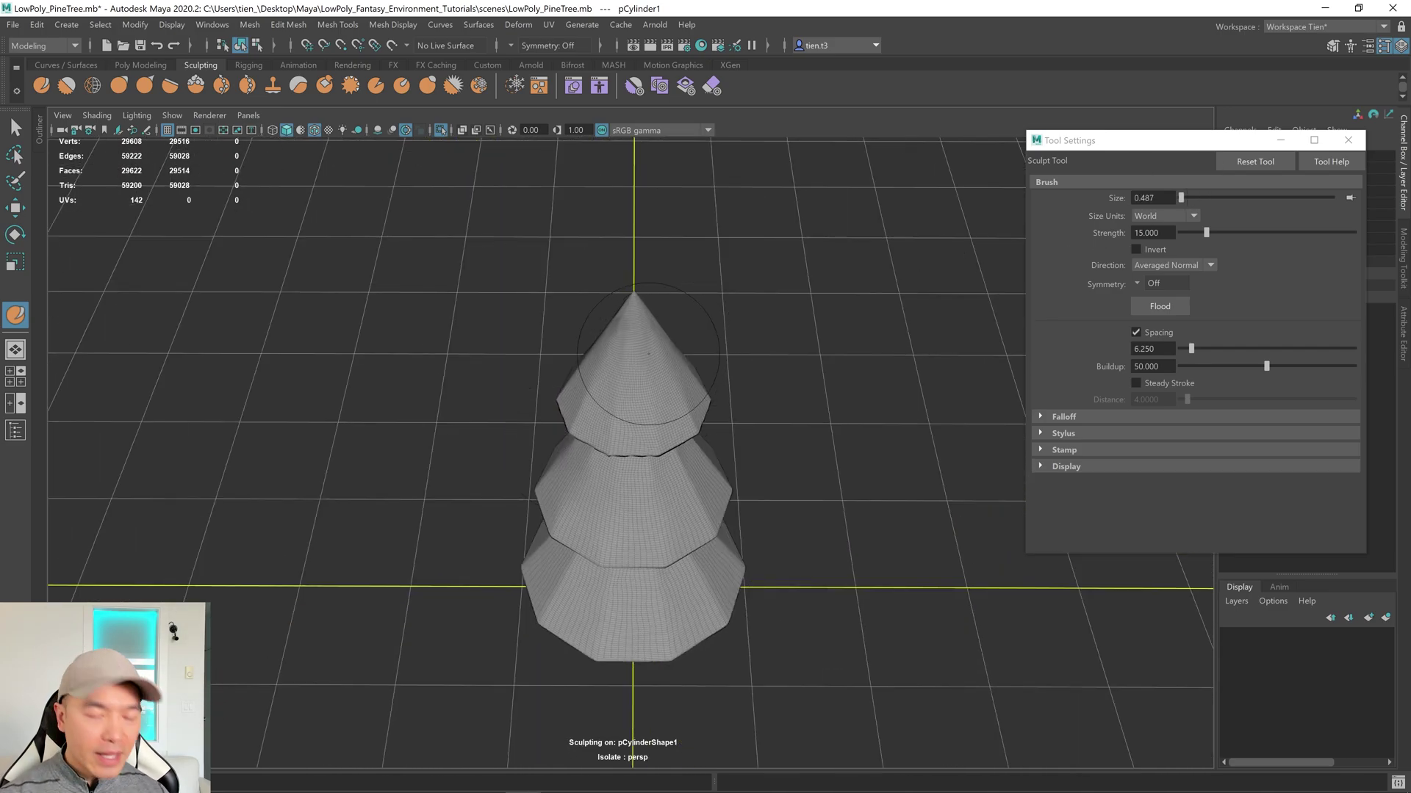
mouse_move(648, 354)
alt+mouse_down()
mouse_move(592, 394)
mouse_move(598, 473)
mouse_move(727, 462)
mouse_move(620, 478)
mouse_move(670, 566)
alt+mouse_up()
alt+drag(583, 588, 794, 597)
alt+drag(655, 611, 594, 585)
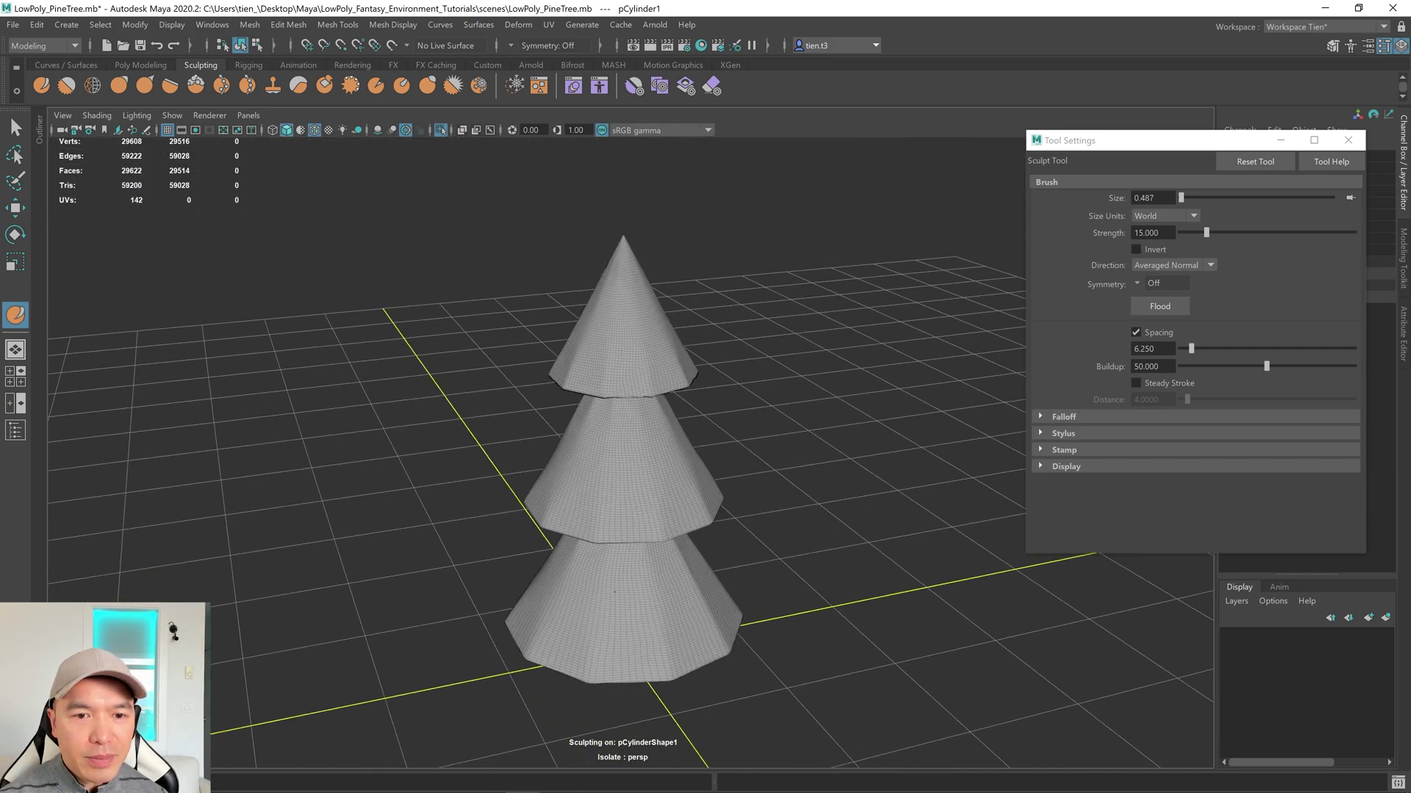
alt+drag(699, 558, 588, 592)
mouse_move(588, 592)
mouse_down()
mouse_move(575, 592)
mouse_move(647, 573)
mouse_move(708, 586)
mouse_move(598, 601)
mouse_up()
key(ctrl+z)
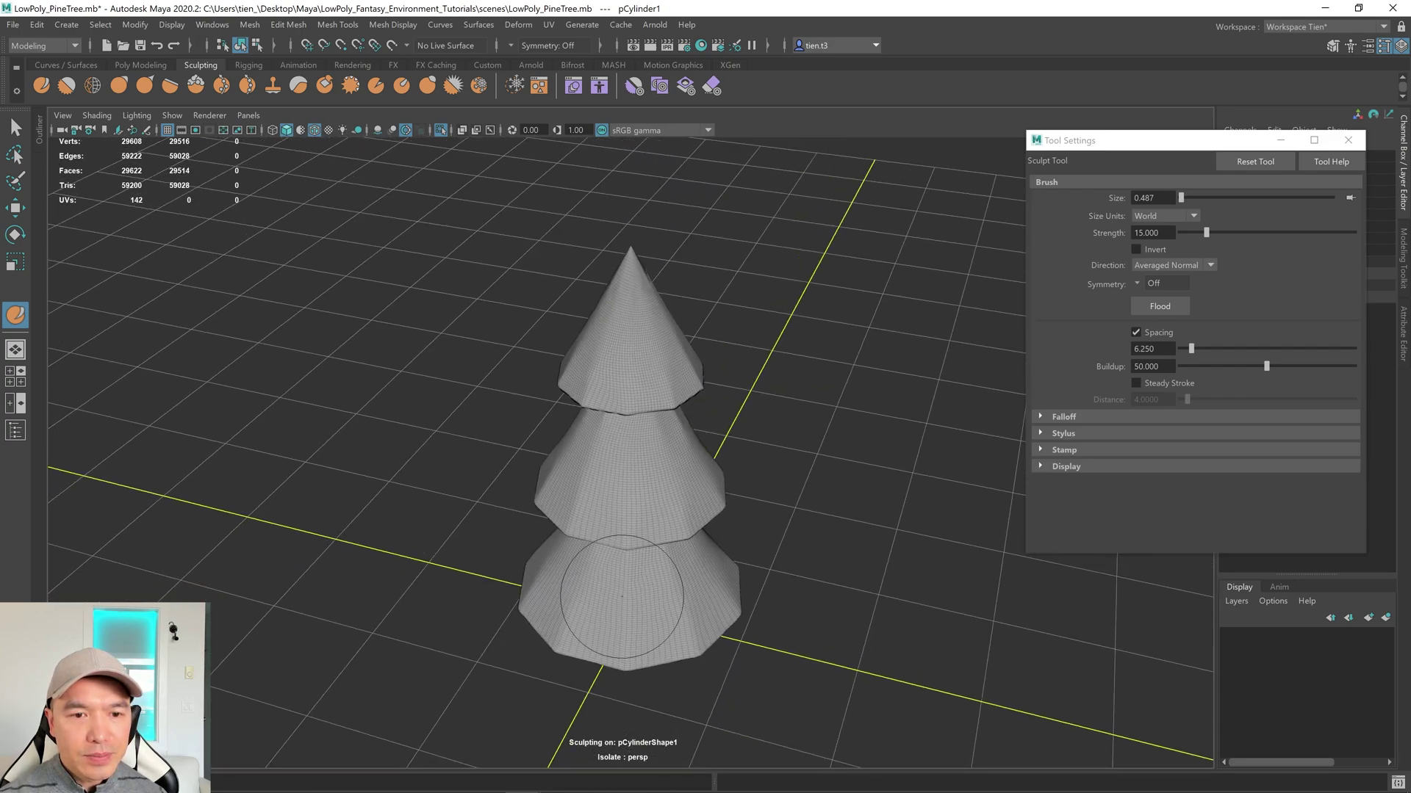
alt+drag(729, 558, 625, 529)
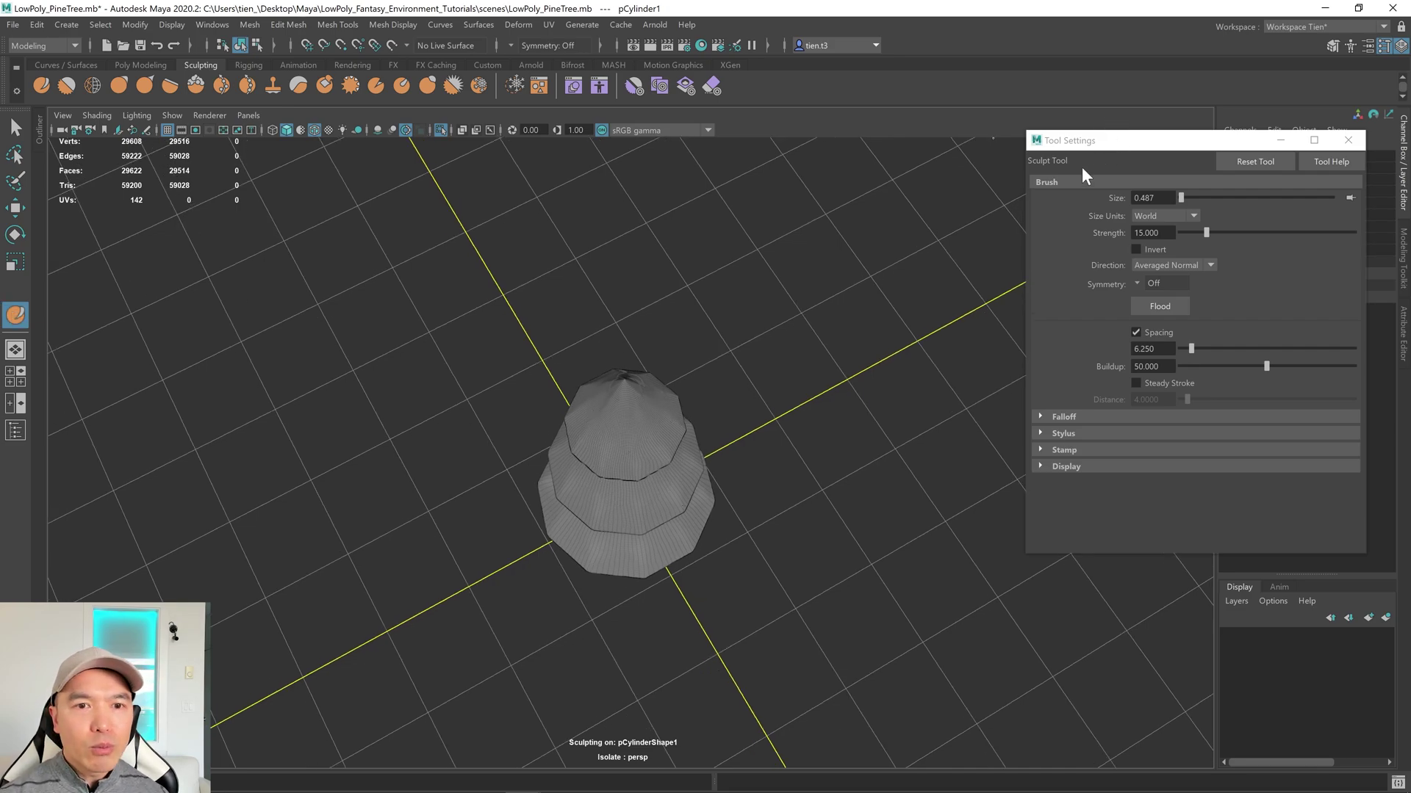
alt+drag(639, 559, 644, 425)
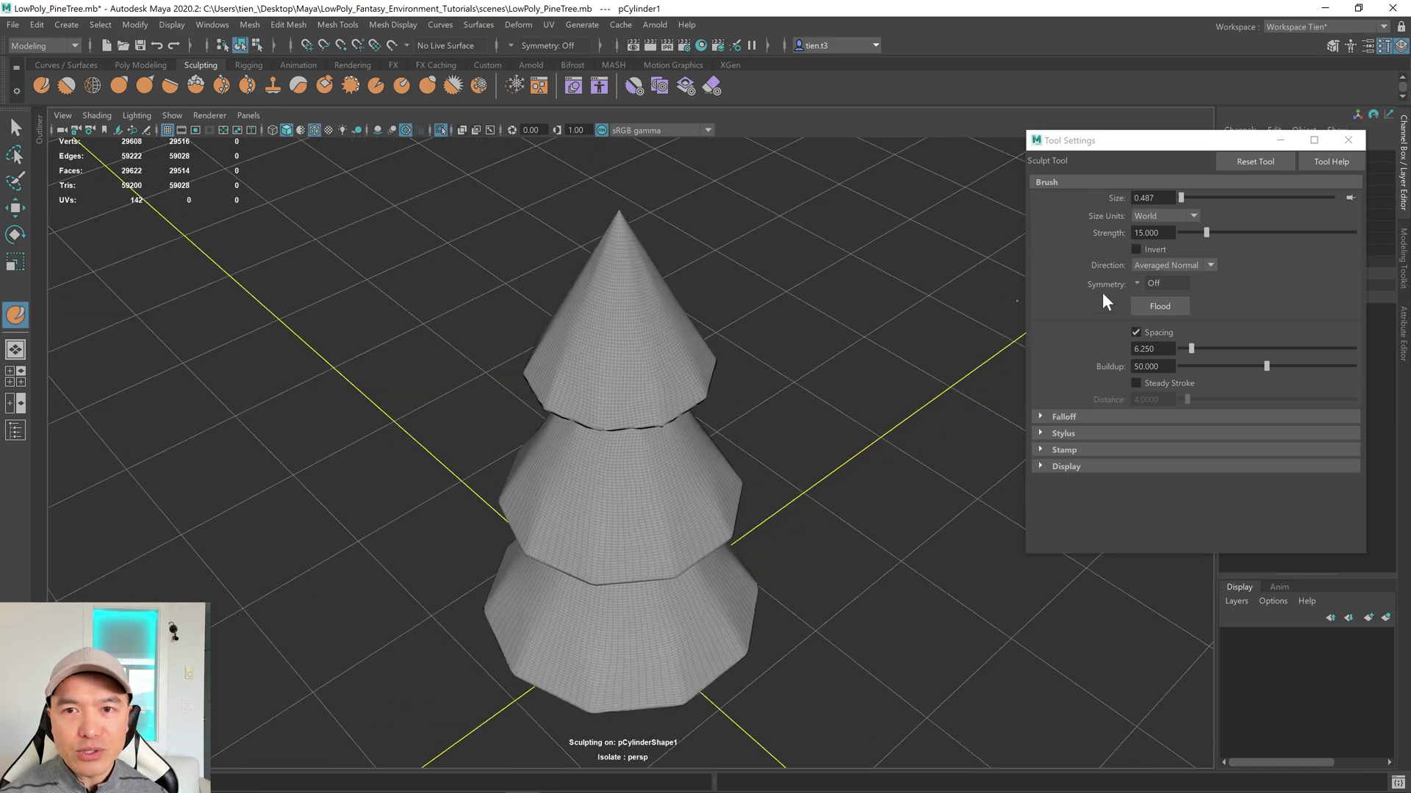
Step: Reduce the Sculpt Tool's strength to about 0.135 and its brush size to about 0.169
drag(1205, 230, 1182, 233)
scroll(631, 479, up, 2)
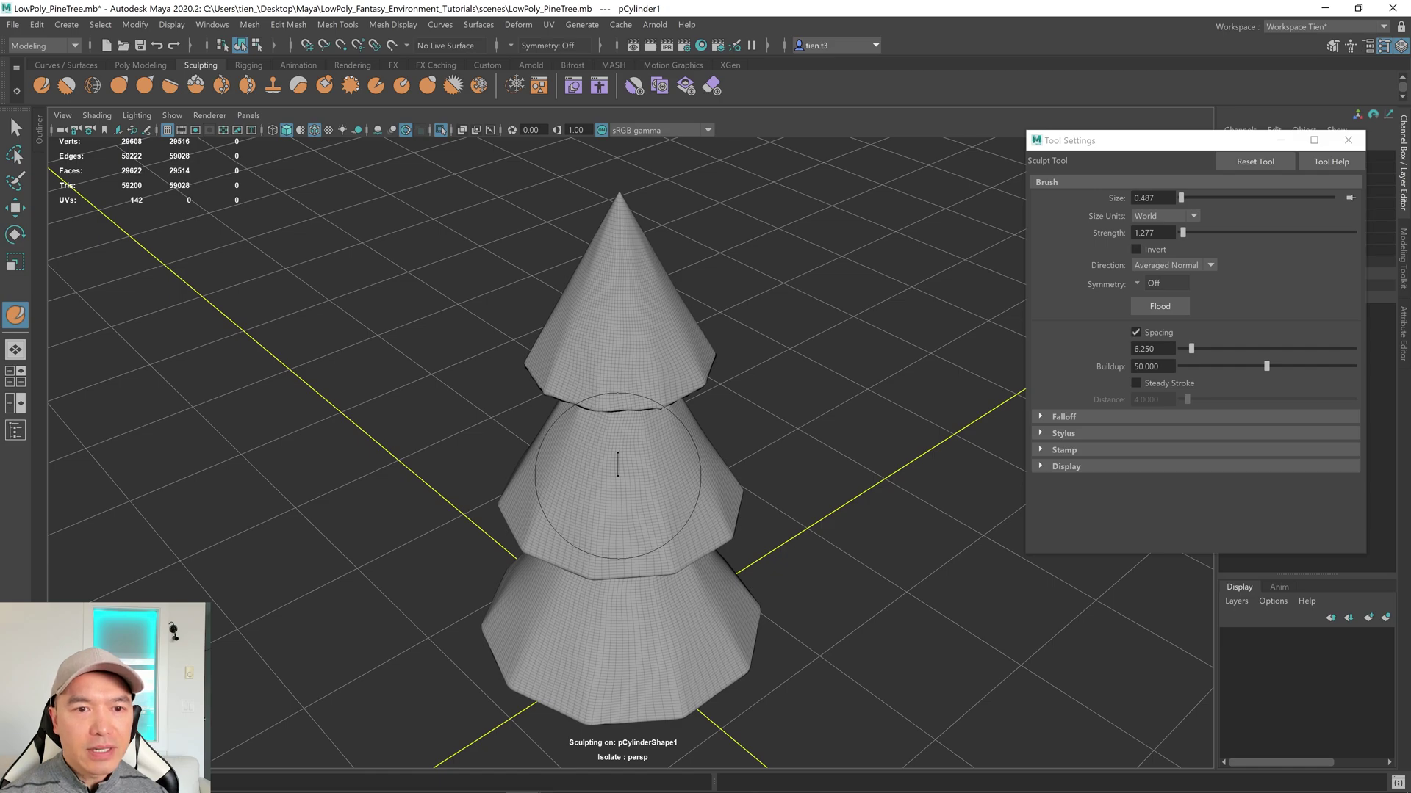
key(m)
mouse_move(618, 476)
mouse_down()
mouse_move(616, 622)
mouse_move(610, 559)
mouse_up()
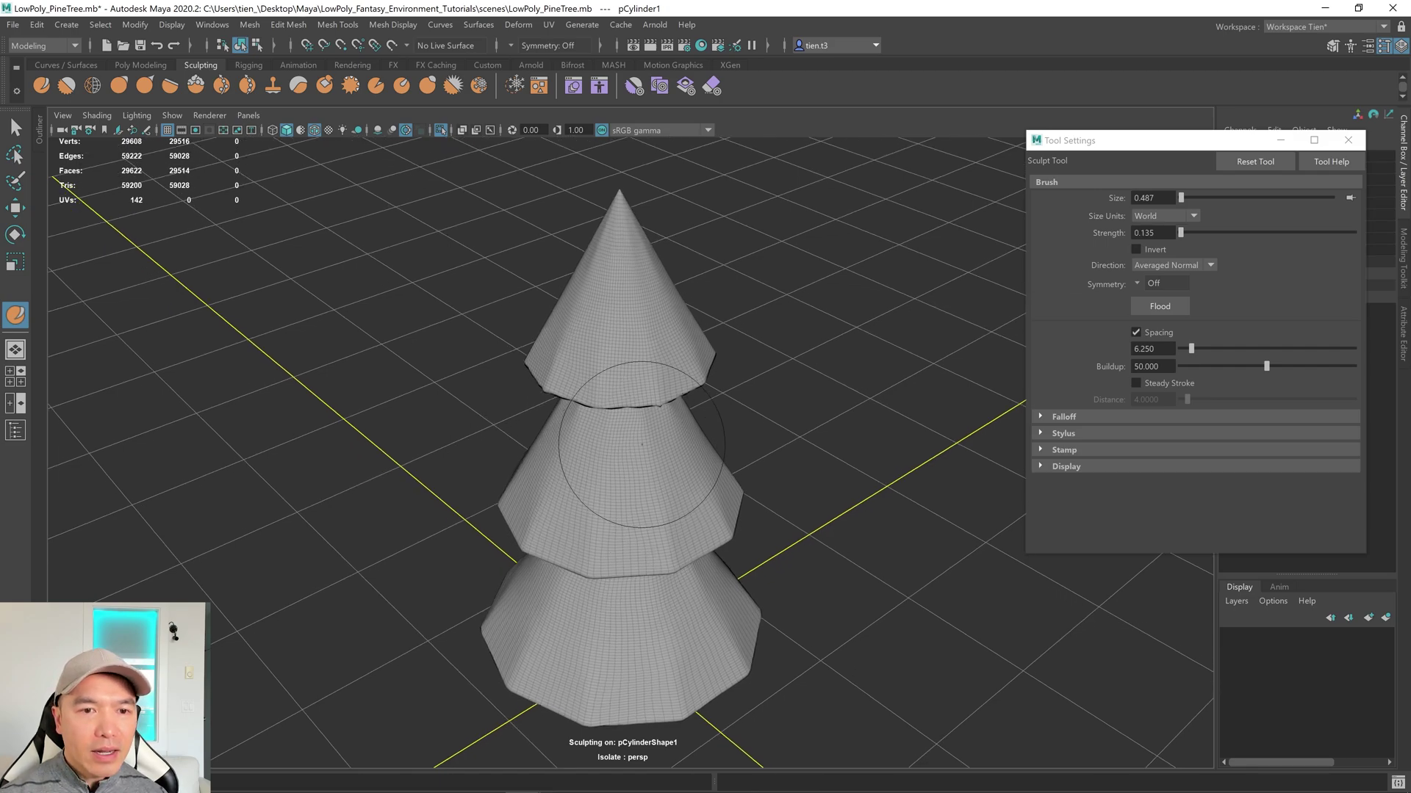
key(b)
drag(641, 445, 588, 444)
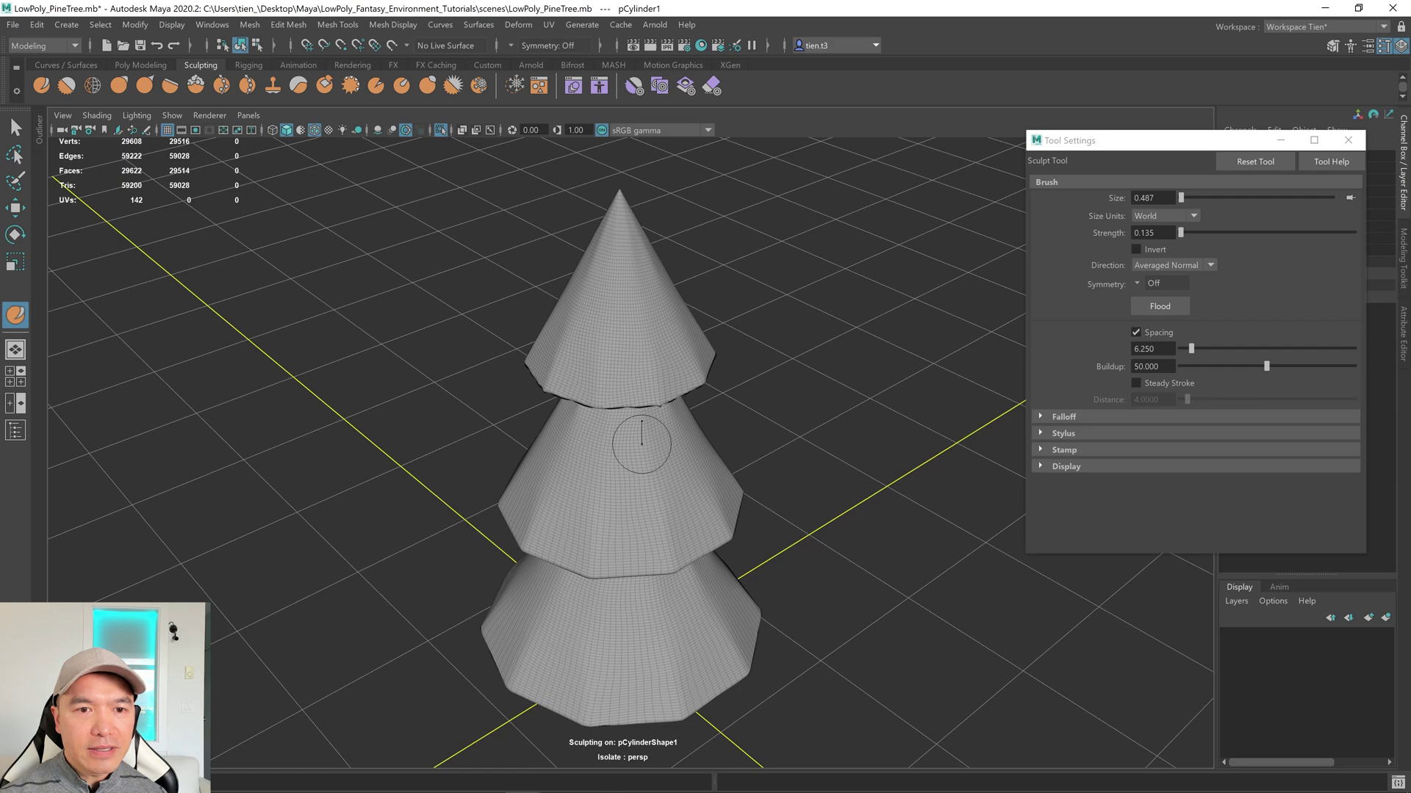
Step: Try a sculpt stroke down the top foliage tier, reduce the brush size to about 0.112, and undo the stroke
scroll(617, 324, up, 3)
alt+middle_drag(617, 324, 634, 411)
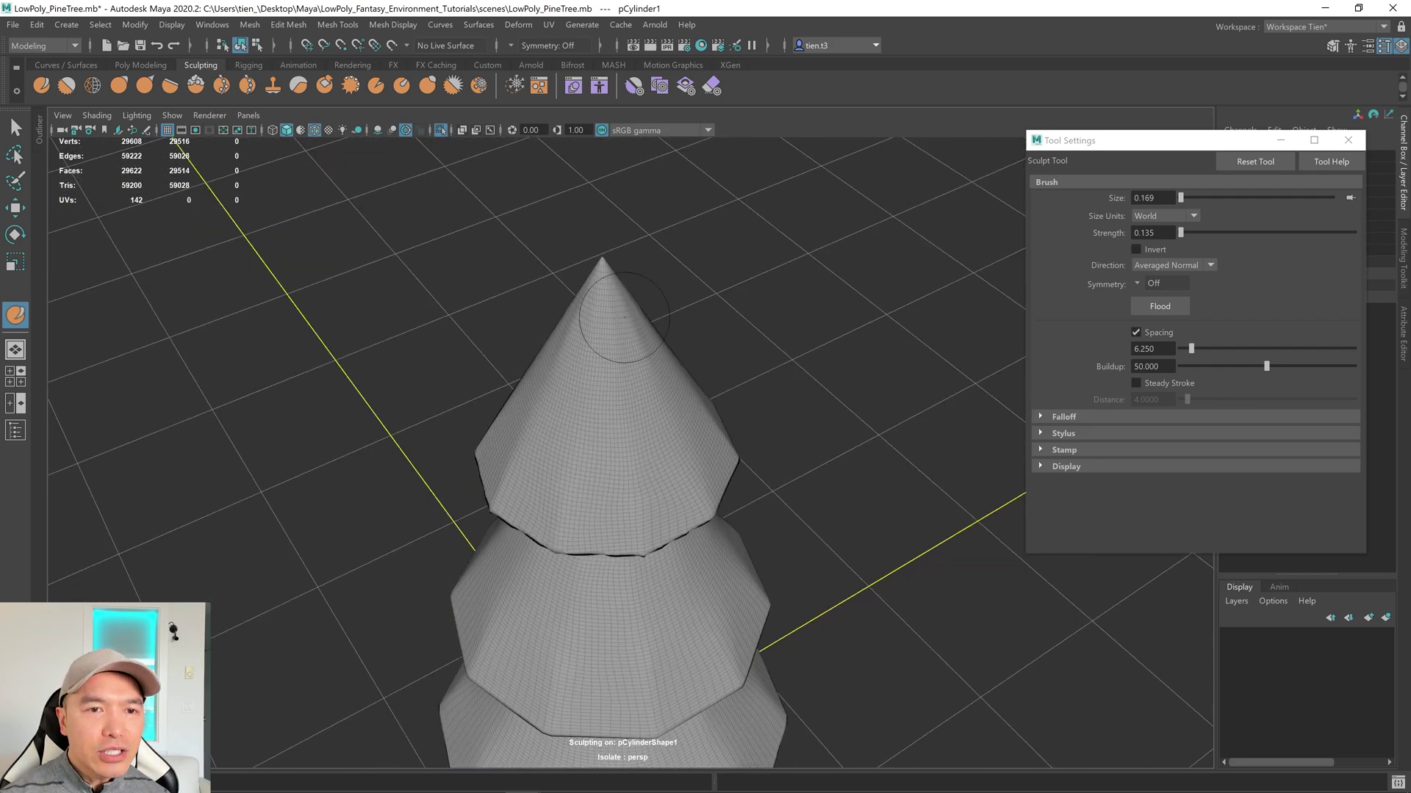
alt+drag(569, 427, 553, 420)
mouse_move(557, 331)
alt+mouse_down()
mouse_move(557, 353)
mouse_move(598, 292)
mouse_move(581, 365)
mouse_move(532, 423)
alt+mouse_up()
key(b)
mouse_move(605, 323)
alt+mouse_down()
mouse_move(566, 316)
mouse_move(576, 324)
alt+mouse_up()
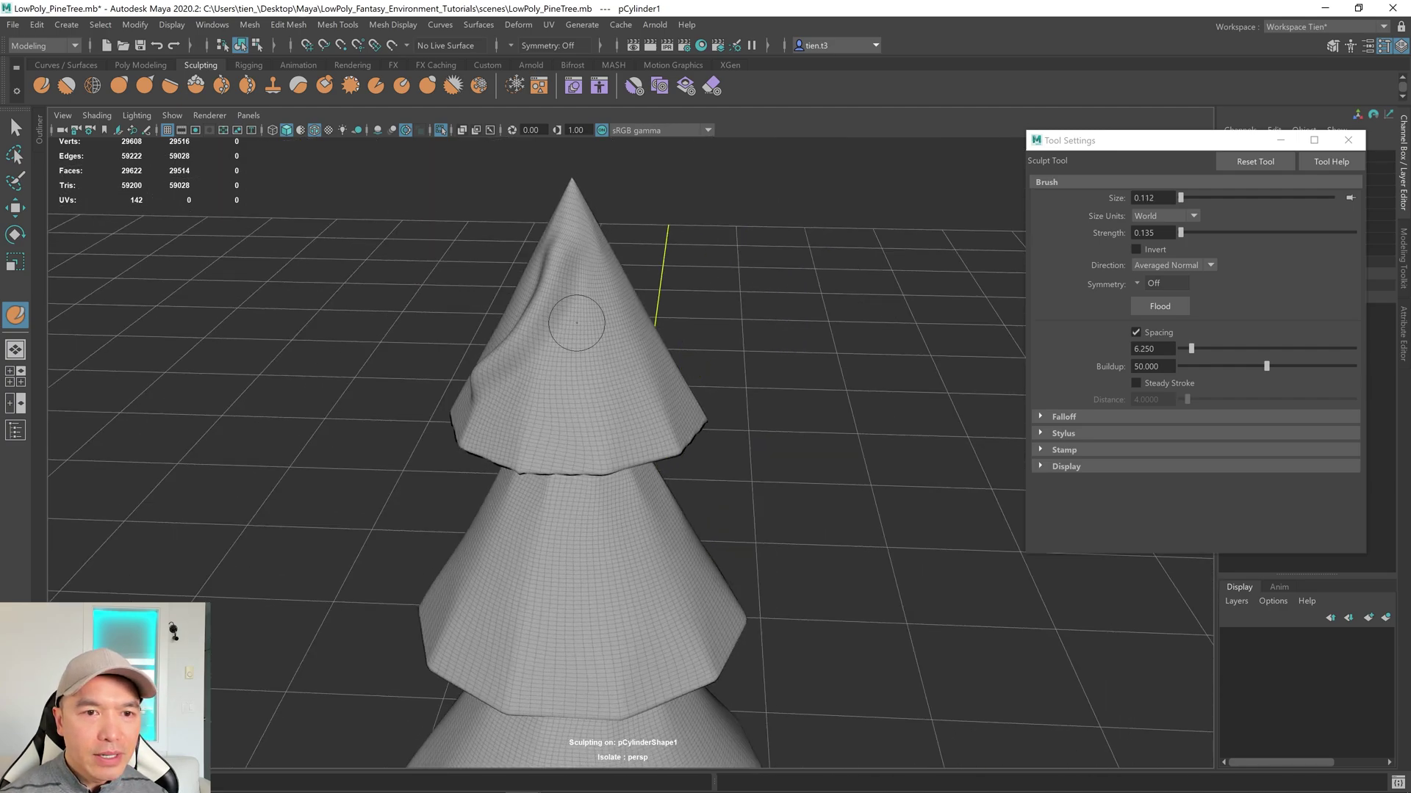
key(ctrl+z)
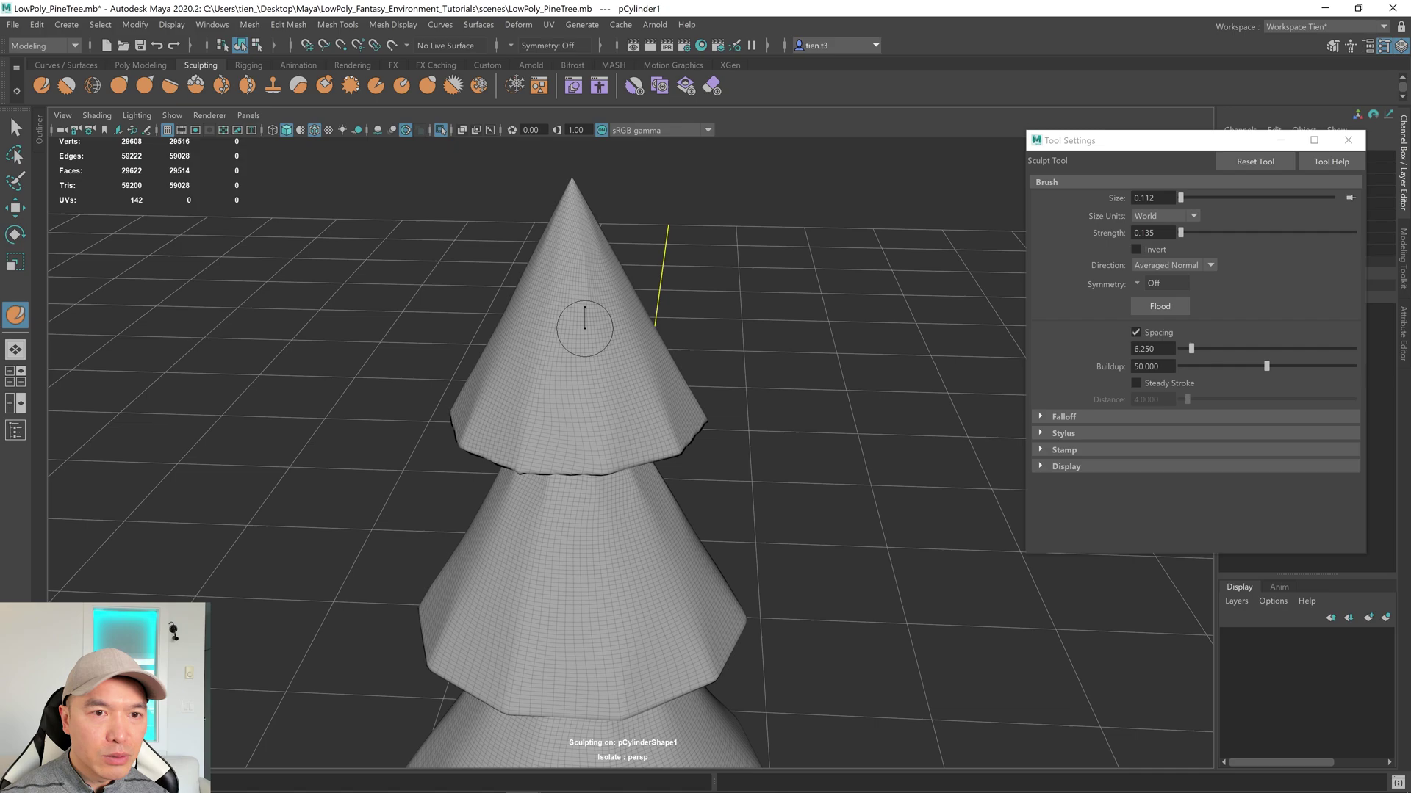
Step: Lower the sculpt strength to about 0.026 and begin raising soft folds along the top foliage tier
key(m)
mouse_move(585, 329)
mouse_down()
mouse_move(578, 350)
mouse_move(470, 401)
mouse_up()
scroll(576, 339, up, 1)
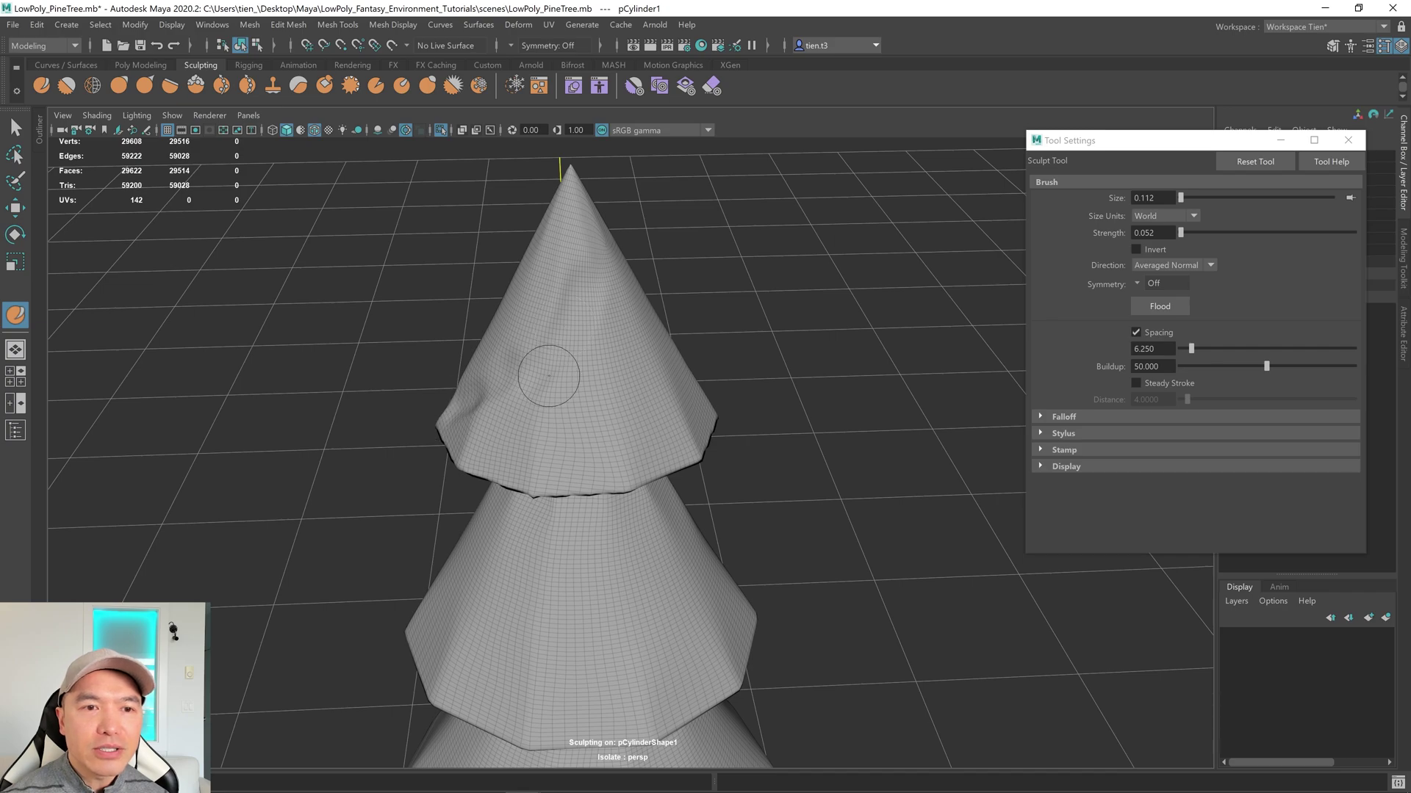
alt+drag(542, 372, 573, 363)
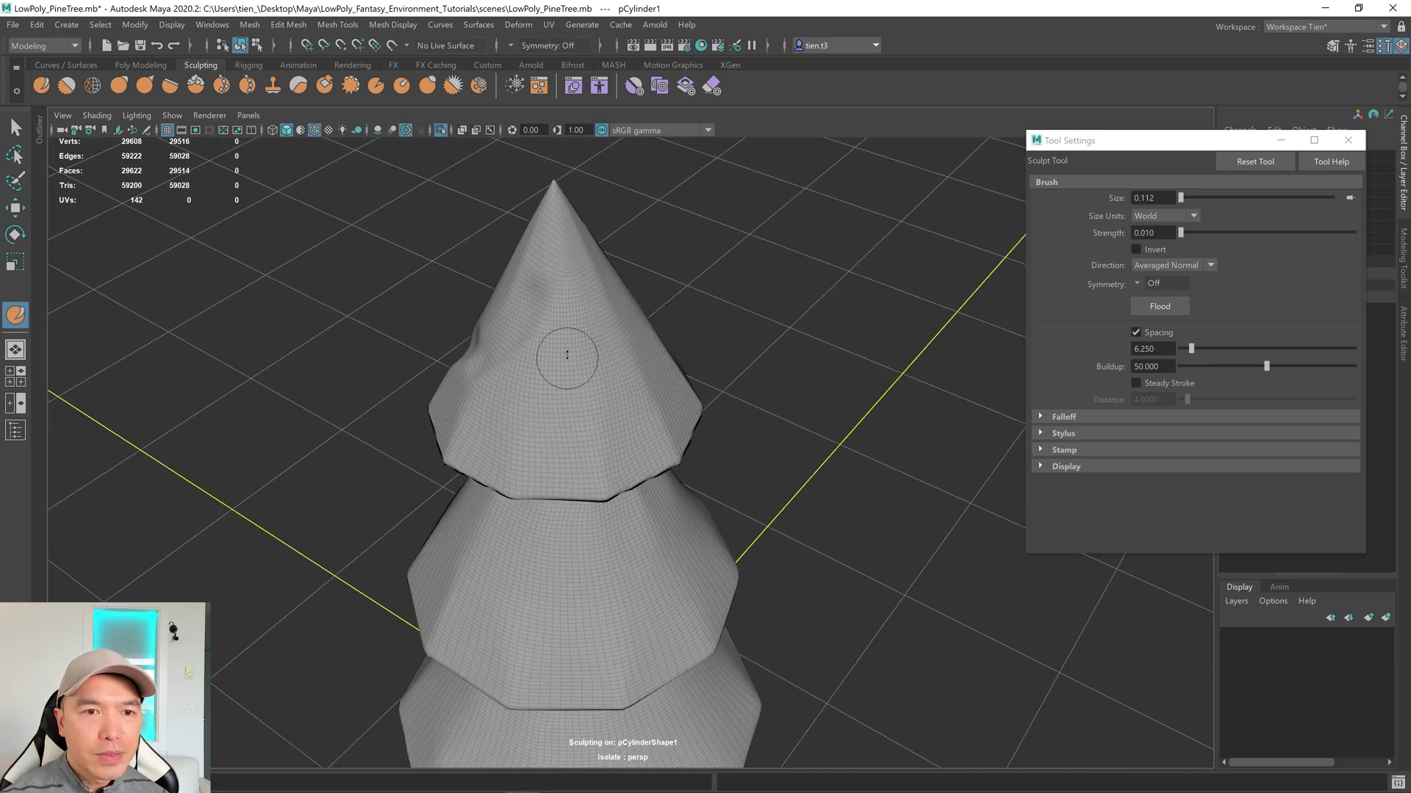
mouse_move(567, 355)
mouse_down()
mouse_move(578, 317)
mouse_move(620, 340)
mouse_up()
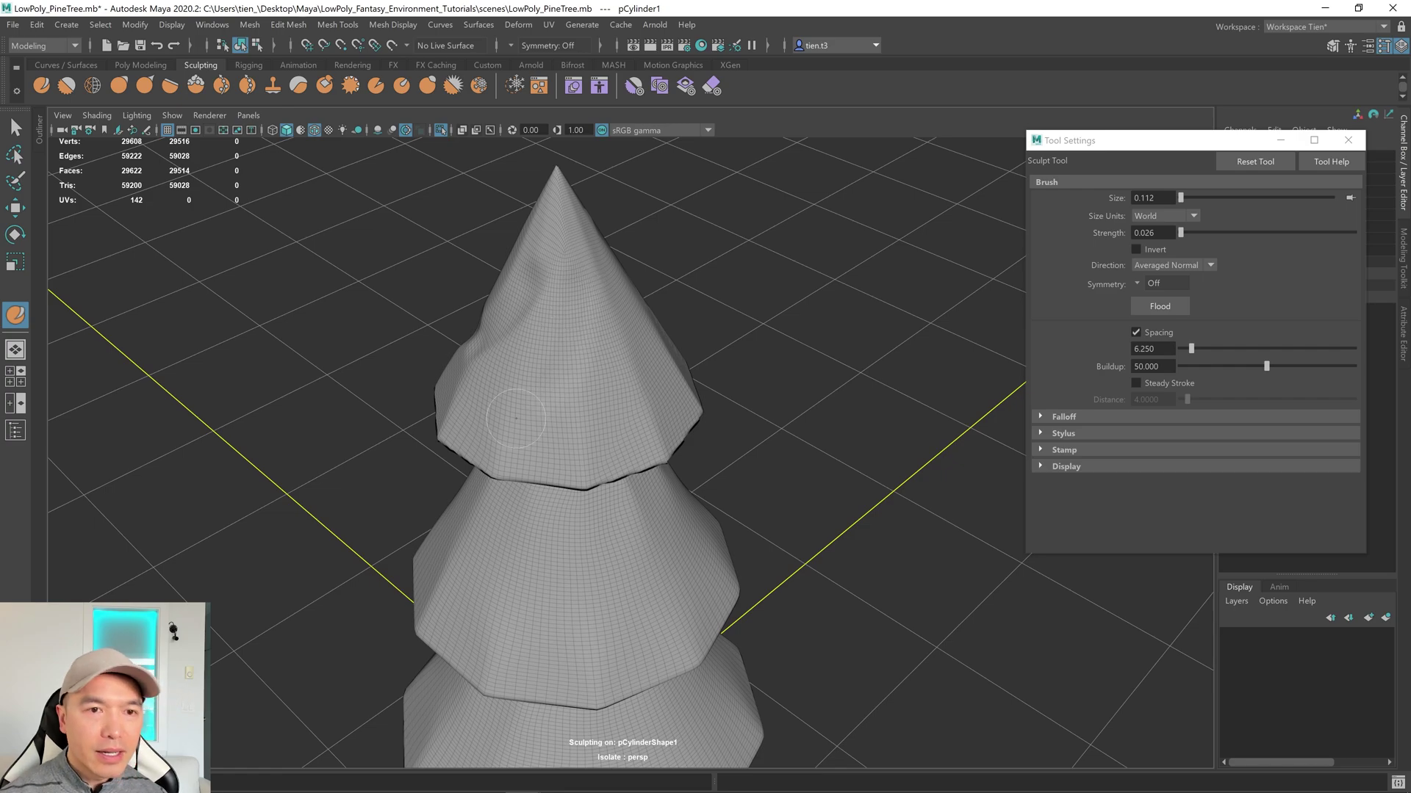
alt+drag(619, 367, 574, 365)
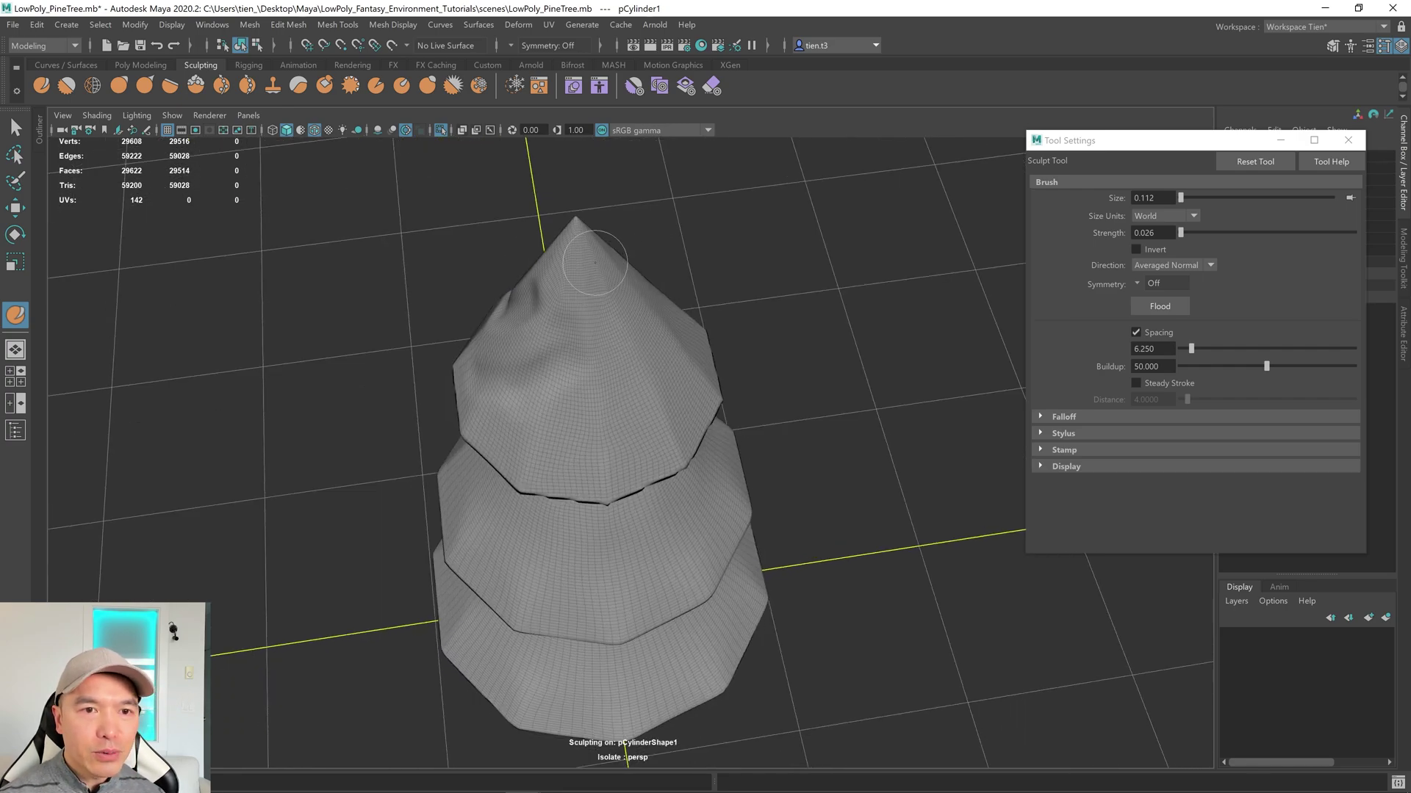
Step: Sculpt wavy vertical folds all around the top foliage tier with the 0.112 brush
alt+drag(610, 294, 523, 305)
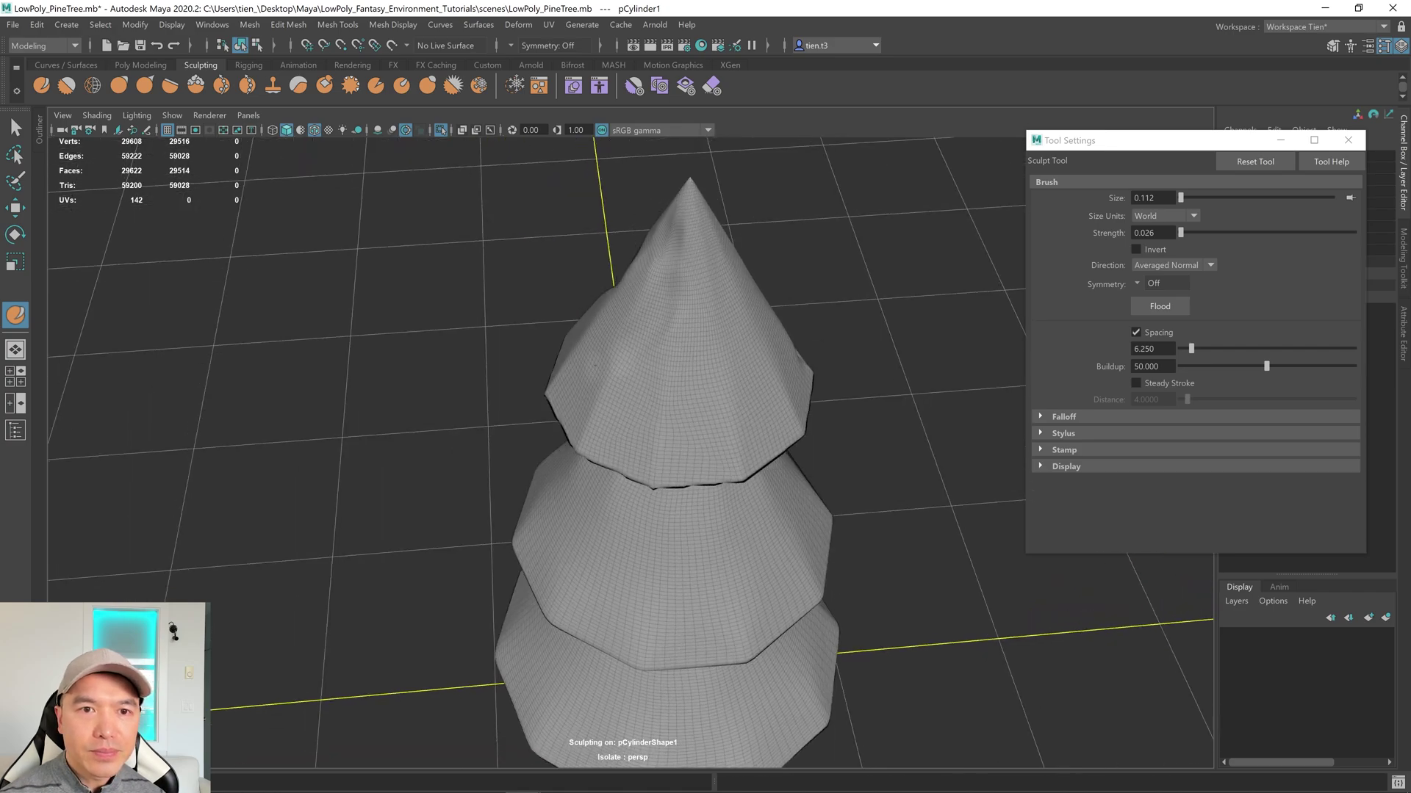
mouse_move(595, 366)
alt+mouse_down()
mouse_move(654, 329)
mouse_move(626, 326)
mouse_move(632, 367)
alt+mouse_up()
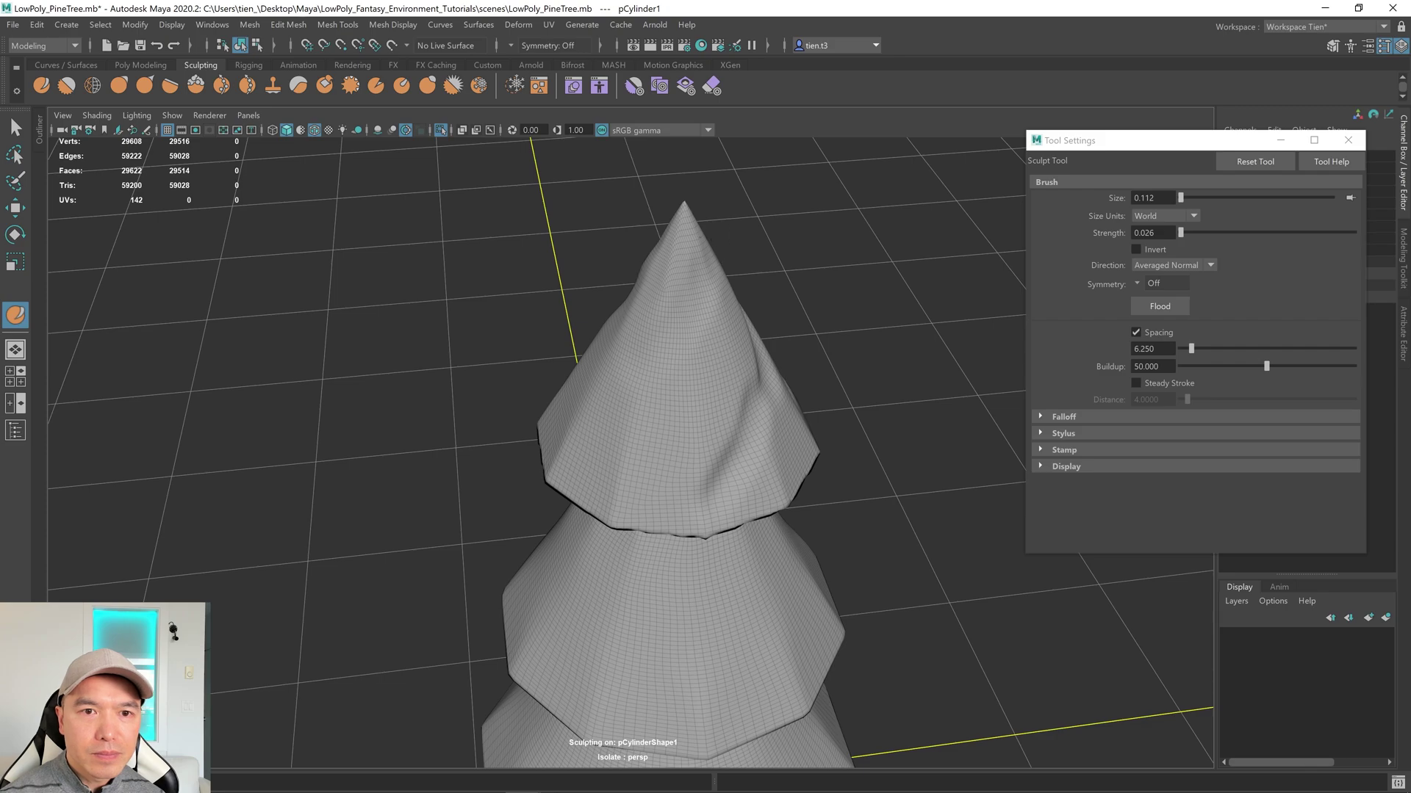
alt+drag(690, 324, 653, 360)
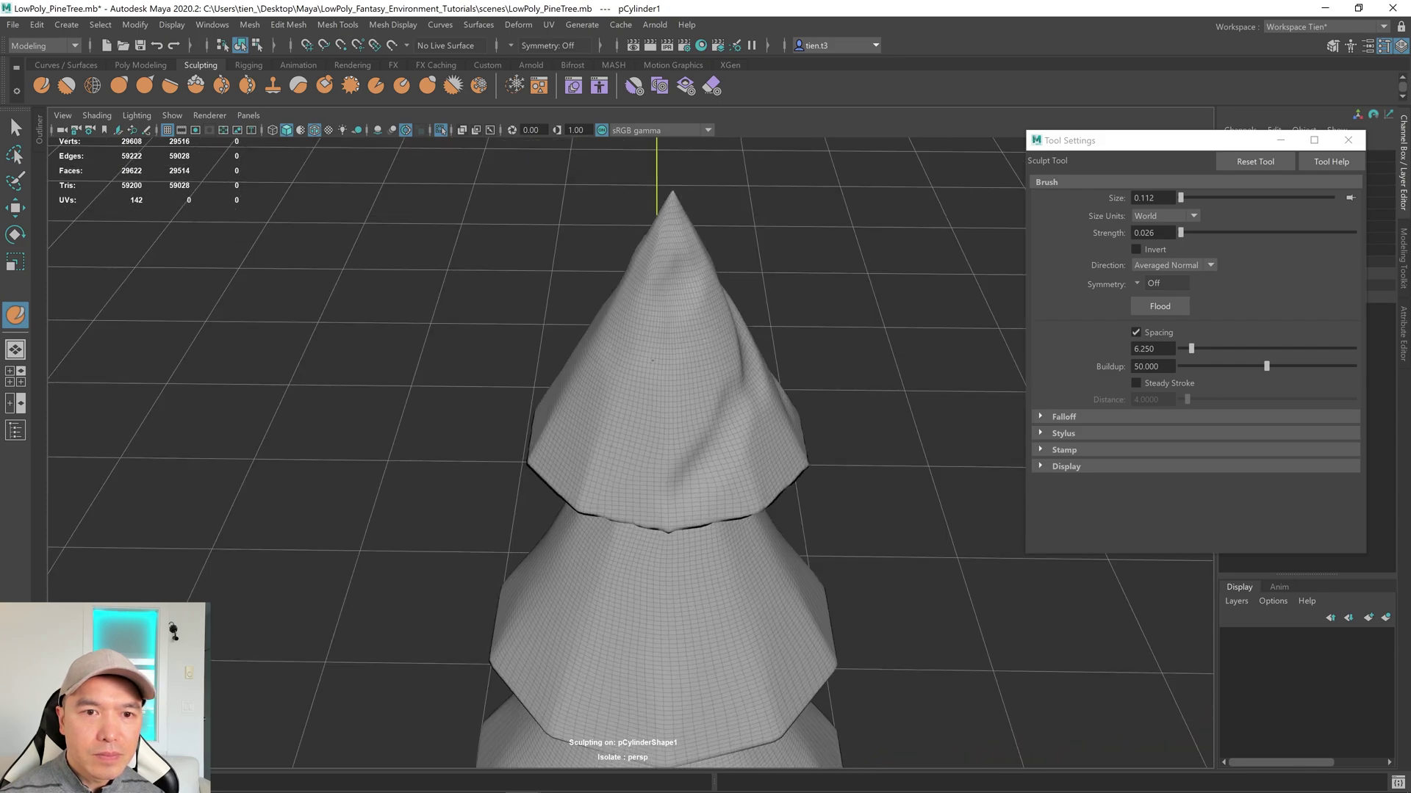
alt+drag(699, 419, 658, 369)
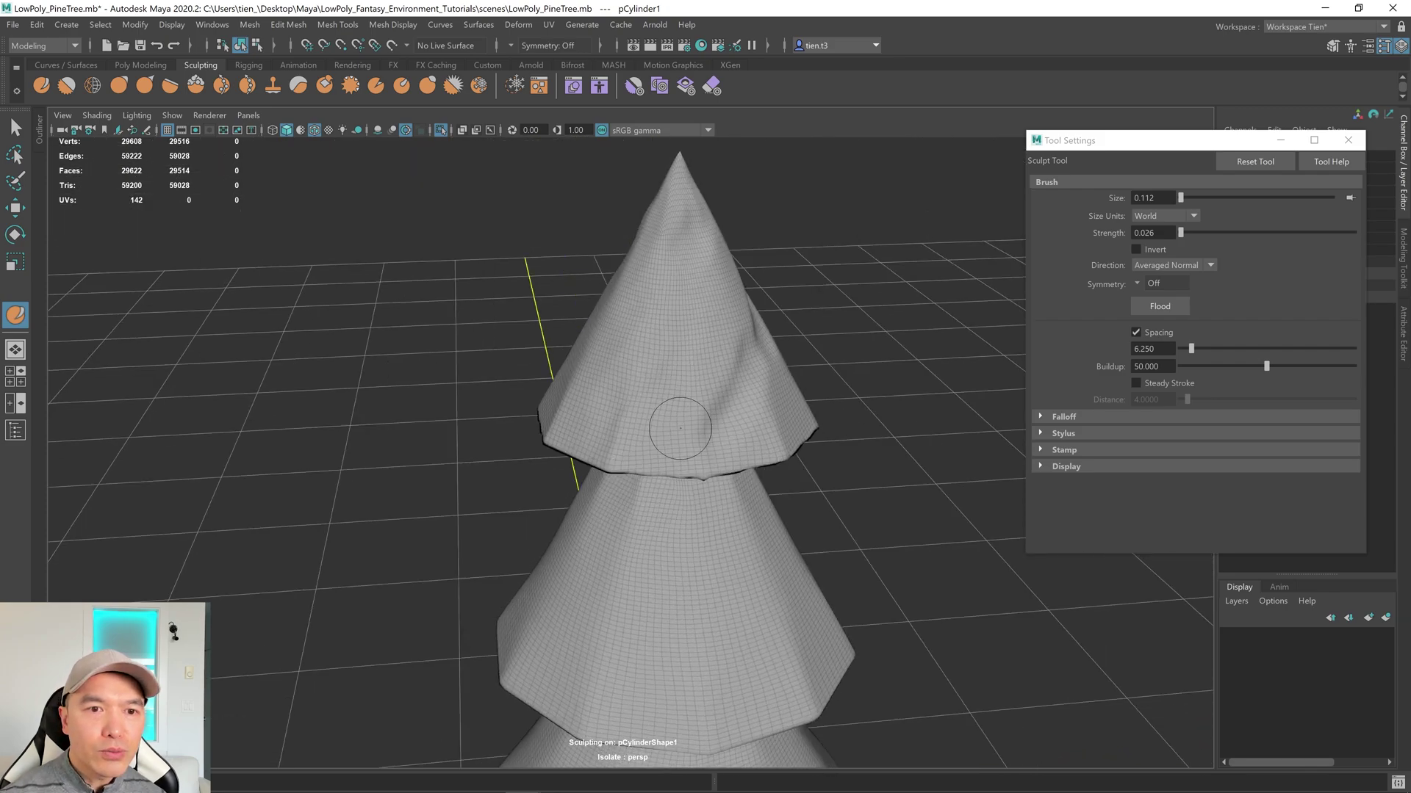
mouse_move(679, 428)
alt+mouse_down()
mouse_move(681, 417)
mouse_move(632, 419)
mouse_move(699, 409)
mouse_move(698, 371)
alt+mouse_up()
alt+drag(639, 432, 706, 443)
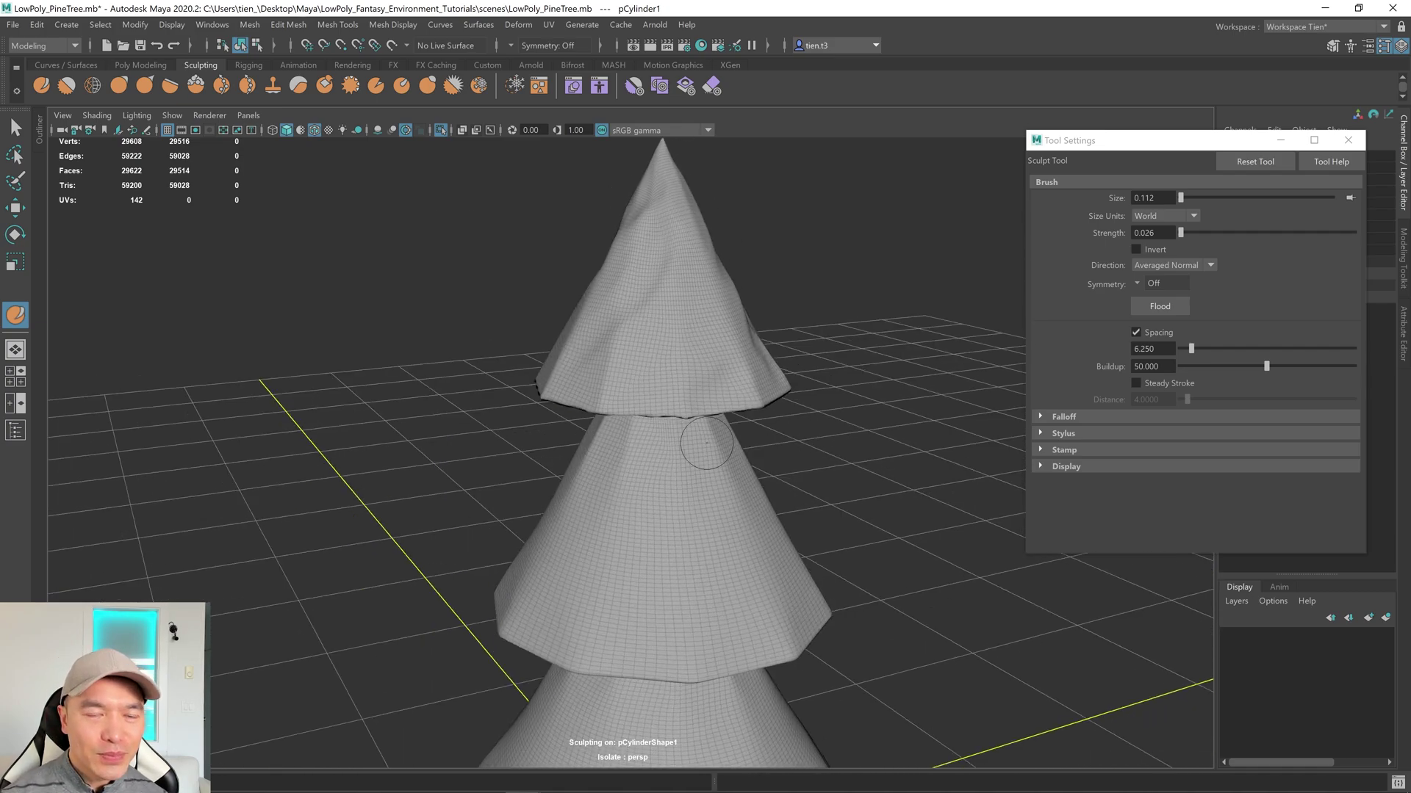
mouse_move(704, 322)
alt+mouse_down()
mouse_move(725, 435)
mouse_move(689, 343)
alt+mouse_up()
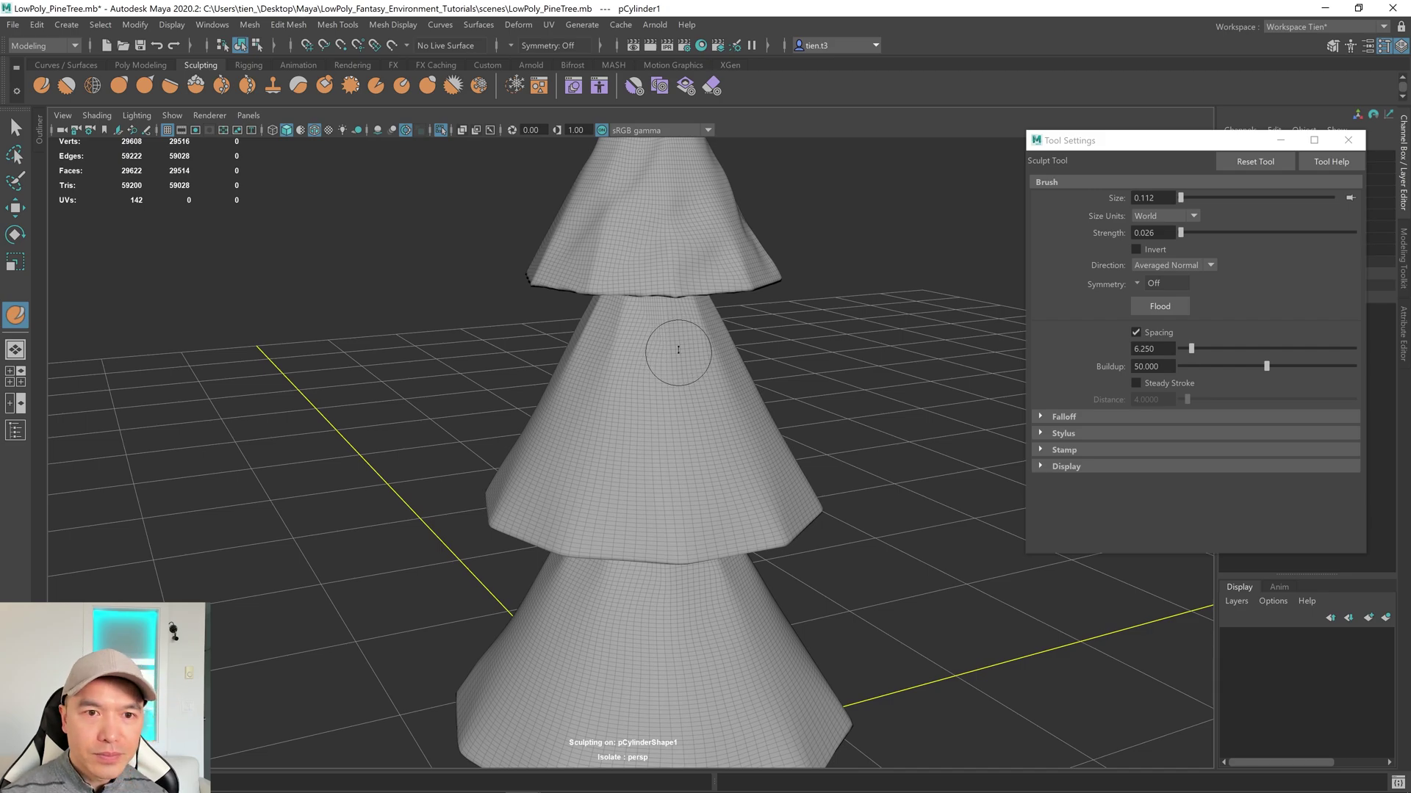
Step: Enlarge the brush to about 0.138 and sculpt soft folds around the middle foliage tier
alt+drag(651, 406, 678, 395)
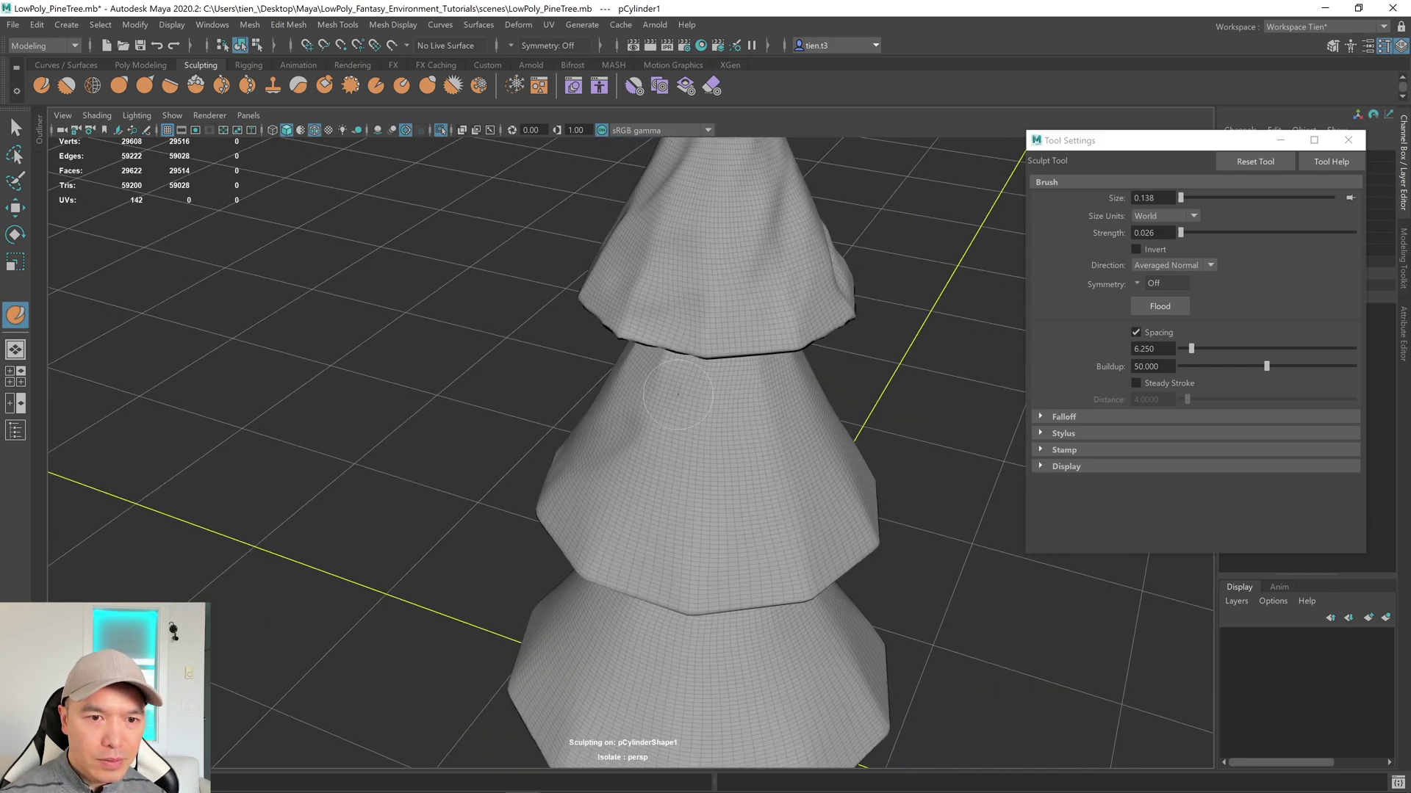
alt+drag(741, 545, 770, 492)
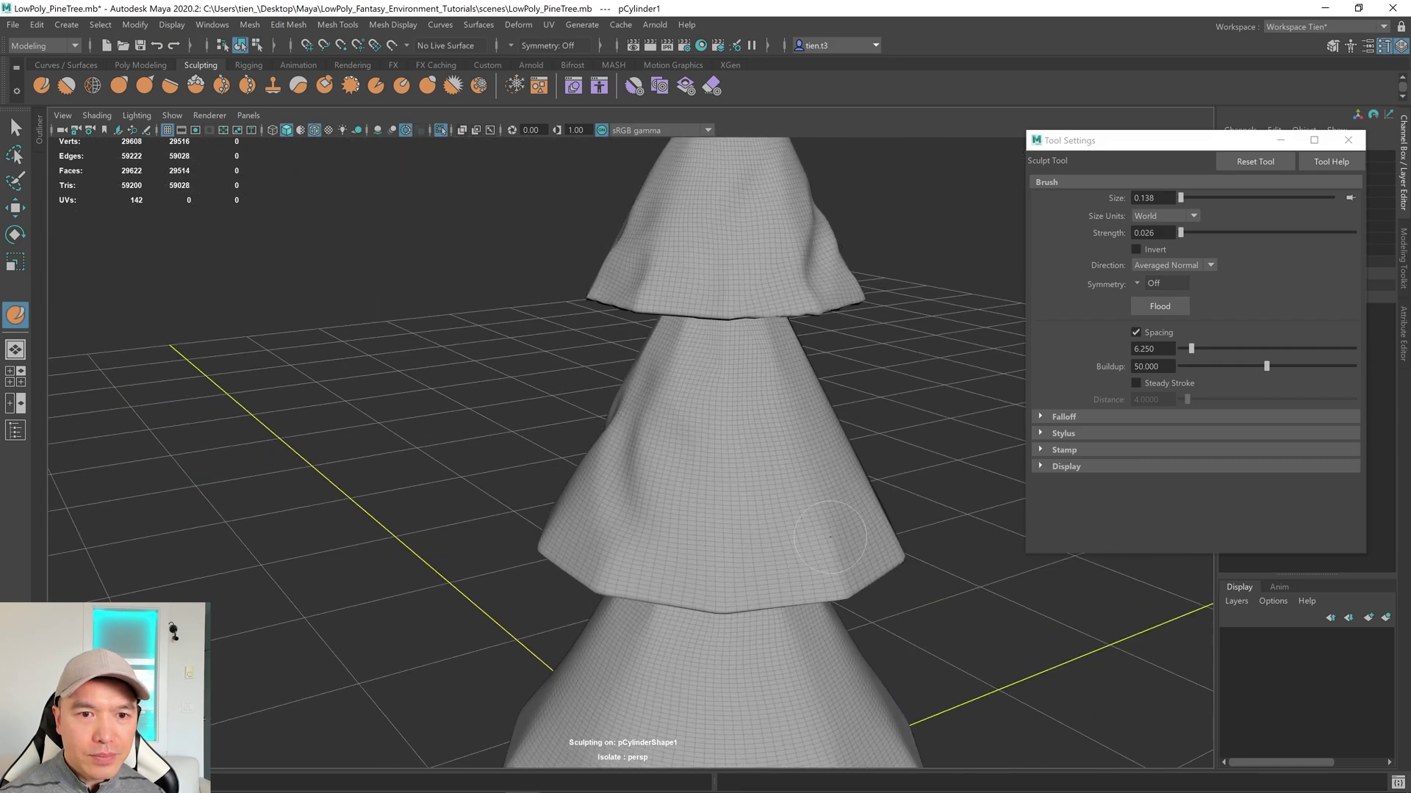
alt+drag(830, 536, 676, 431)
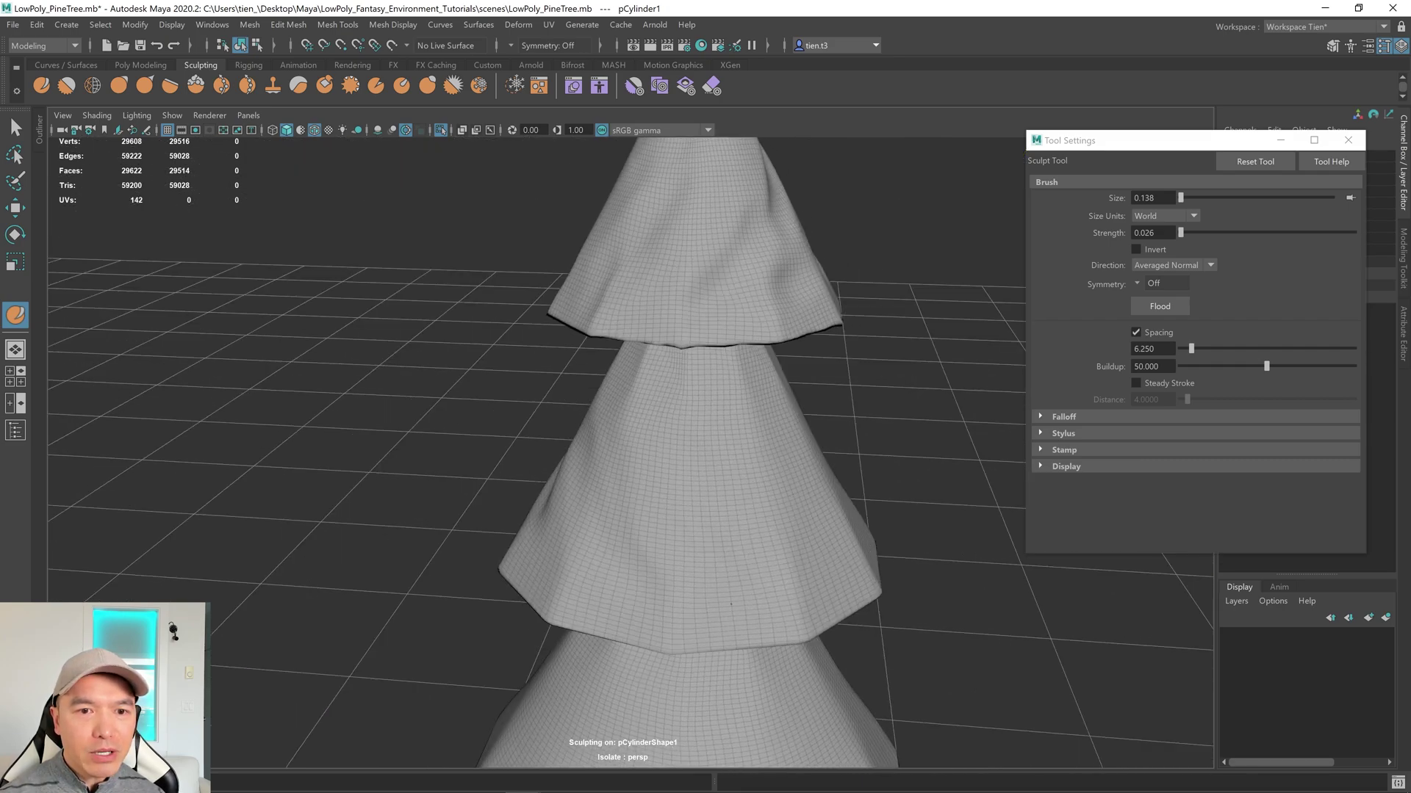
alt+drag(752, 592, 585, 398)
alt+drag(600, 536, 538, 538)
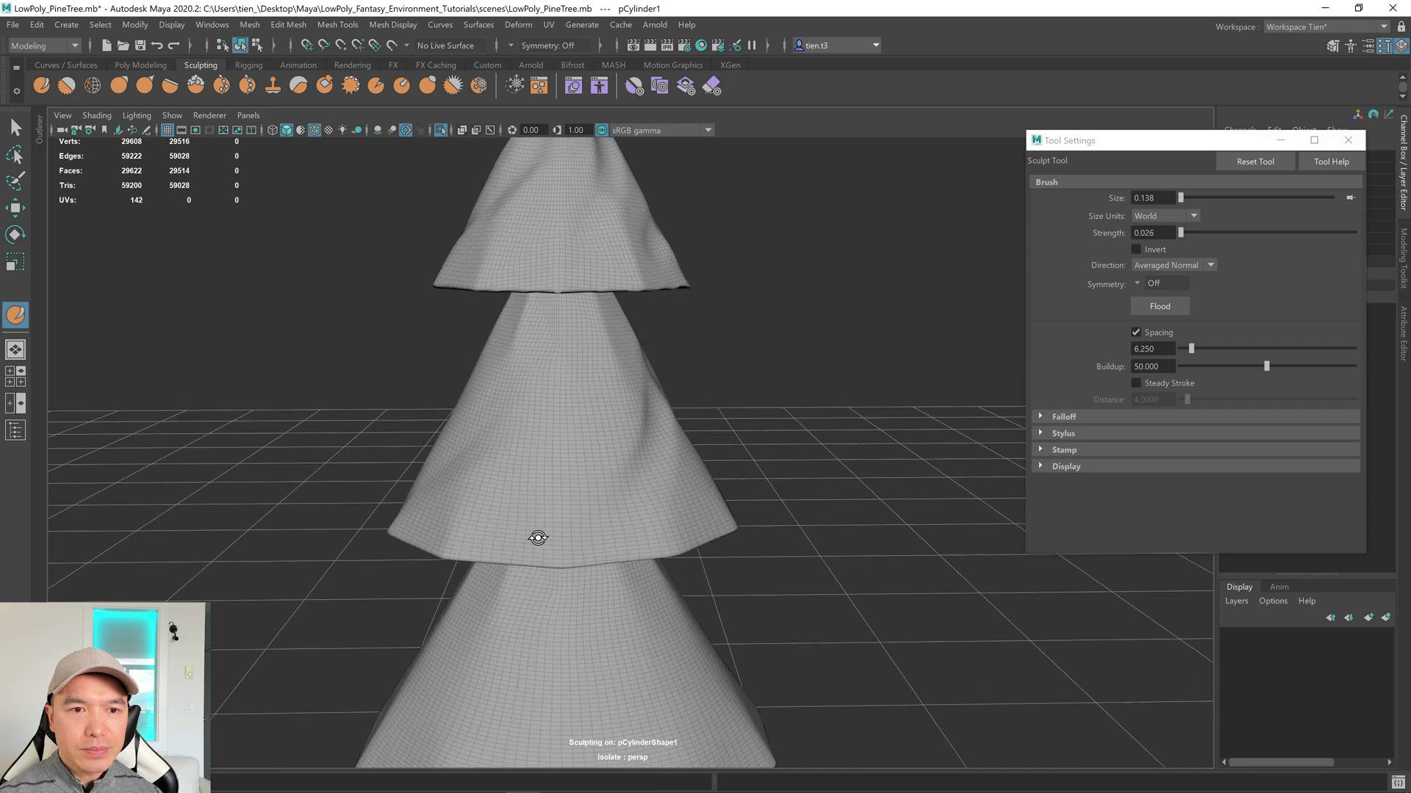
Step: Sculpt soft folds around the bottom foliage tier and towards its lower edge with the 0.138 brush
scroll(601, 542, down, 3)
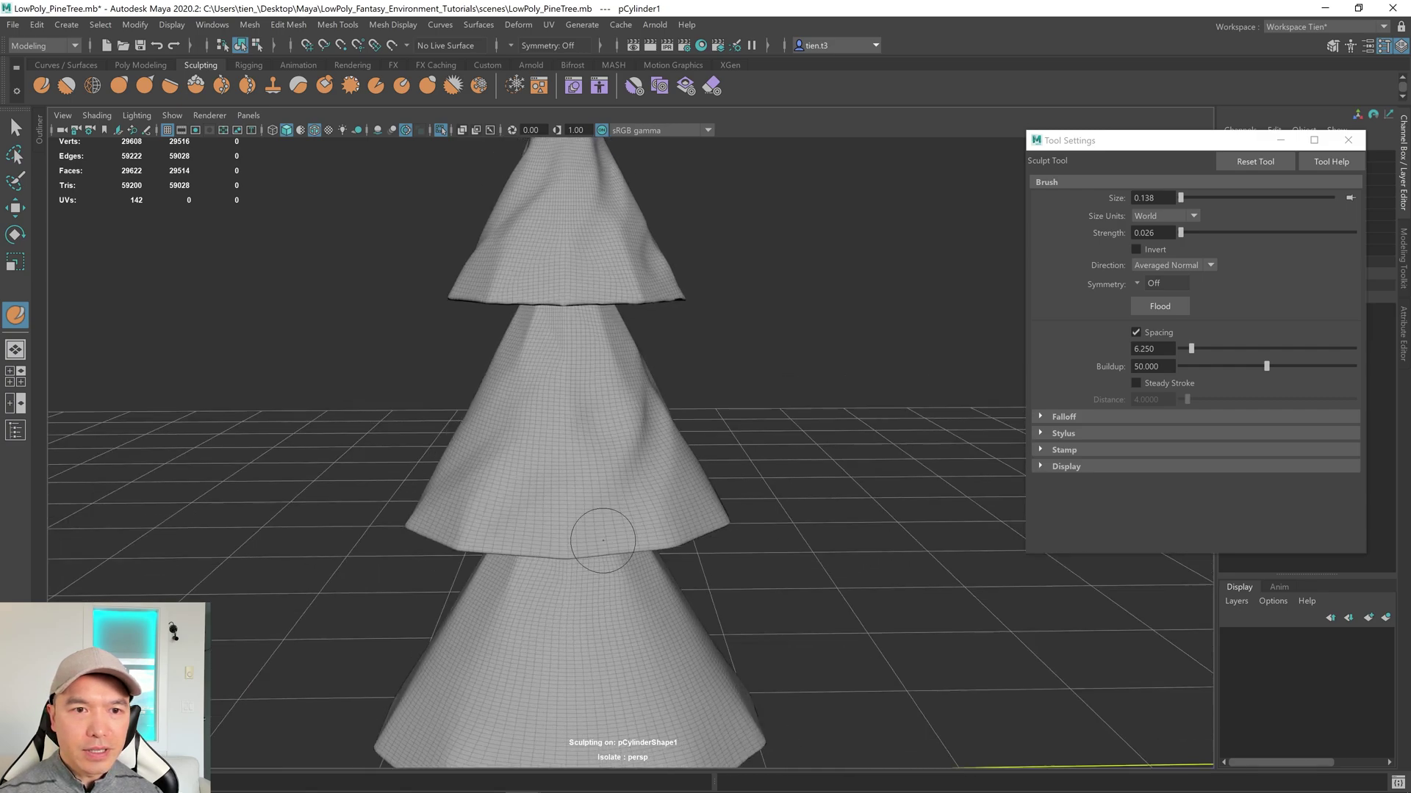
alt+middle_drag(619, 566, 641, 472)
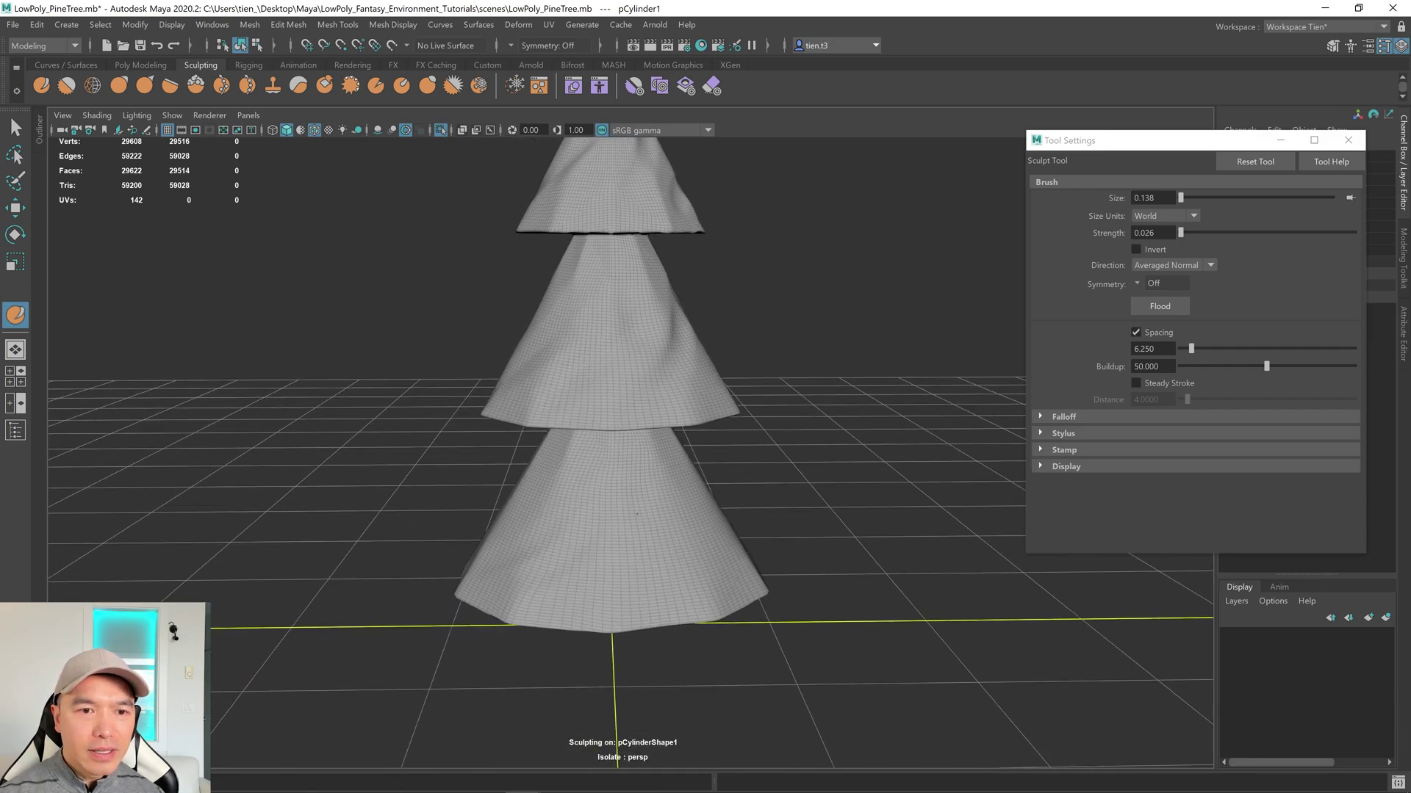
alt+drag(598, 592, 656, 540)
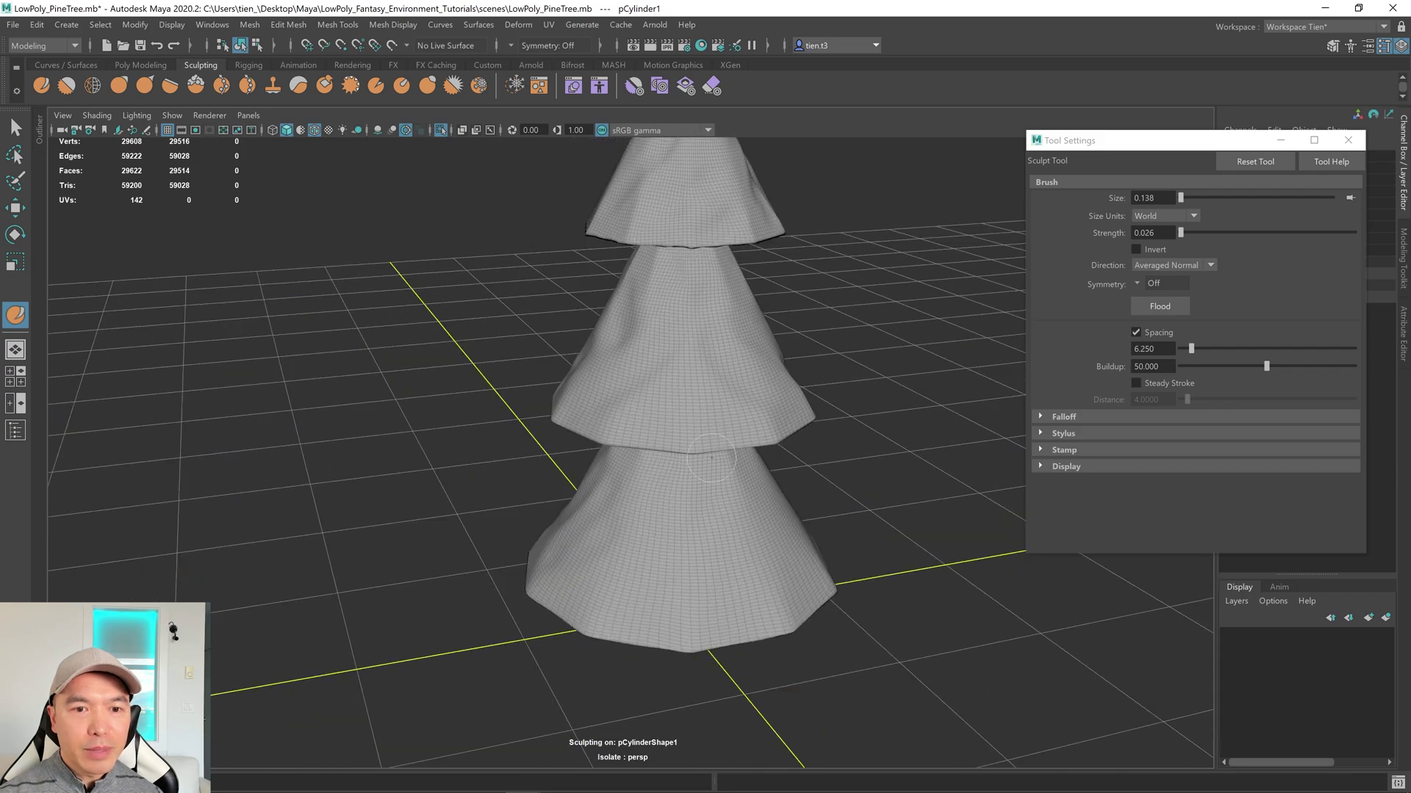
alt+drag(632, 592, 603, 600)
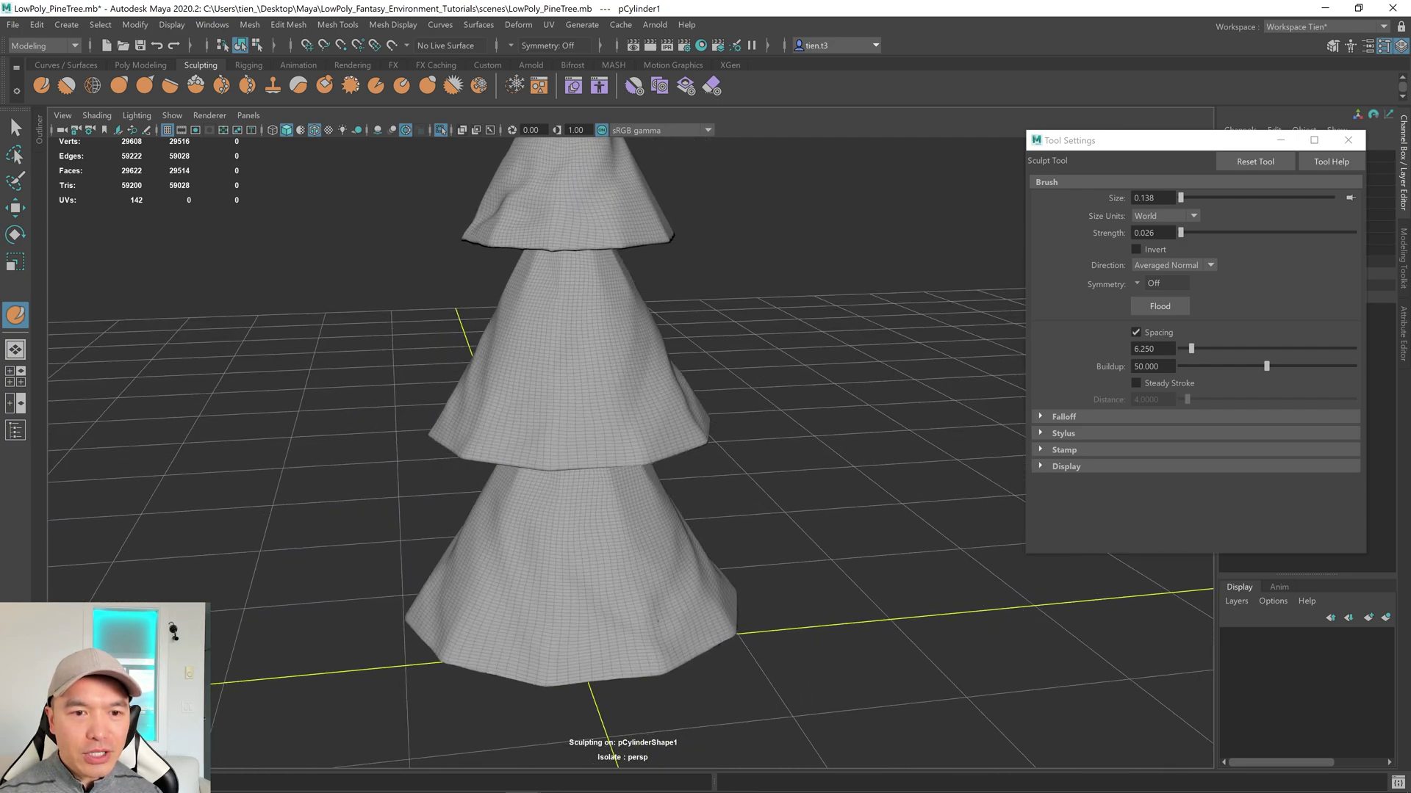
mouse_move(449, 669)
alt+mouse_down()
mouse_move(592, 632)
mouse_move(712, 627)
mouse_move(696, 628)
mouse_move(672, 514)
mouse_move(607, 465)
alt+mouse_up()
Step: Reduce the brush size to about 0.085 and sculpt along the lower rim of the top foliage tier
scroll(671, 472, up, 8)
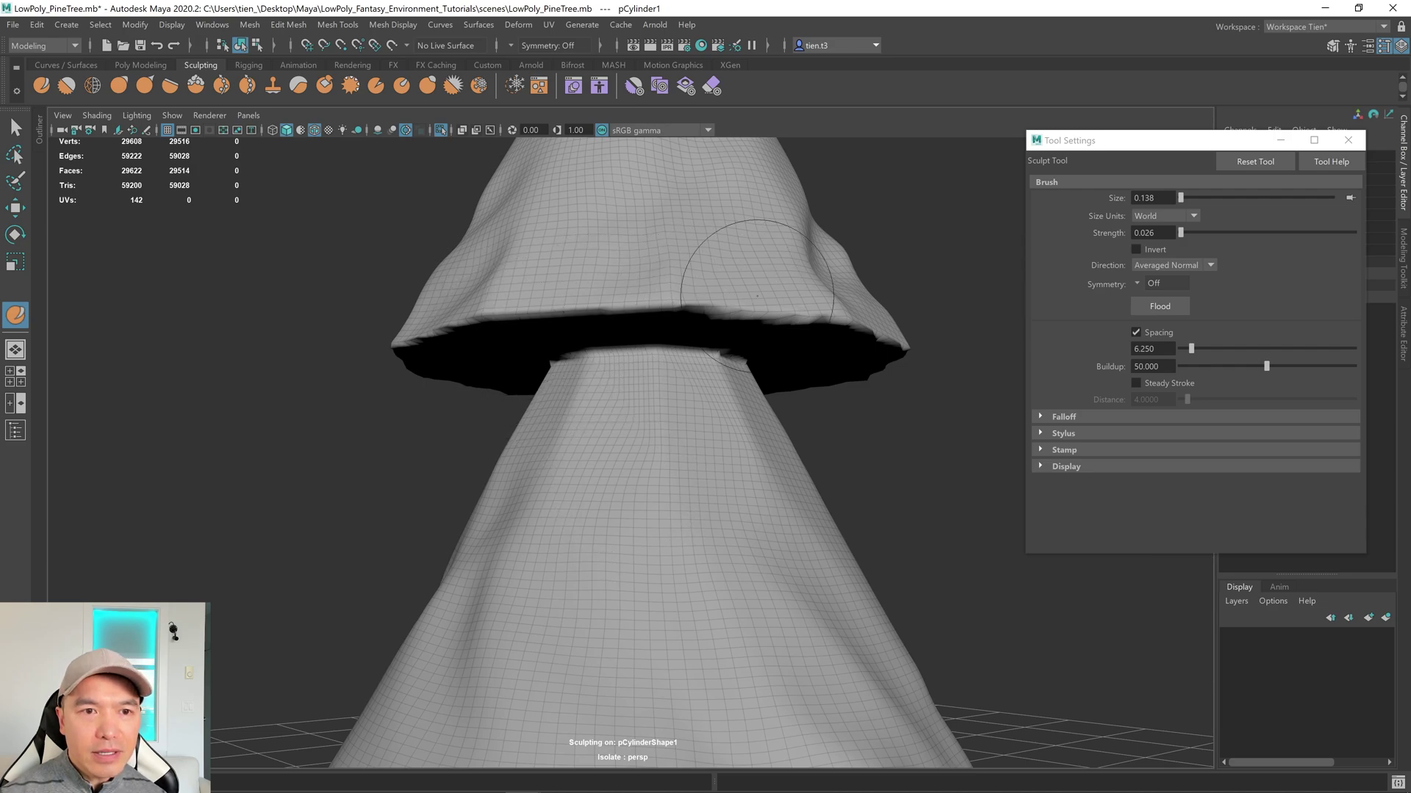
scroll(691, 304, down, 1)
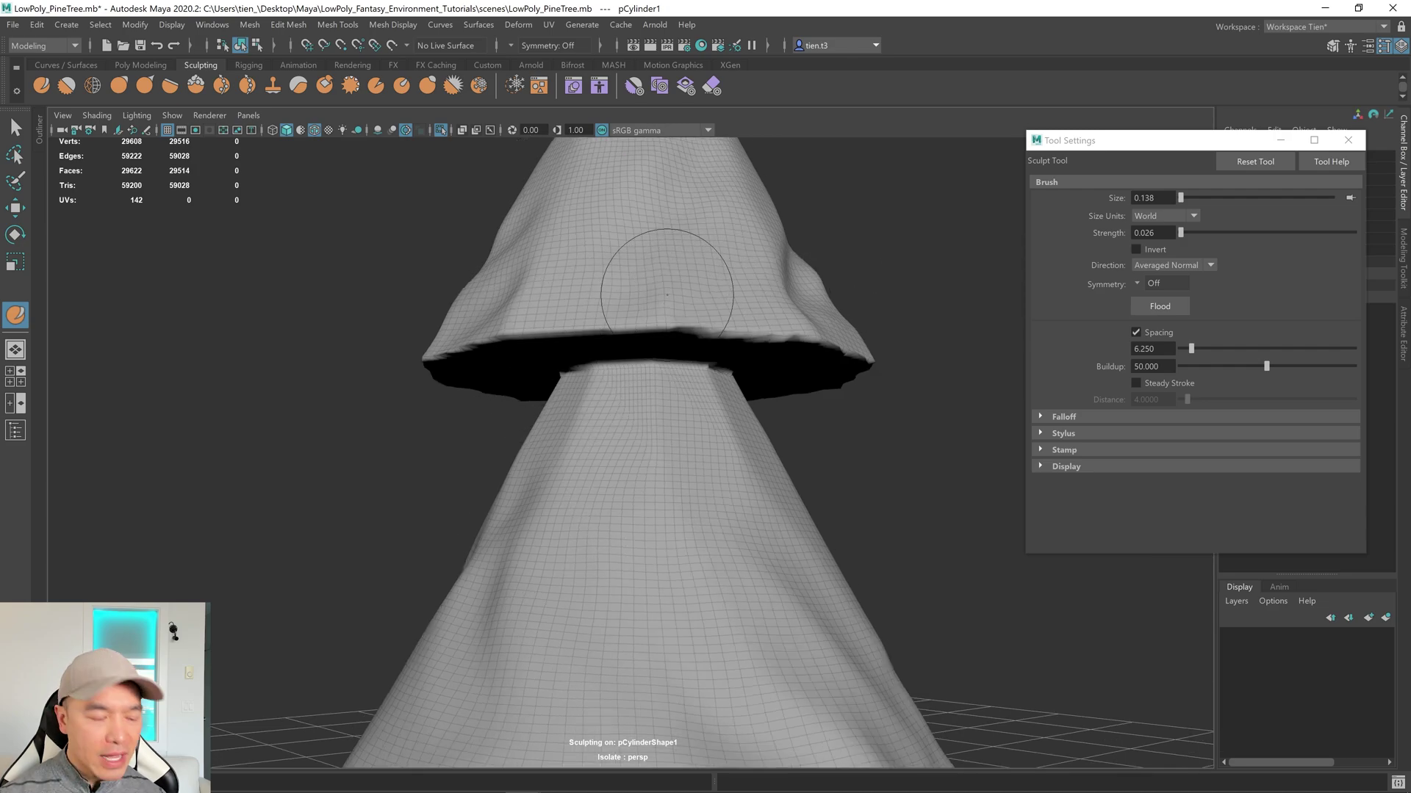
key(b)
drag(666, 292, 514, 302)
alt+drag(396, 322, 413, 336)
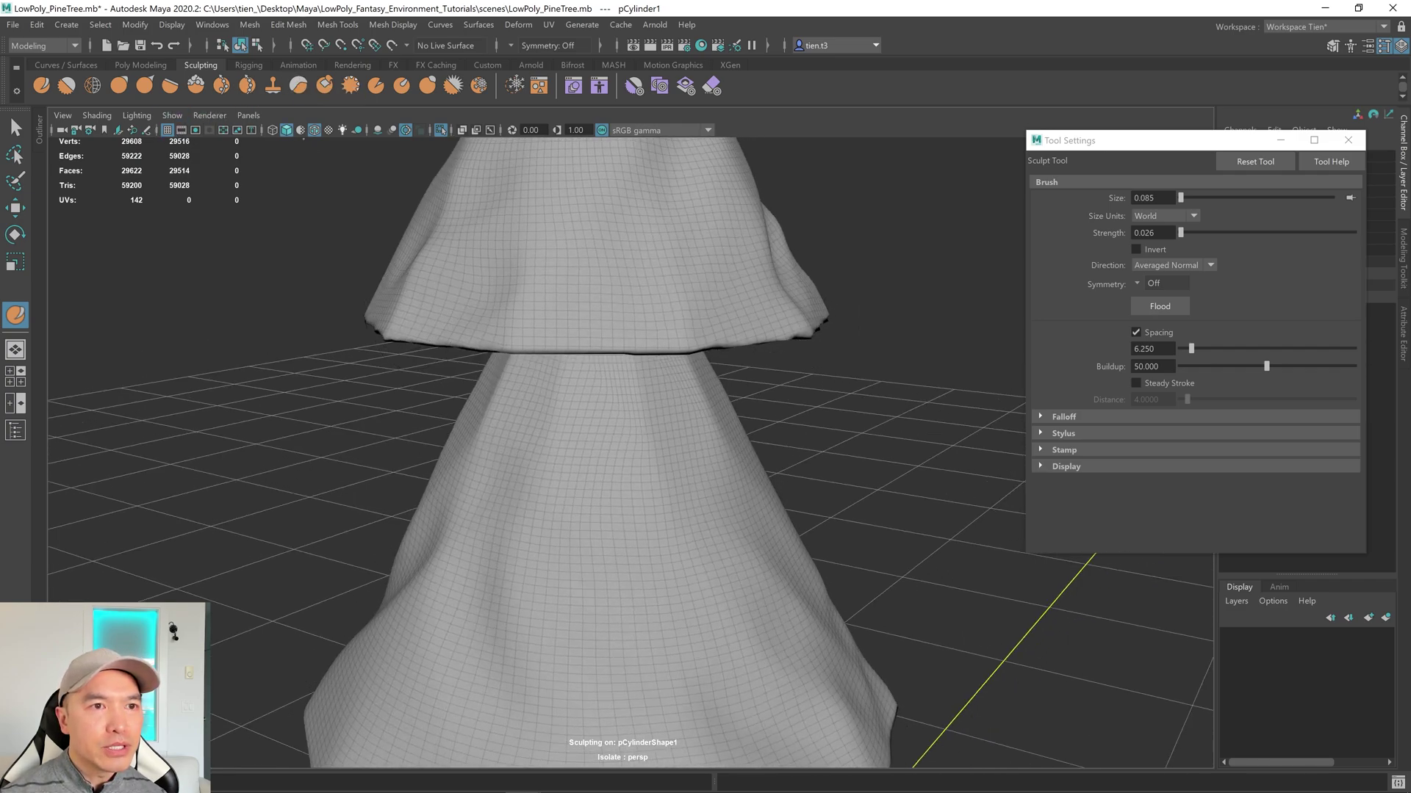
Step: Build up uneven bumps along the lower rim of the top foliage tier with the Wax tool at strength 0.208
click(298, 86)
mouse_move(529, 268)
alt+mouse_down()
mouse_move(530, 252)
mouse_move(538, 260)
alt+mouse_up()
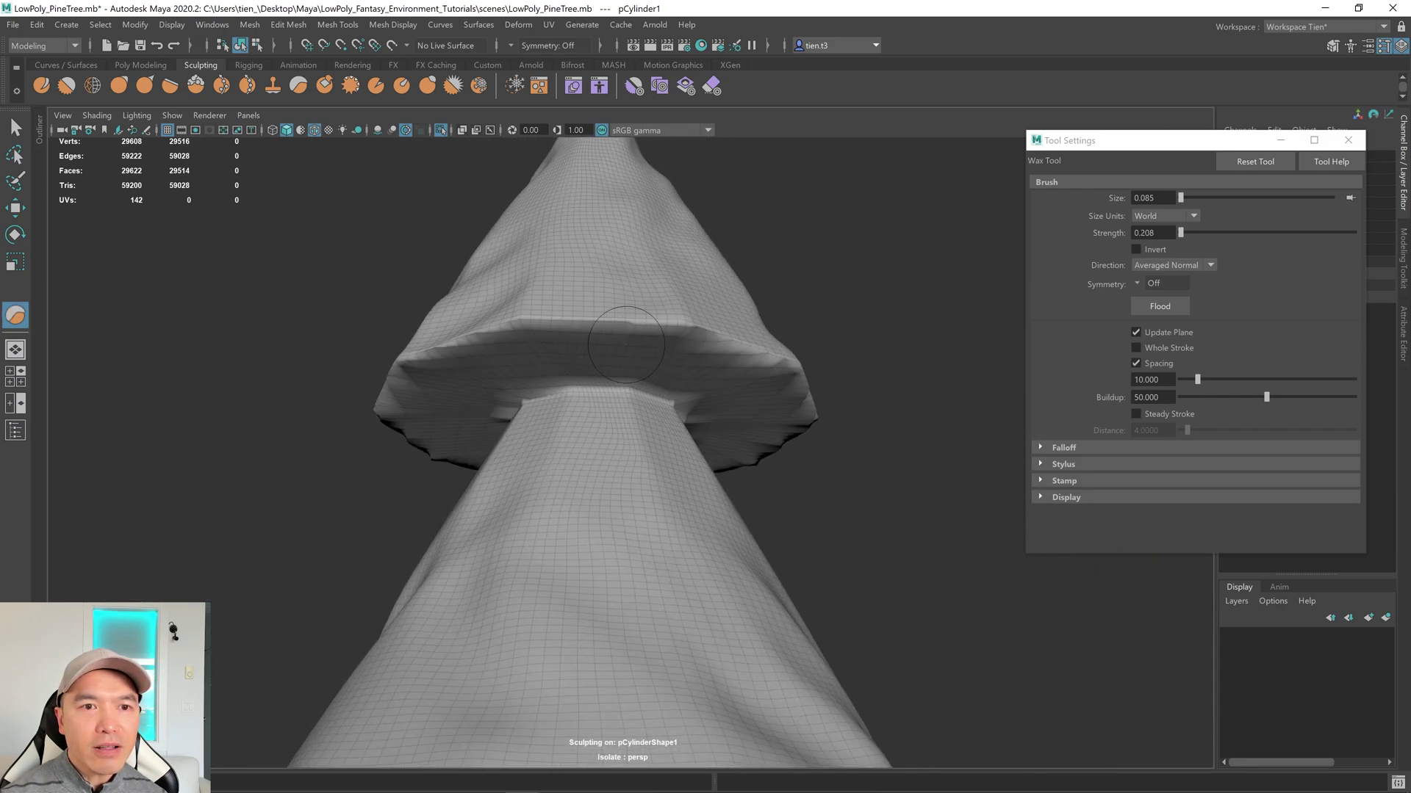
alt+drag(600, 313, 631, 313)
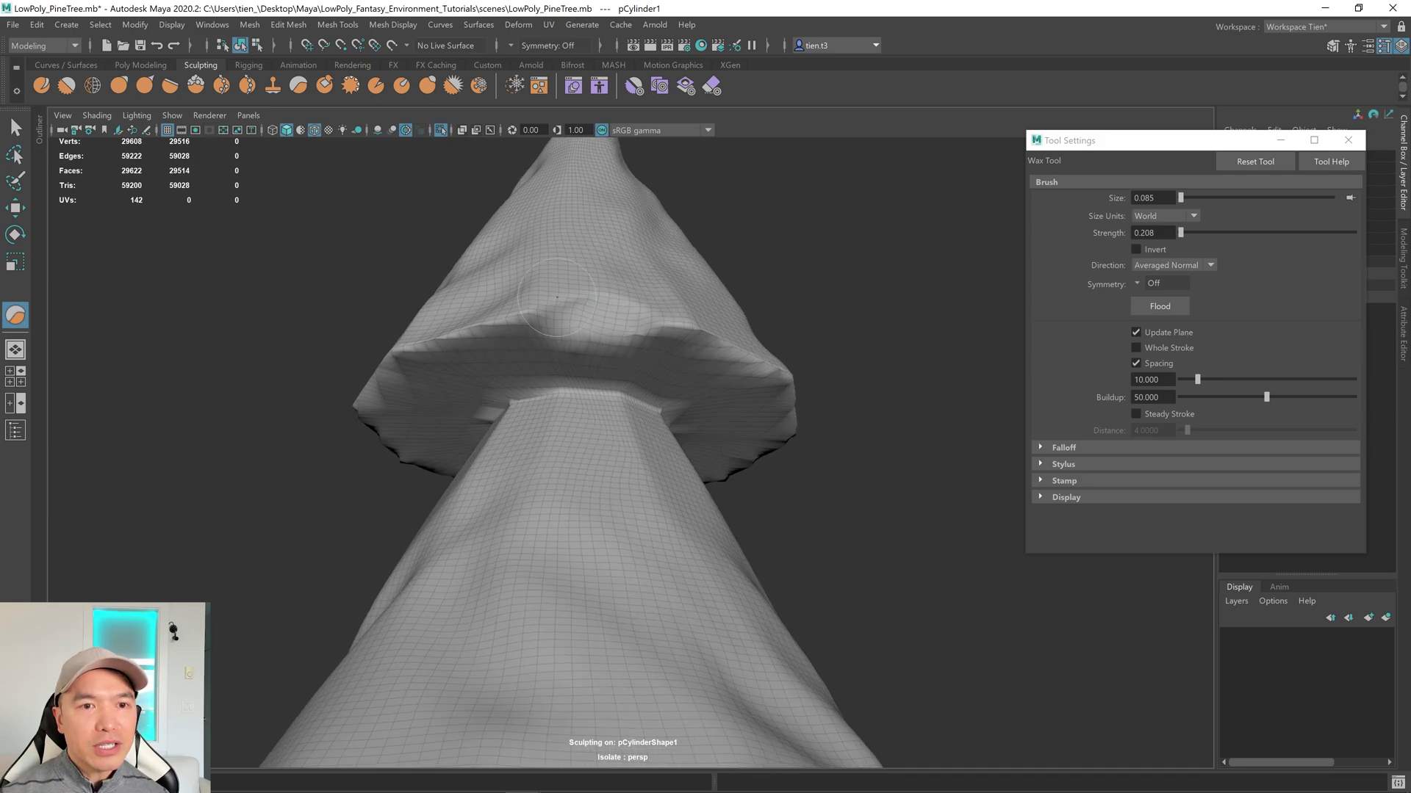
alt+drag(557, 297, 750, 347)
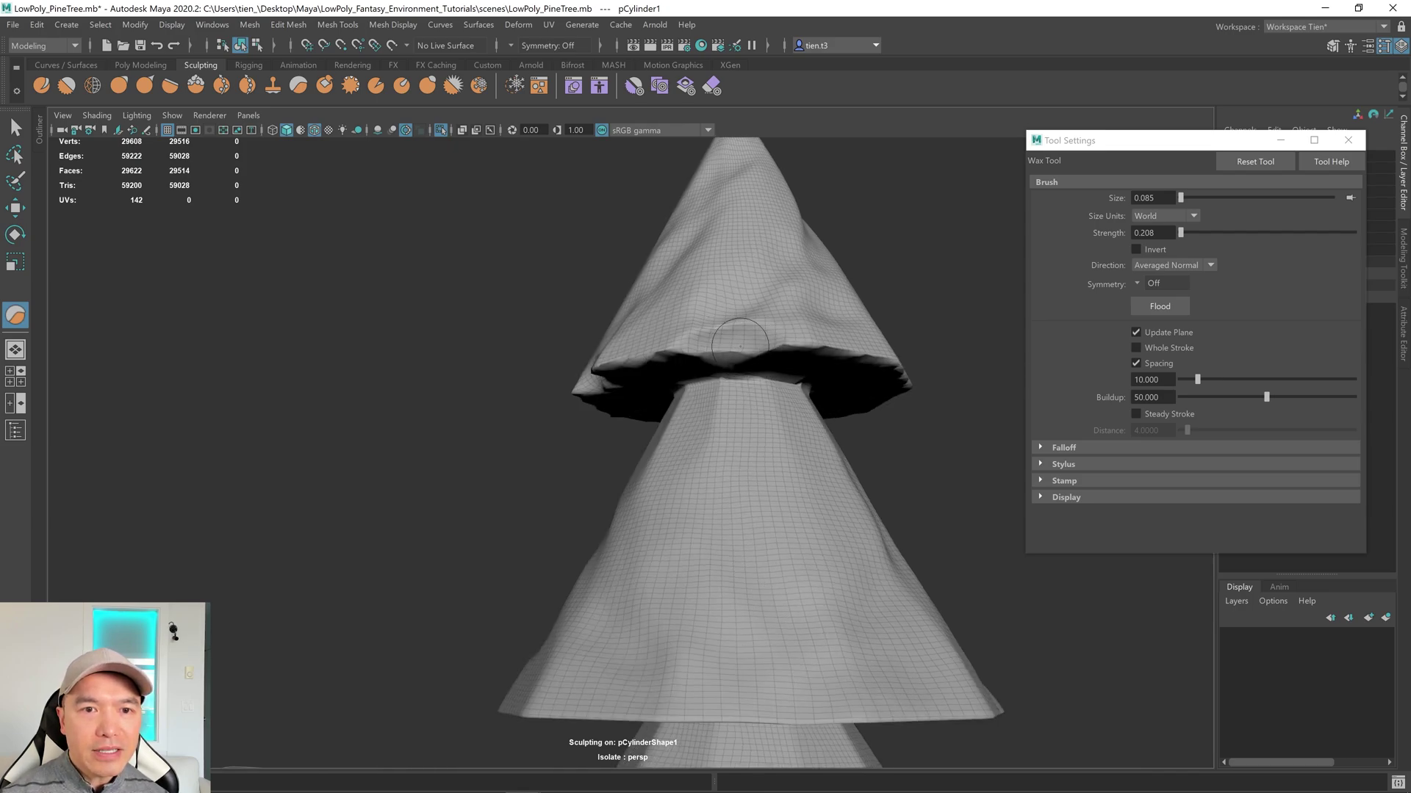
alt+drag(724, 323, 602, 349)
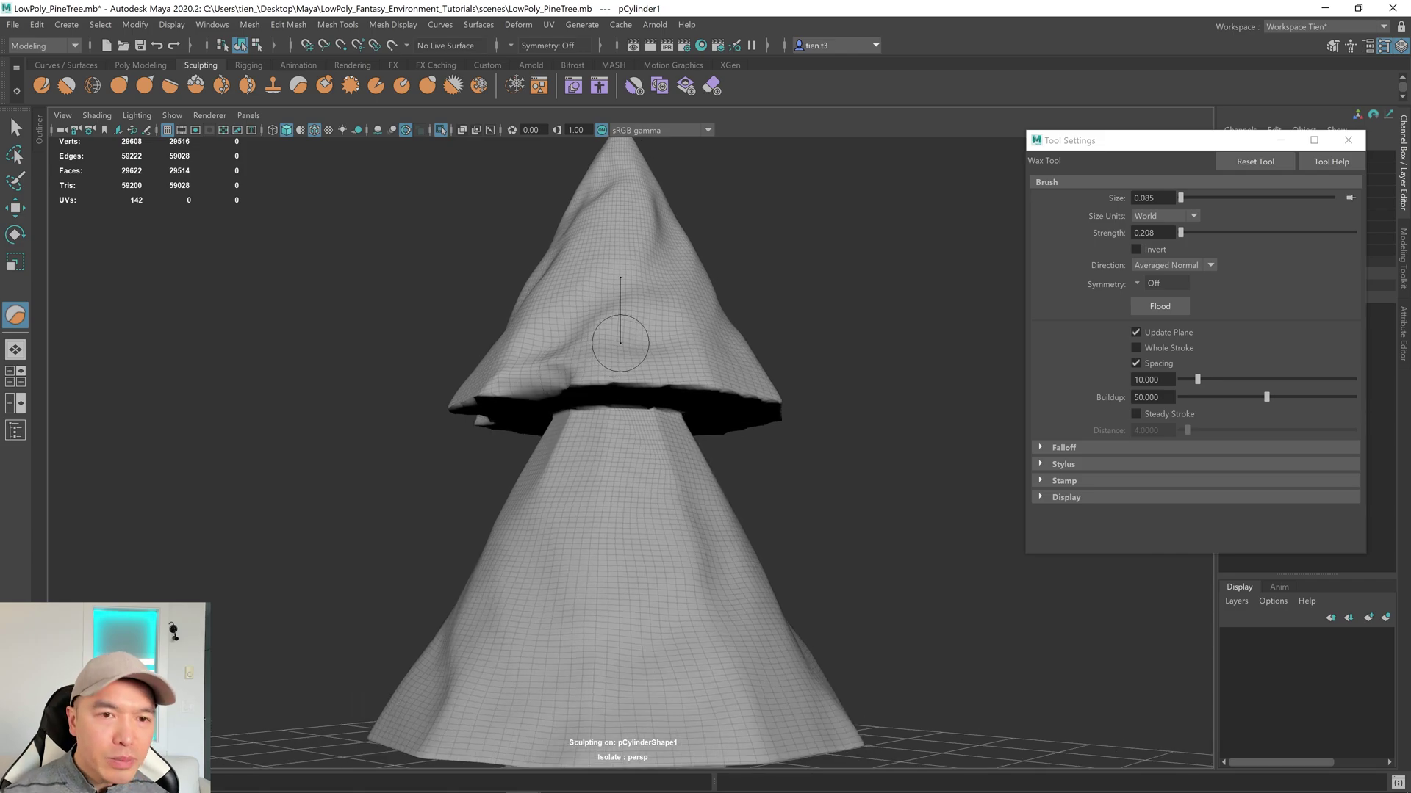
Step: Reduce the Wax brush strength to 0.160 and continue shaping the lower rim of the top foliage tier
alt+right_drag(620, 343, 620, 409)
alt+drag(620, 409, 598, 403)
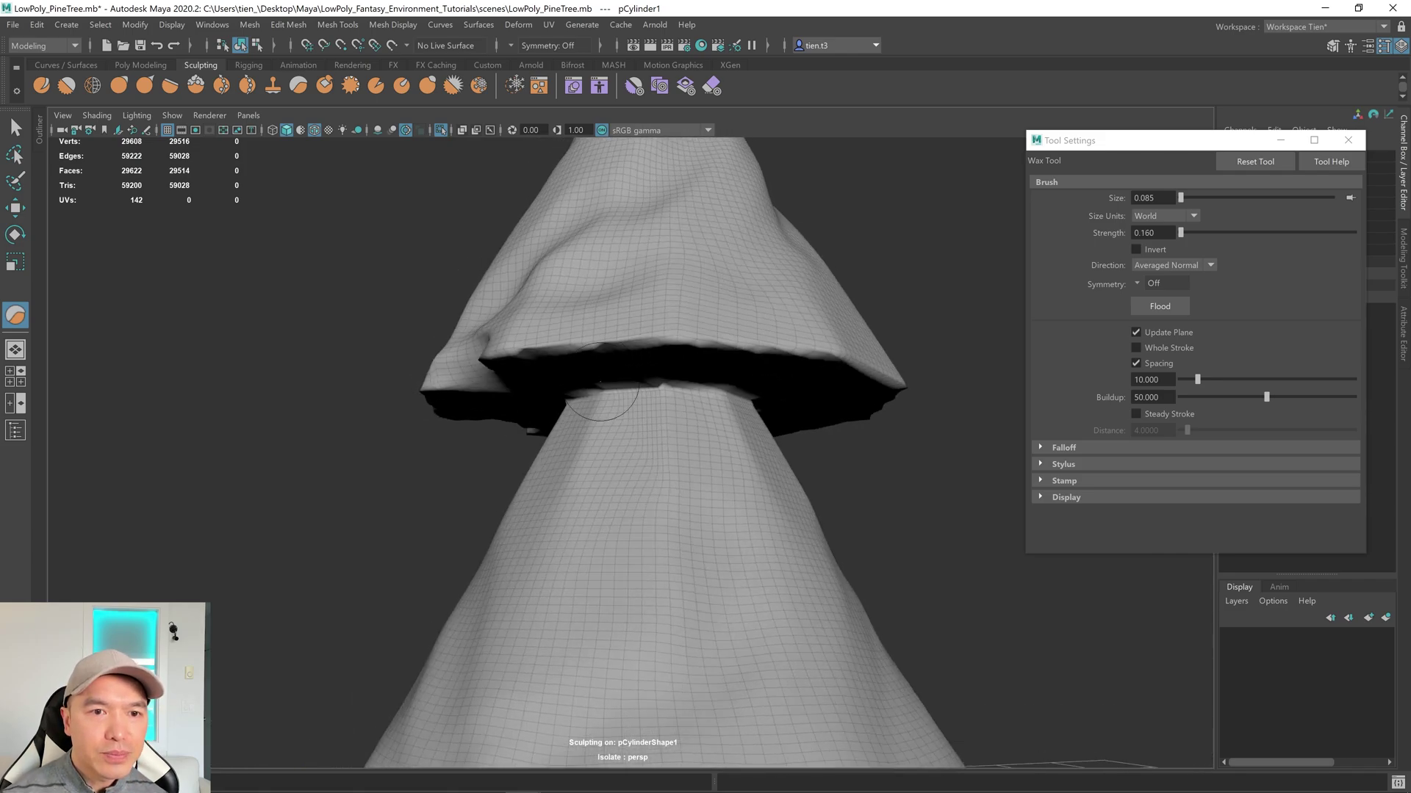
mouse_move(645, 357)
mouse_down()
mouse_move(711, 338)
mouse_move(748, 377)
mouse_move(686, 390)
mouse_up()
scroll(670, 365, down, 5)
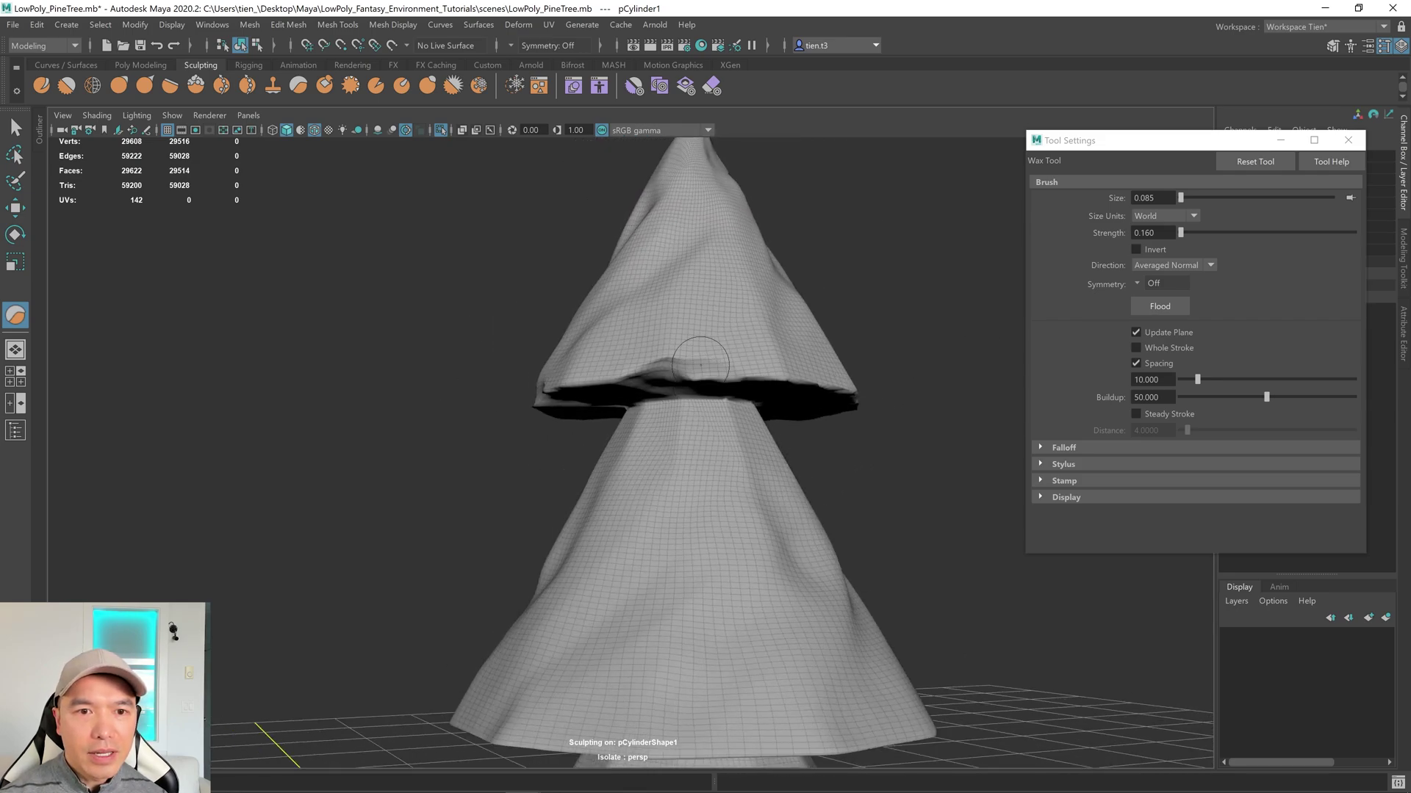
Step: Sculpt uneven bumps around the lower rim of the middle foliage tier with the Wax tool at strength 0.160
scroll(696, 377, down, 2)
alt+middle_drag(768, 472, 731, 388)
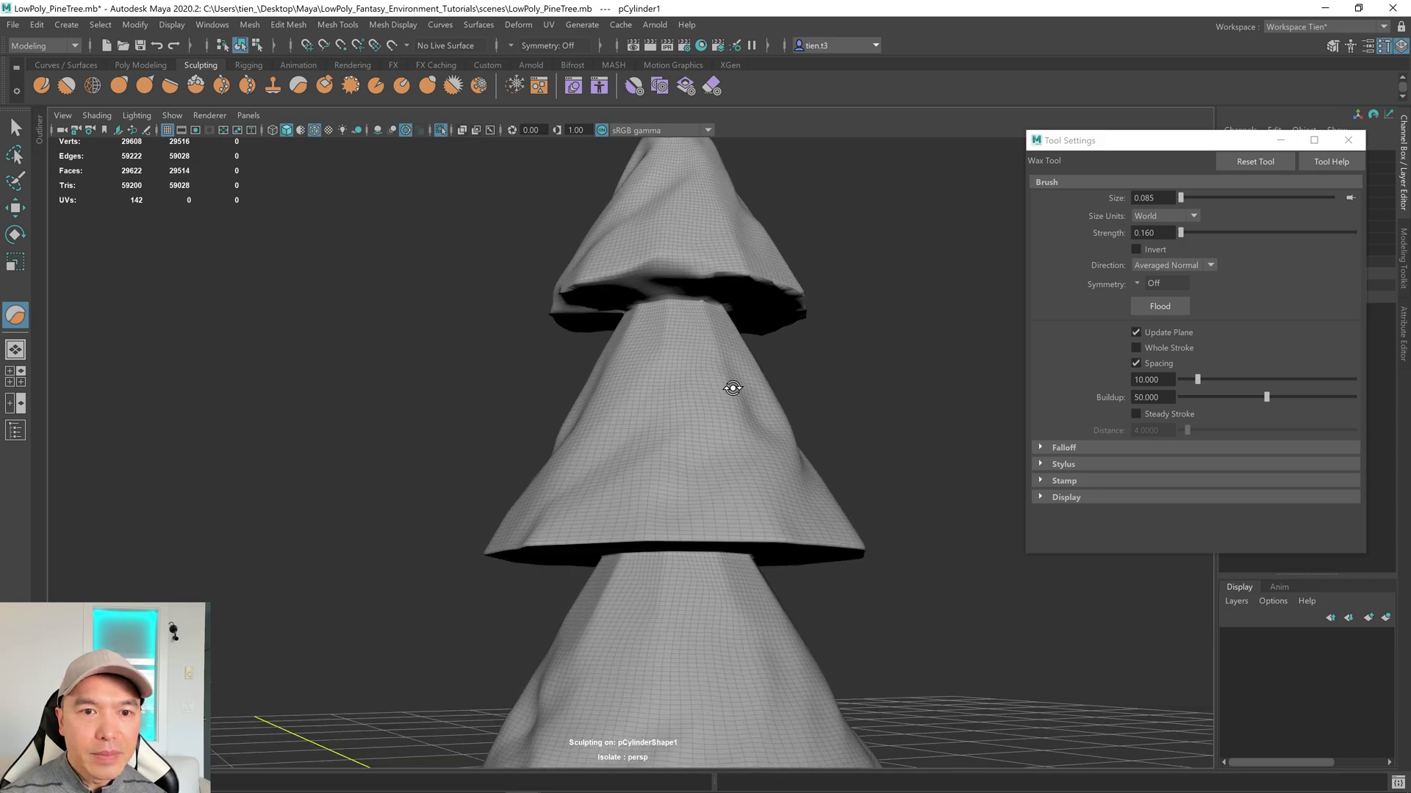
alt+drag(731, 387, 736, 375)
scroll(709, 493, up, 2)
mouse_move(709, 493)
alt+mouse_down()
mouse_move(690, 479)
mouse_move(713, 507)
mouse_move(610, 527)
mouse_move(738, 507)
alt+mouse_up()
alt+middle_drag(899, 497, 478, 495)
mouse_move(478, 495)
alt+mouse_down()
mouse_move(539, 510)
mouse_move(529, 441)
alt+mouse_up()
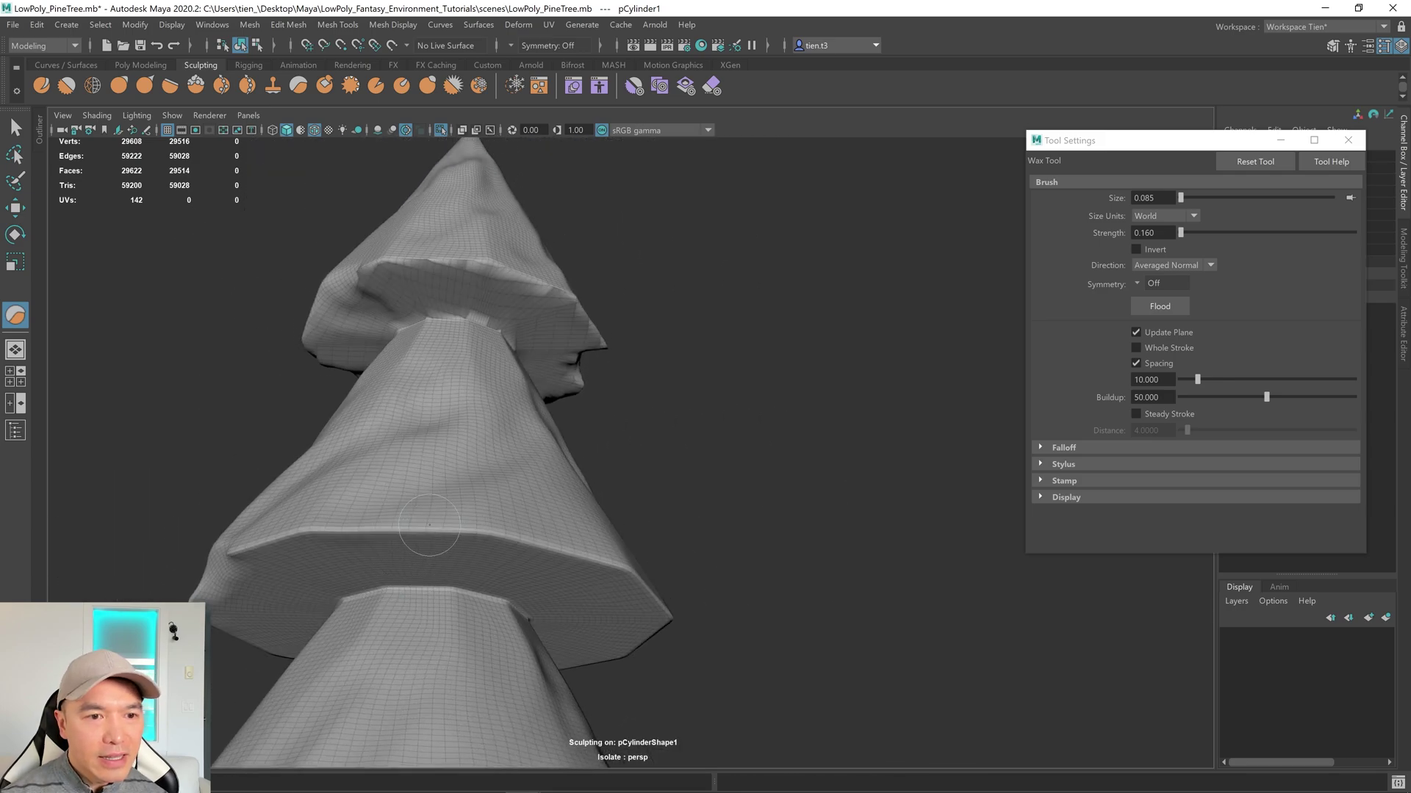
mouse_move(426, 526)
mouse_down()
mouse_move(525, 540)
mouse_move(430, 538)
mouse_move(500, 525)
mouse_move(559, 538)
mouse_up()
alt+right_drag(559, 538, 724, 530)
alt+middle_drag(764, 528, 584, 525)
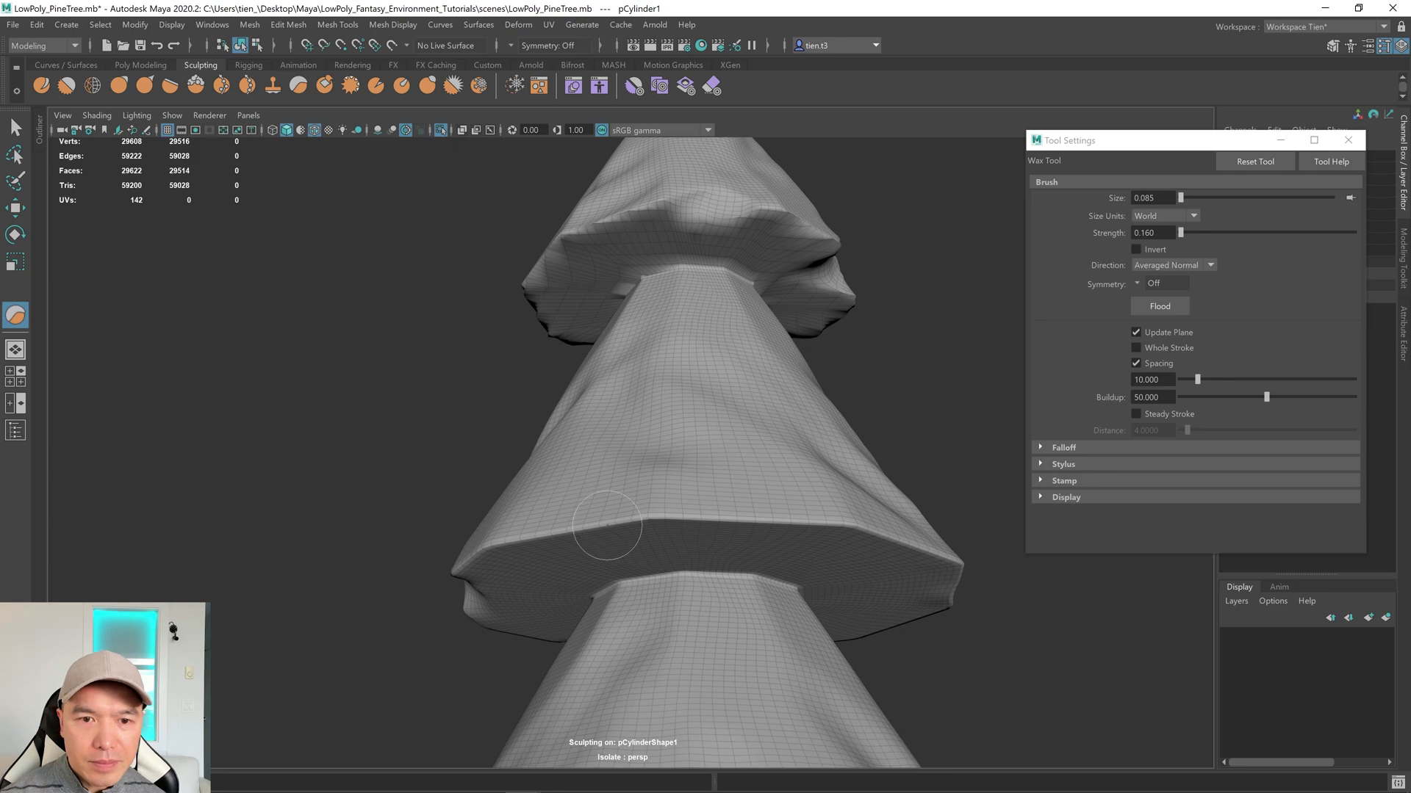
mouse_move(610, 534)
mouse_down()
mouse_move(703, 500)
mouse_move(610, 538)
mouse_move(693, 525)
mouse_move(613, 548)
mouse_up()
alt+right_drag(845, 523, 753, 522)
mouse_move(753, 522)
alt+mouse_down()
mouse_move(795, 493)
mouse_move(869, 494)
alt+mouse_up()
mouse_move(777, 486)
mouse_down()
mouse_move(697, 490)
mouse_move(871, 493)
mouse_up()
alt+right_drag(882, 505, 838, 508)
alt+middle_drag(839, 508, 667, 502)
alt+drag(666, 503, 582, 485)
Step: Shape the lower rim of the bottom foliage tier into waves with the Wax brush at size 0.122
alt+middle_drag(582, 485, 718, 287)
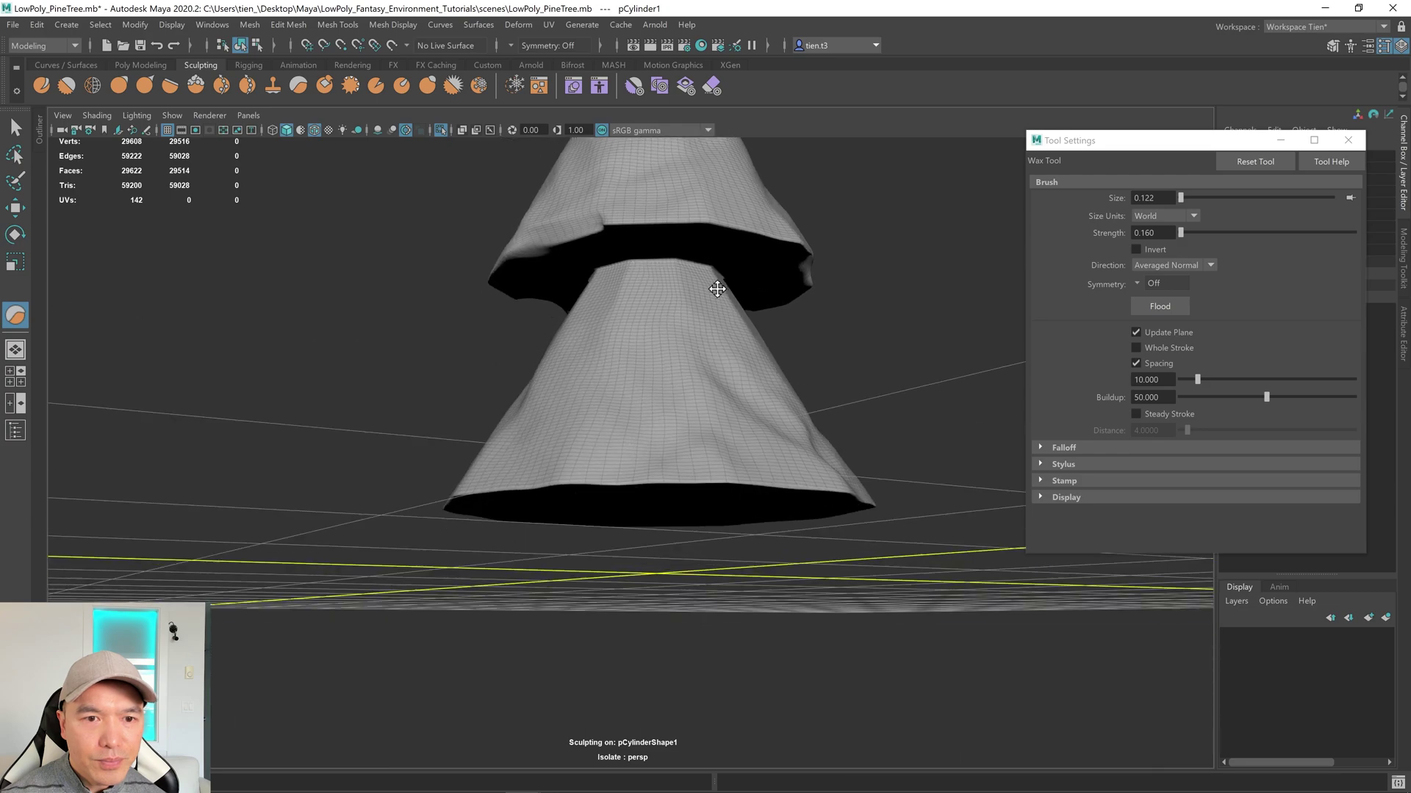
mouse_move(655, 492)
alt+mouse_down()
mouse_move(665, 412)
mouse_move(676, 474)
mouse_move(691, 440)
mouse_move(540, 446)
mouse_move(583, 445)
mouse_move(618, 397)
mouse_move(564, 414)
alt+mouse_up()
mouse_move(585, 413)
alt+mouse_down()
mouse_move(598, 415)
mouse_move(540, 412)
mouse_move(595, 410)
mouse_move(551, 422)
mouse_move(564, 402)
mouse_move(538, 418)
mouse_move(626, 446)
mouse_move(580, 443)
mouse_move(608, 441)
mouse_move(617, 409)
mouse_move(620, 441)
mouse_move(573, 471)
mouse_move(608, 400)
mouse_move(611, 450)
mouse_move(674, 426)
mouse_move(610, 442)
mouse_move(703, 444)
mouse_move(671, 444)
mouse_move(664, 418)
mouse_move(561, 472)
mouse_move(592, 482)
mouse_move(529, 482)
mouse_move(629, 478)
mouse_move(636, 459)
mouse_move(691, 445)
alt+mouse_up()
scroll(663, 400, down, 5)
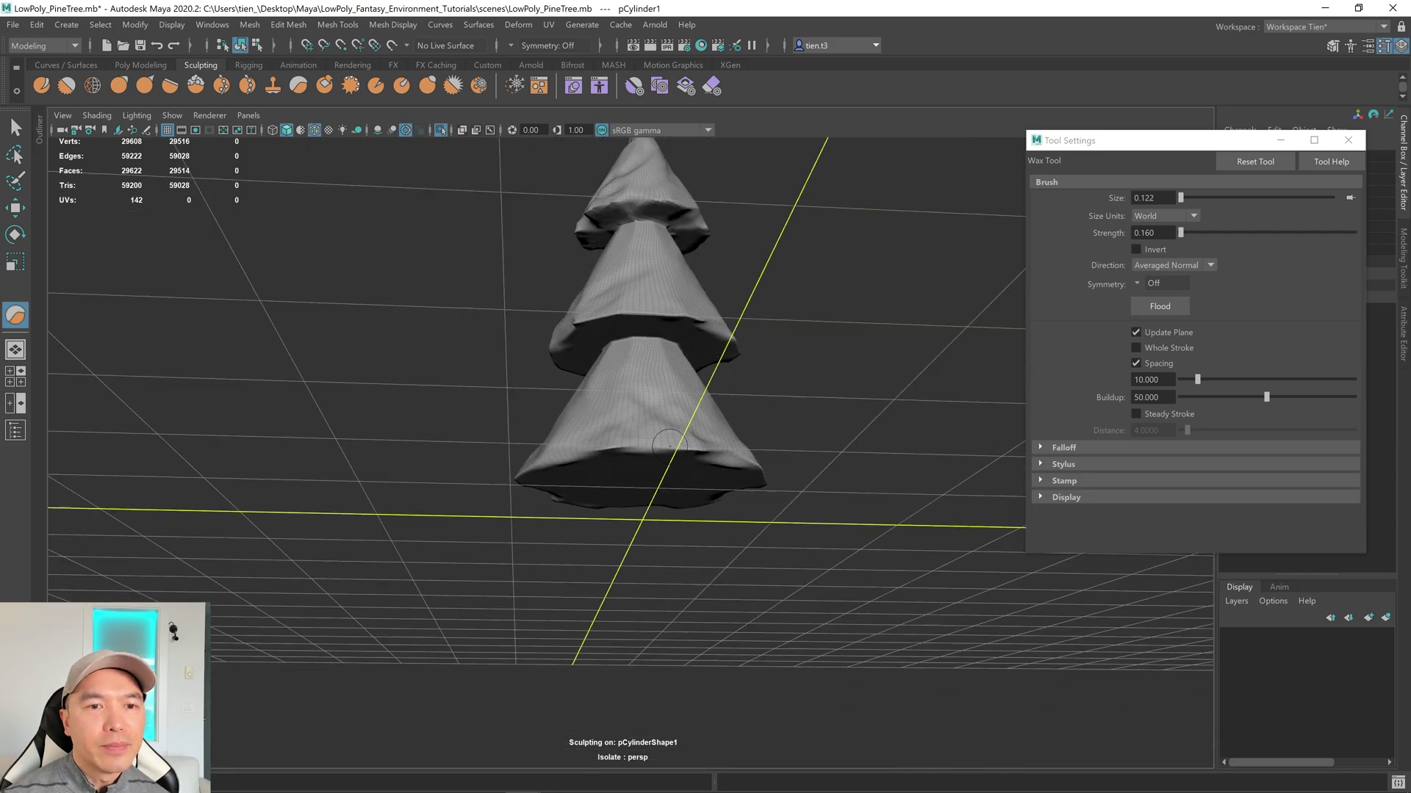
alt+drag(649, 320, 573, 410)
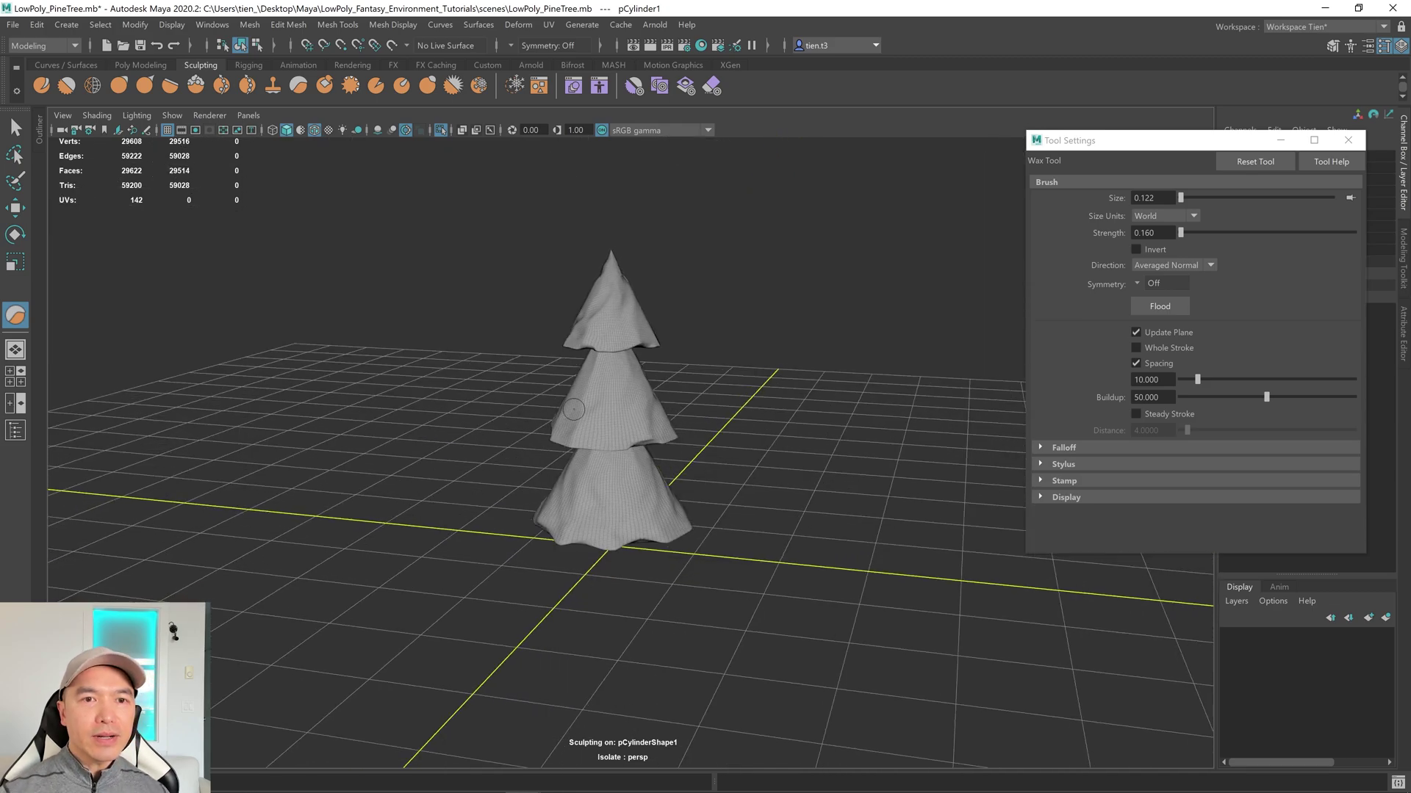
Step: Close the brush settings and leave the Wax tool, keeping the foliage mesh selected
click(1348, 141)
scroll(661, 401, up, 4)
alt+middle_drag(708, 398, 621, 404)
alt+drag(621, 404, 555, 347)
key(q)
scroll(566, 424, up, 3)
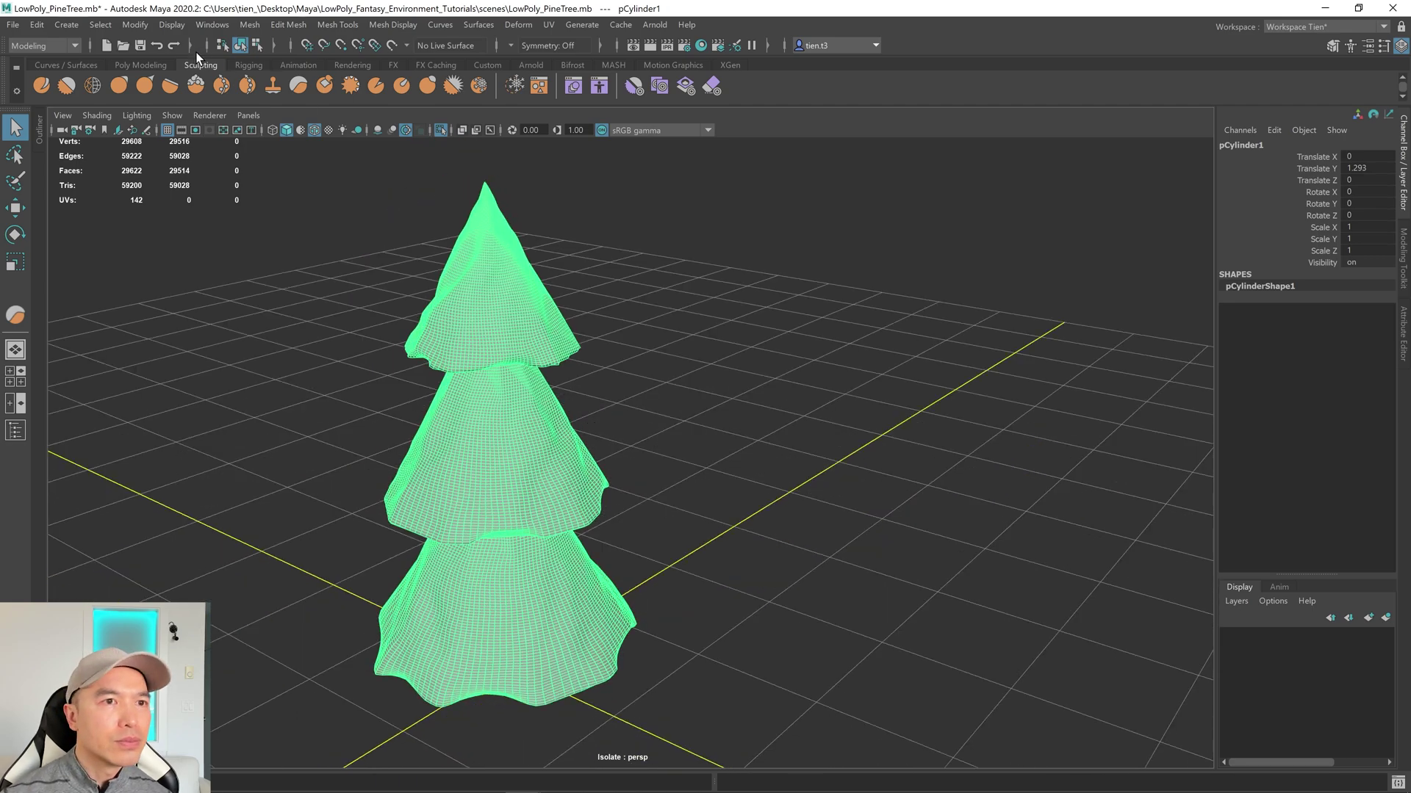
Step: Retopologize the sculpted foliage with a target face count of 10000 and the lowest face uniformity
click(250, 25)
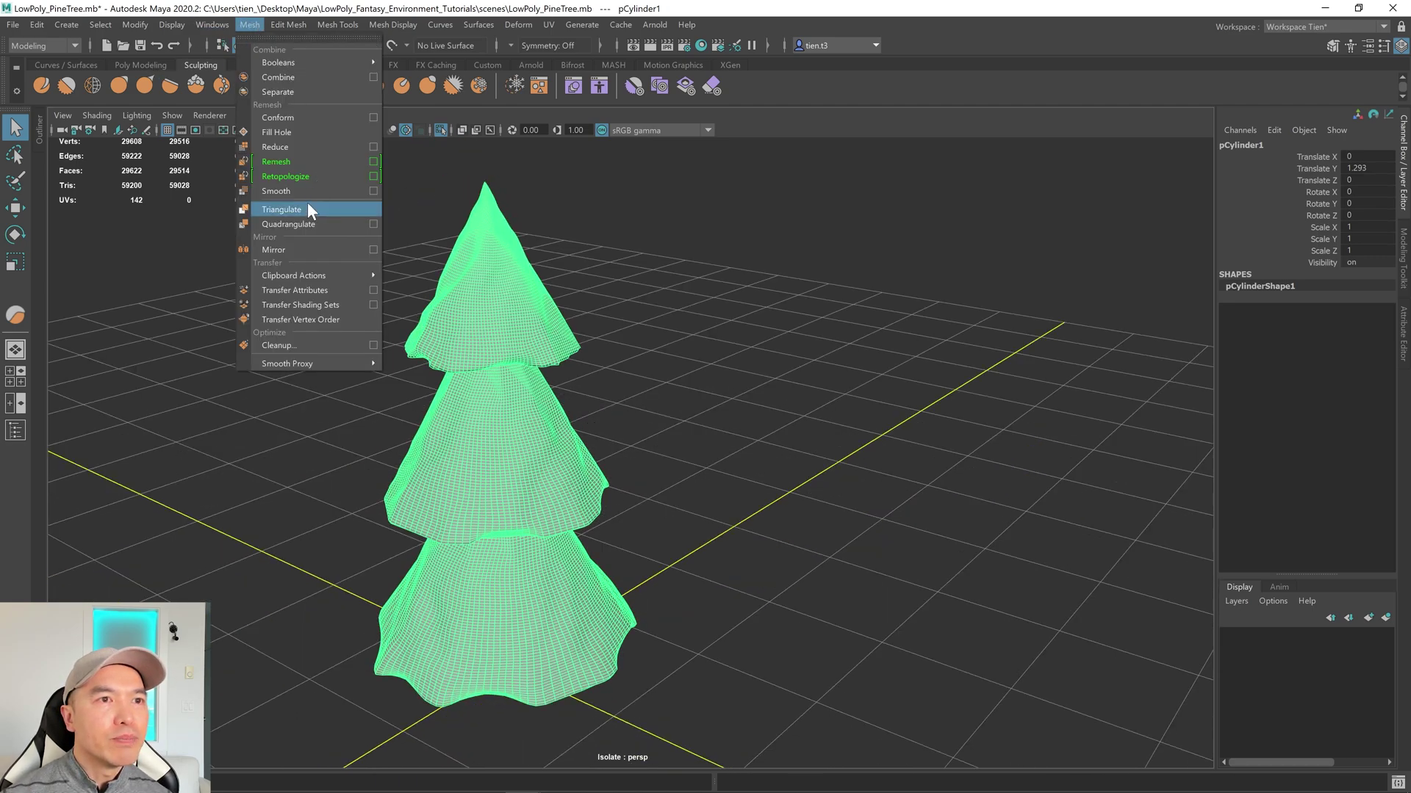
click(374, 176)
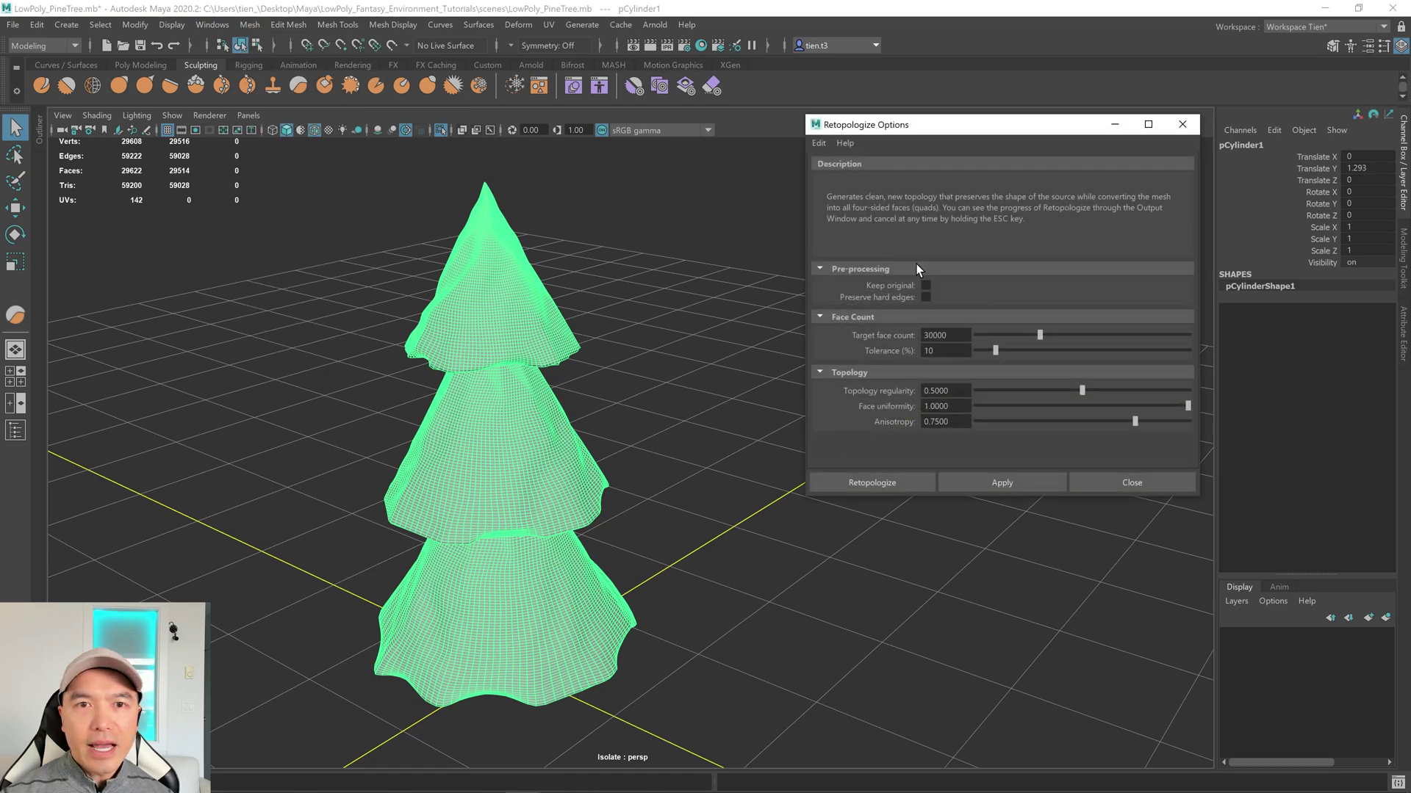
double_click(944, 335)
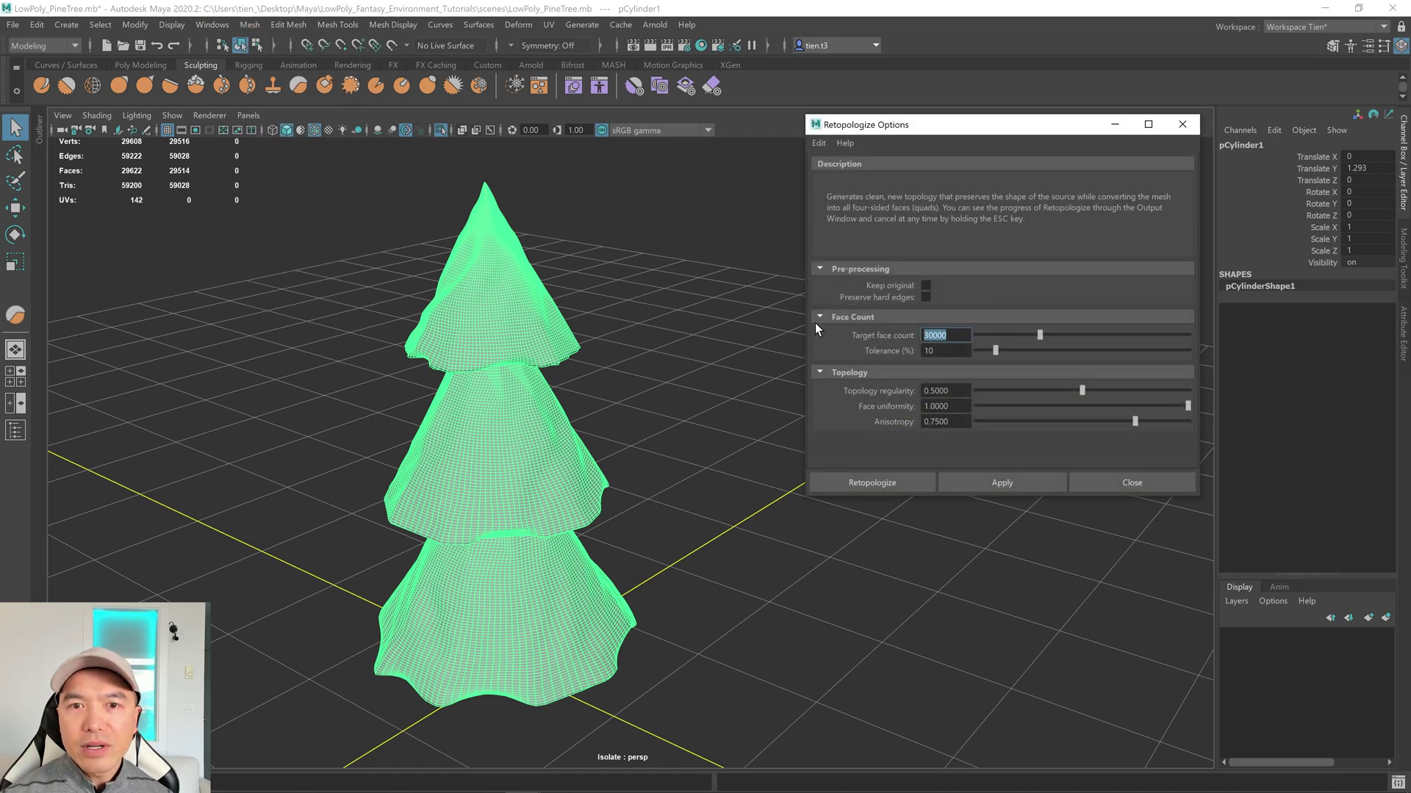
text(10000)
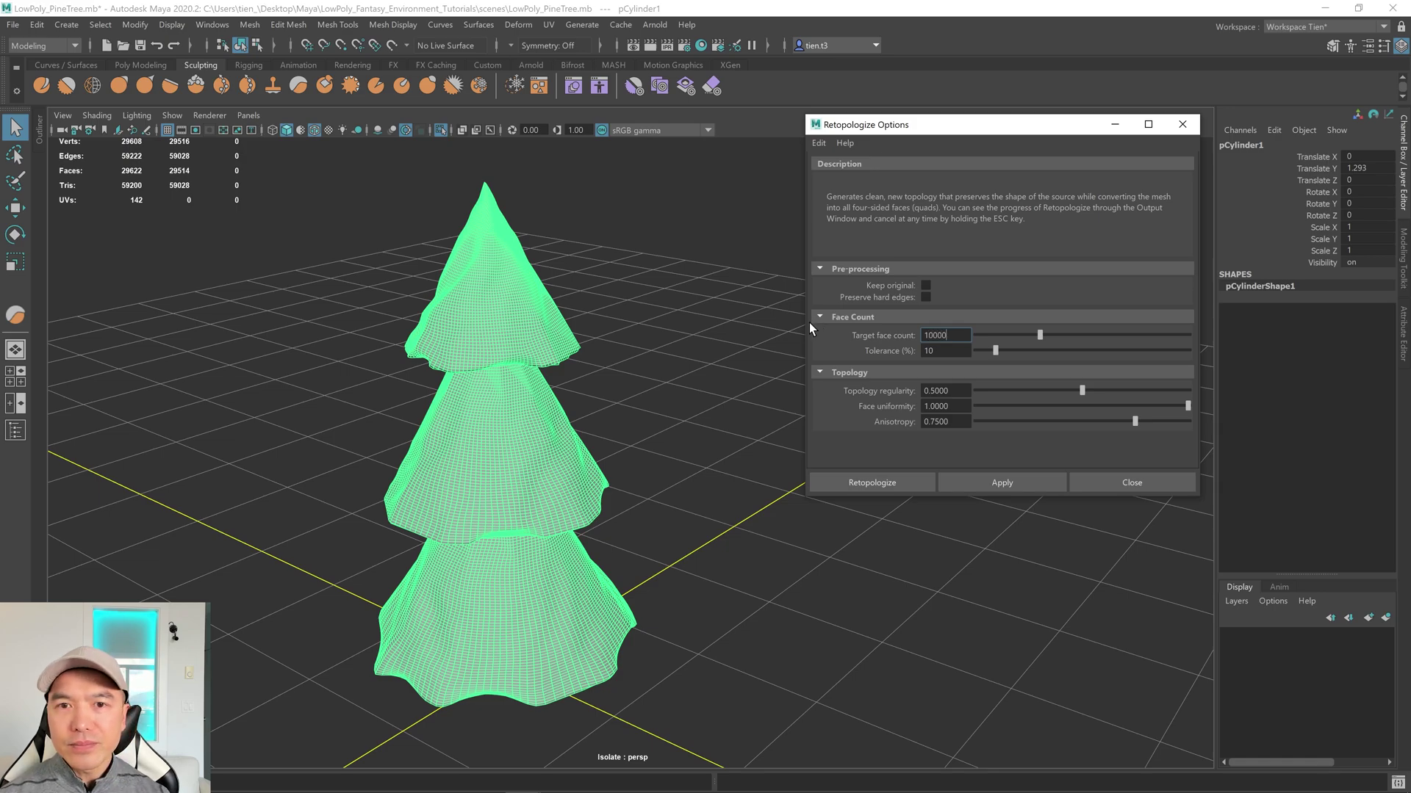
alt+drag(574, 494, 661, 461)
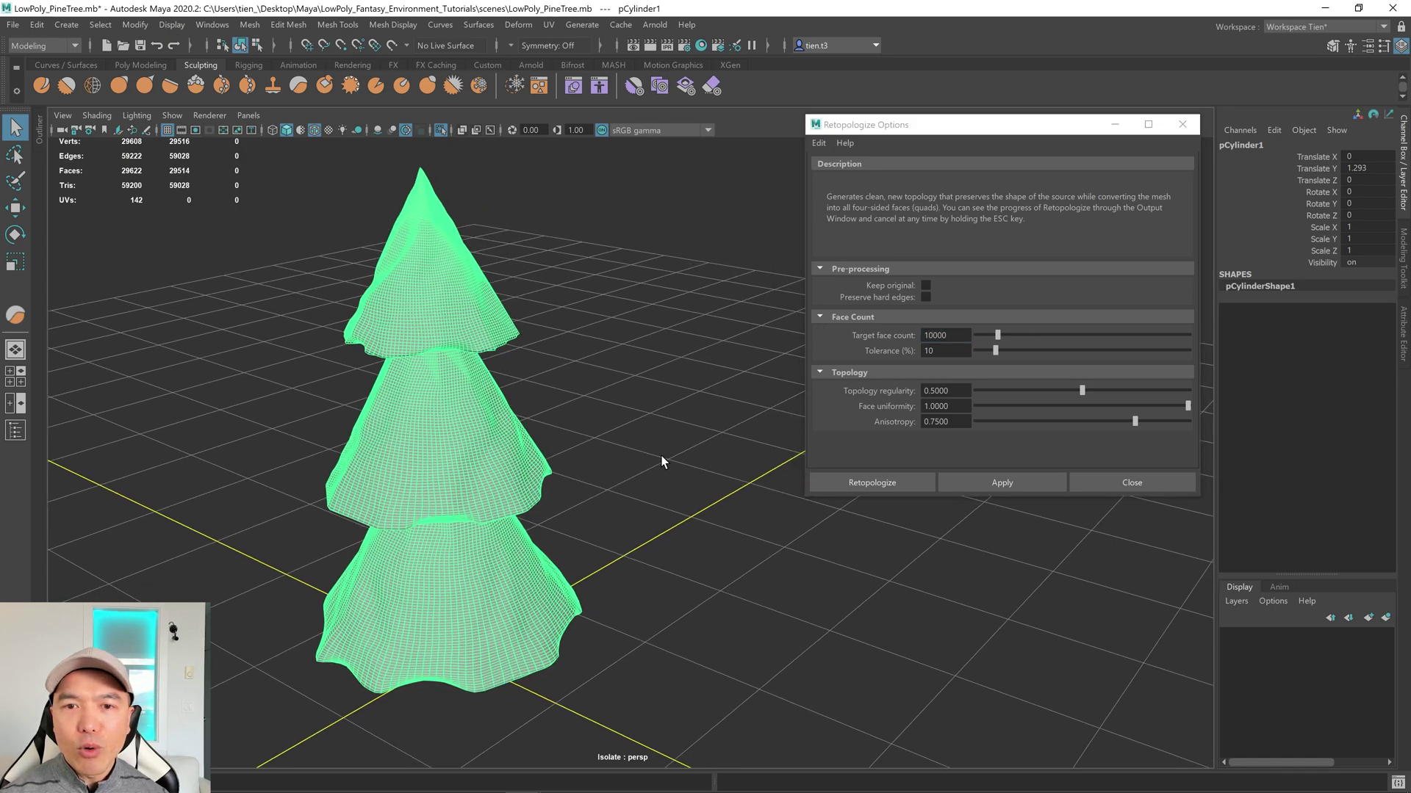
drag(1186, 408, 882, 415)
alt+drag(557, 454, 504, 448)
scroll(532, 444, down, 3)
click(879, 482)
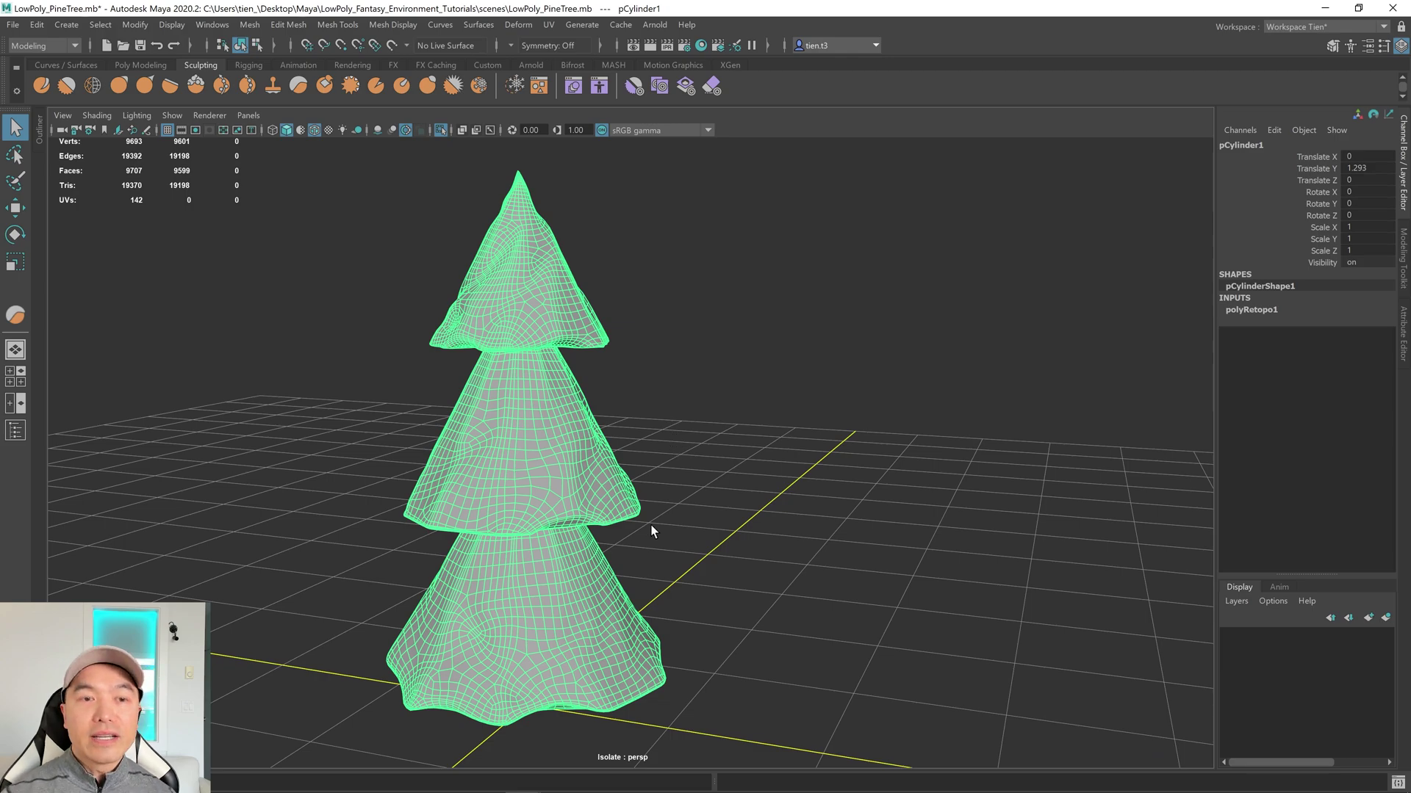
Step: Delete the construction history of the retopologized foliage mesh
alt+drag(646, 572, 658, 572)
alt+drag(600, 453, 681, 544)
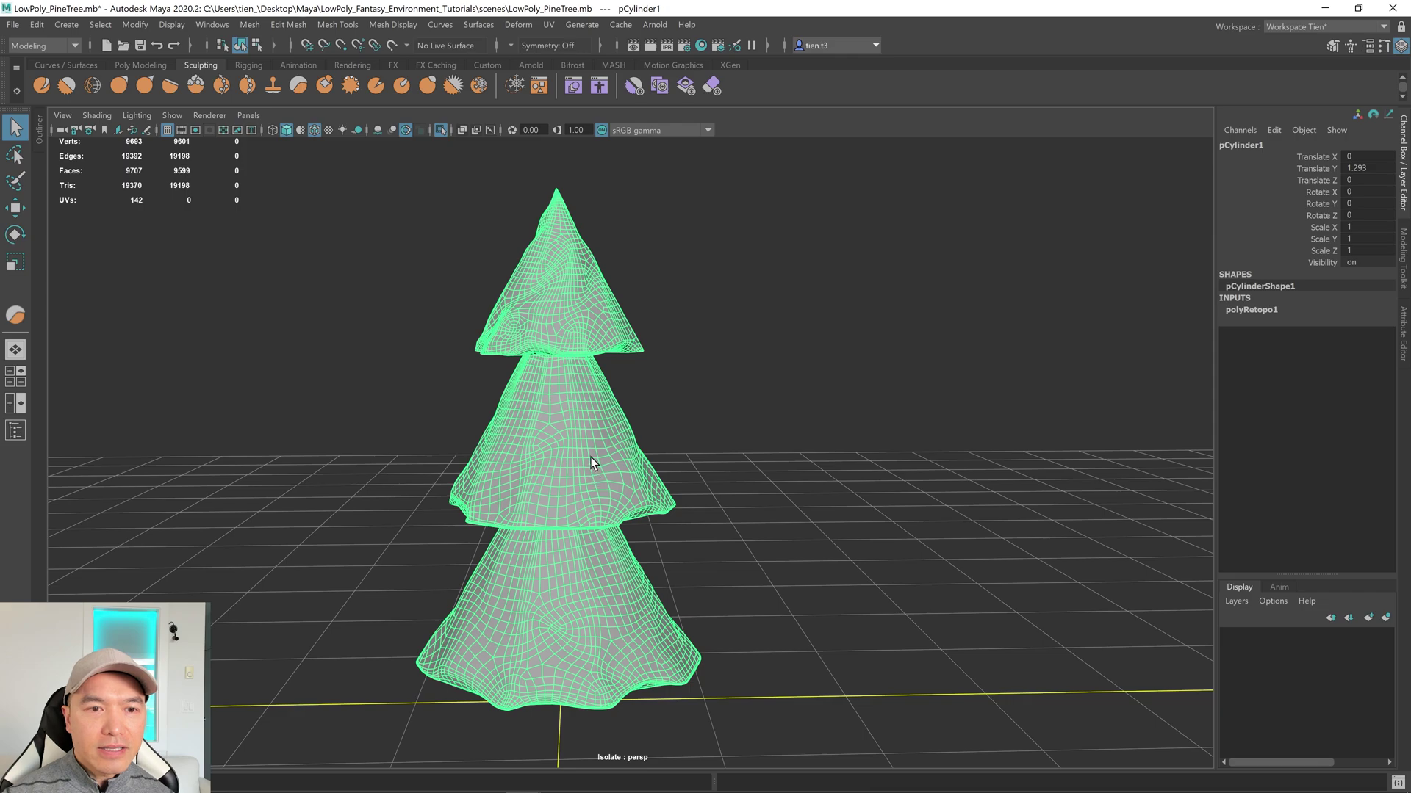
click(133, 65)
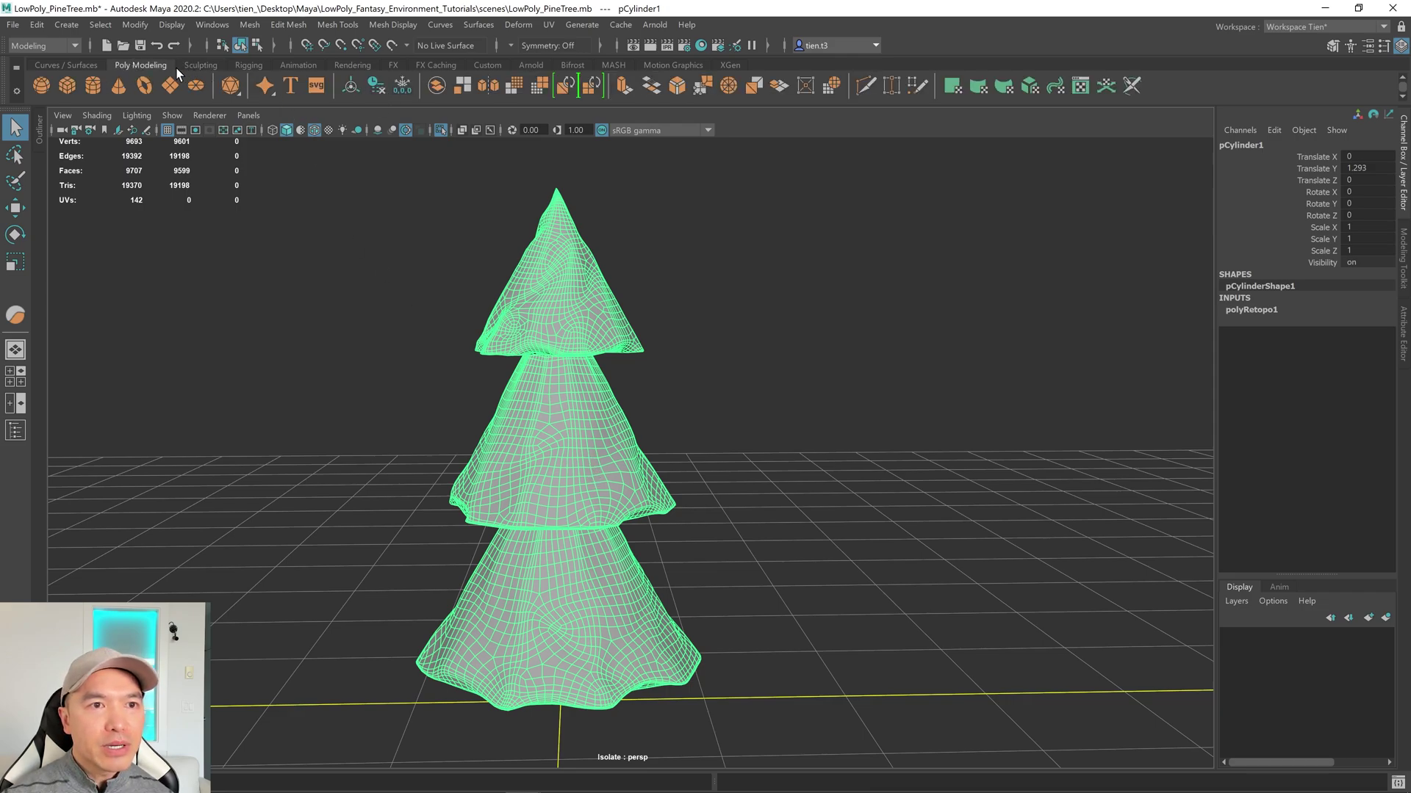
click(376, 88)
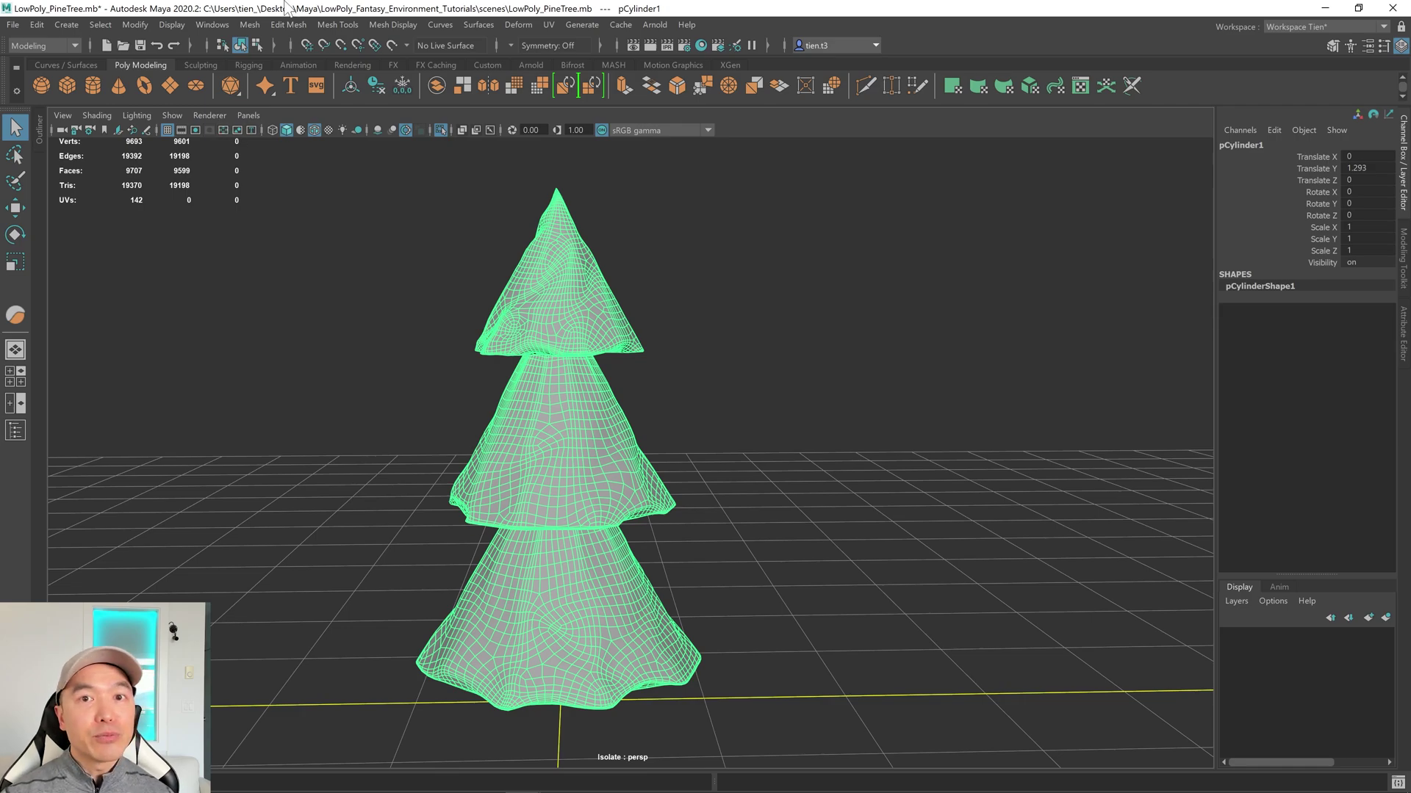
Step: Triangulate the foliage mesh and harden all of its edges
click(249, 24)
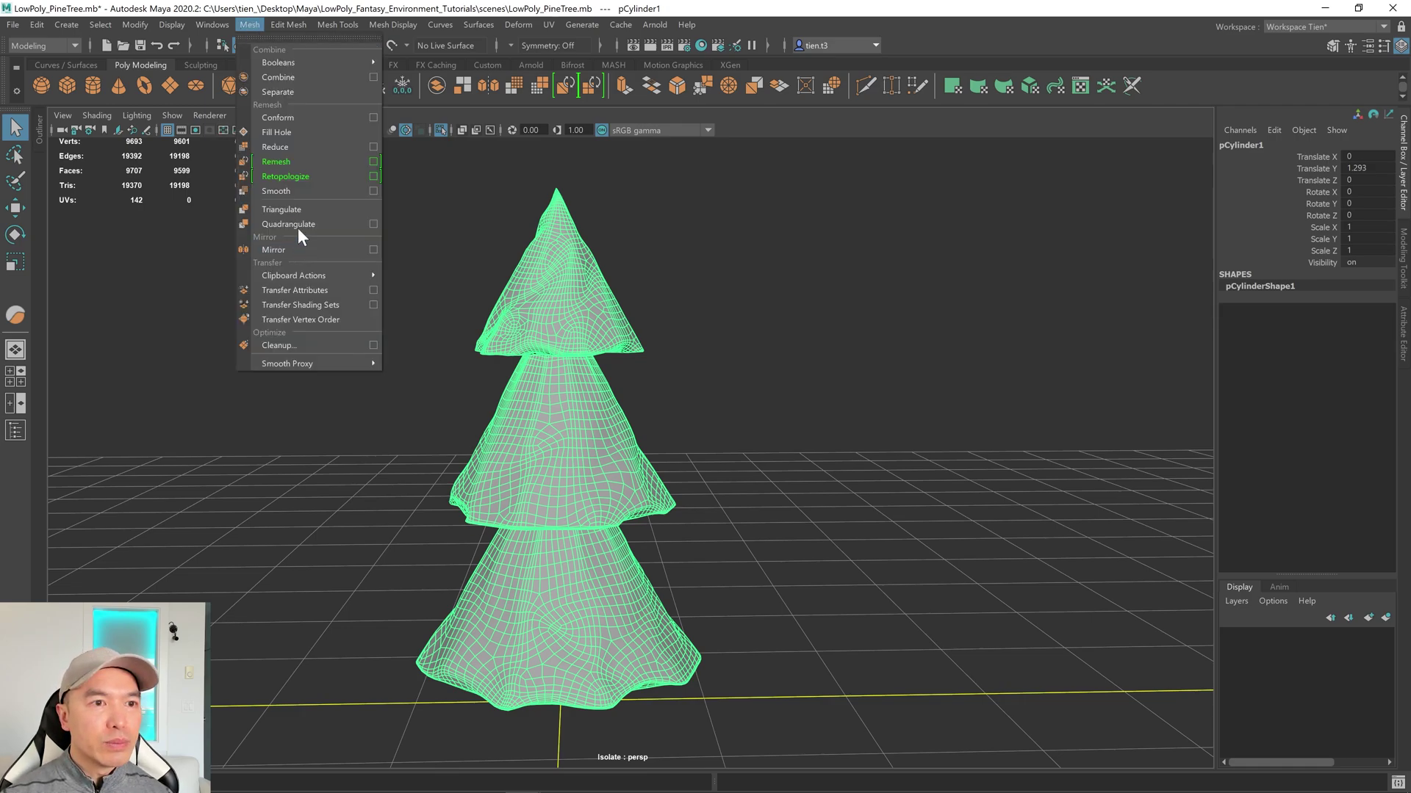
click(298, 209)
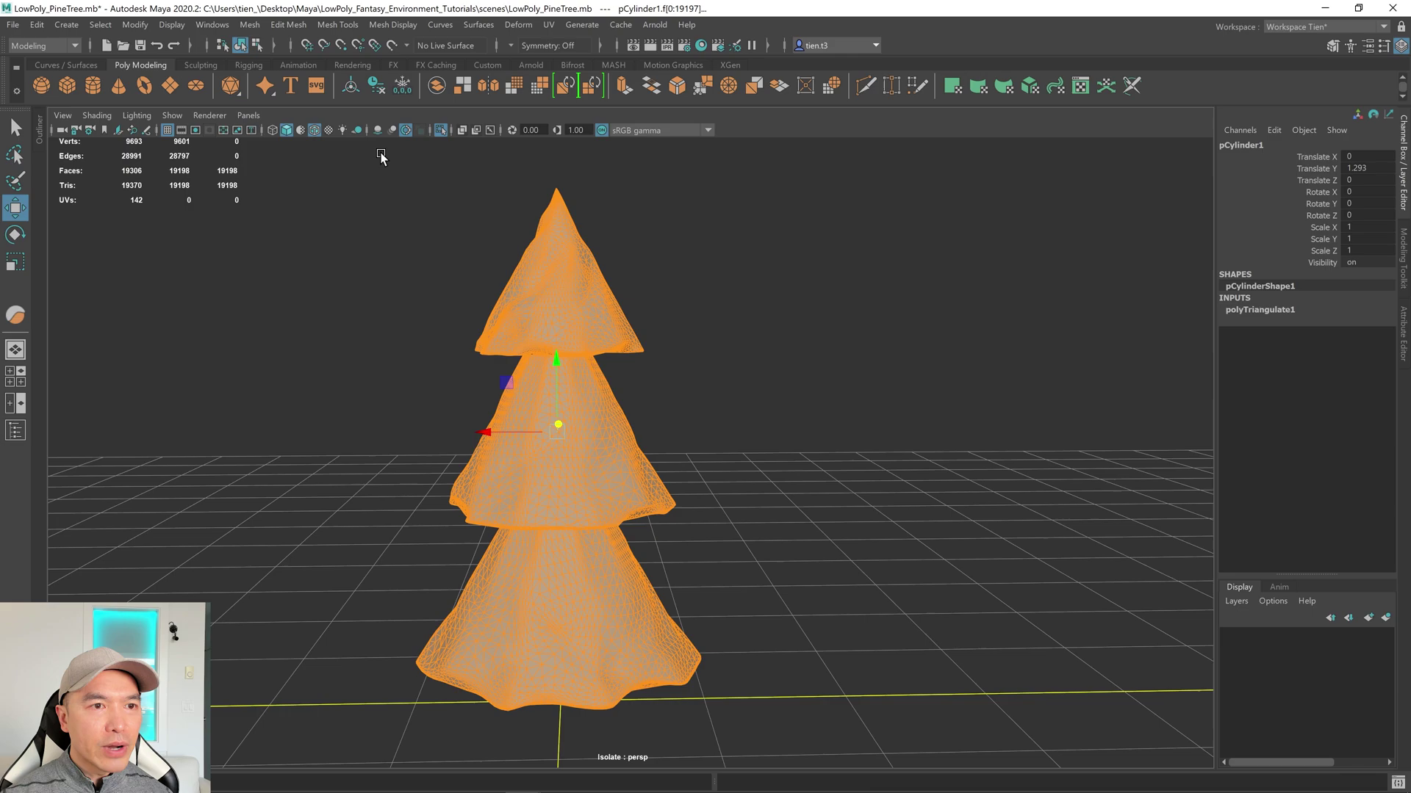
click(380, 27)
click(421, 140)
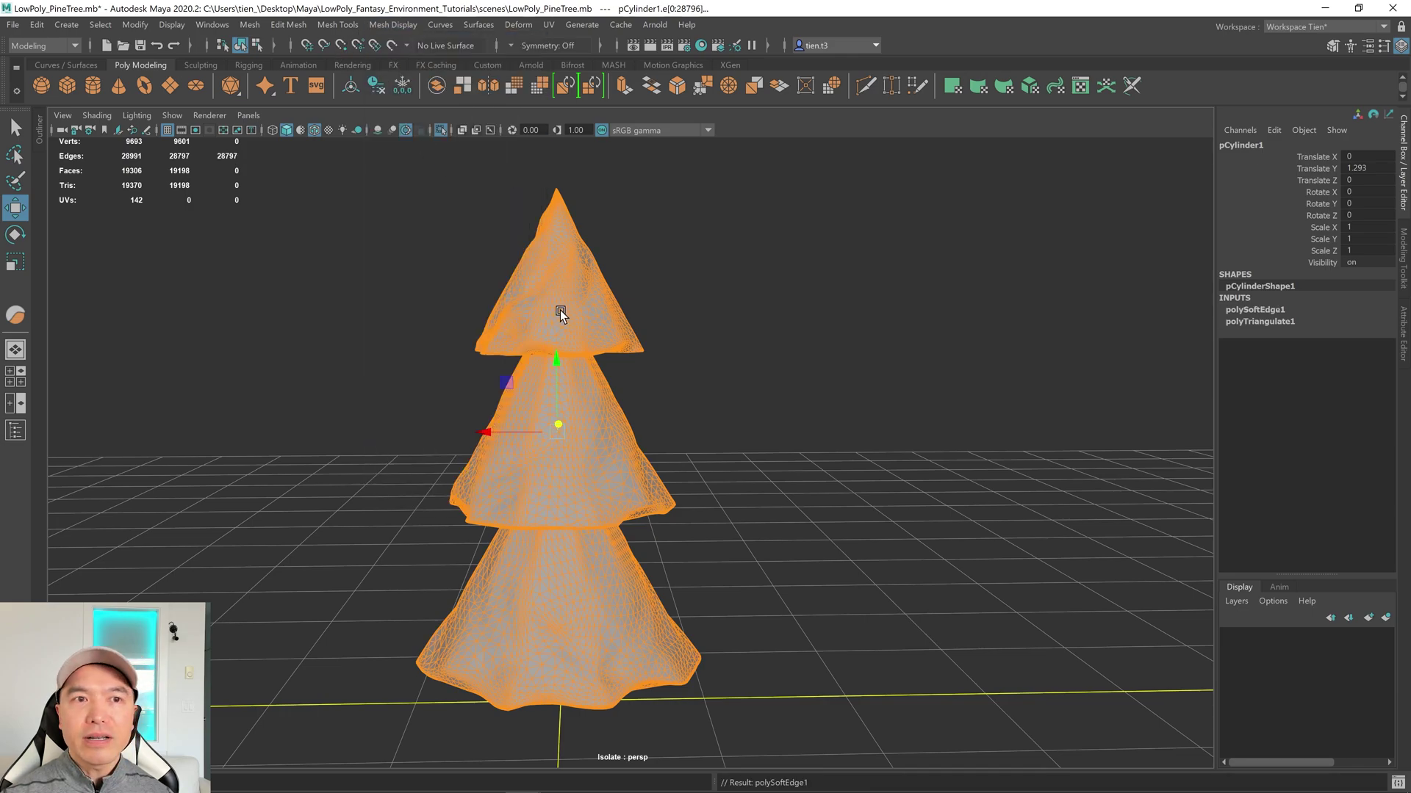
Step: Return the triangulated foliage to object selection and delete its construction history
key(F8)
key(q)
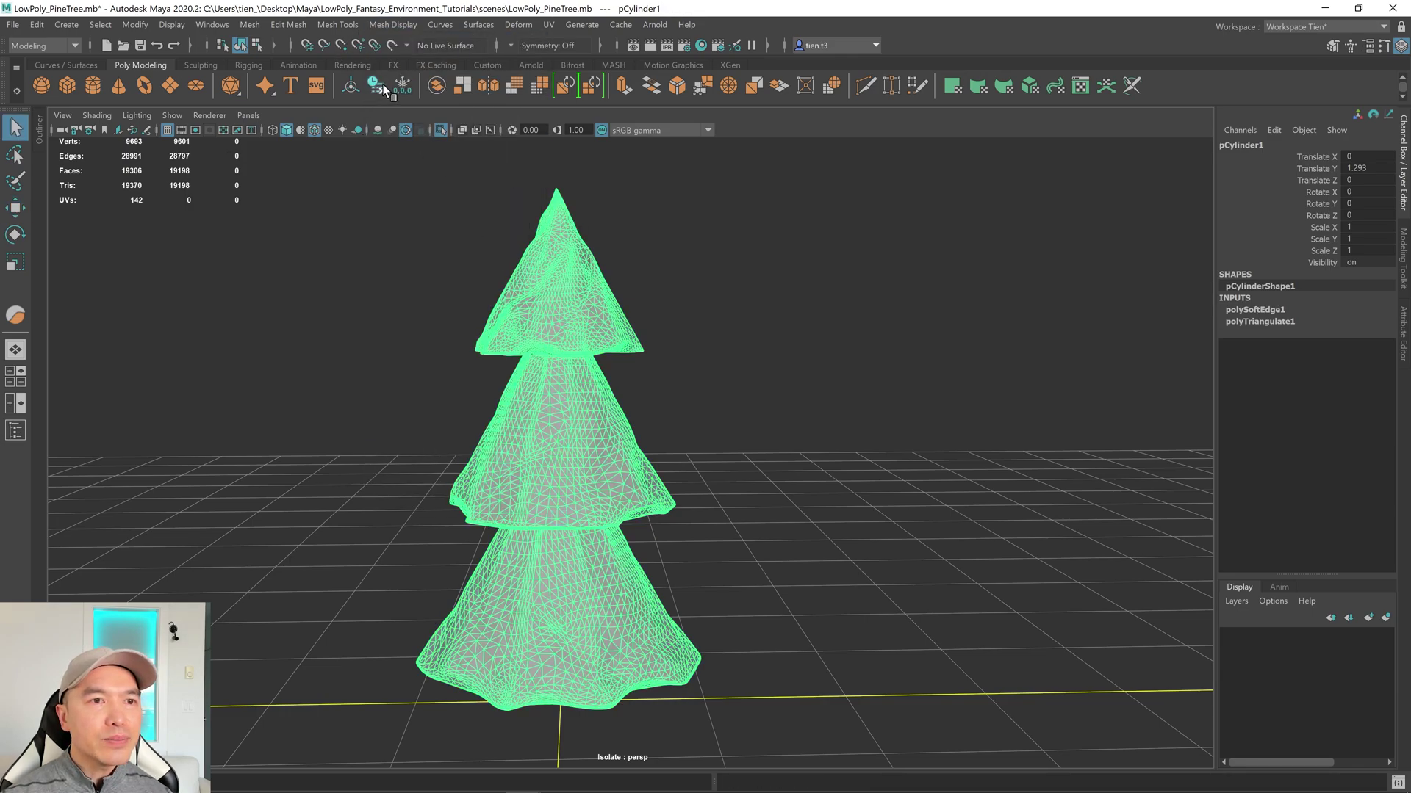
click(379, 88)
Step: Reduce the foliage mesh to a coarse faceted shape with a reduction percentage of 98.78
click(251, 25)
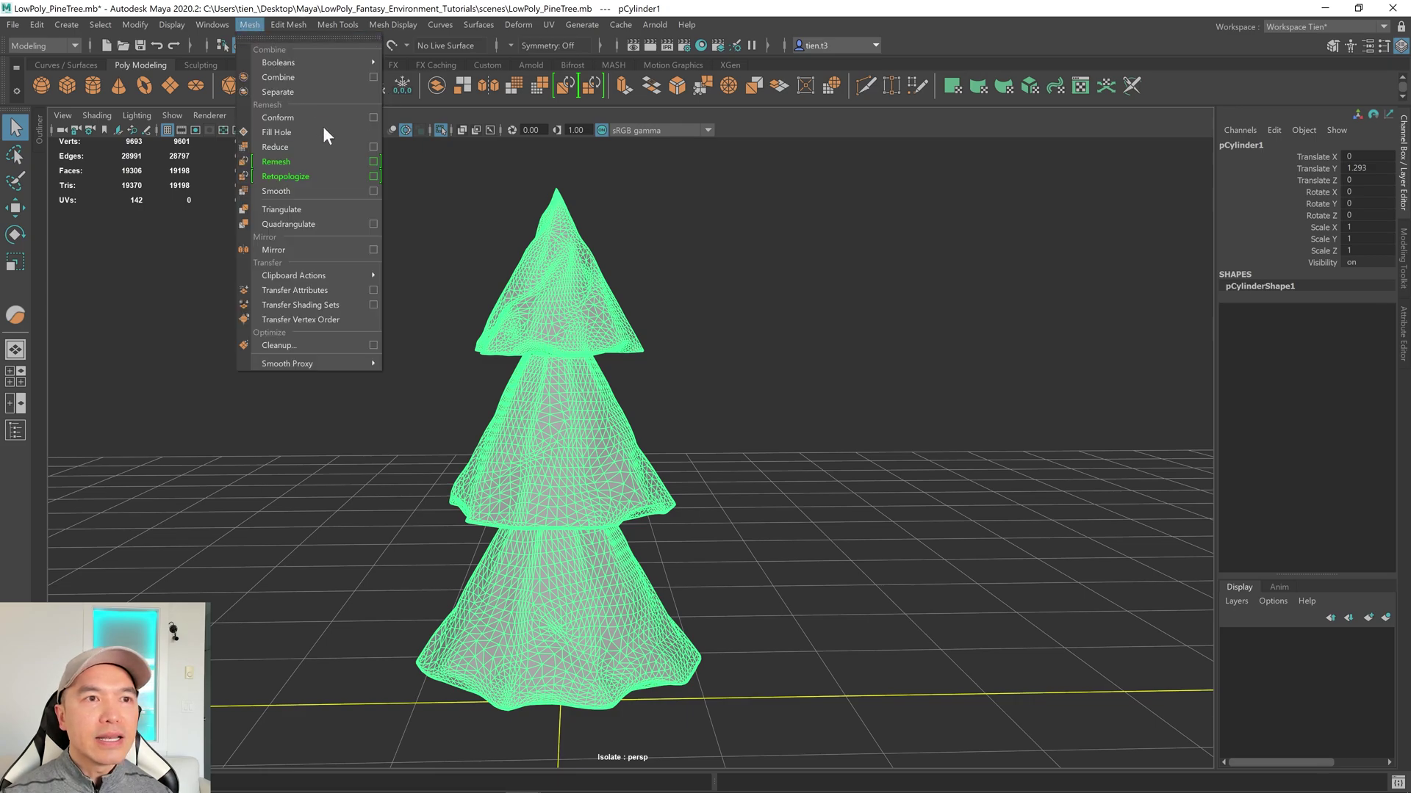
click(274, 147)
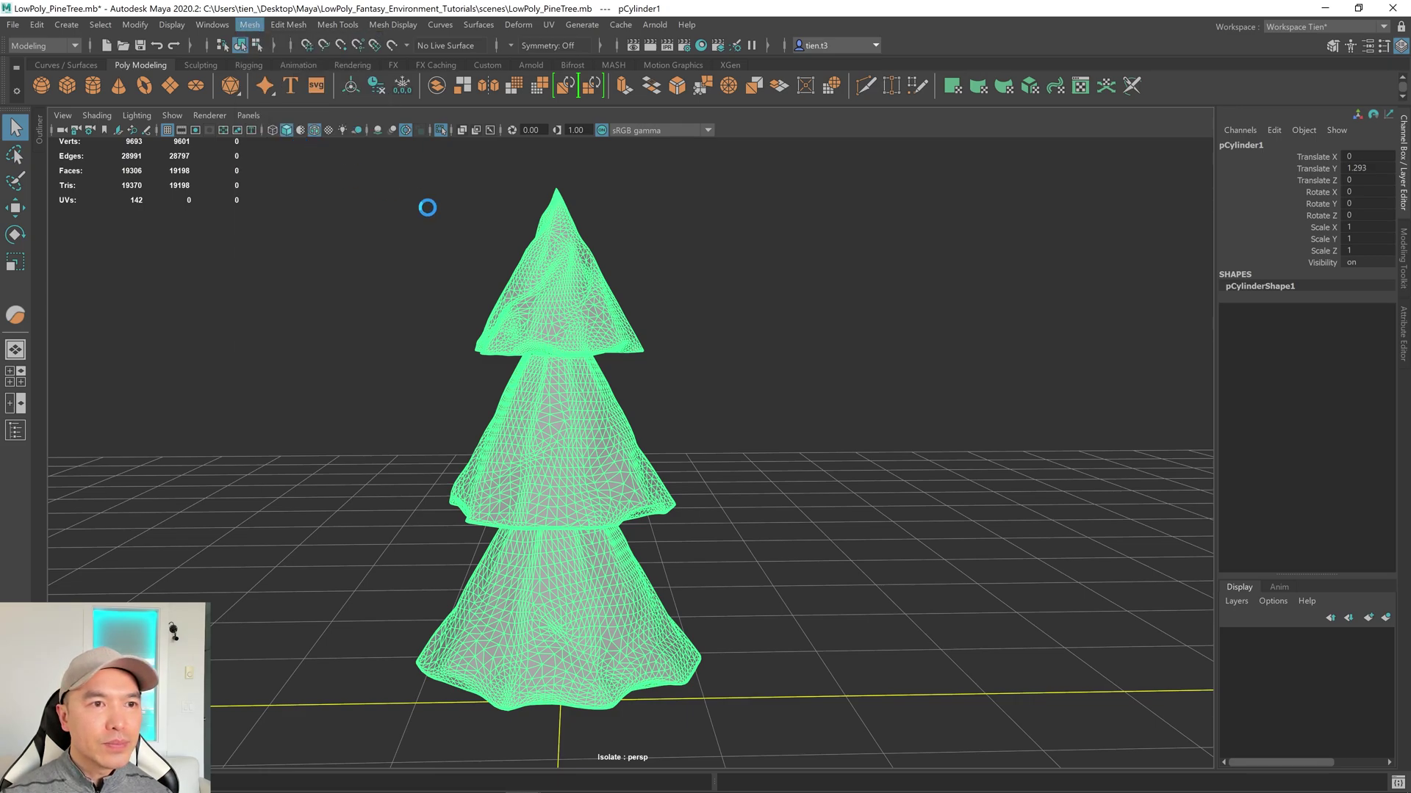
alt+drag(838, 489, 680, 492)
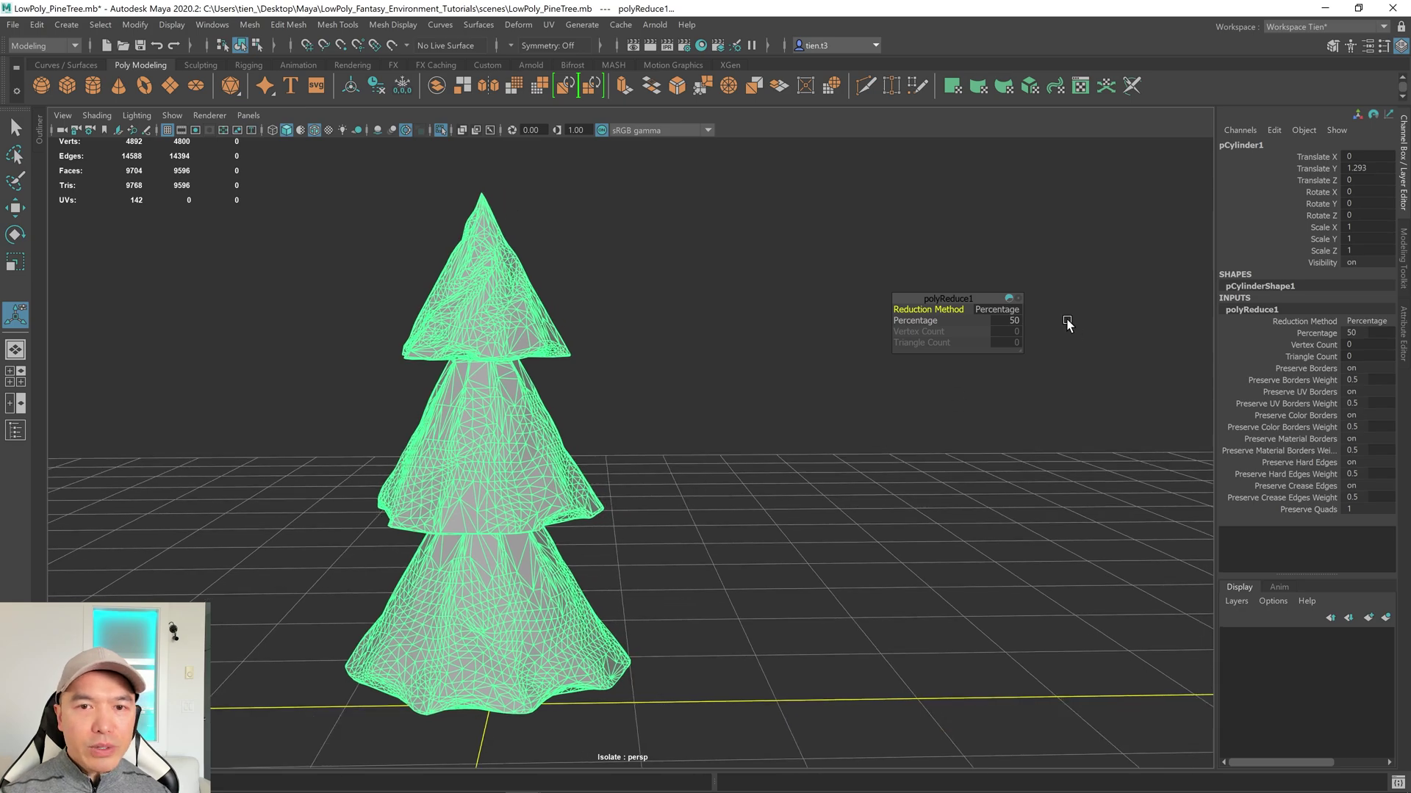
drag(906, 322, 1191, 317)
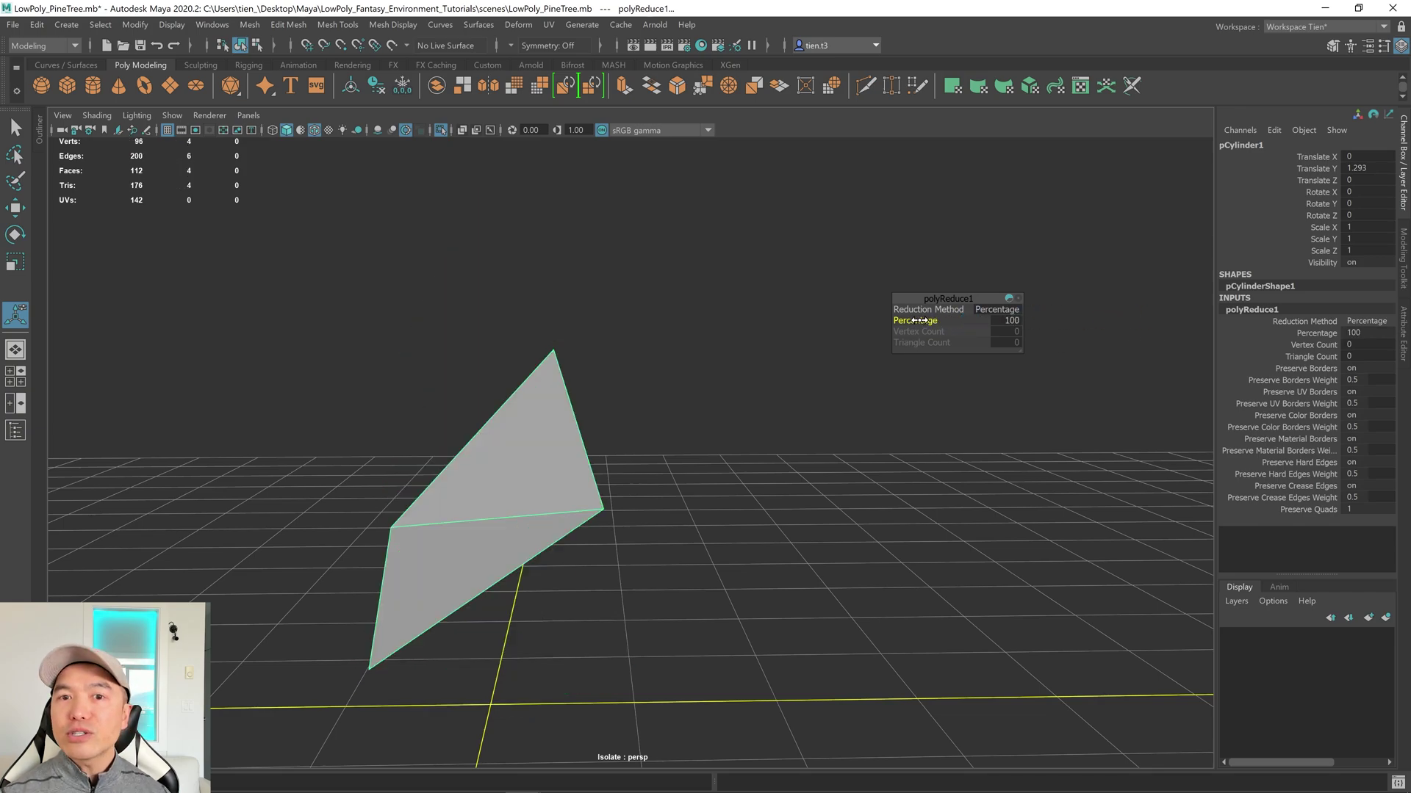
drag(918, 320, 874, 322)
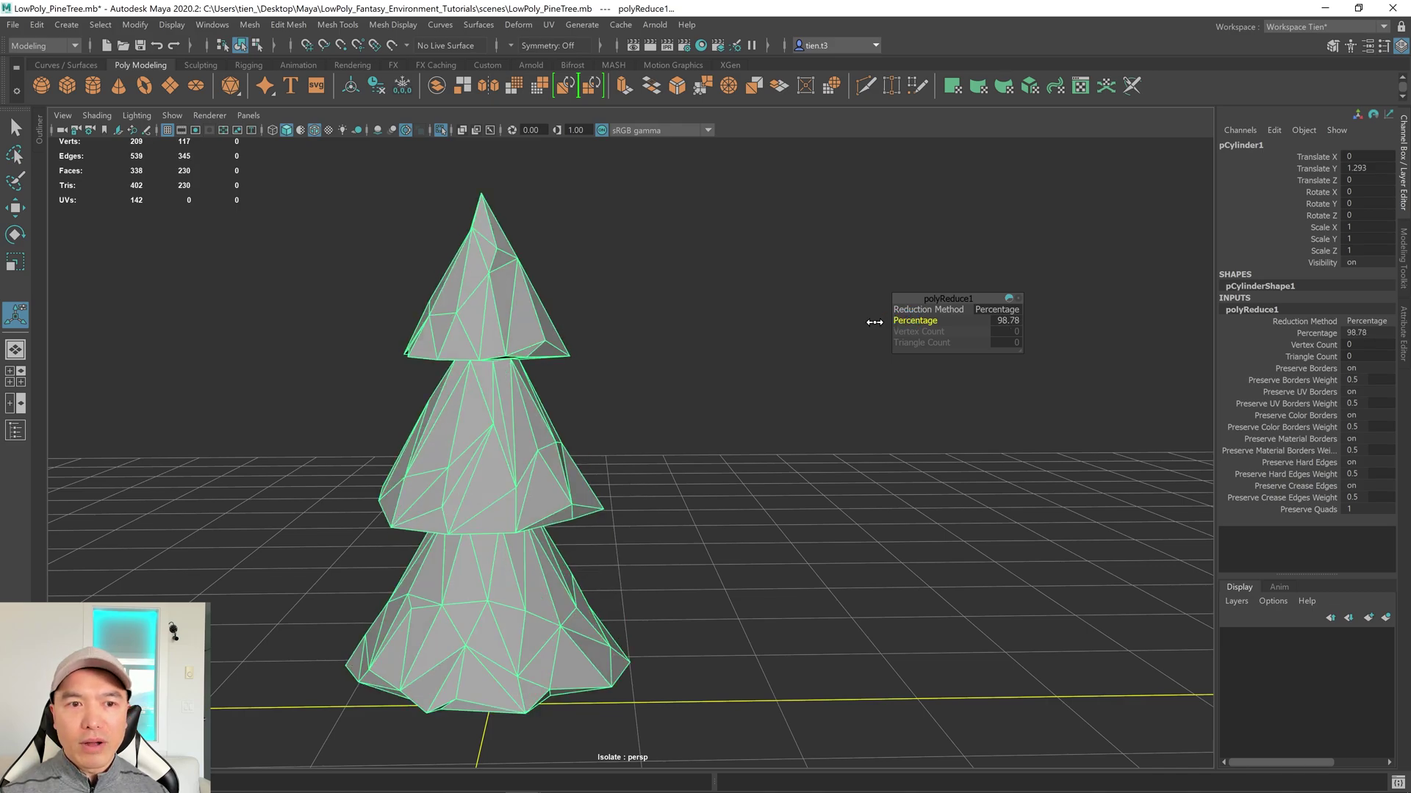
alt+drag(665, 395, 775, 372)
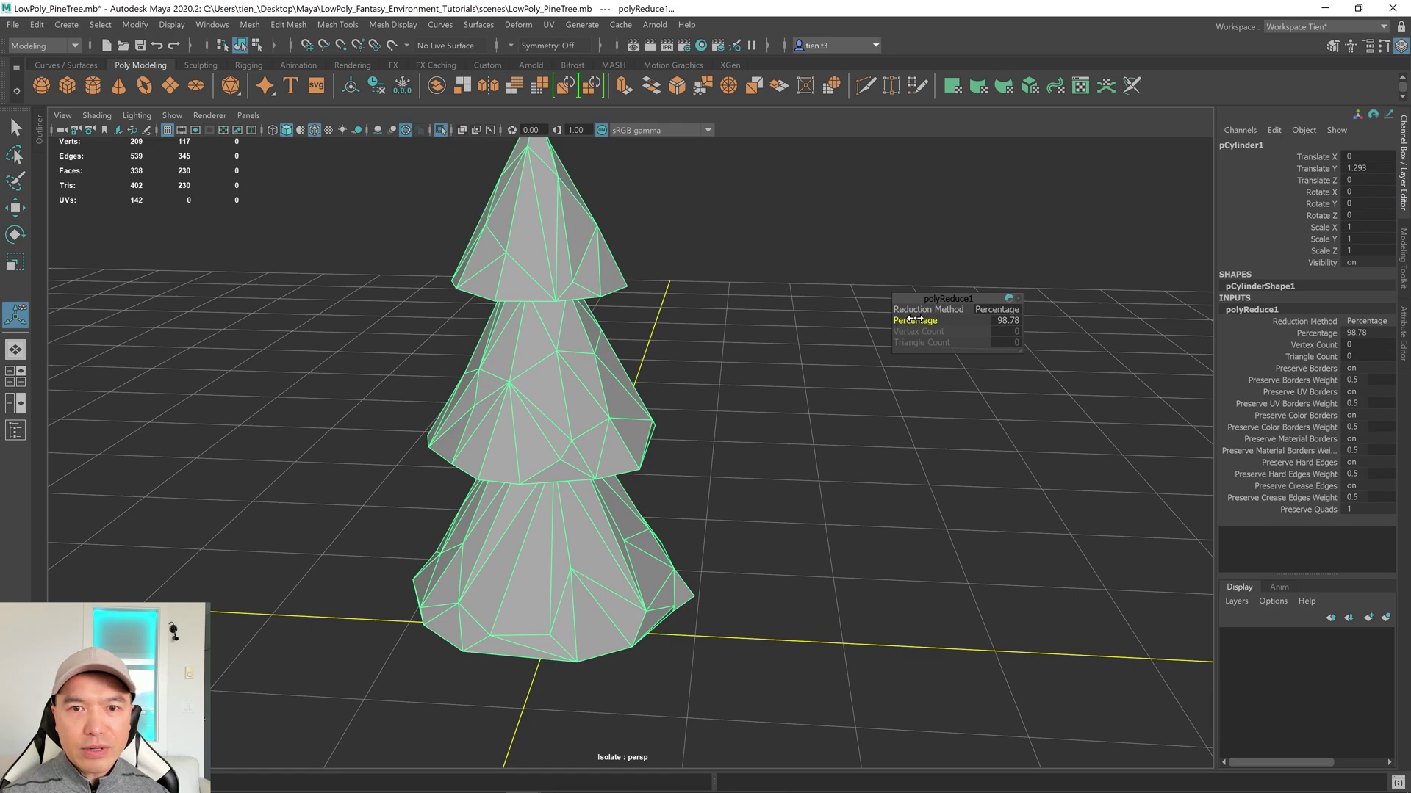
Step: Fine-tune the foliage's reduction to a slightly lower percentage, and deselect it with the wireframe overlay turned off
drag(910, 320, 729, 388)
click(791, 312)
alt+drag(791, 312, 350, 152)
click(321, 134)
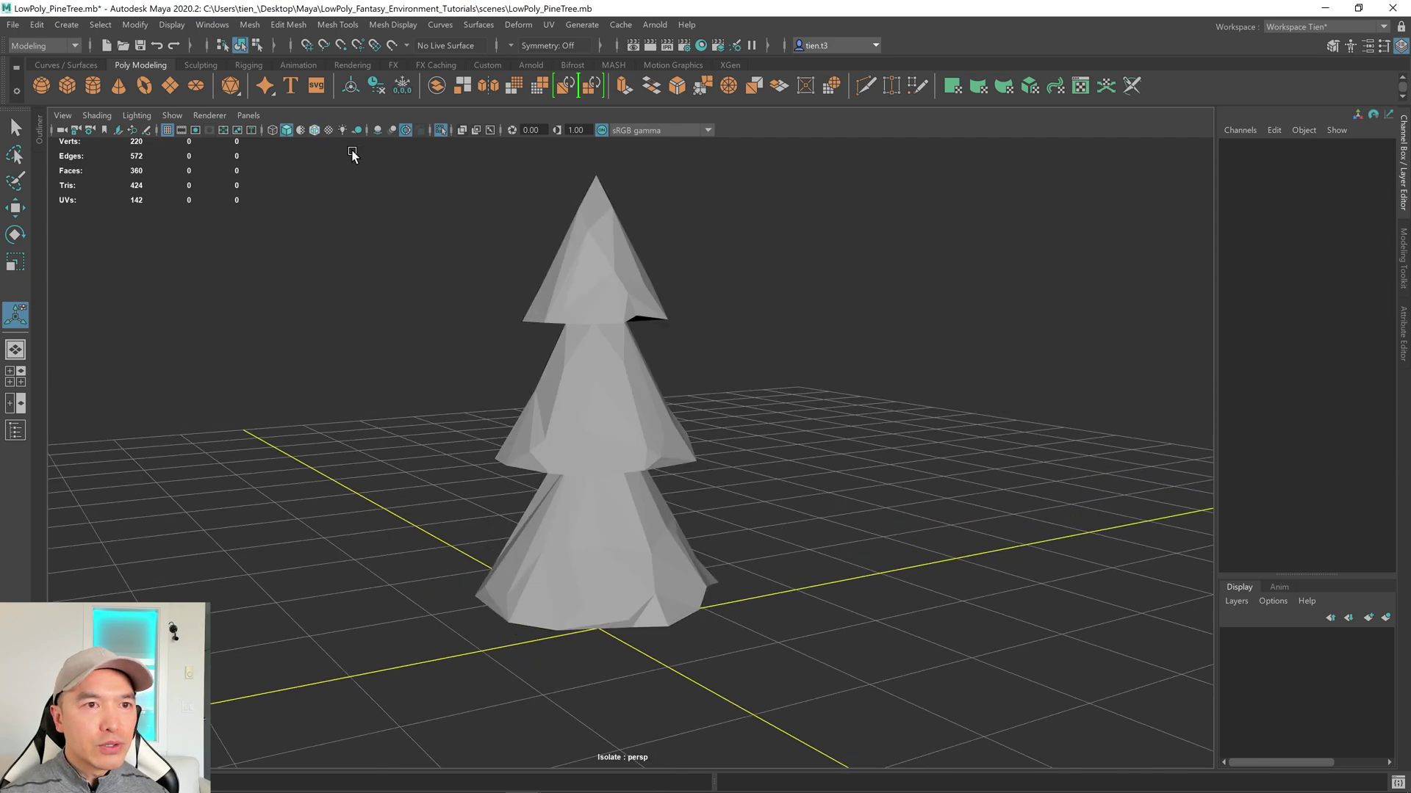
Step: Hide the channel and layer sidebar and turn off isolation so the trunk shows with the foliage
click(1400, 175)
alt+drag(990, 450, 801, 440)
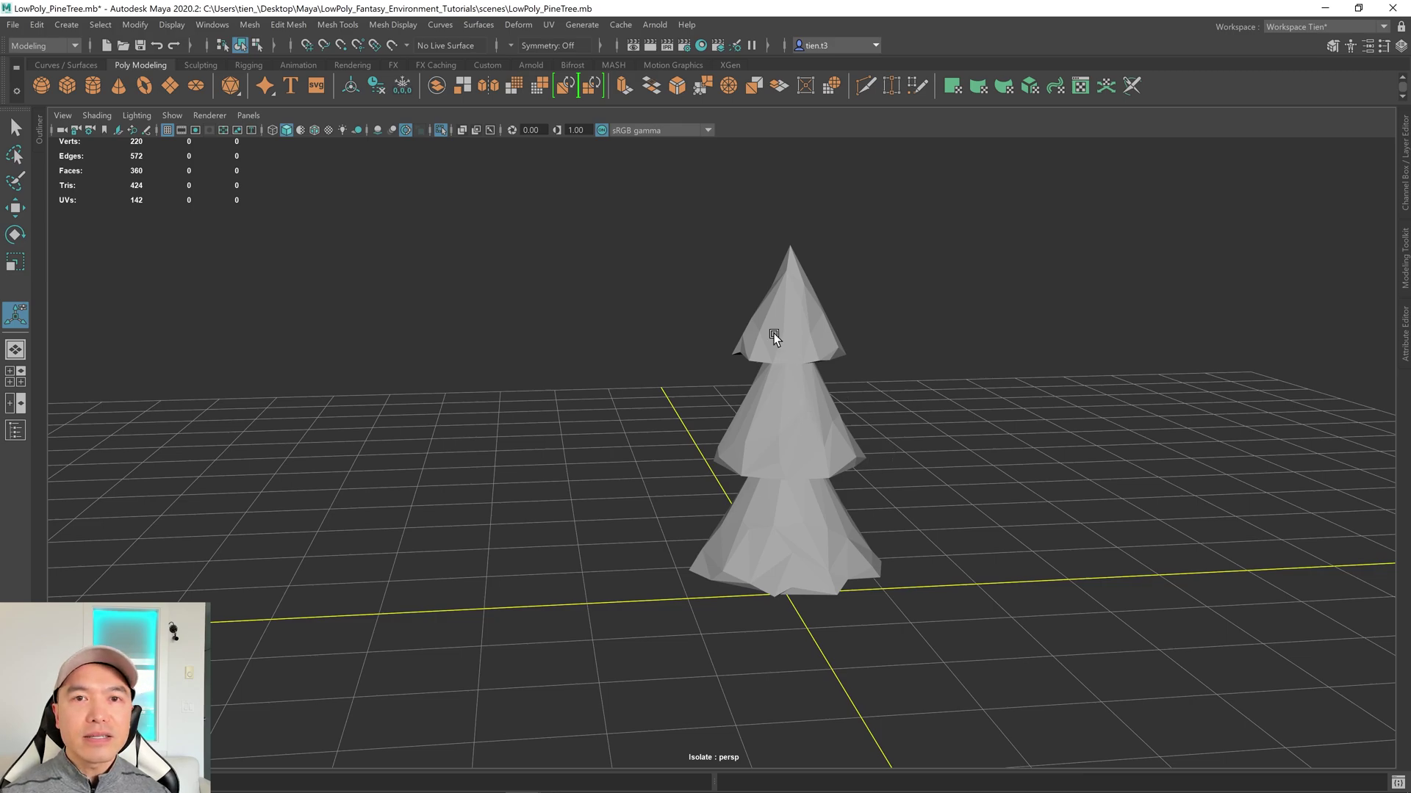
click(443, 131)
alt+drag(897, 449, 652, 463)
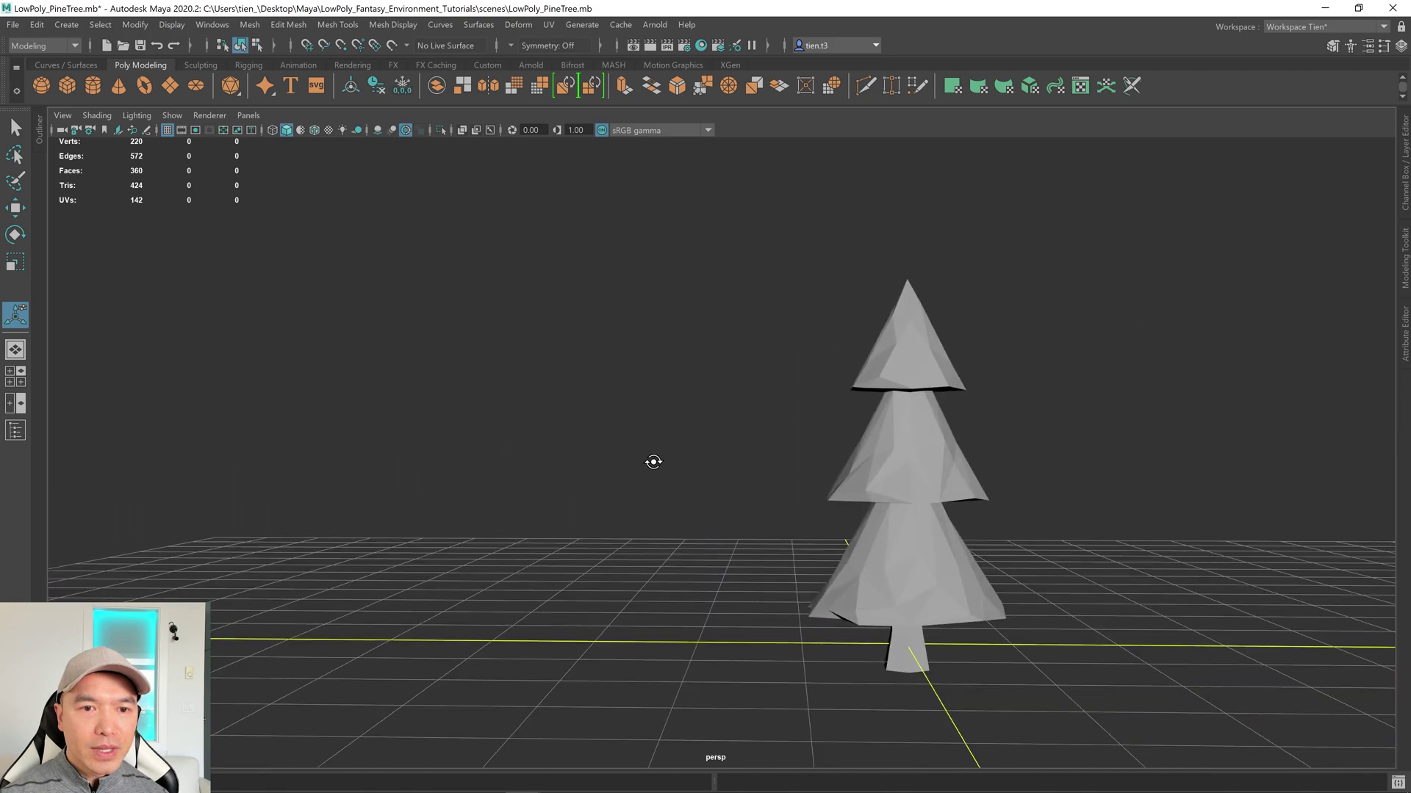
Step: Move the simple cone pine tree, foliage and trunk together, closer to the sculpted pine tree
alt+middle_drag(1043, 504, 698, 491)
scroll(759, 514, down, 4)
drag(932, 307, 1161, 642)
key(w)
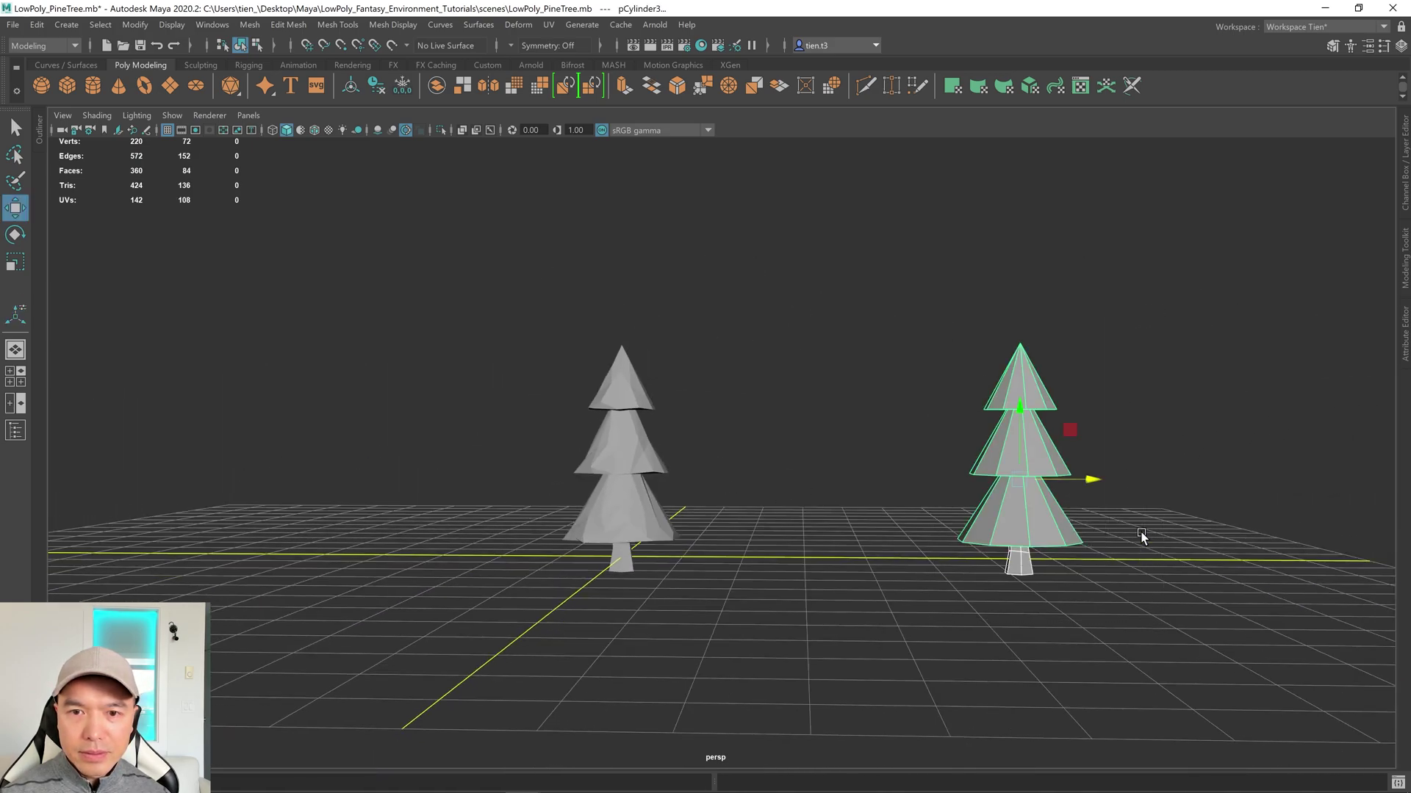
drag(1109, 485, 1039, 526)
Step: Select the foliage of both pine trees and assign the existing green foliage material to it
drag(576, 287, 1118, 439)
alt+drag(998, 449, 814, 354)
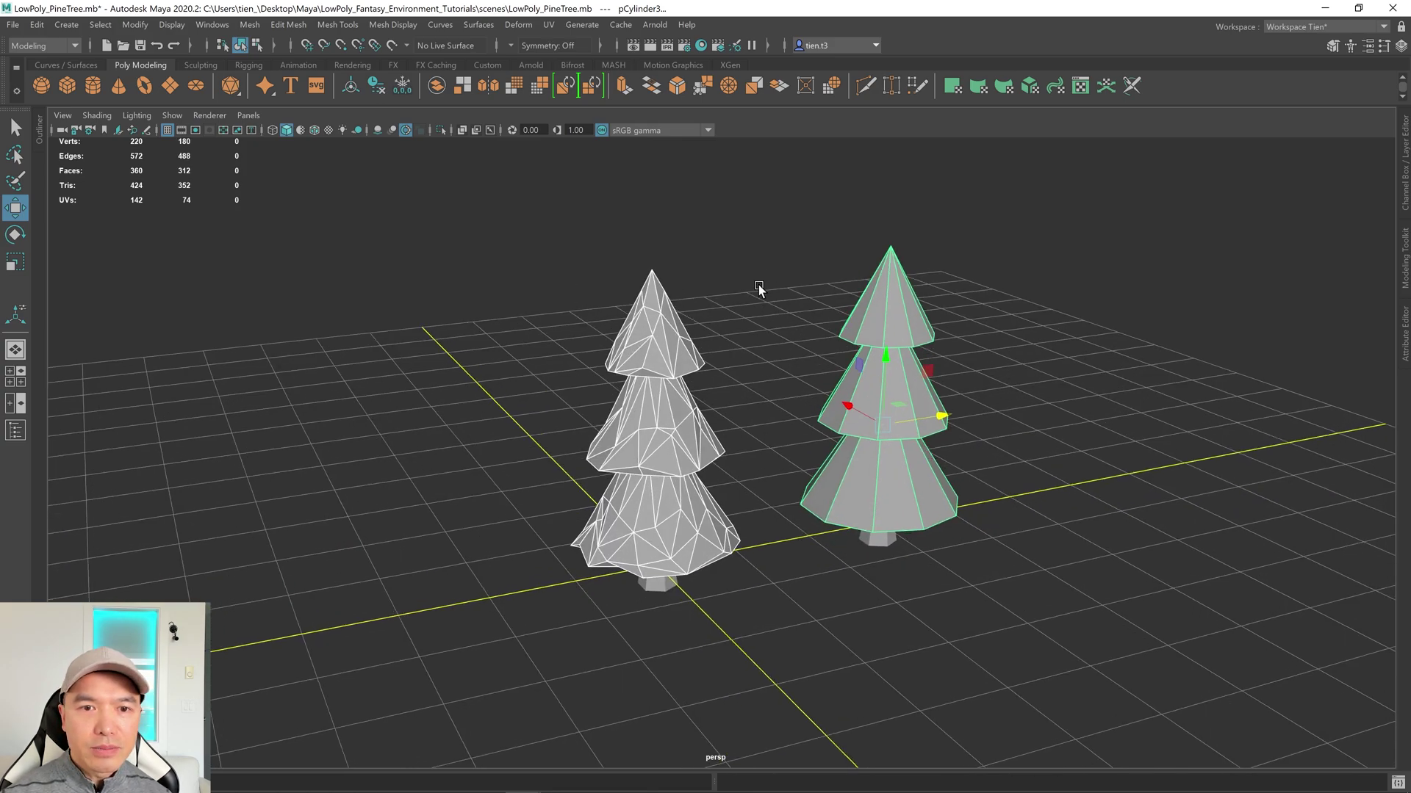
right_drag(750, 277, 761, 673)
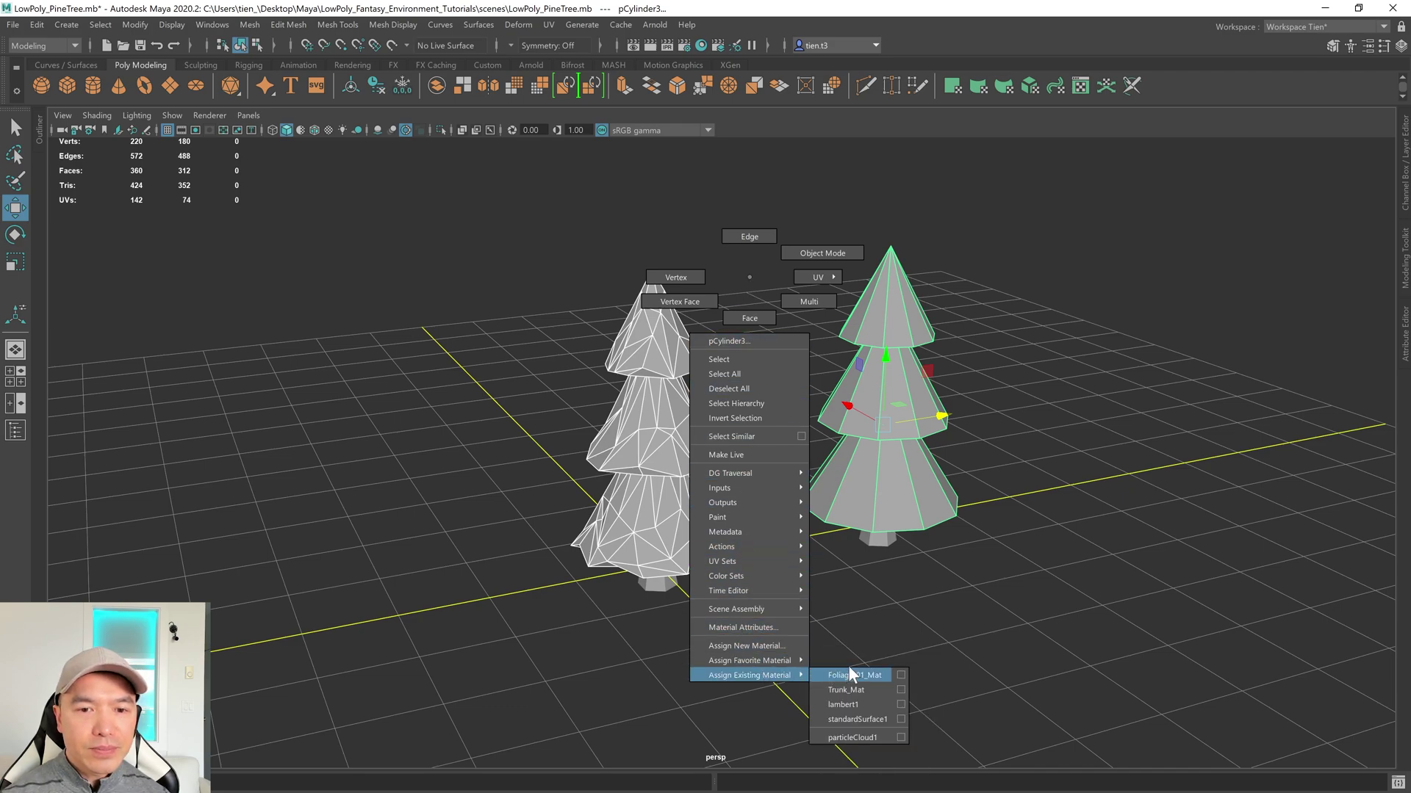
right_drag(851, 673, 850, 671)
alt+drag(850, 671, 733, 584)
Step: Assign the existing Trunk_Mat material to the trunks of both pine trees and clear the selection
drag(531, 561, 897, 620)
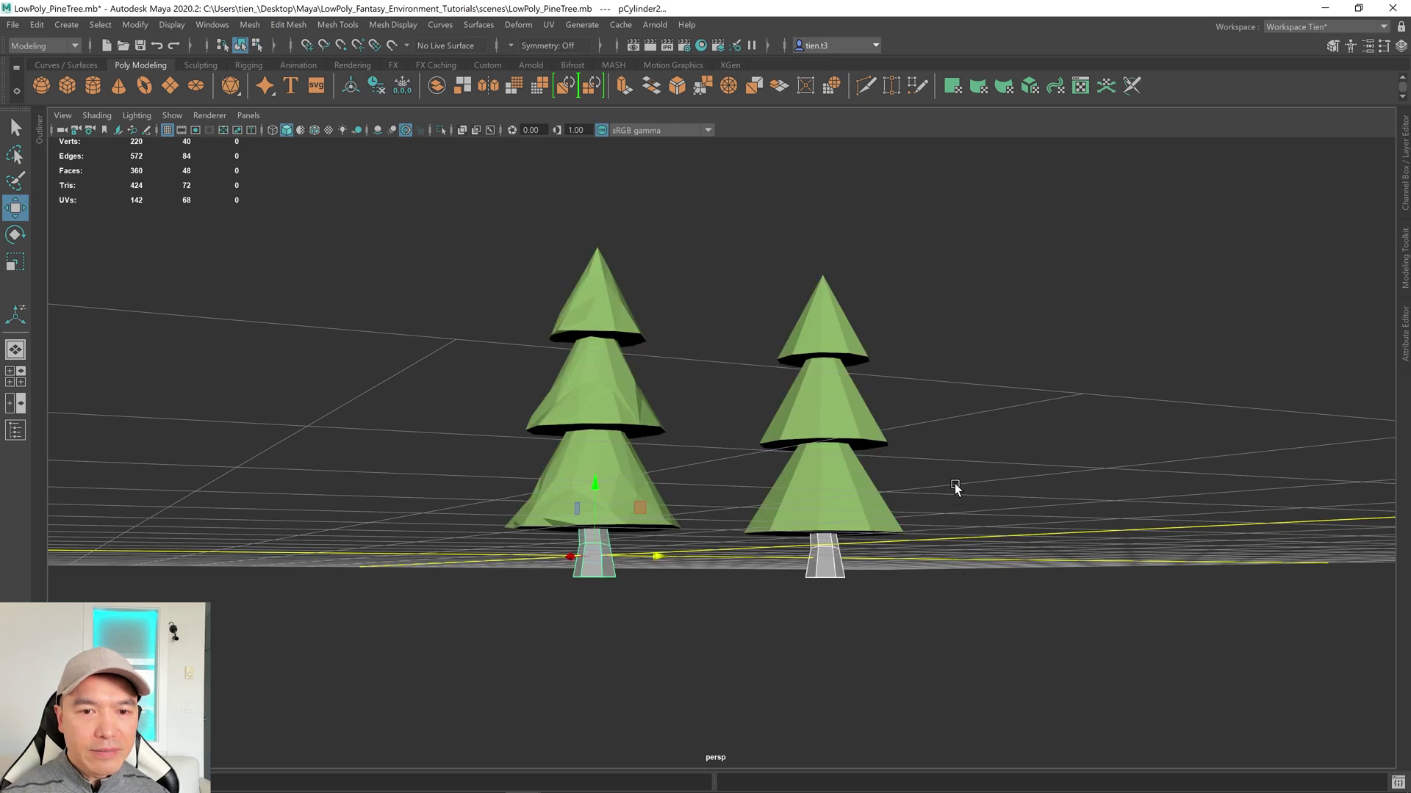
right_drag(691, 336, 790, 730)
click(809, 633)
Step: Compare the sculpted pine tree with the simple cone version from several angles
alt+drag(809, 636, 888, 651)
scroll(891, 645, up, 3)
alt+middle_drag(888, 614, 894, 642)
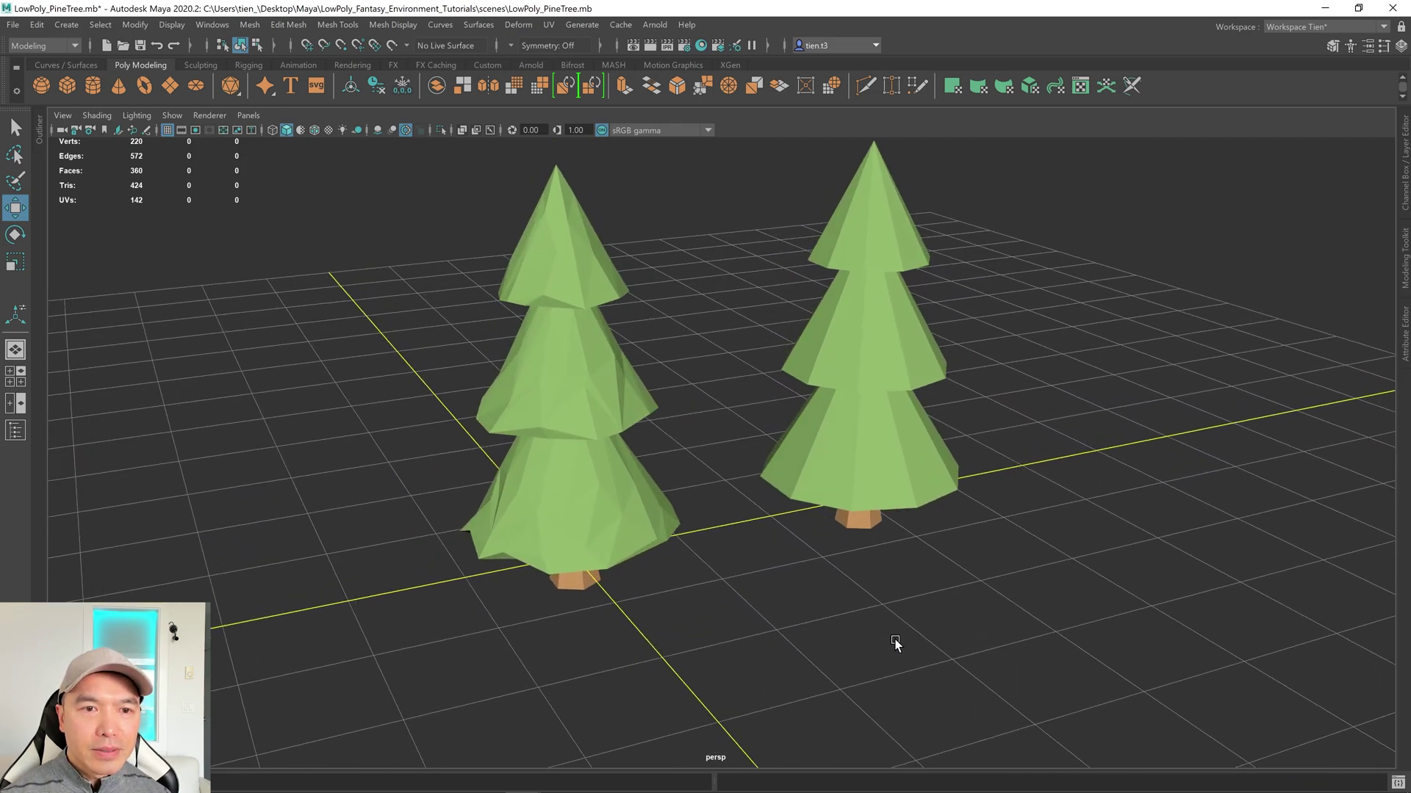
alt+drag(895, 642, 804, 637)
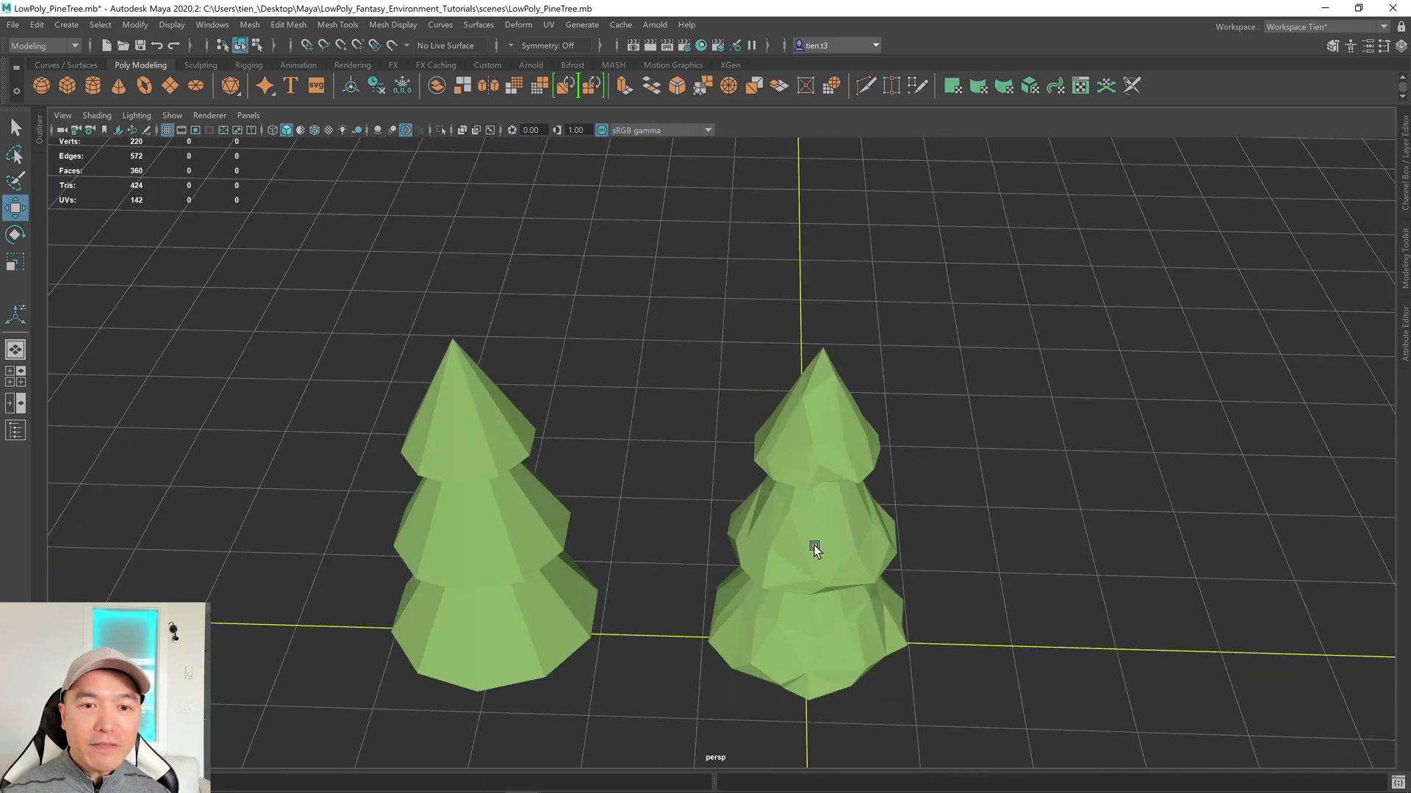
alt+drag(814, 545, 751, 514)
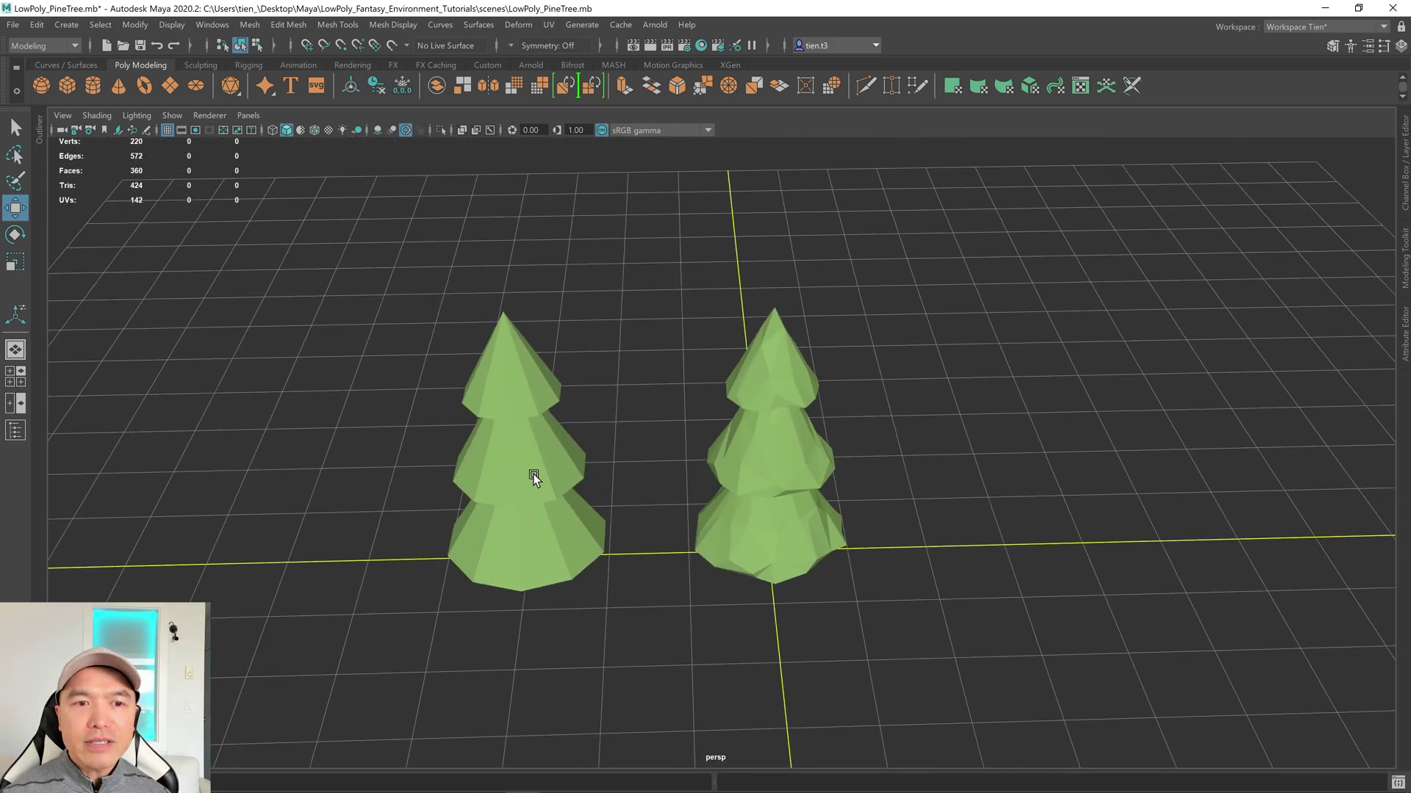
alt+drag(544, 458, 598, 396)
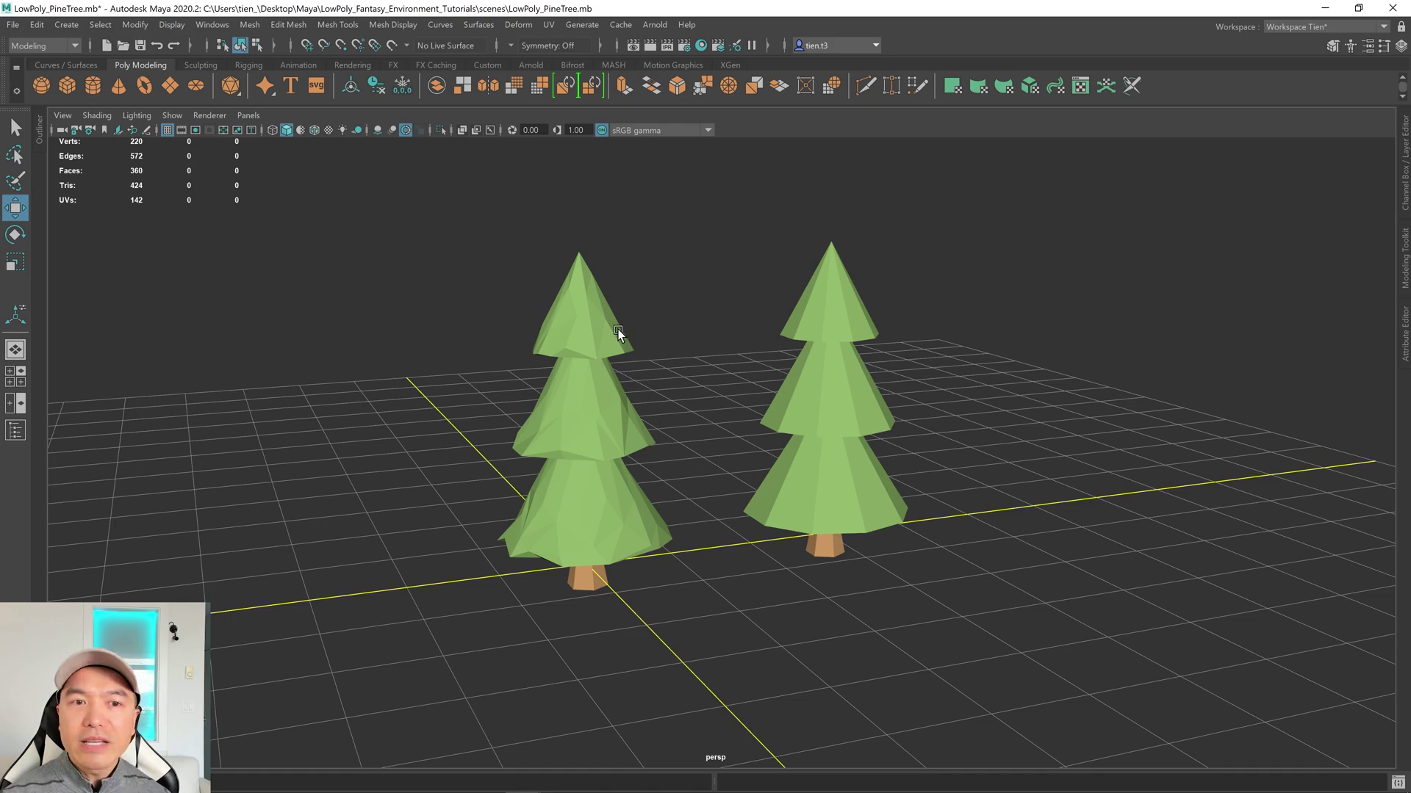
Step: Rotate the vertices of the sculpted foliage's upper two tiers to vary their alignment, and return to object selection
right_click(607, 264)
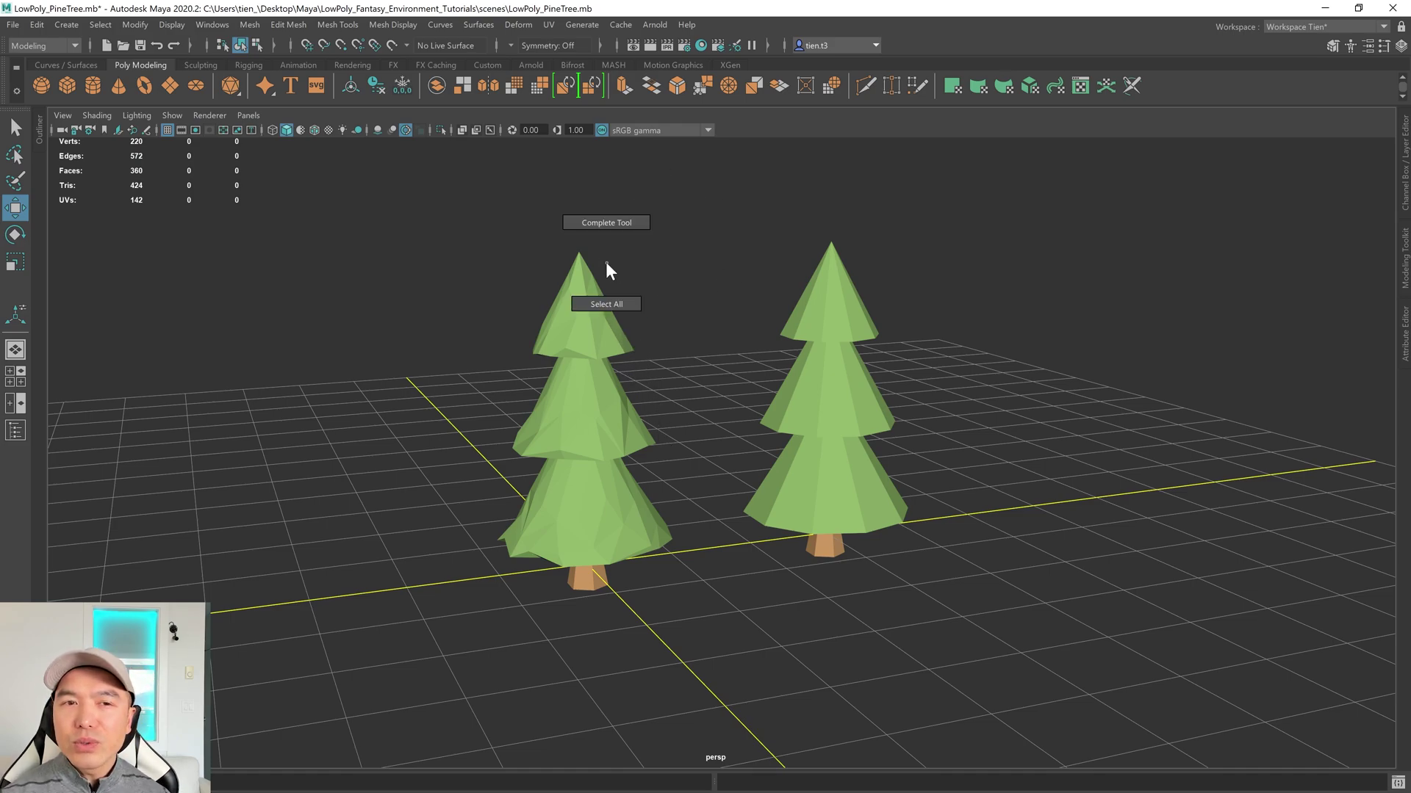
click(594, 353)
right_drag(598, 294, 512, 290)
drag(488, 224, 626, 403)
key(e)
drag(423, 209, 683, 481)
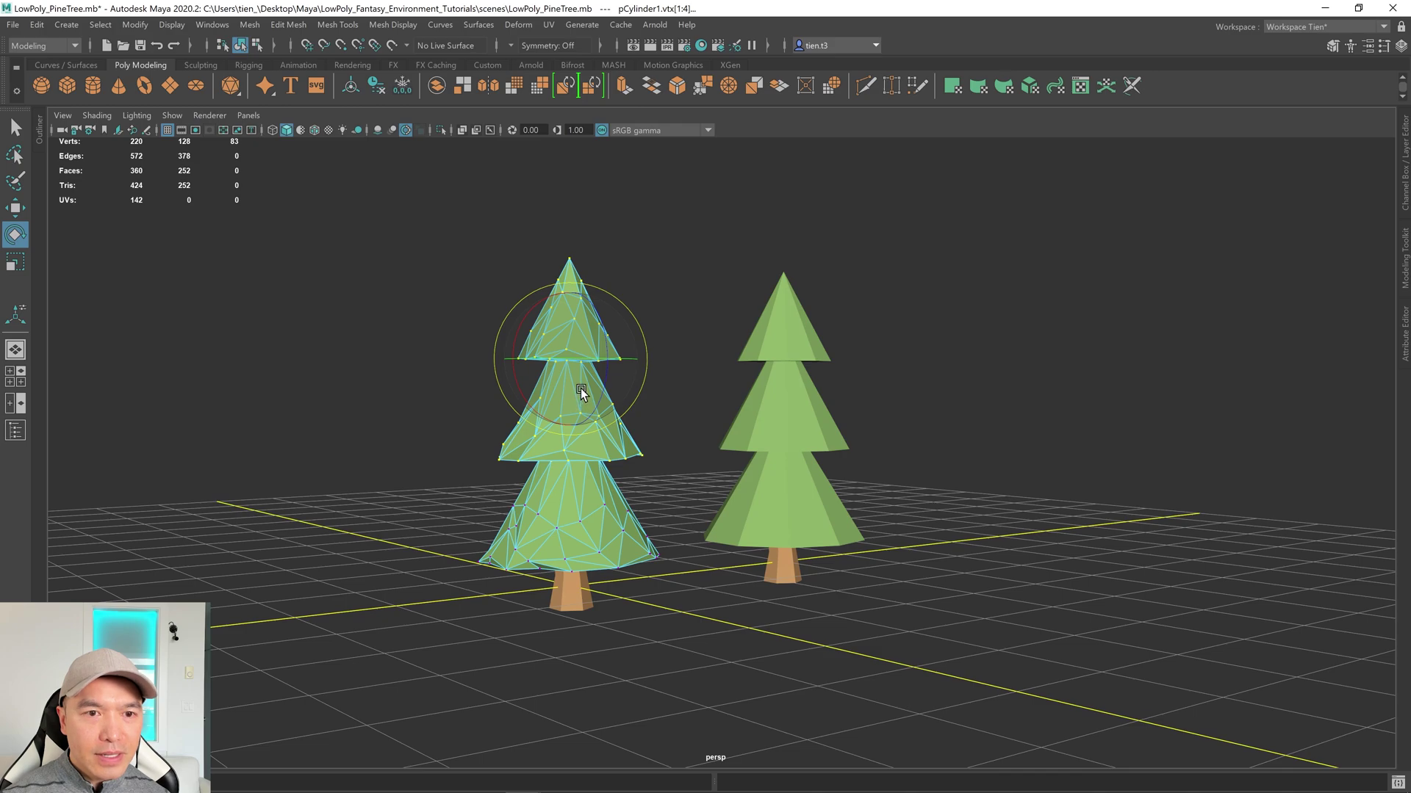
drag(579, 386, 500, 429)
key(q)
click(945, 408)
scroll(1029, 450, down, 1)
right_drag(912, 385, 1014, 329)
Step: Adjust the rotation of the sculpted foliage's upper two tiers once more and leave vertex editing
alt+drag(1050, 330, 899, 447)
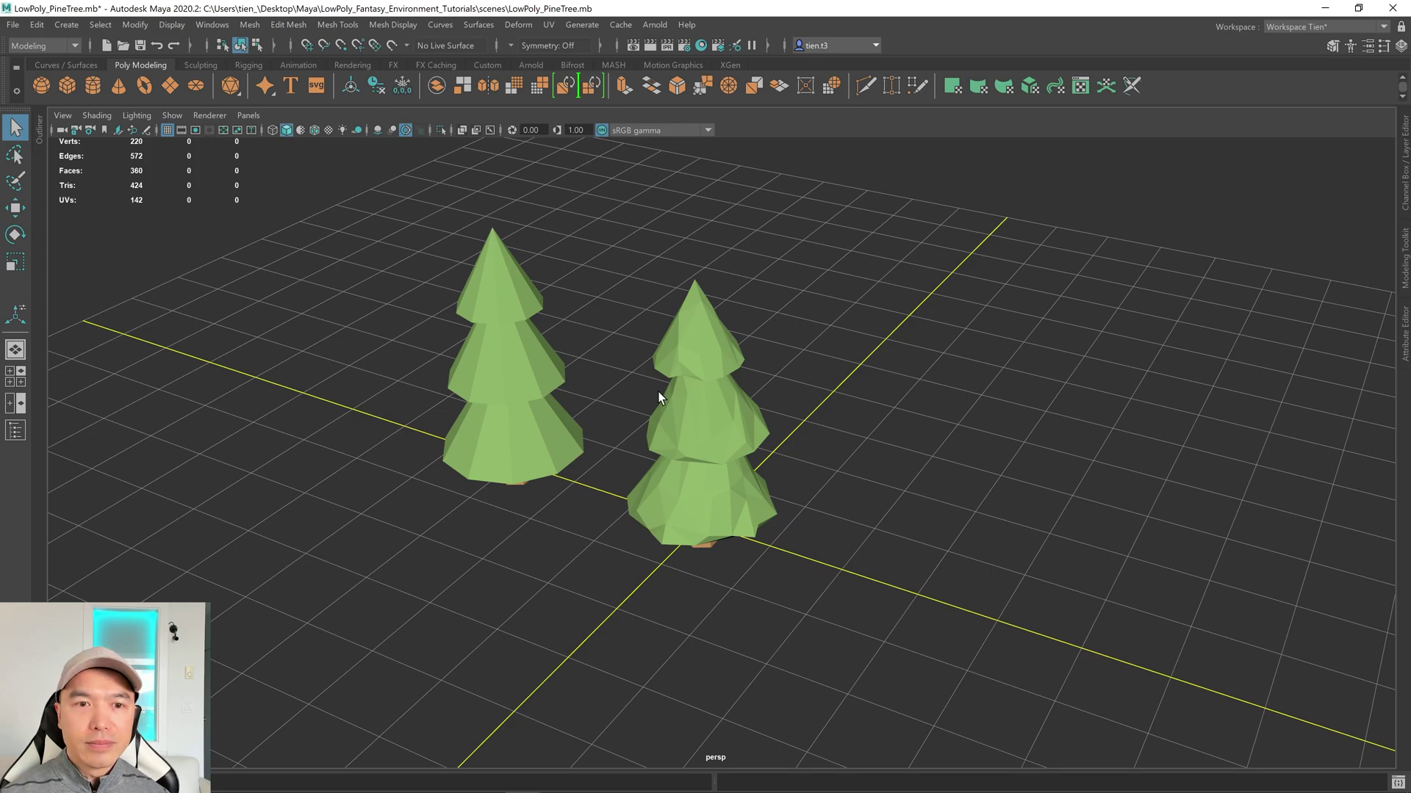
alt+drag(1027, 428, 1124, 416)
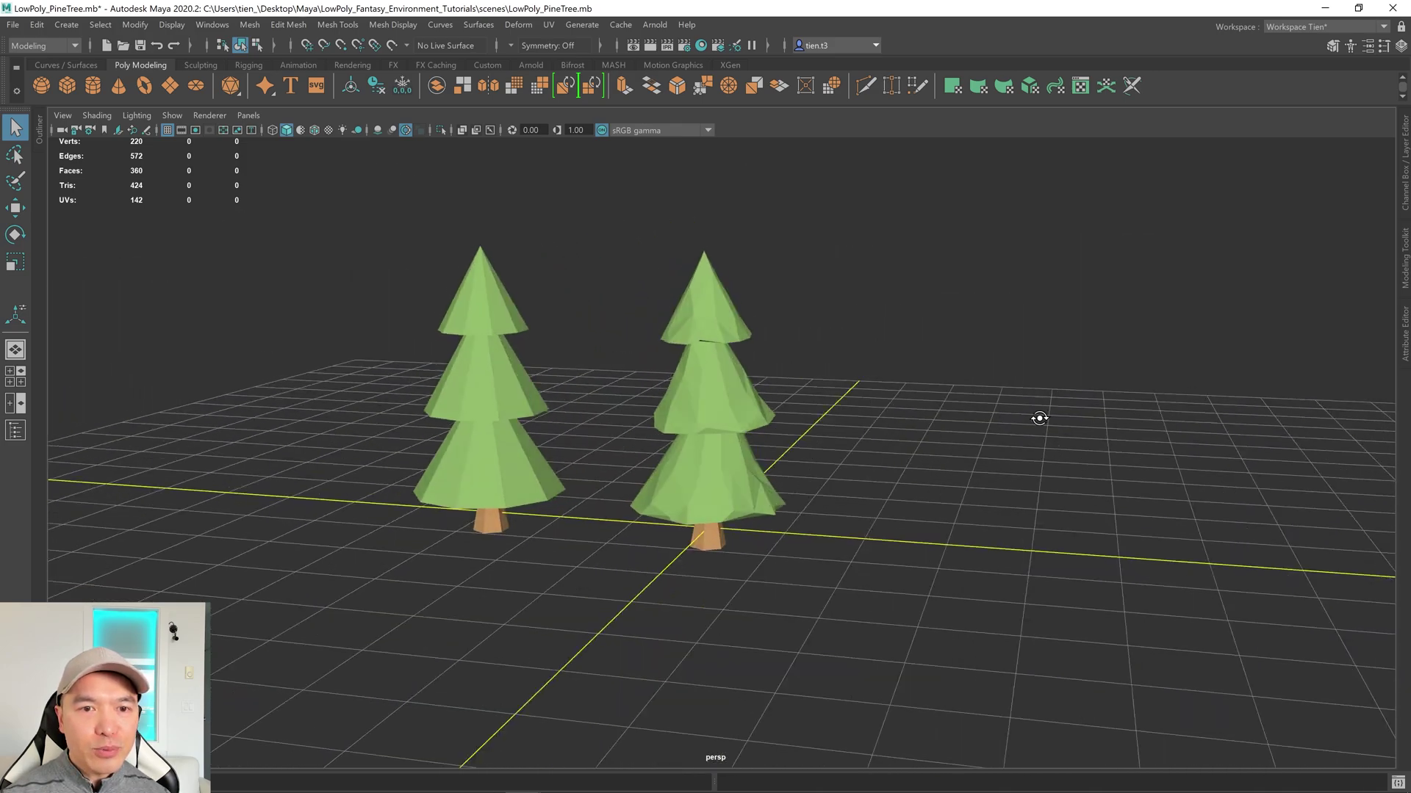
right_drag(818, 273, 720, 250)
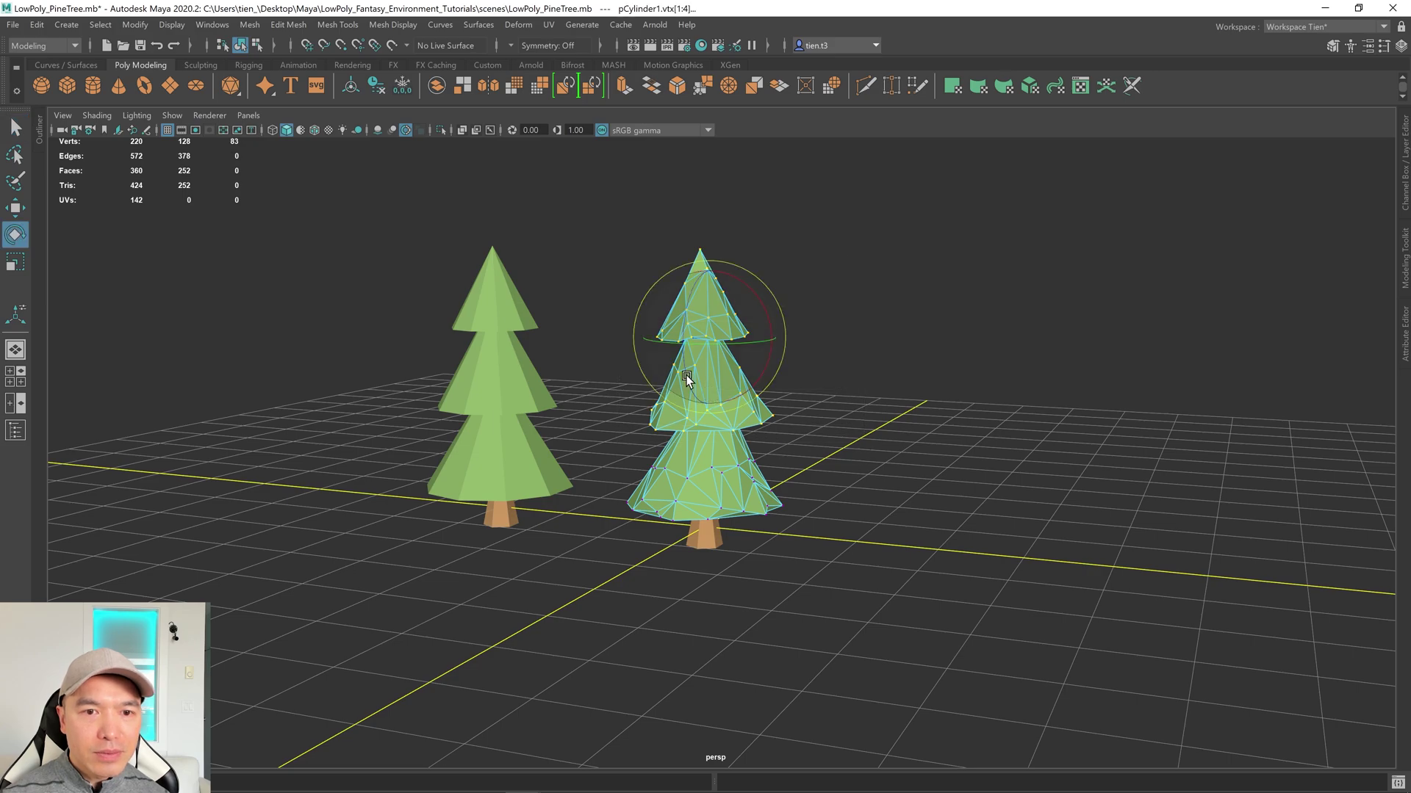
alt+drag(783, 423, 822, 387)
scroll(813, 416, up, 2)
key(q)
right_drag(817, 341, 891, 299)
alt+drag(873, 412, 877, 447)
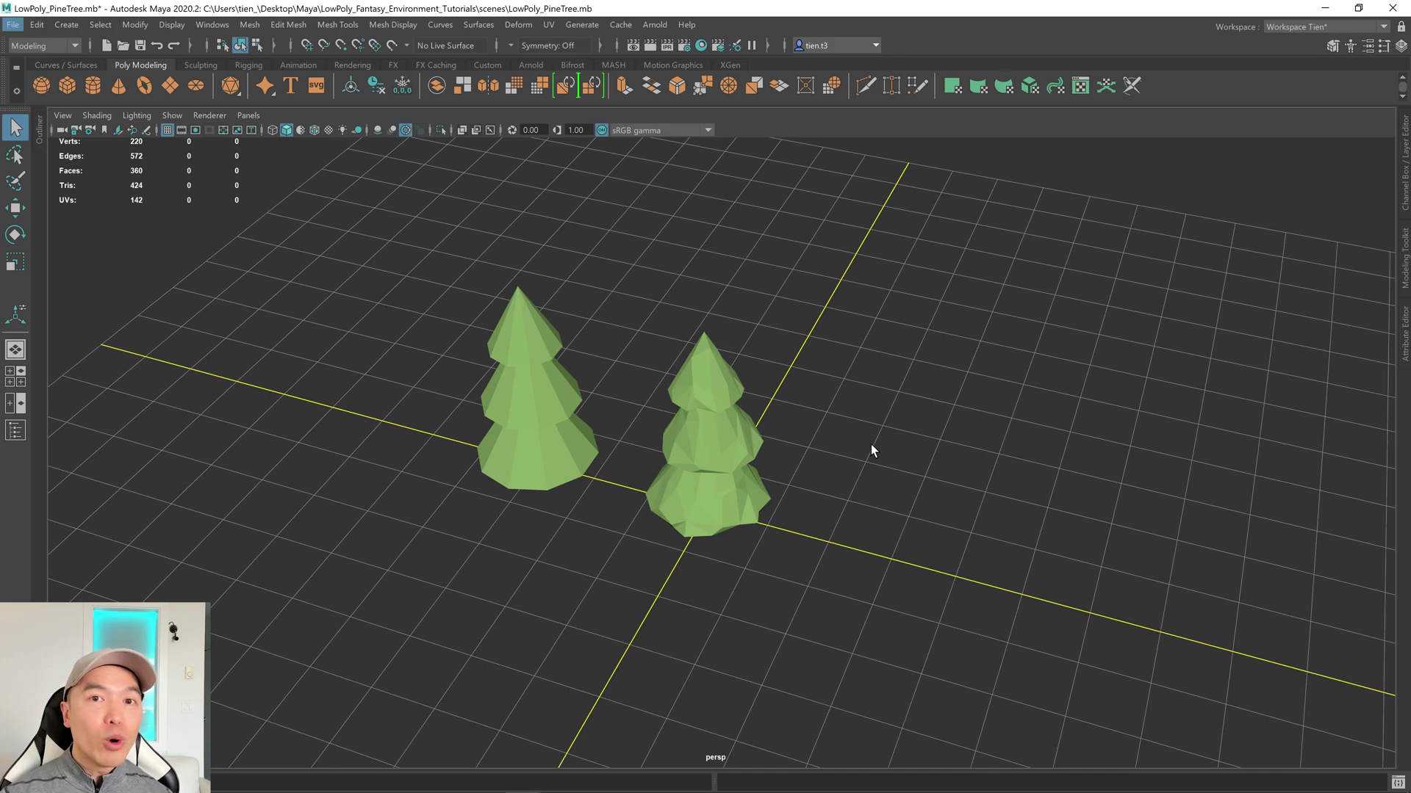
alt+drag(676, 506, 601, 456)
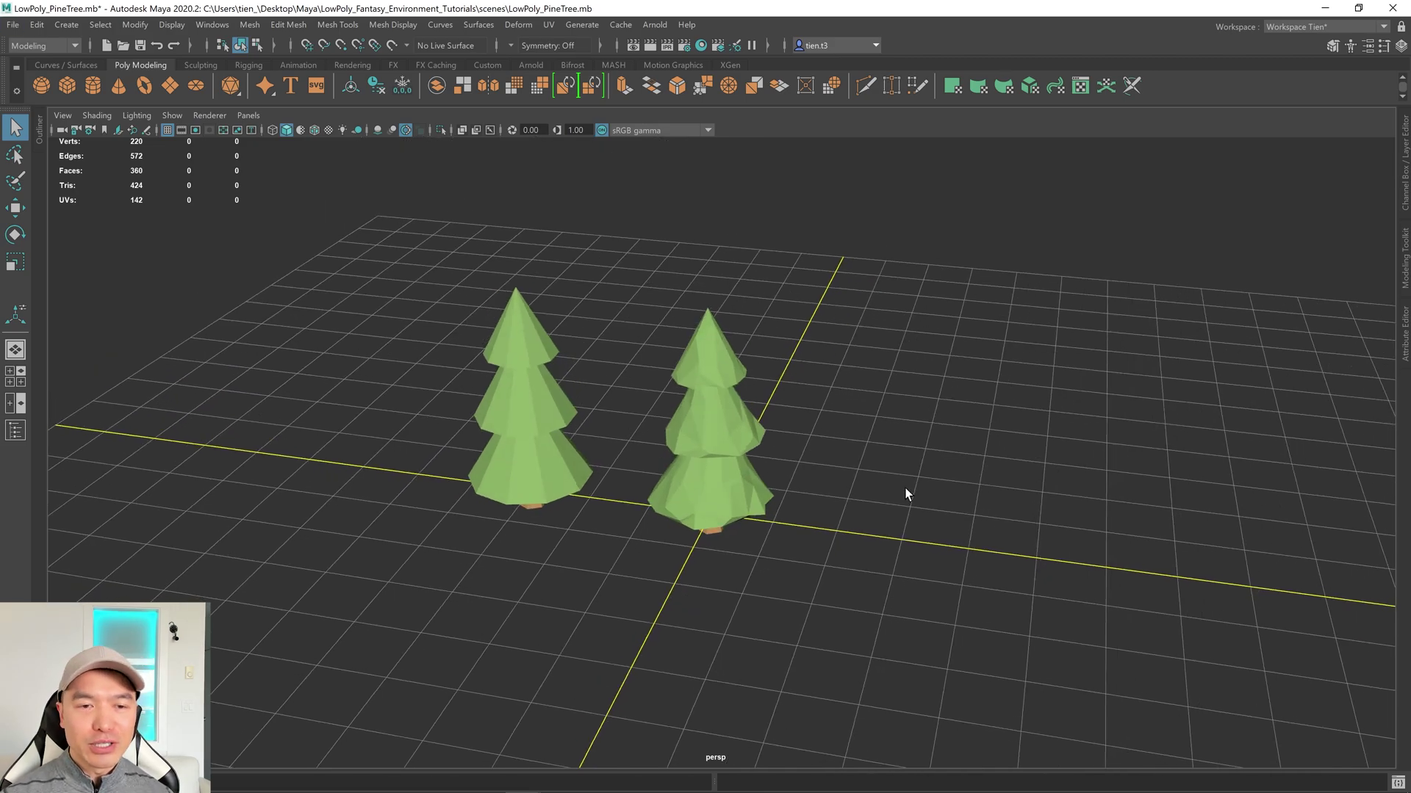